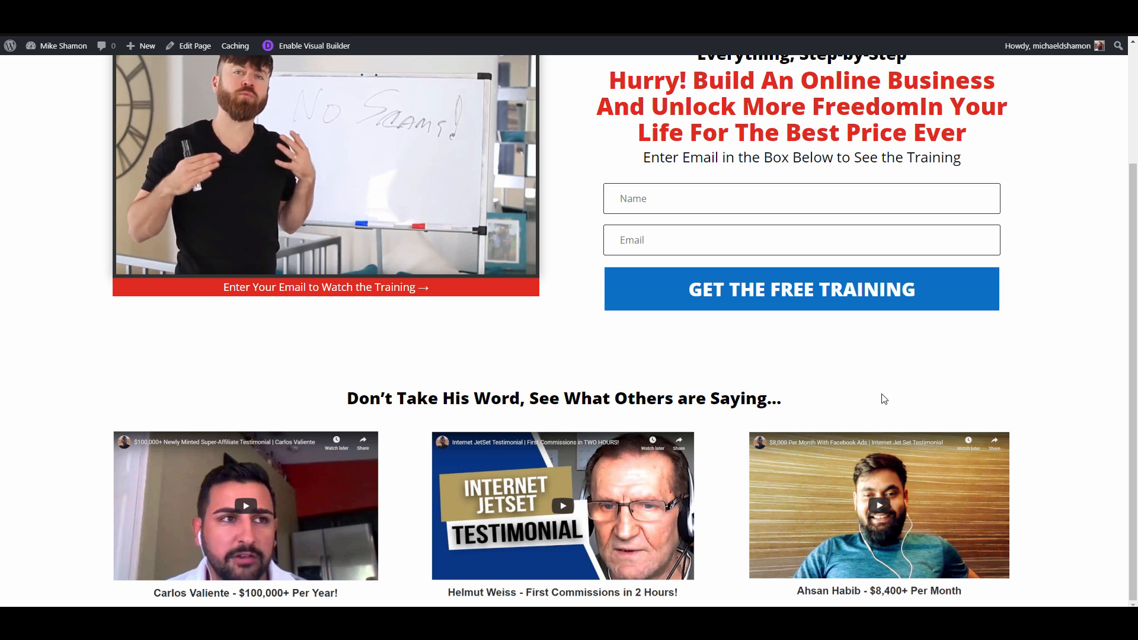
{"action": "scroll", "coordinate": [883, 399], "scroll_direction": "up", "scroll_amount": 3}
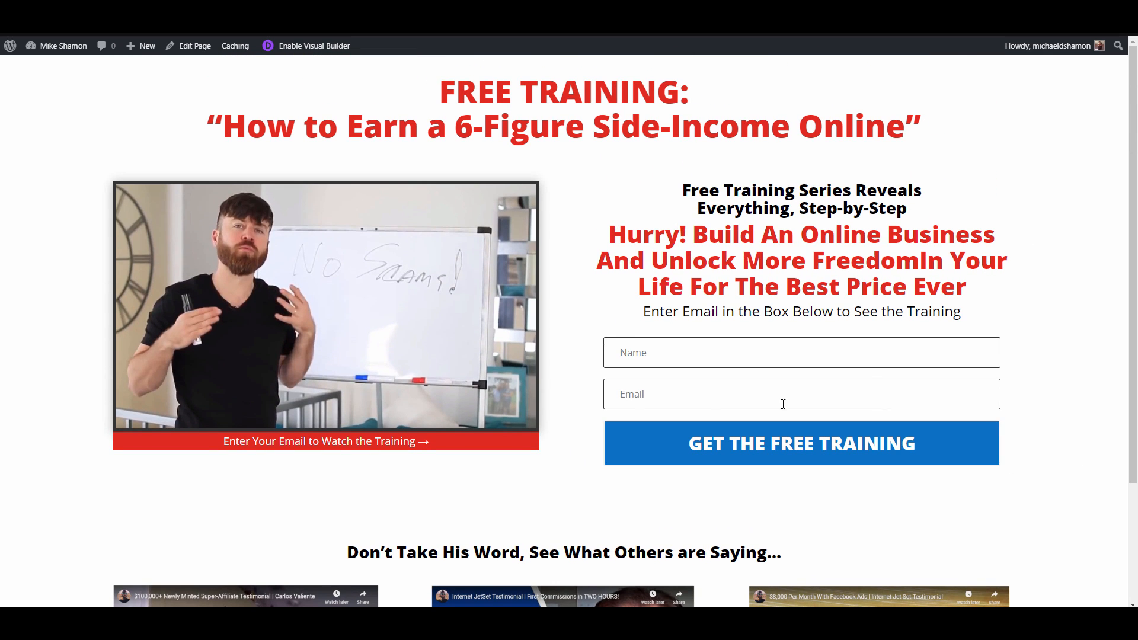
{"action": "scroll", "coordinate": [889, 481], "scroll_direction": "down", "scroll_amount": 3}
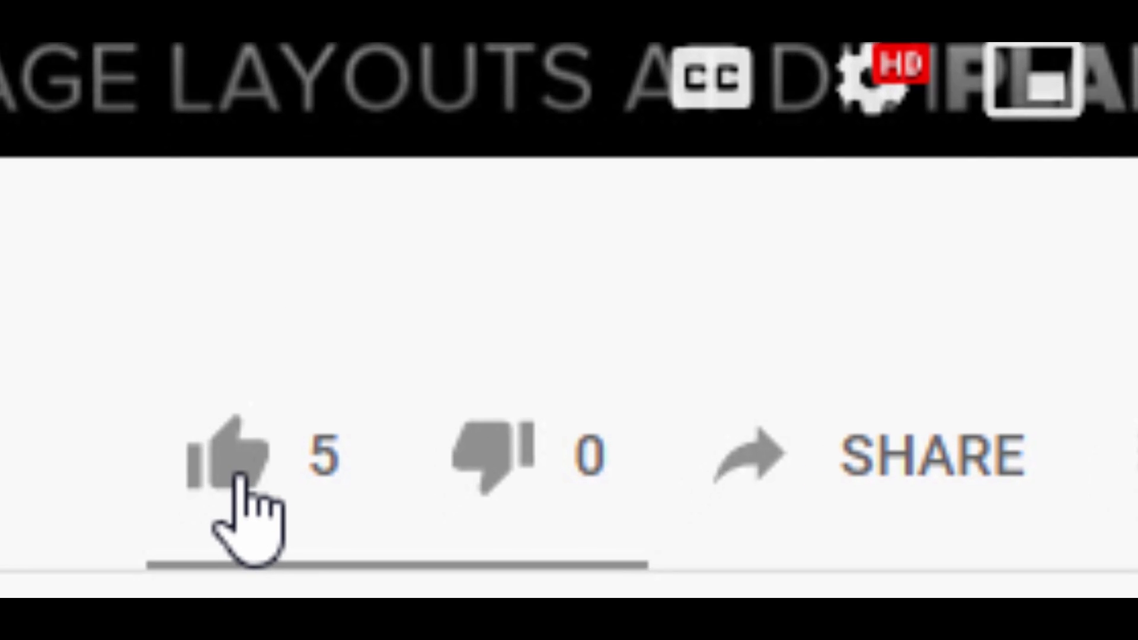
{"action": "left_click", "coordinate": [299, 351]}
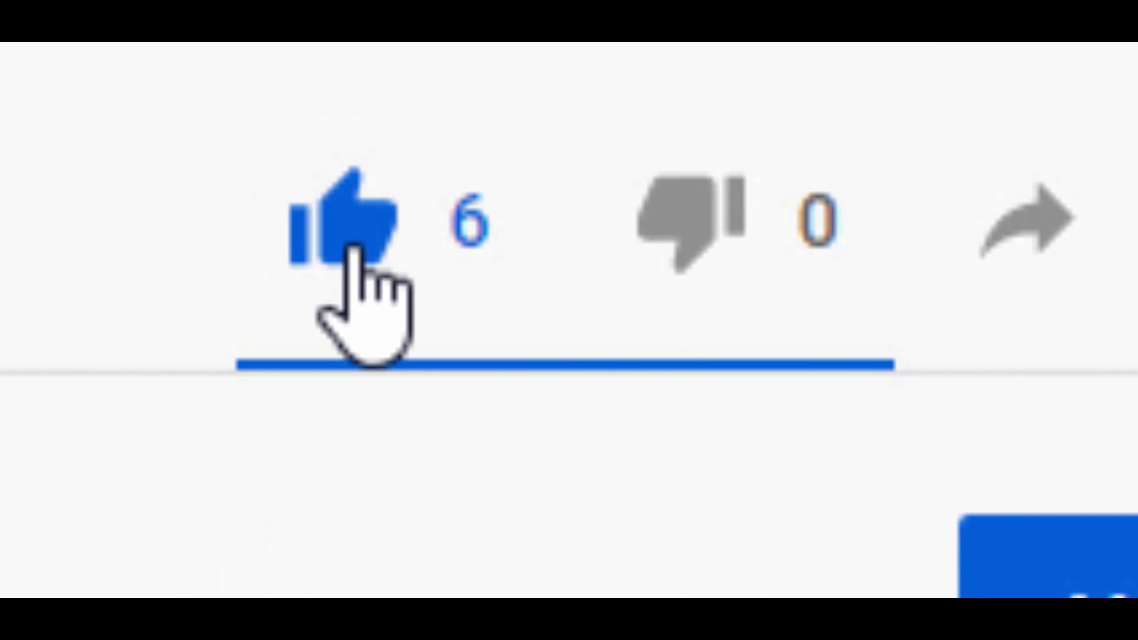
{"action": "left_click", "coordinate": [591, 293]}
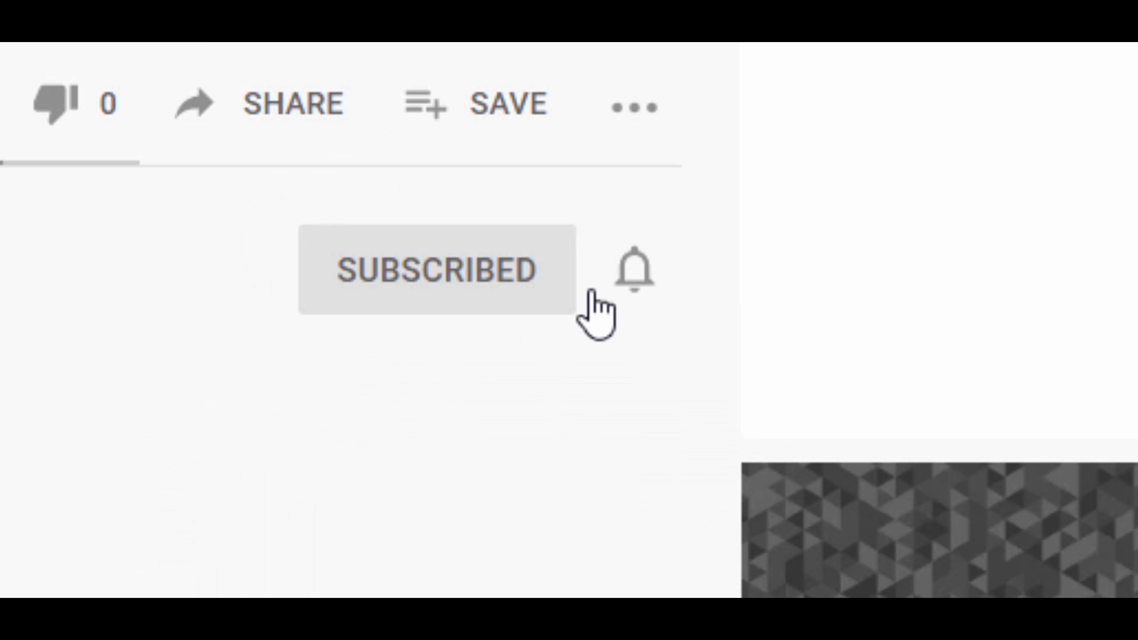
{"action": "left_click", "coordinate": [642, 279]}
{"action": "left_click", "coordinate": [712, 371]}
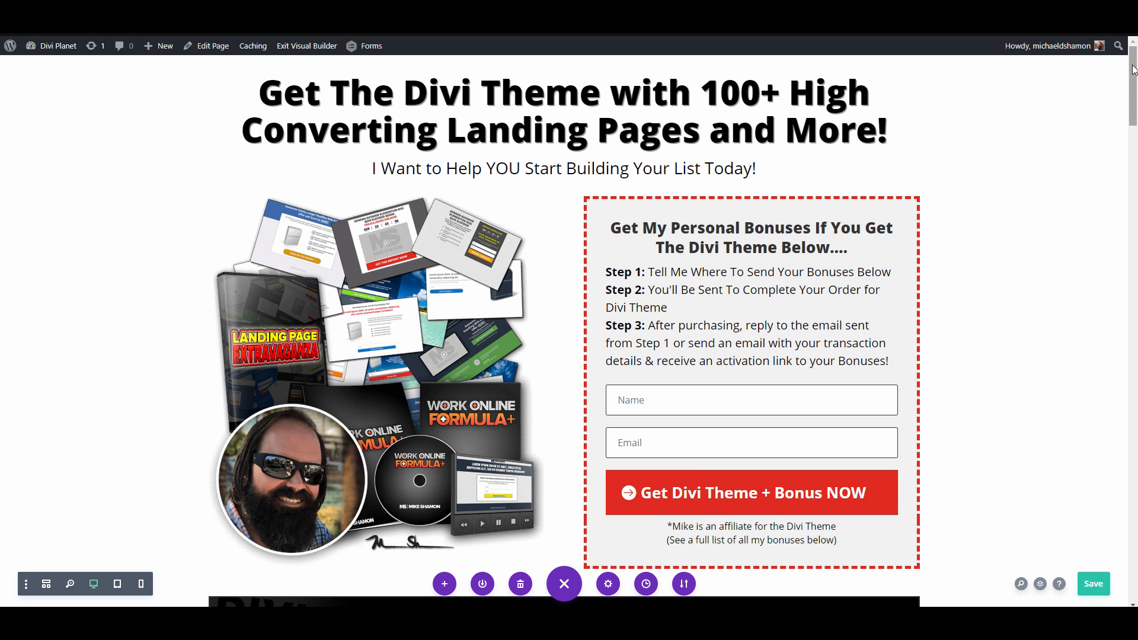
{"action": "left_click_drag", "start_coordinate": [1133, 70], "coordinate": [1115, 203]}
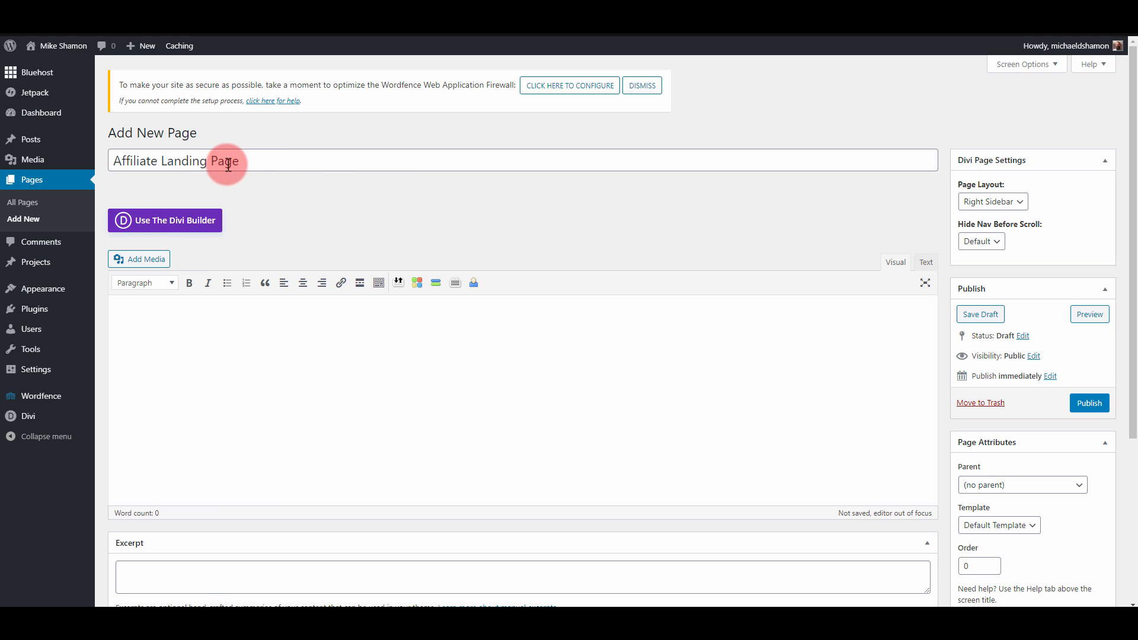
Step: Assign the Blank Page template to the new page titled Affiliate Landing Page
{"action": "left_click", "coordinate": [255, 162]}
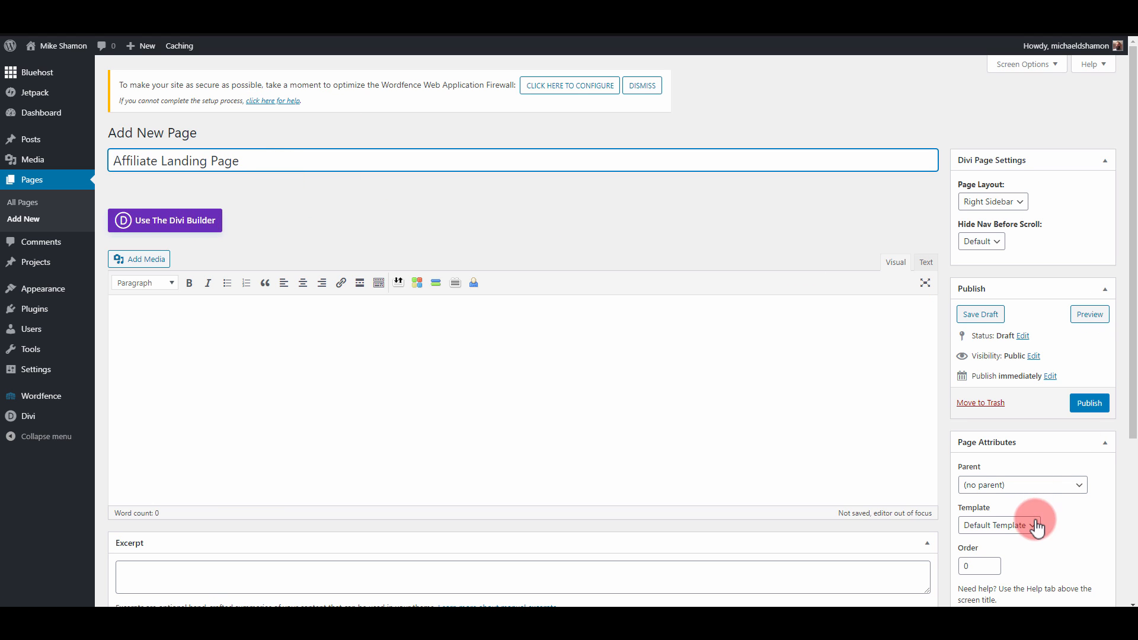
{"action": "left_click", "coordinate": [999, 526]}
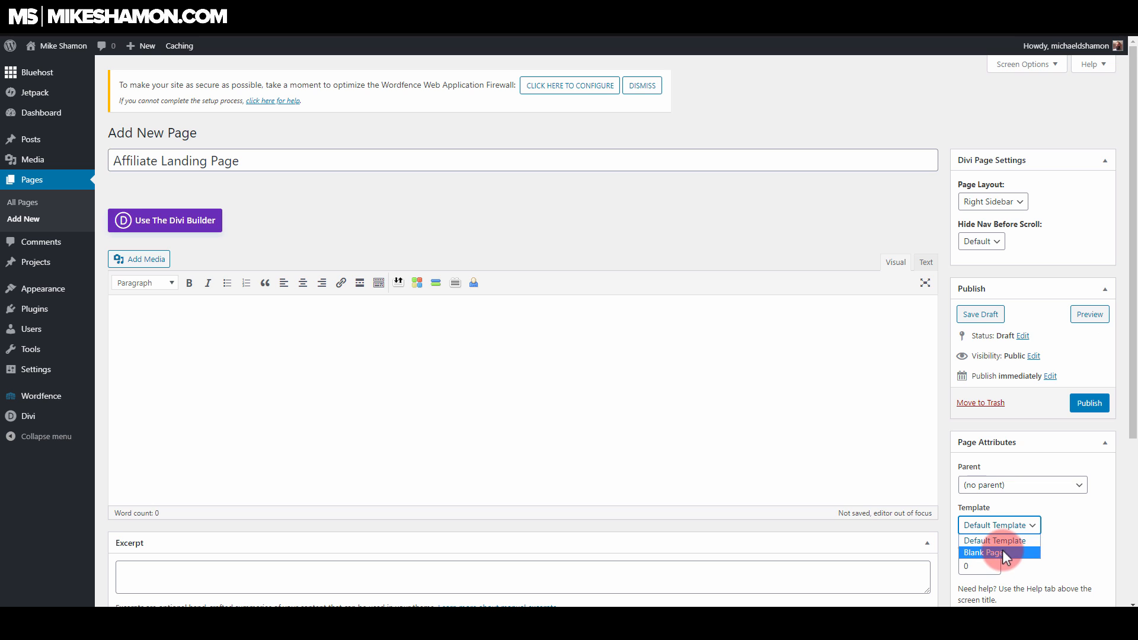
{"action": "left_click", "coordinate": [1002, 550]}
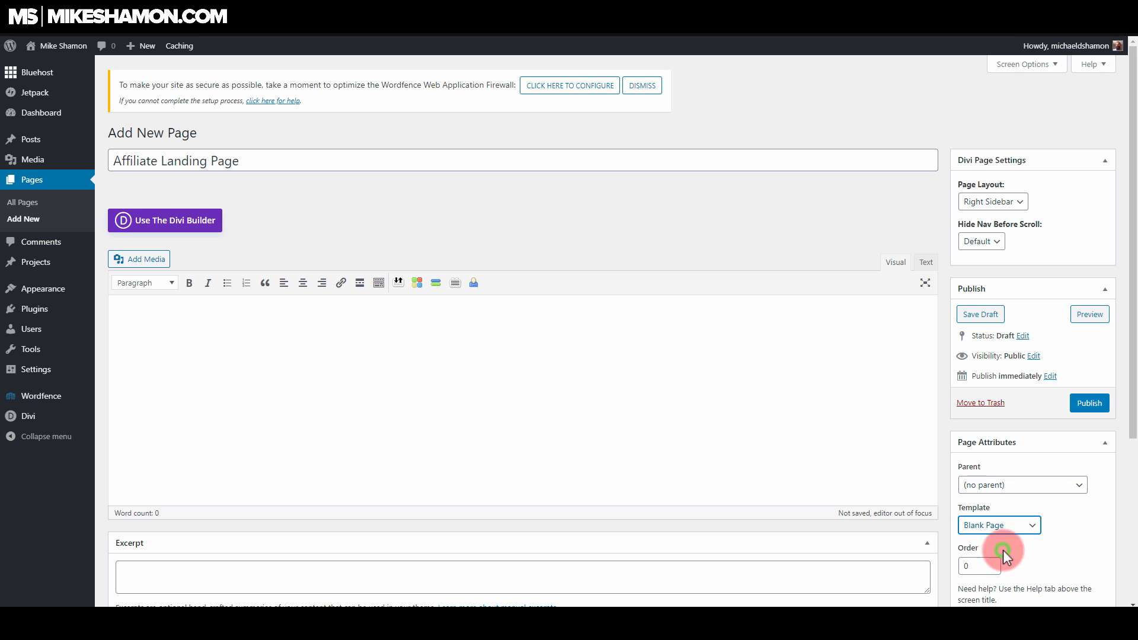
Step: Start building the page from scratch with the Divi Builder and insert a single-column row
{"action": "left_click", "coordinate": [202, 220]}
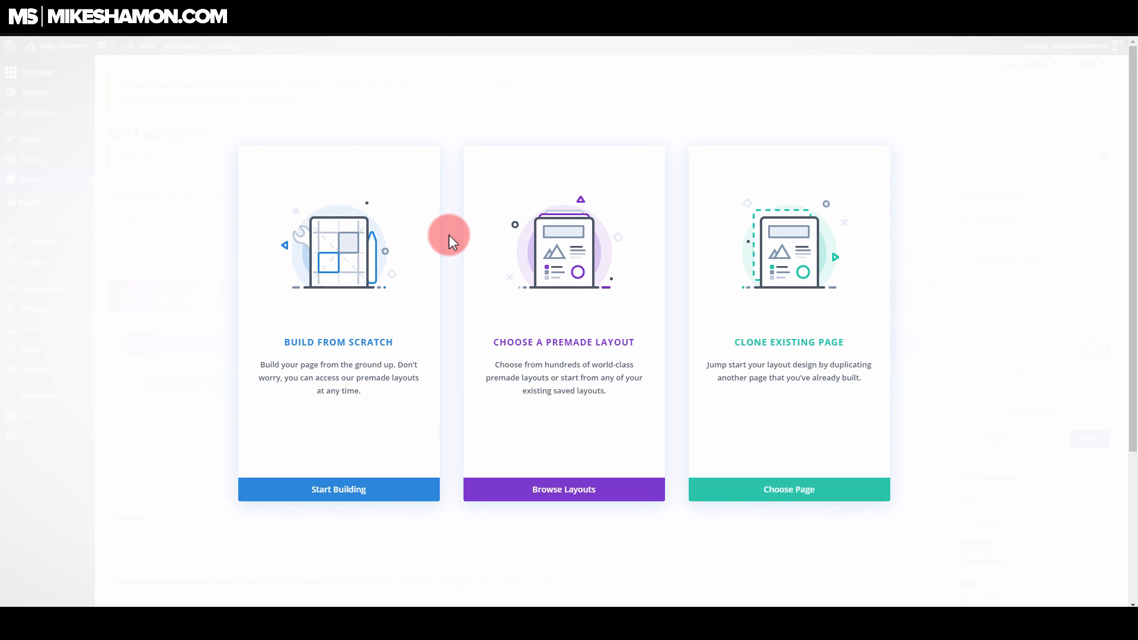
{"action": "left_click", "coordinate": [398, 282]}
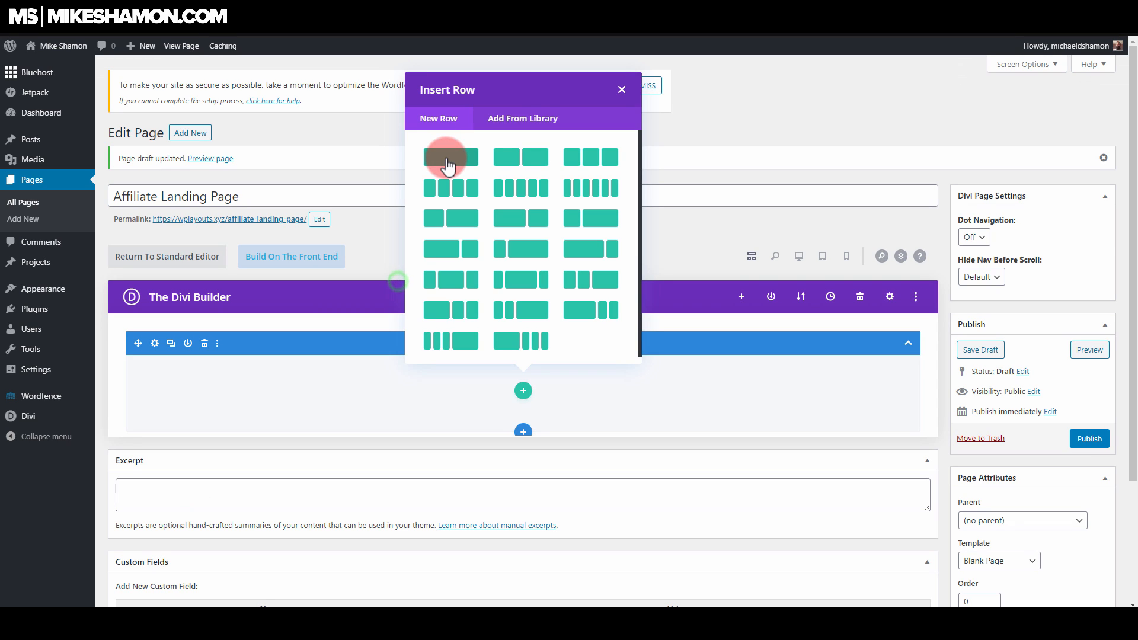
{"action": "left_click", "coordinate": [448, 158]}
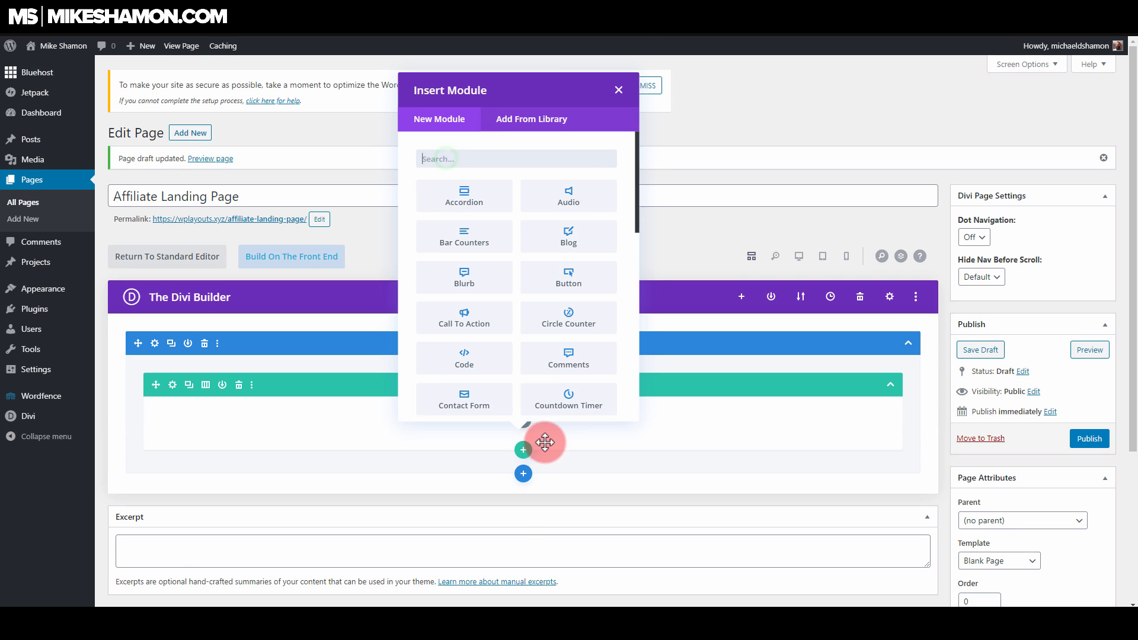
Step: Add a Text module to the row with the body text "Heading Goes here" and save the module
{"action": "left_click", "coordinate": [493, 161]}
{"action": "type", "text": "tex"}
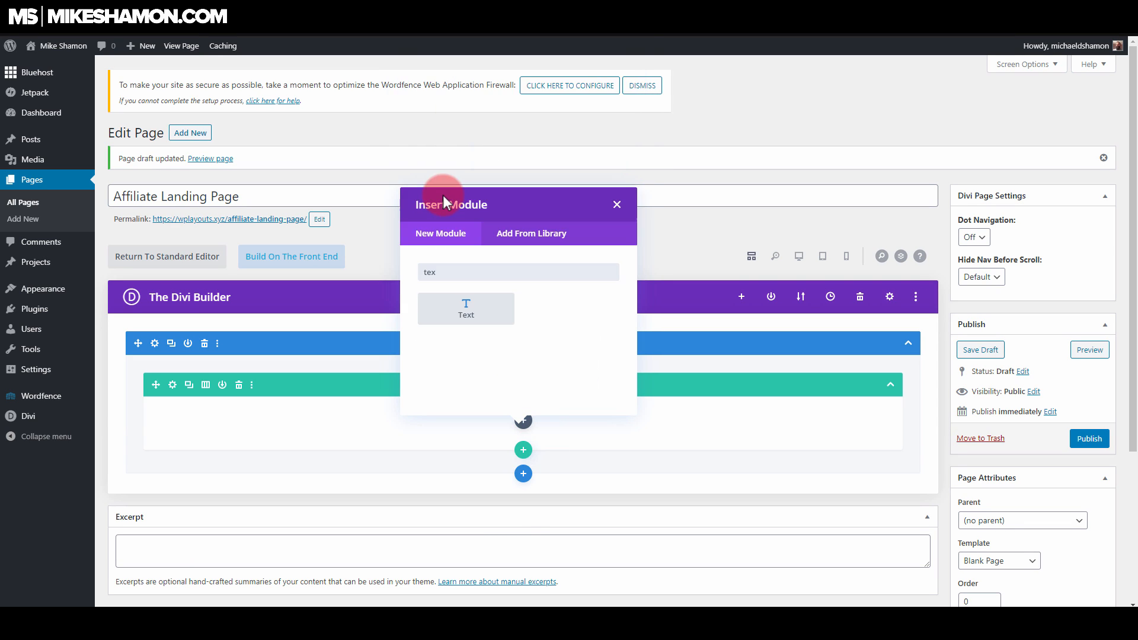
{"action": "left_click", "coordinate": [466, 313]}
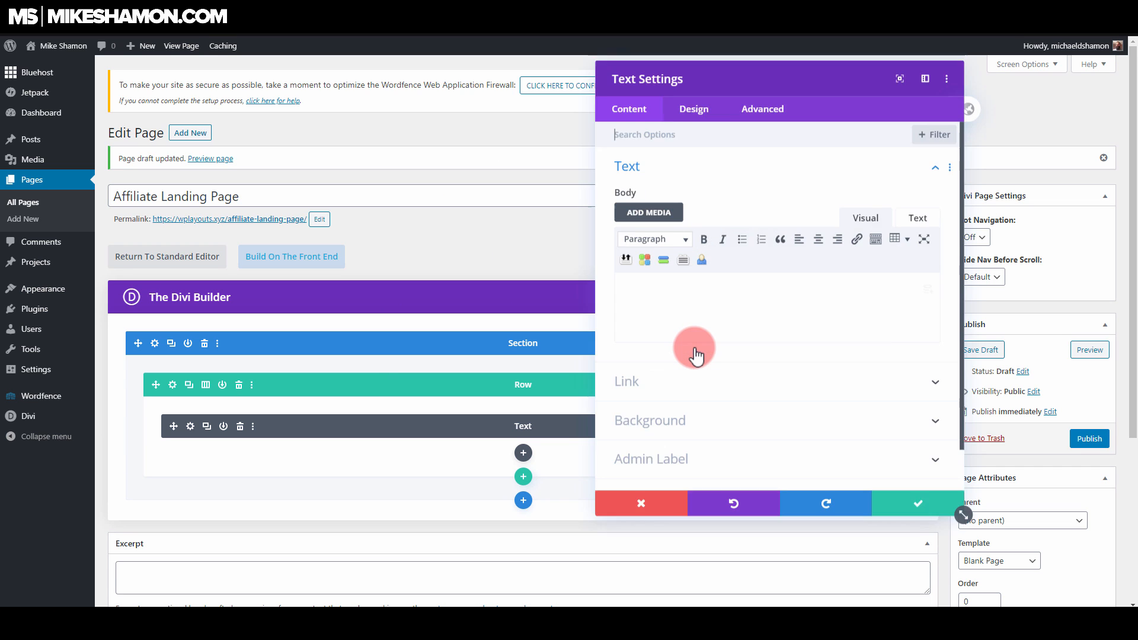
{"action": "left_click", "coordinate": [741, 300]}
{"action": "type", "text": "Heading Goes here"}
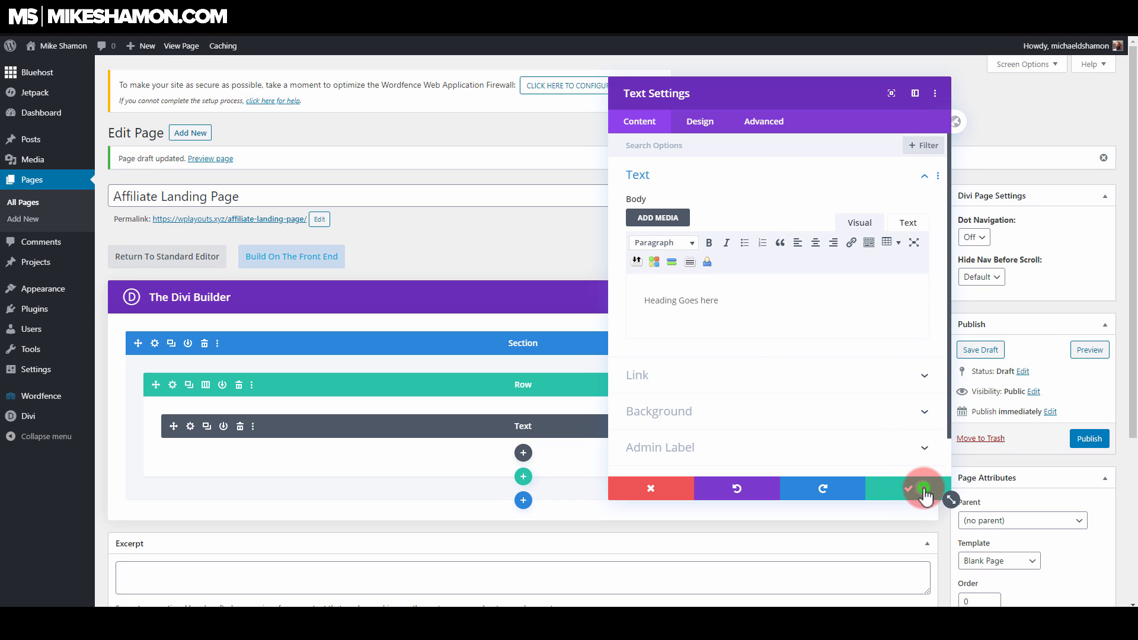
{"action": "left_click", "coordinate": [924, 490]}
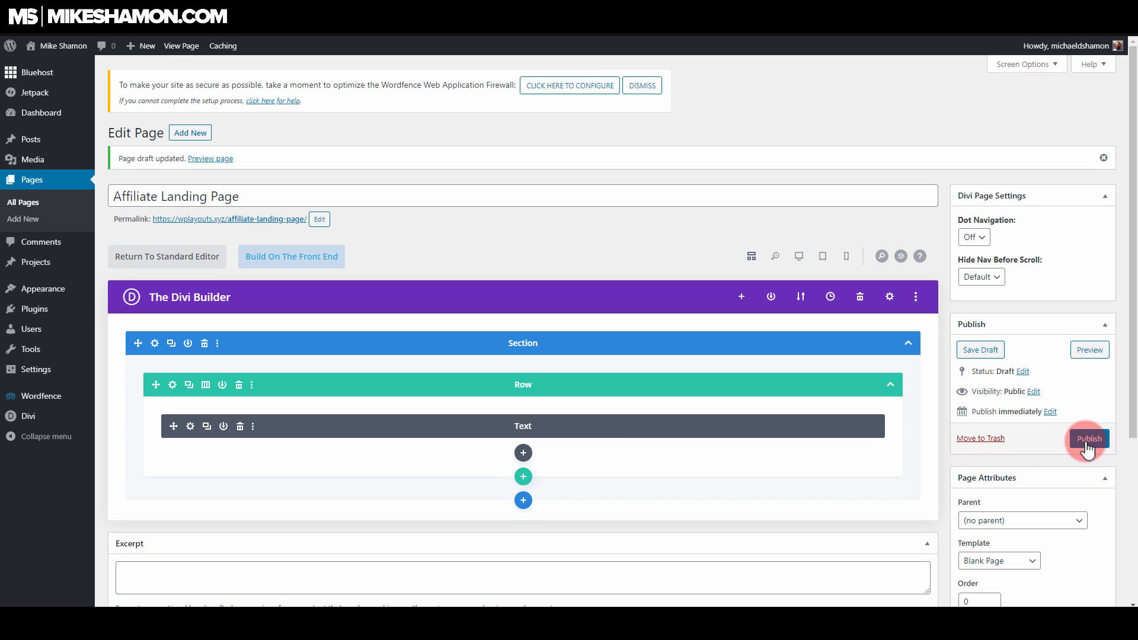
Step: Publish the landing page and open its live version in the Visual Builder
{"action": "left_click", "coordinate": [1090, 439]}
{"action": "left_click", "coordinate": [188, 49]}
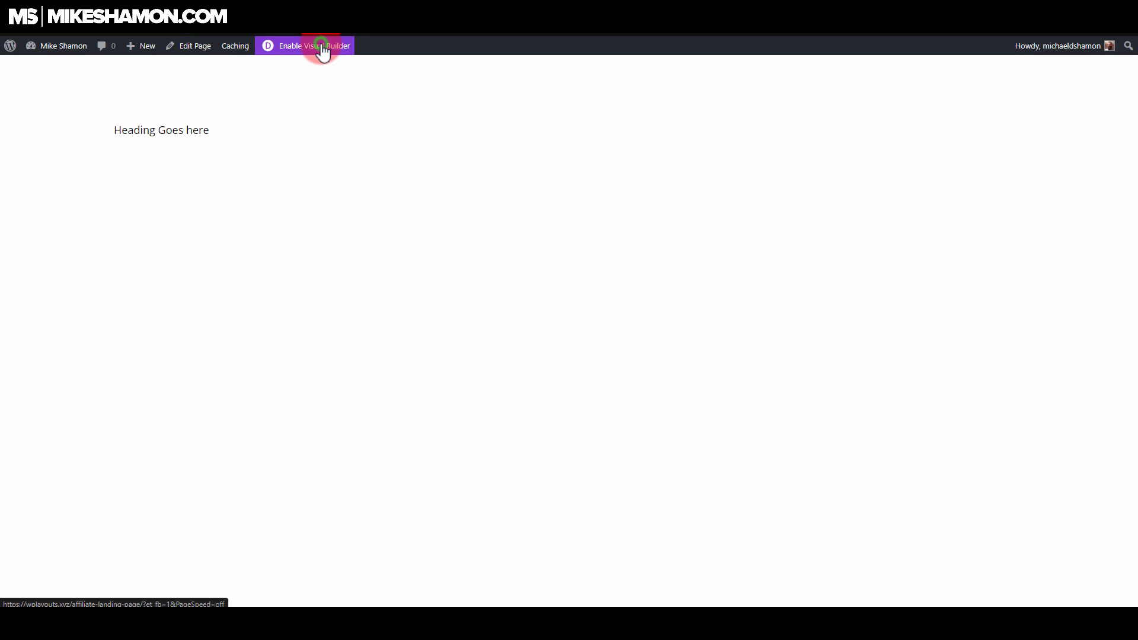
{"action": "left_click", "coordinate": [322, 50]}
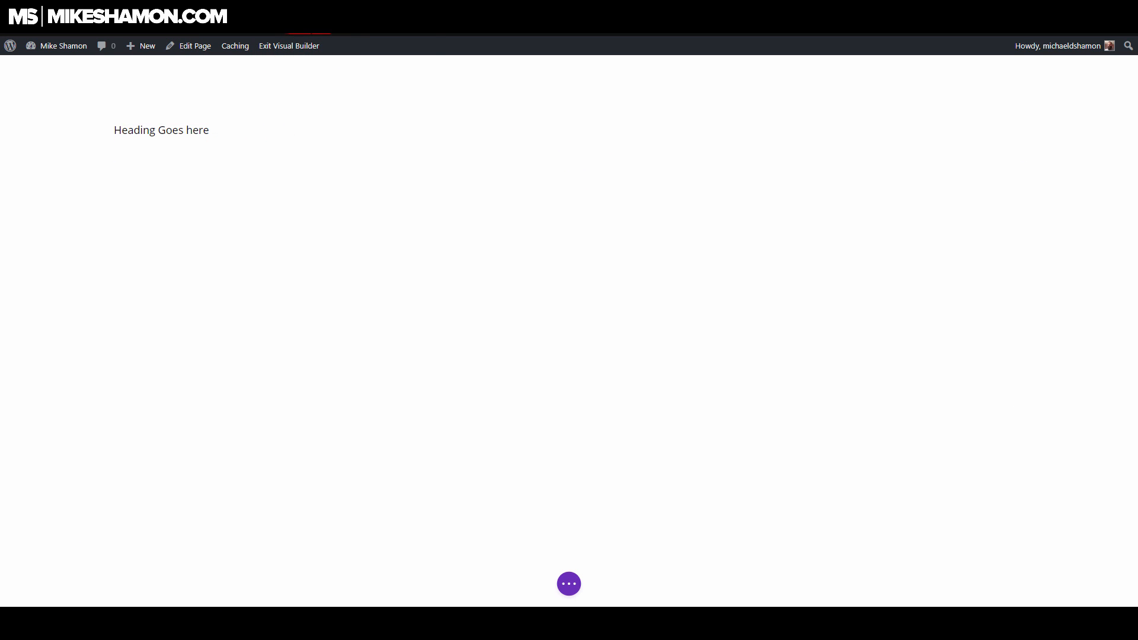
Step: Switch to the ClickBank marketplace and generate and copy a default landing page HopLink for the Super Affiliate System offer
{"action": "left_click", "coordinate": [332, 9]}
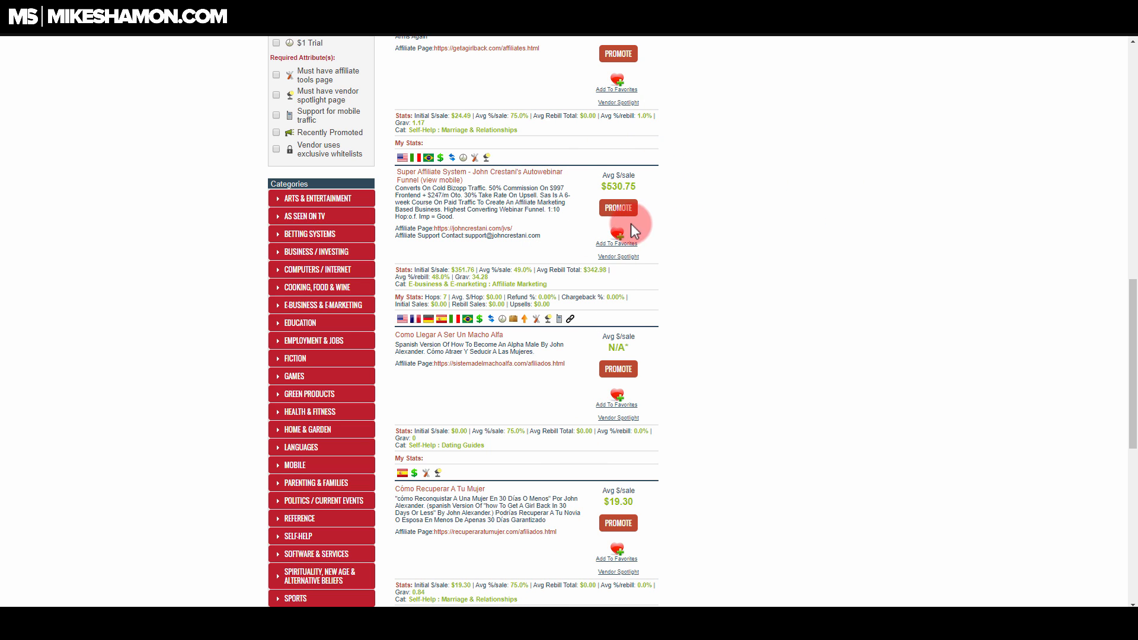
{"action": "left_click", "coordinate": [621, 211]}
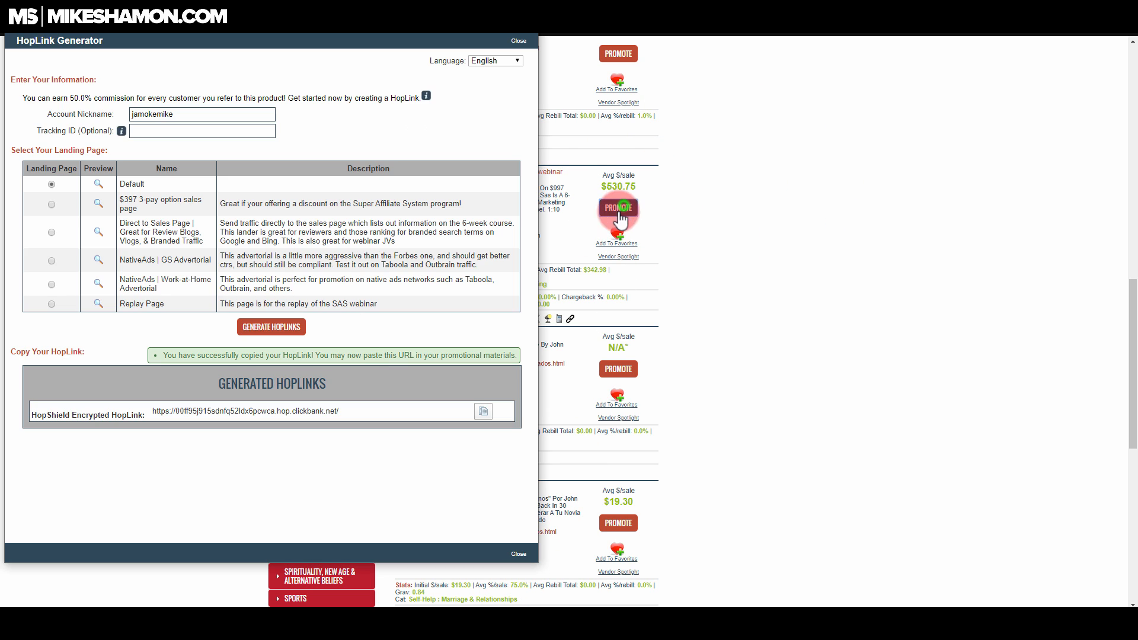
{"action": "left_click", "coordinate": [271, 326]}
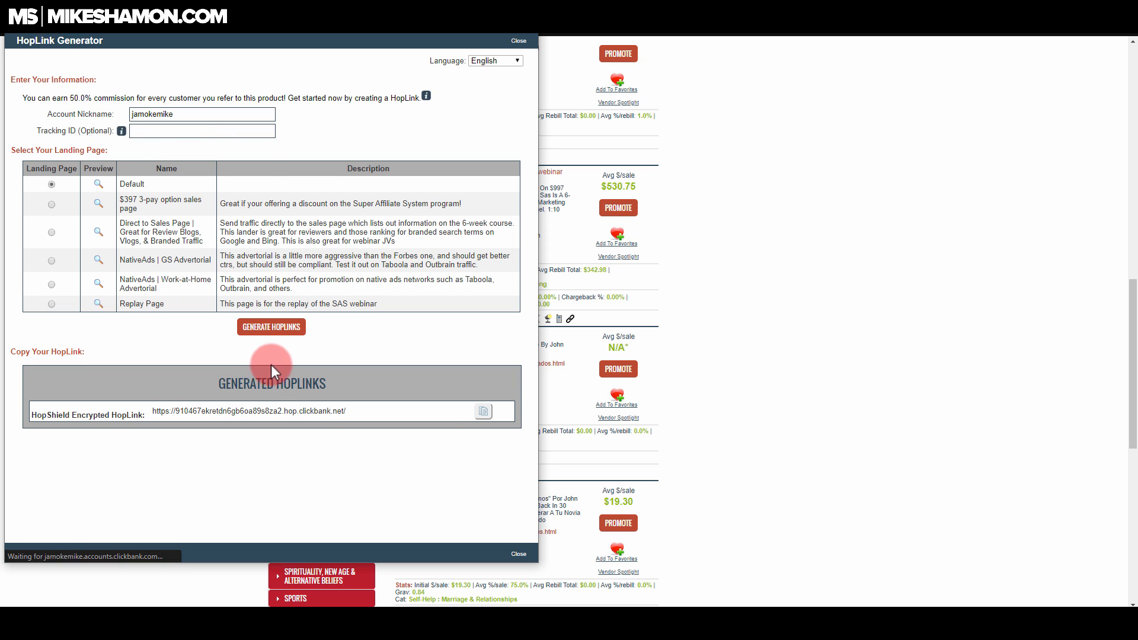
{"action": "left_click", "coordinate": [484, 420]}
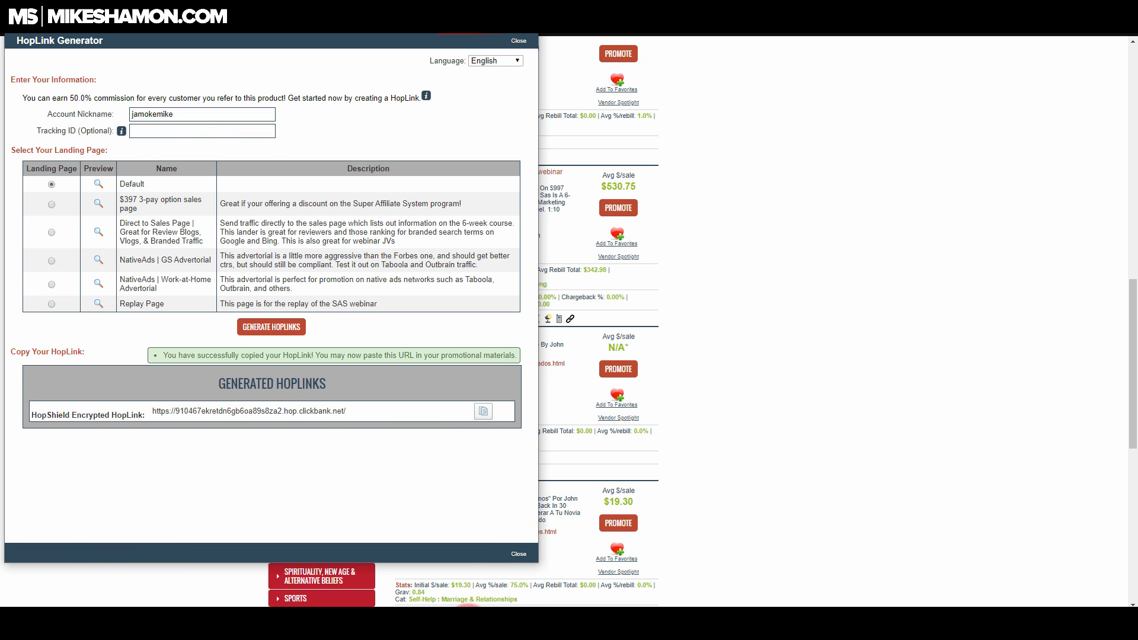
Step: Review the HopLink kept in the Notepad note and minimize the note
{"action": "left_click", "coordinate": [311, 625]}
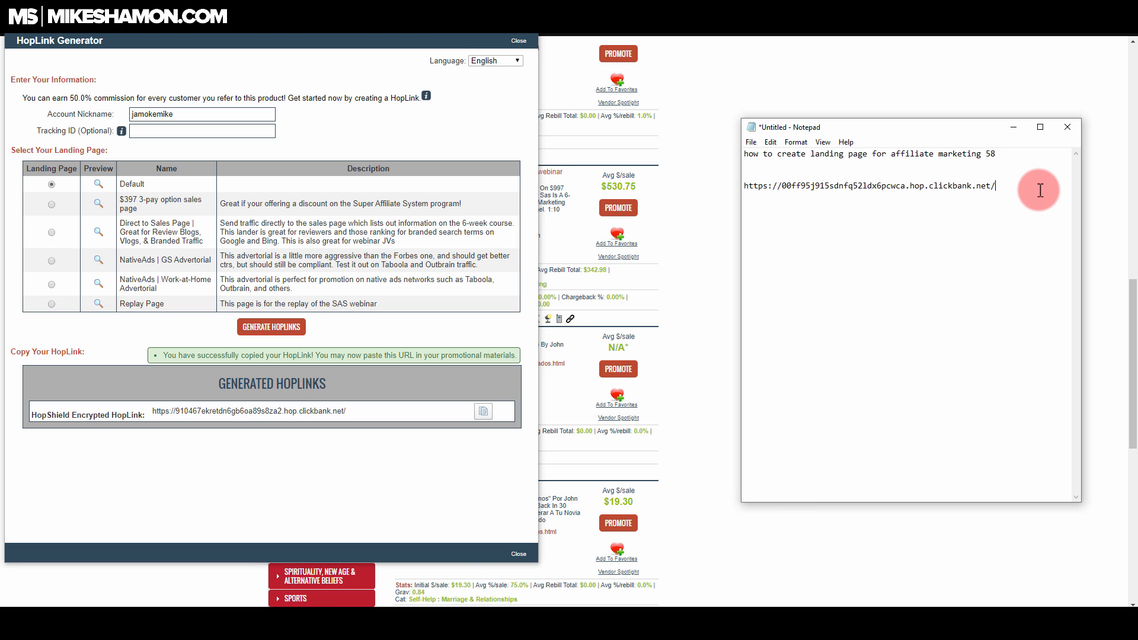
{"action": "left_click", "coordinate": [723, 172]}
{"action": "left_click", "coordinate": [1034, 127]}
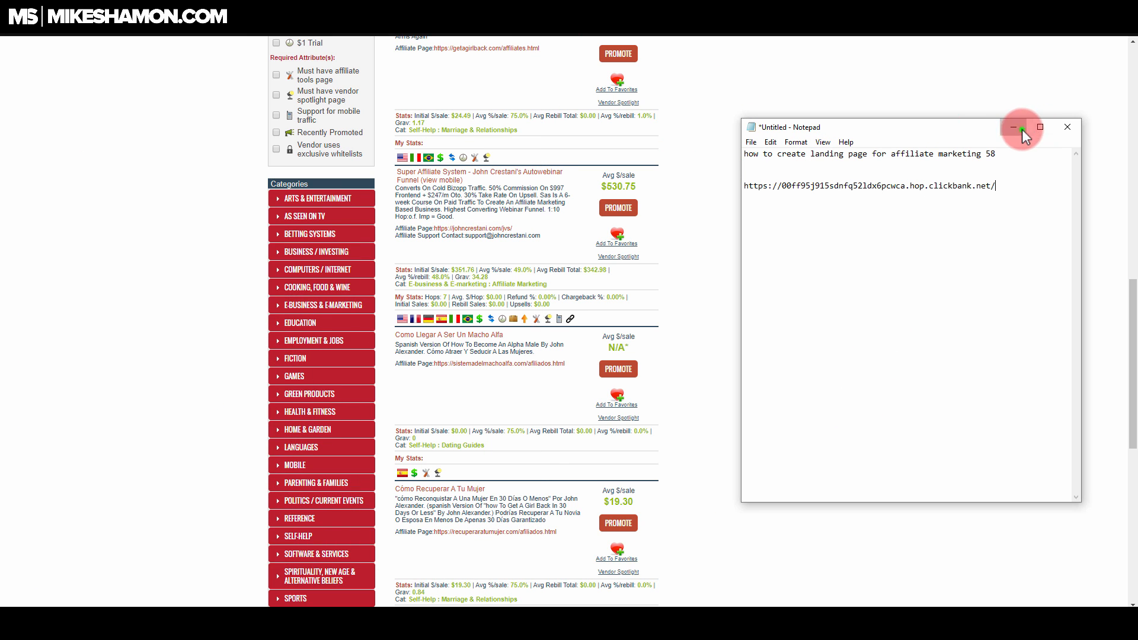
{"action": "left_click", "coordinate": [1021, 131]}
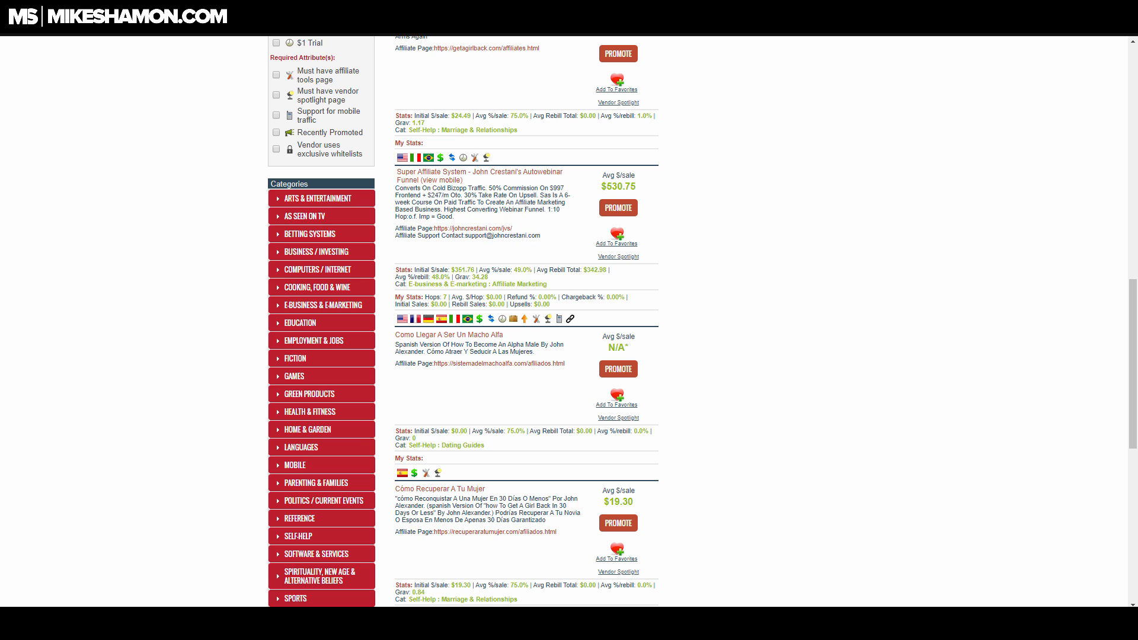
Step: Switch to the Super Affiliate System affiliate page and pause its introduction video
{"action": "left_click", "coordinate": [560, 41]}
{"action": "left_click", "coordinate": [521, 18]}
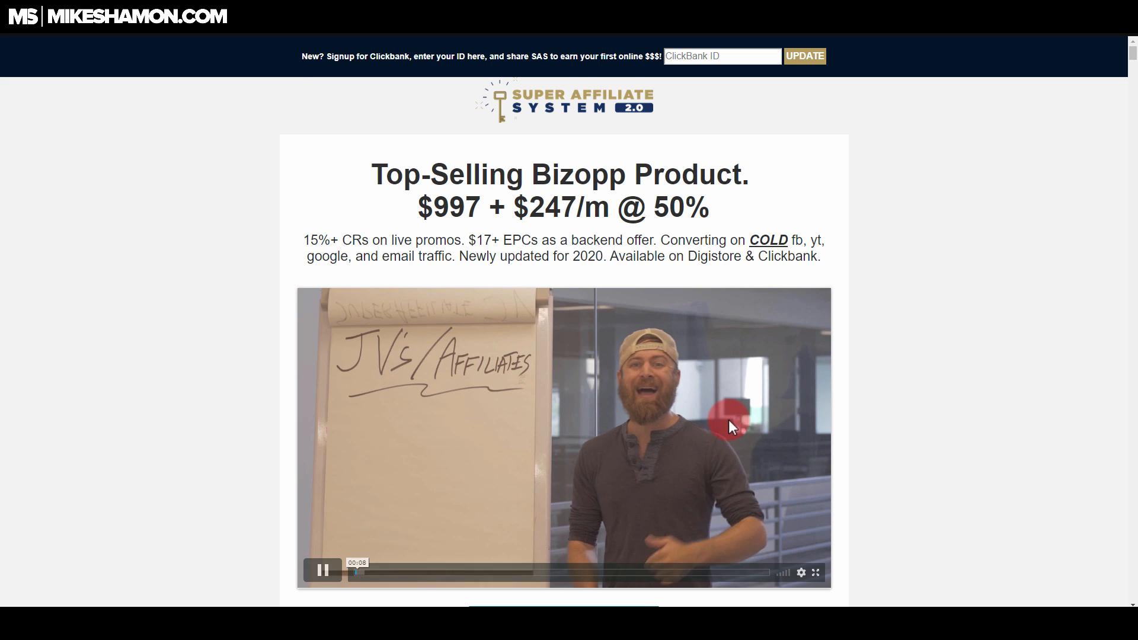
{"action": "left_click", "coordinate": [318, 573]}
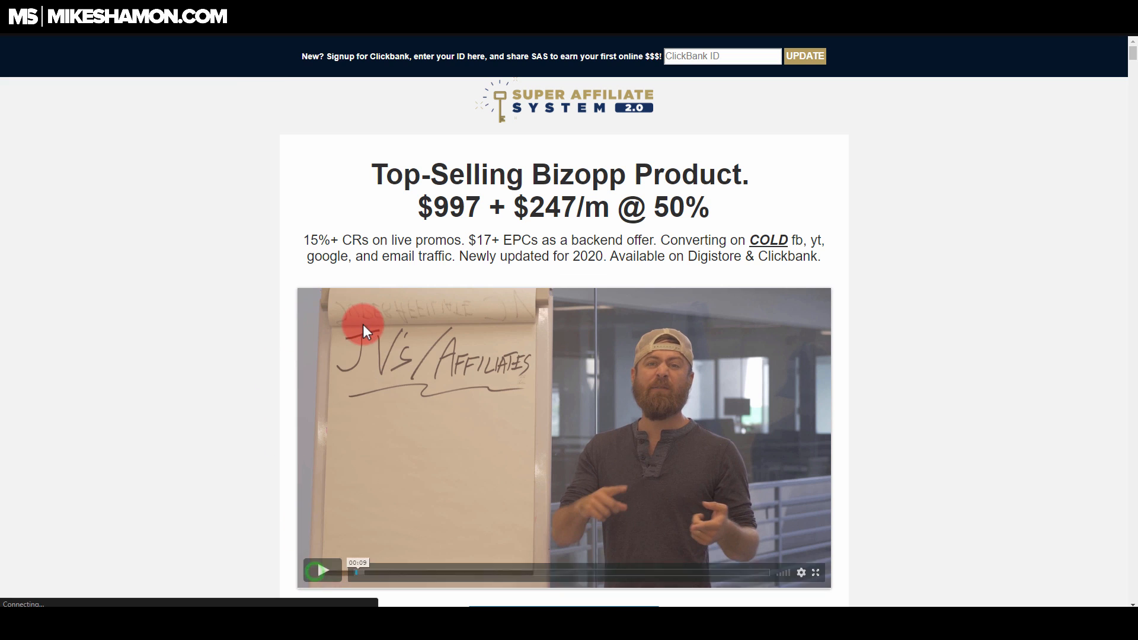
Step: Examine the affiliate page's traffic resources, offer stats, affiliate results and video testimonials for landing page material
{"action": "scroll", "coordinate": [320, 368], "scroll_direction": "down", "scroll_amount": 6}
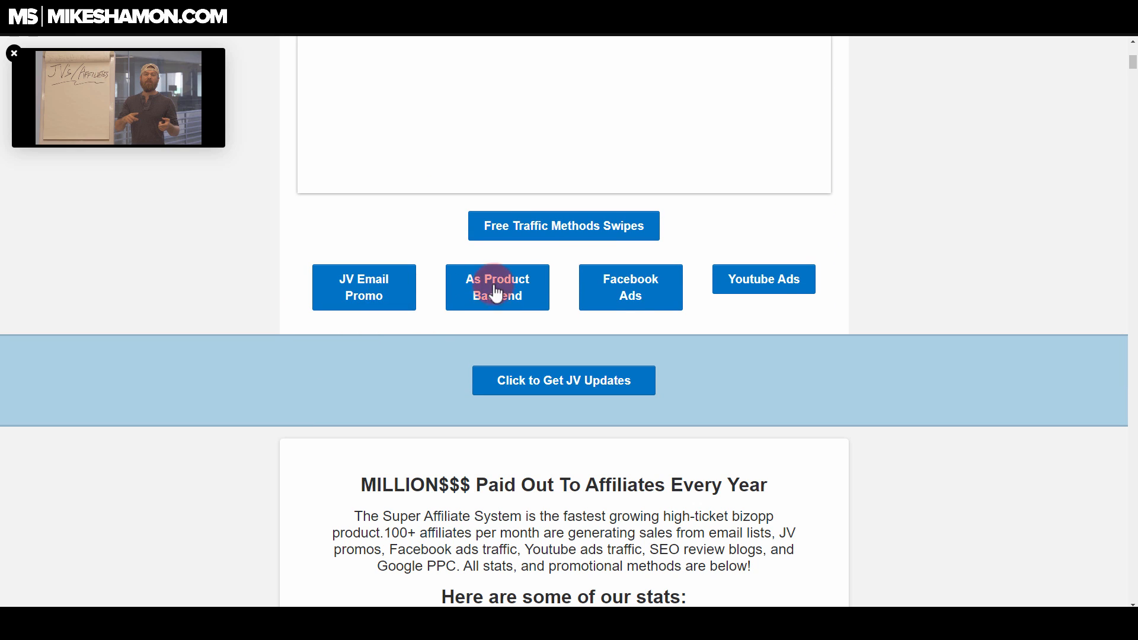
{"action": "scroll", "coordinate": [491, 314], "scroll_direction": "down", "scroll_amount": 20}
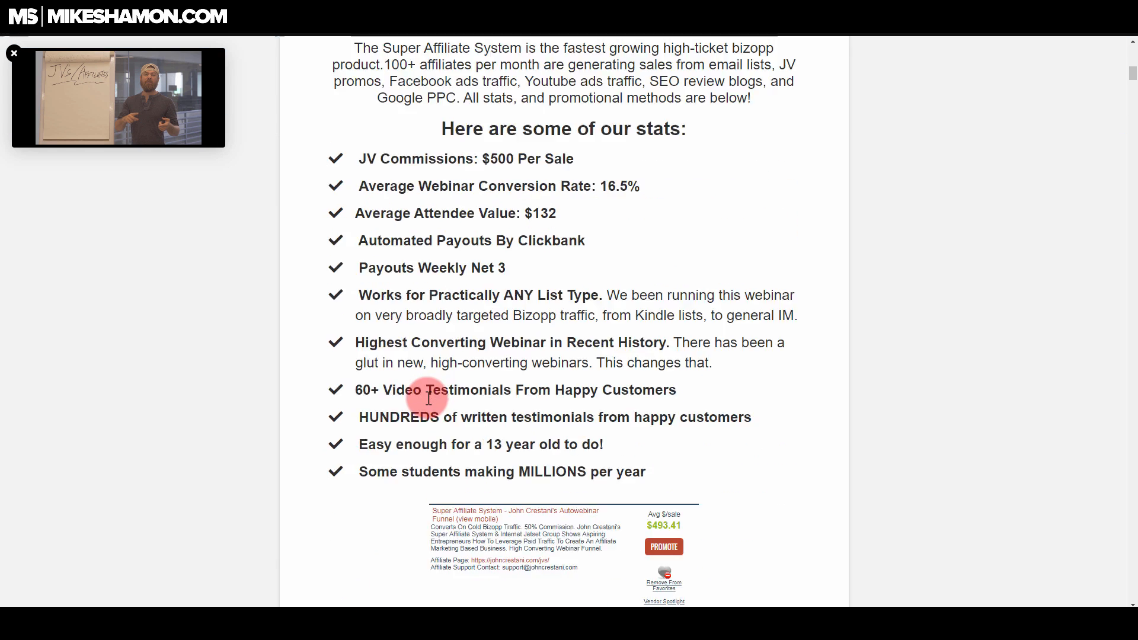
{"action": "scroll", "coordinate": [427, 399], "scroll_direction": "down", "scroll_amount": 8}
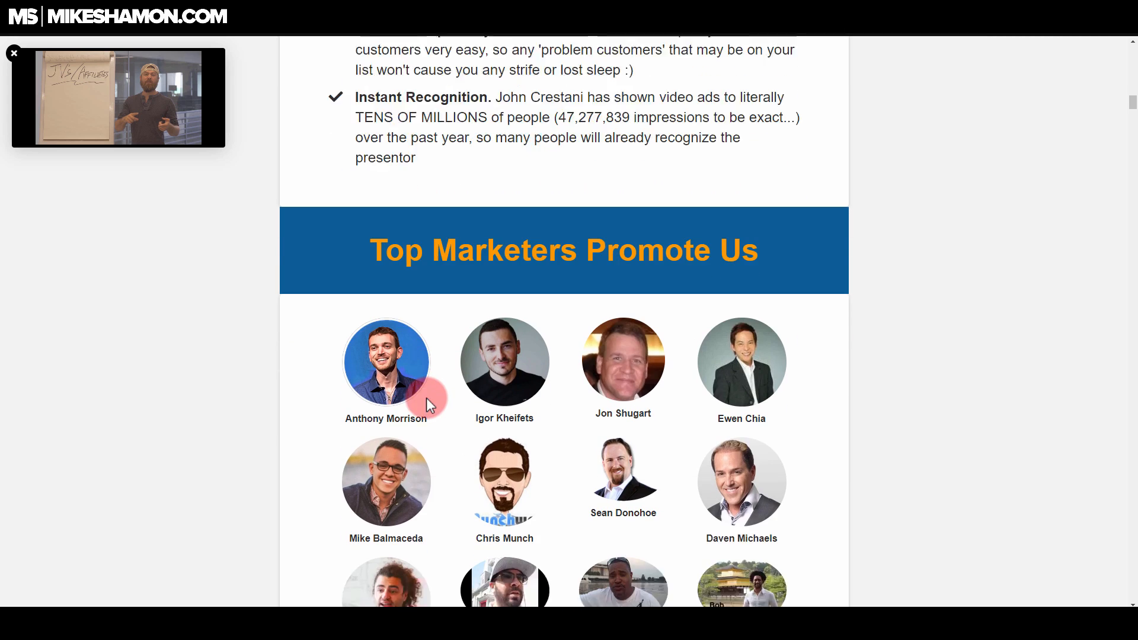
{"action": "scroll", "coordinate": [426, 400], "scroll_direction": "down", "scroll_amount": 17}
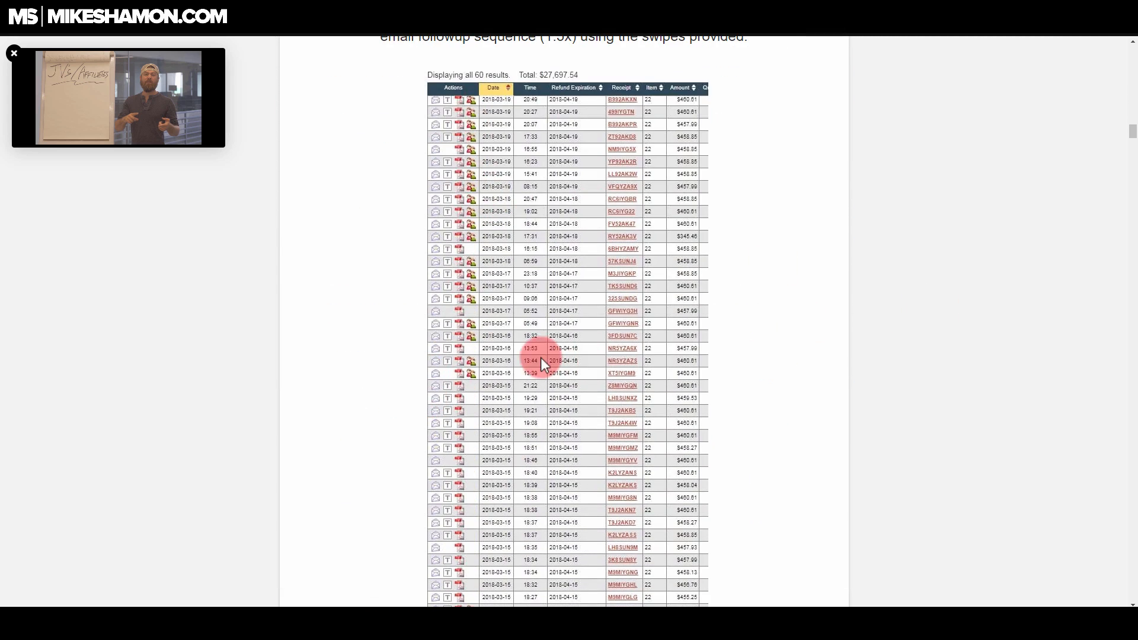
{"action": "scroll", "coordinate": [541, 358], "scroll_direction": "down", "scroll_amount": 15}
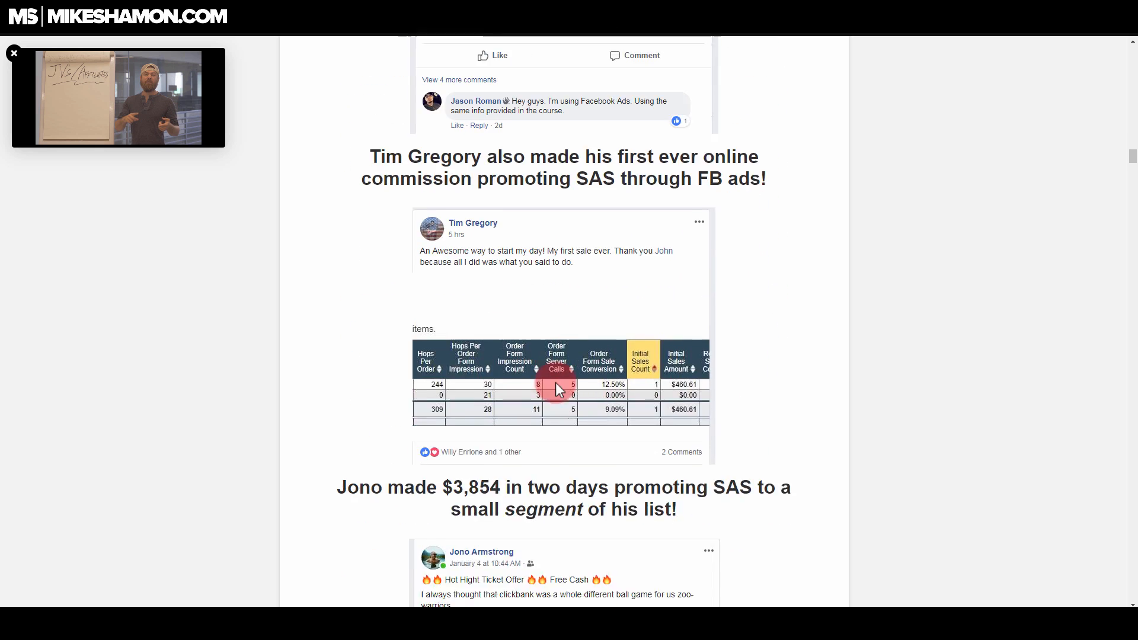
{"action": "scroll", "coordinate": [557, 385], "scroll_direction": "down", "scroll_amount": 15}
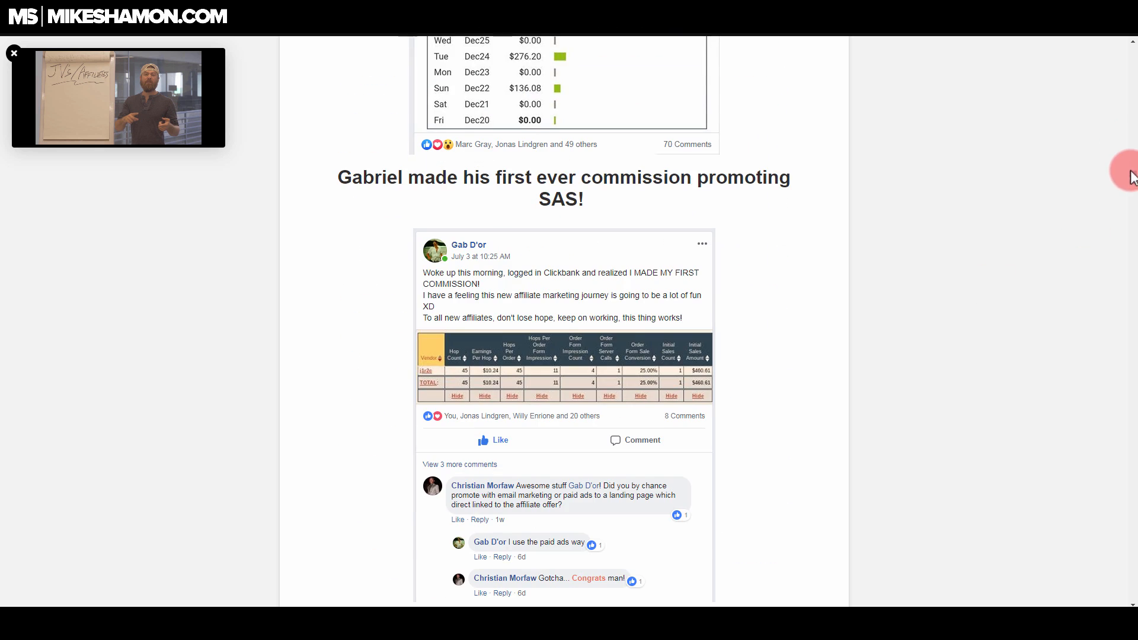
{"action": "left_click_drag", "start_coordinate": [1131, 176], "coordinate": [1131, 233]}
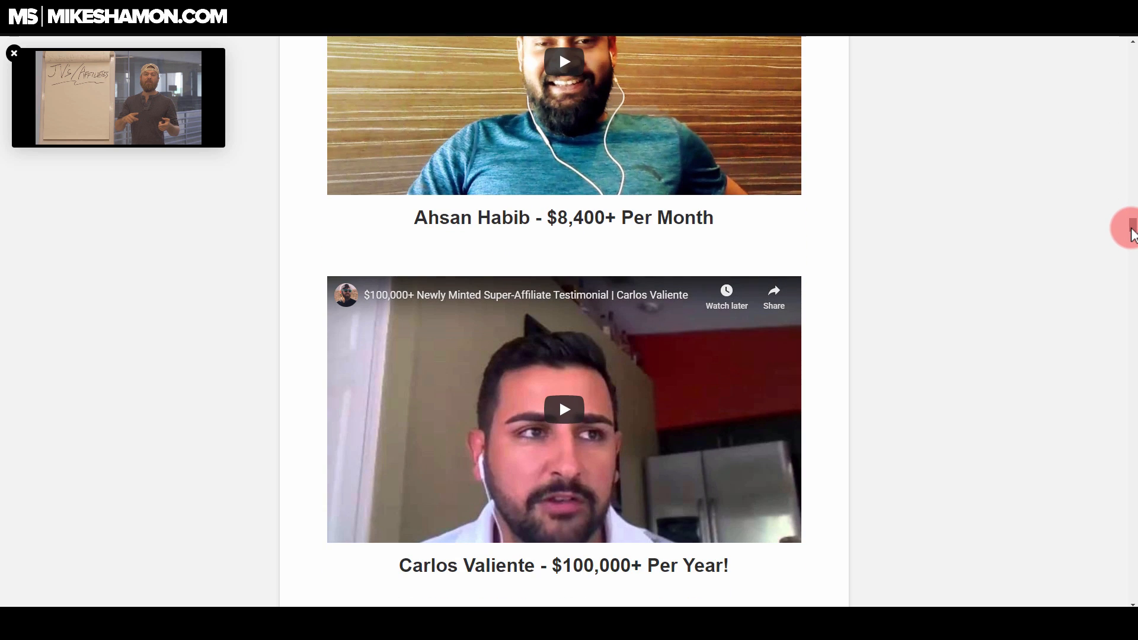
{"action": "scroll", "coordinate": [767, 223], "scroll_direction": "up", "scroll_amount": 3}
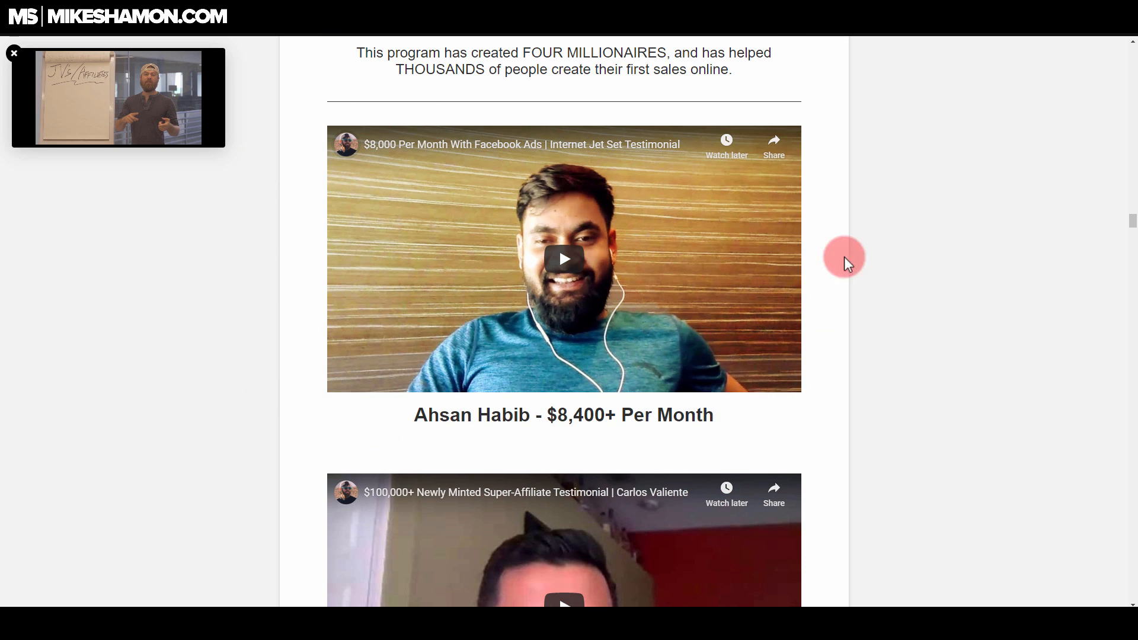
Step: Examine the student testimonials, affiliate results and selling points on the affiliate page, and close the floating introduction video
{"action": "scroll", "coordinate": [680, 339], "scroll_direction": "down", "scroll_amount": 3}
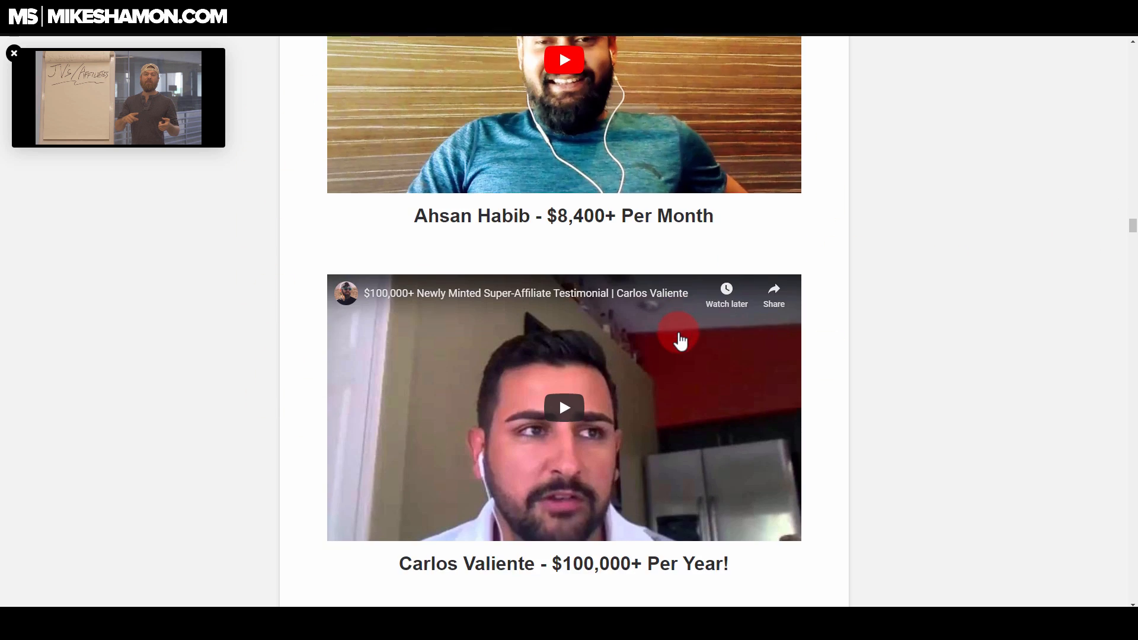
{"action": "scroll", "coordinate": [447, 332], "scroll_direction": "down", "scroll_amount": 20}
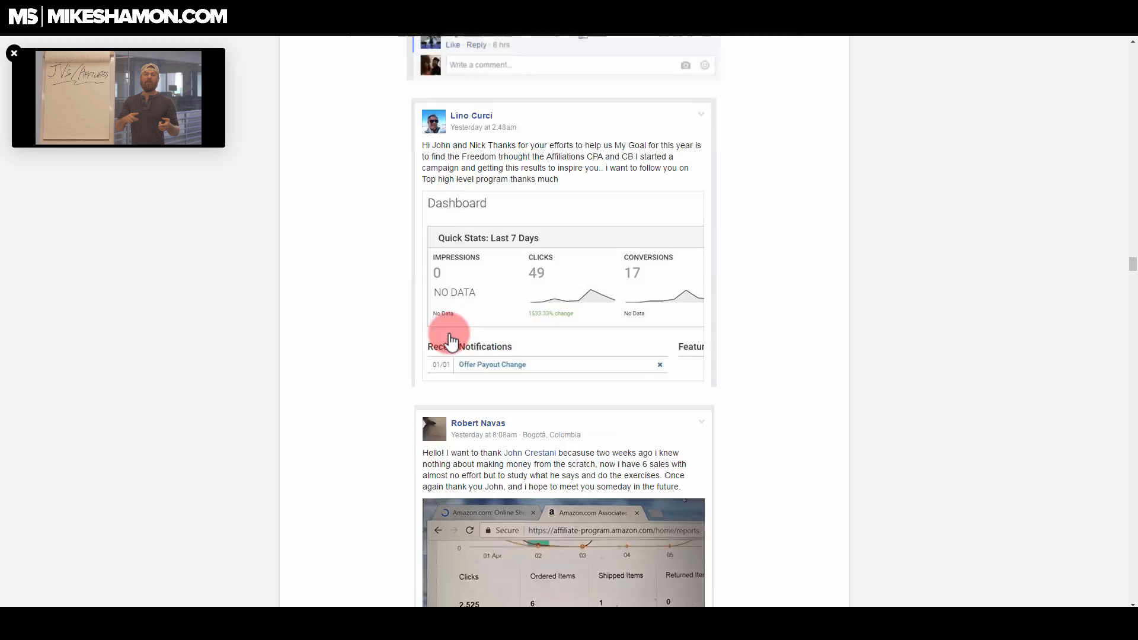
{"action": "scroll", "coordinate": [451, 335], "scroll_direction": "down", "scroll_amount": 20}
{"action": "scroll", "coordinate": [452, 335], "scroll_direction": "up", "scroll_amount": 8}
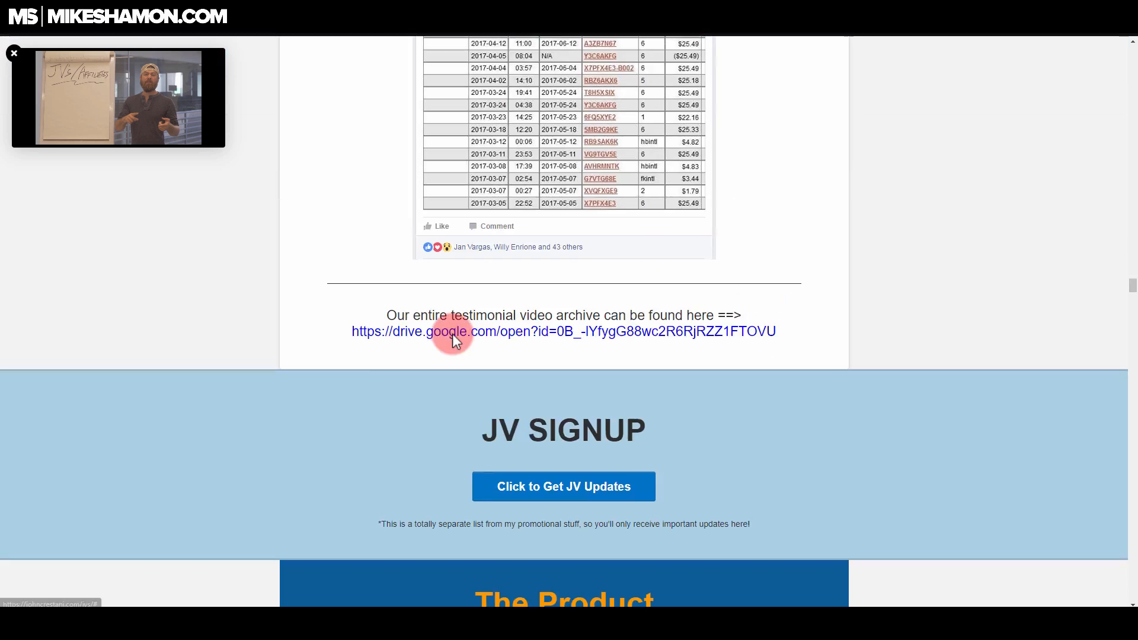
{"action": "scroll", "coordinate": [453, 333], "scroll_direction": "up", "scroll_amount": 15}
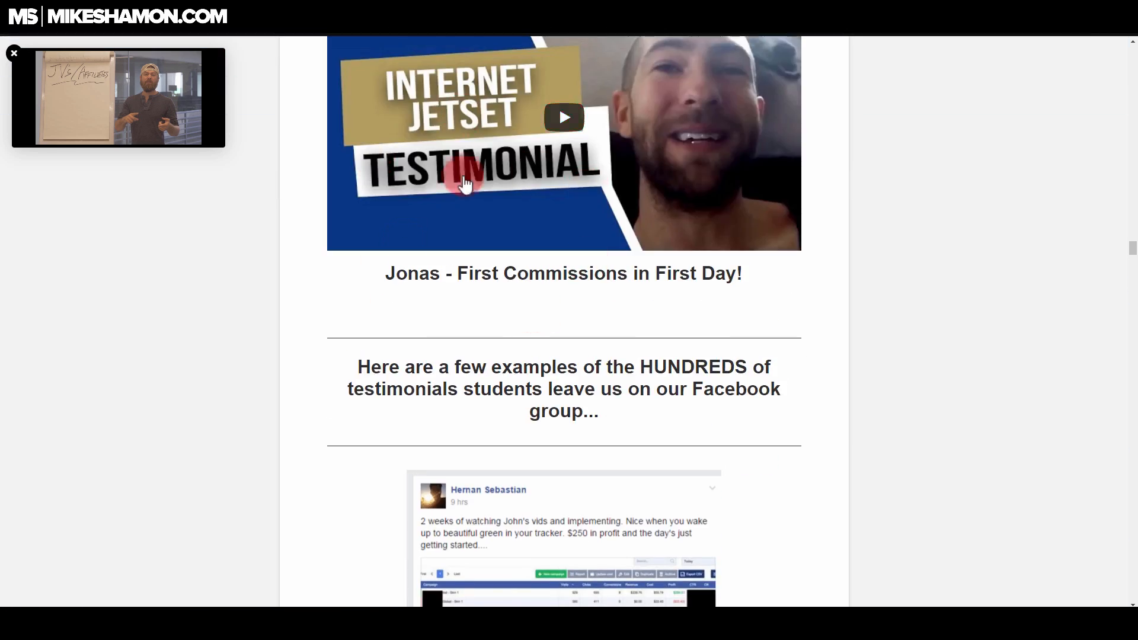
{"action": "scroll", "coordinate": [536, 272], "scroll_direction": "up", "scroll_amount": 10}
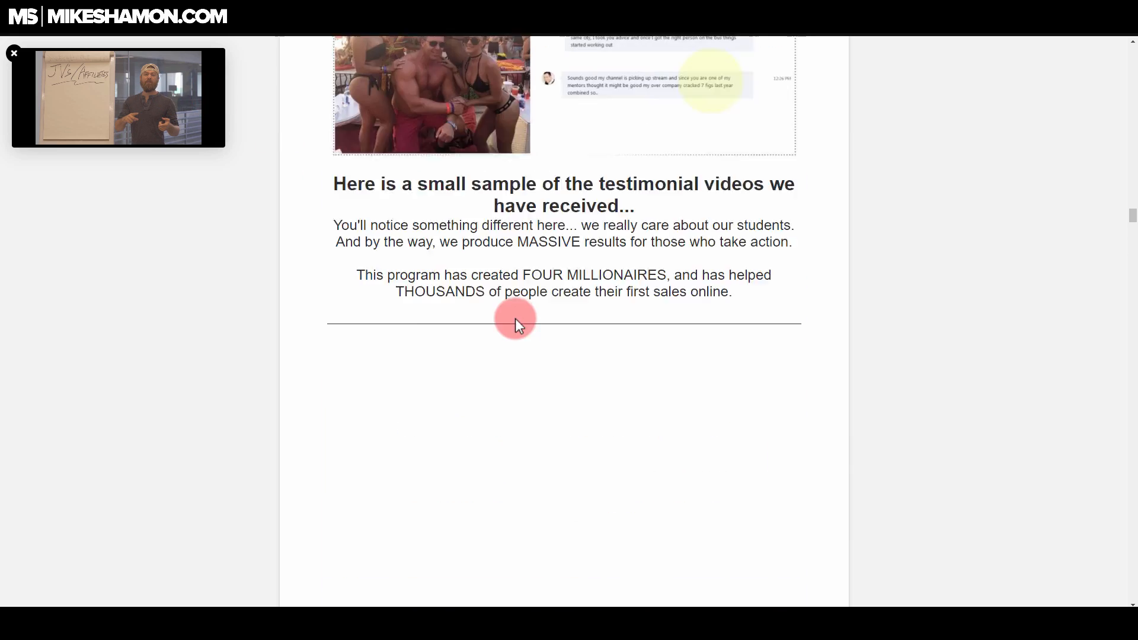
{"action": "scroll", "coordinate": [515, 319], "scroll_direction": "up", "scroll_amount": 15}
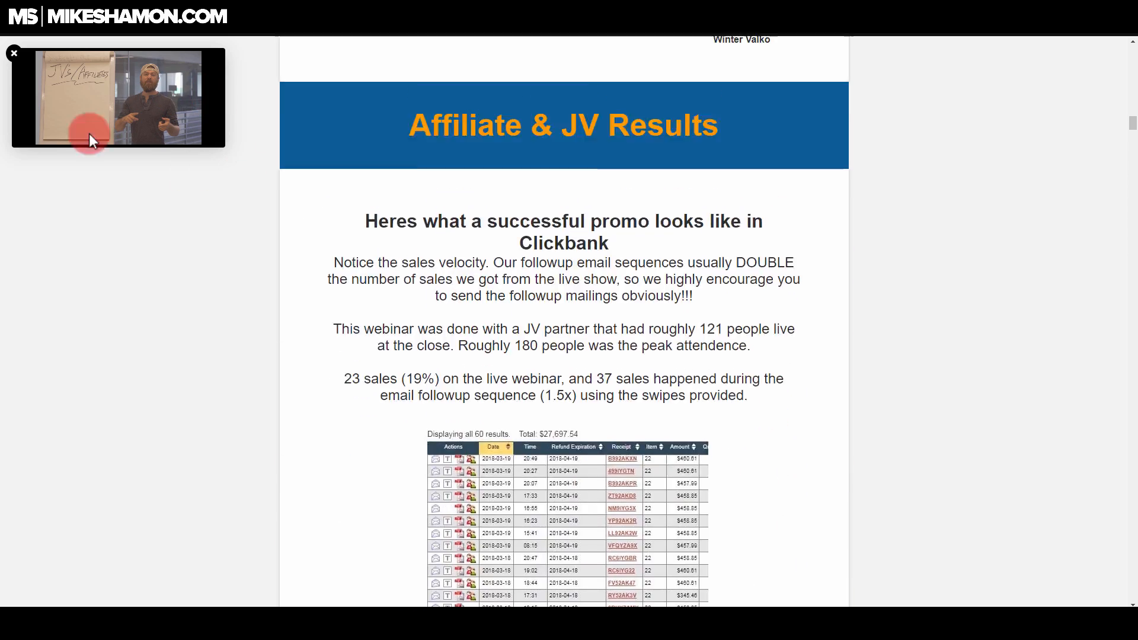
{"action": "scroll", "coordinate": [89, 141], "scroll_direction": "up", "scroll_amount": 5}
{"action": "left_click", "coordinate": [13, 53]}
{"action": "scroll", "coordinate": [485, 194], "scroll_direction": "up", "scroll_amount": 8}
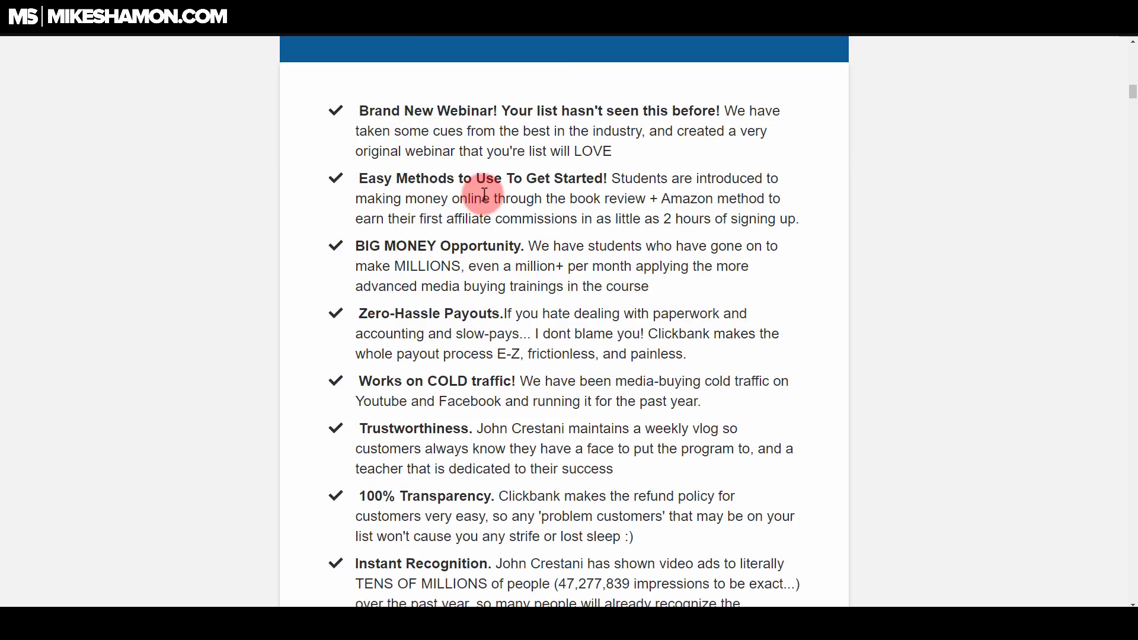
{"action": "scroll", "coordinate": [485, 194], "scroll_direction": "up", "scroll_amount": 6}
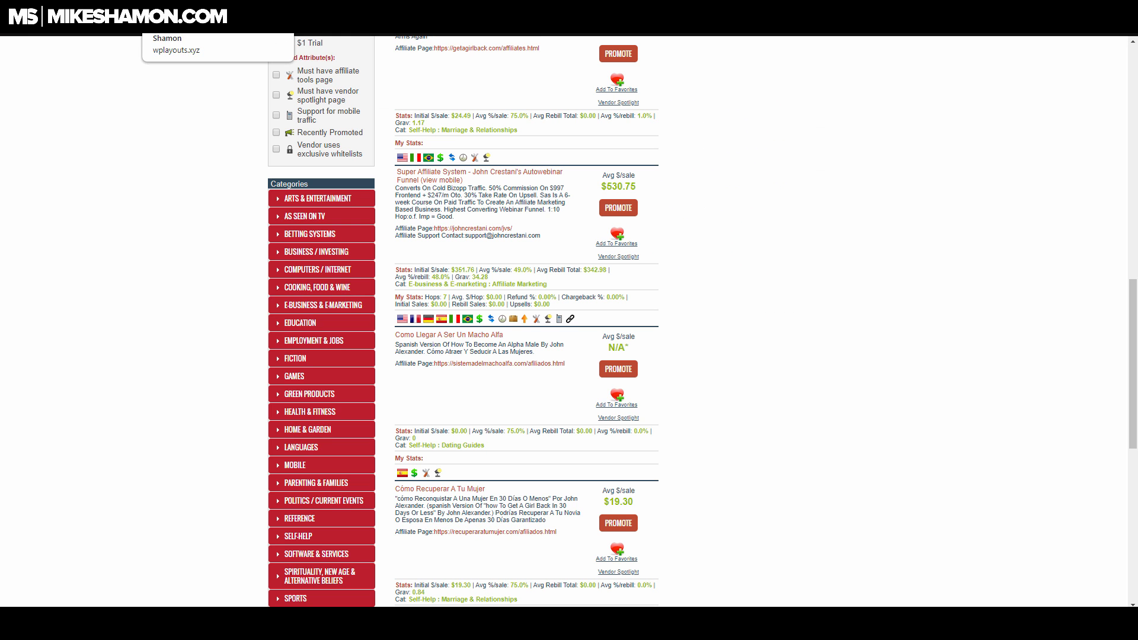
Step: Return to the Super Affiliate System affiliate page and review its offer headline, reasons to promote and affiliate results
{"action": "left_click", "coordinate": [464, 11]}
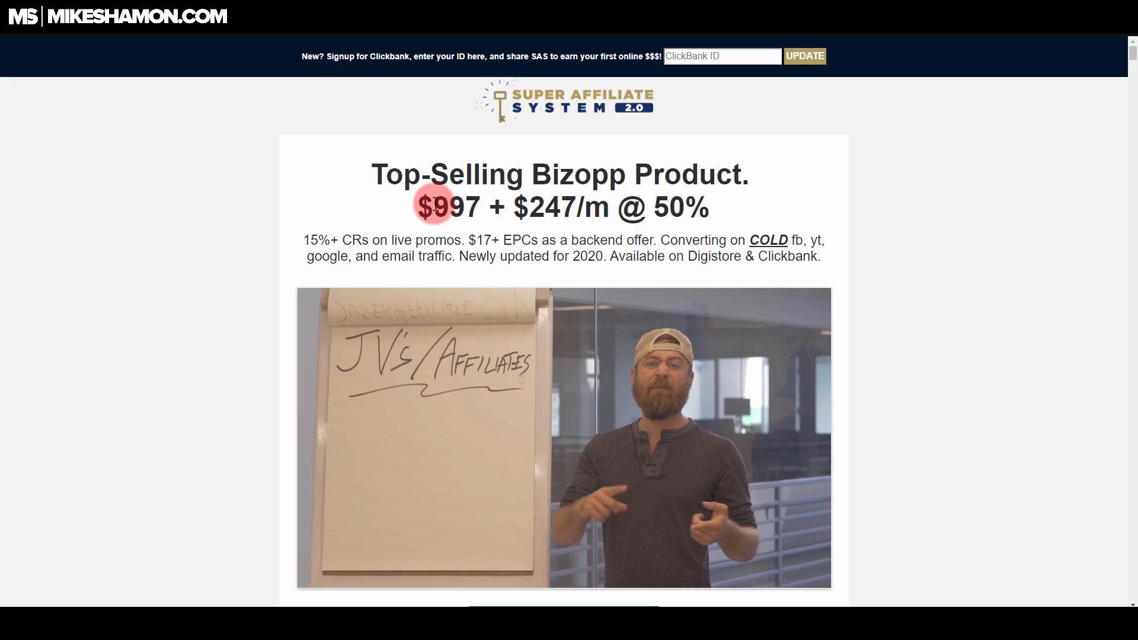
{"action": "scroll", "coordinate": [517, 223], "scroll_direction": "down", "scroll_amount": 20}
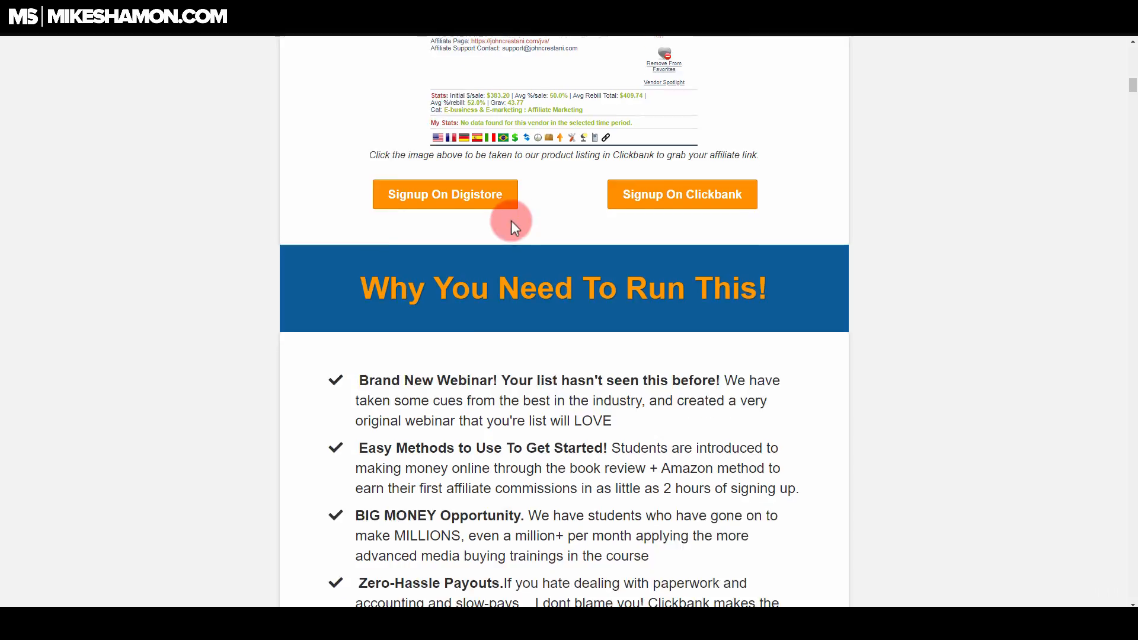
{"action": "scroll", "coordinate": [511, 223], "scroll_direction": "down", "scroll_amount": 20}
{"action": "scroll", "coordinate": [511, 225], "scroll_direction": "up", "scroll_amount": 12}
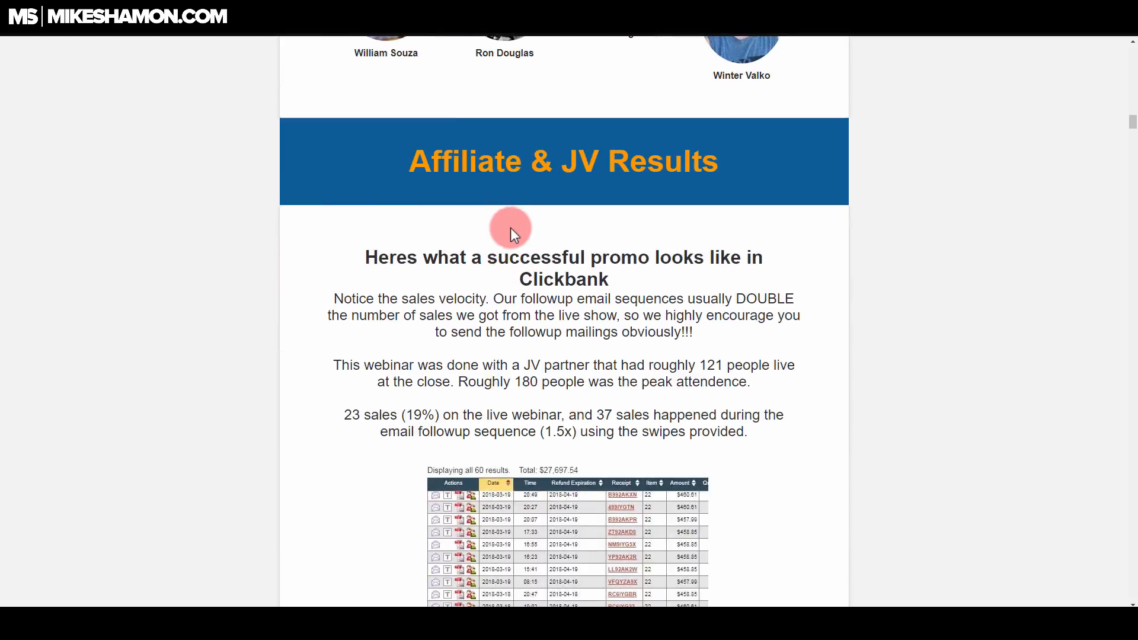
{"action": "scroll", "coordinate": [510, 228], "scroll_direction": "down", "scroll_amount": 15}
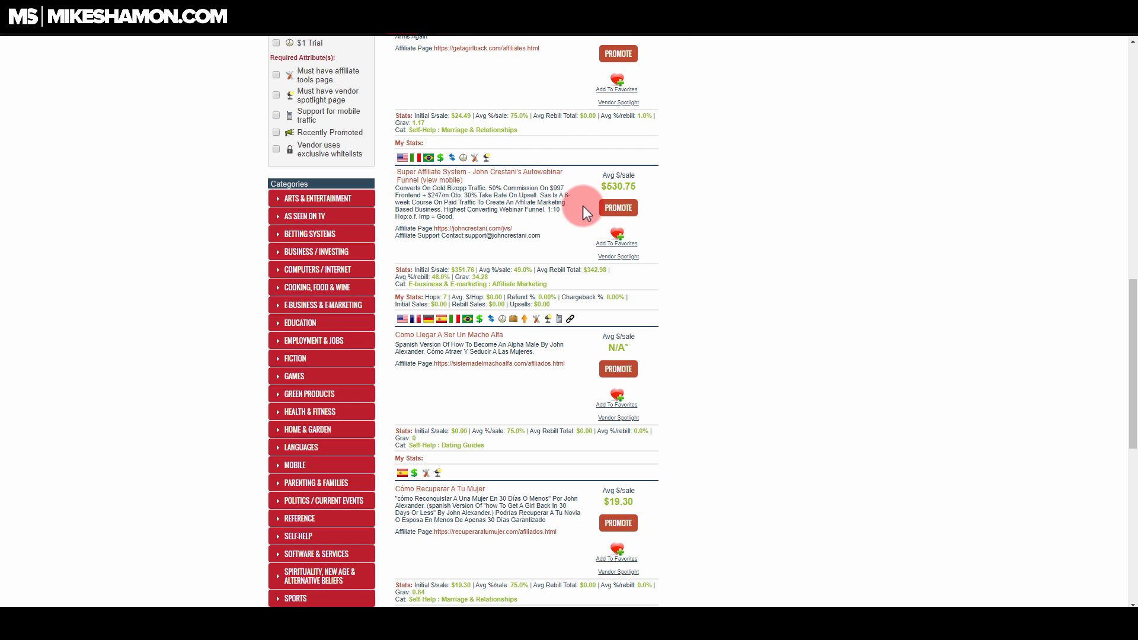
Step: Open the offer's landing page from the ClickBank marketplace and paste its free training headline over "Heading Goes here" in the Divi text module
{"action": "middle_click", "coordinate": [628, 205]}
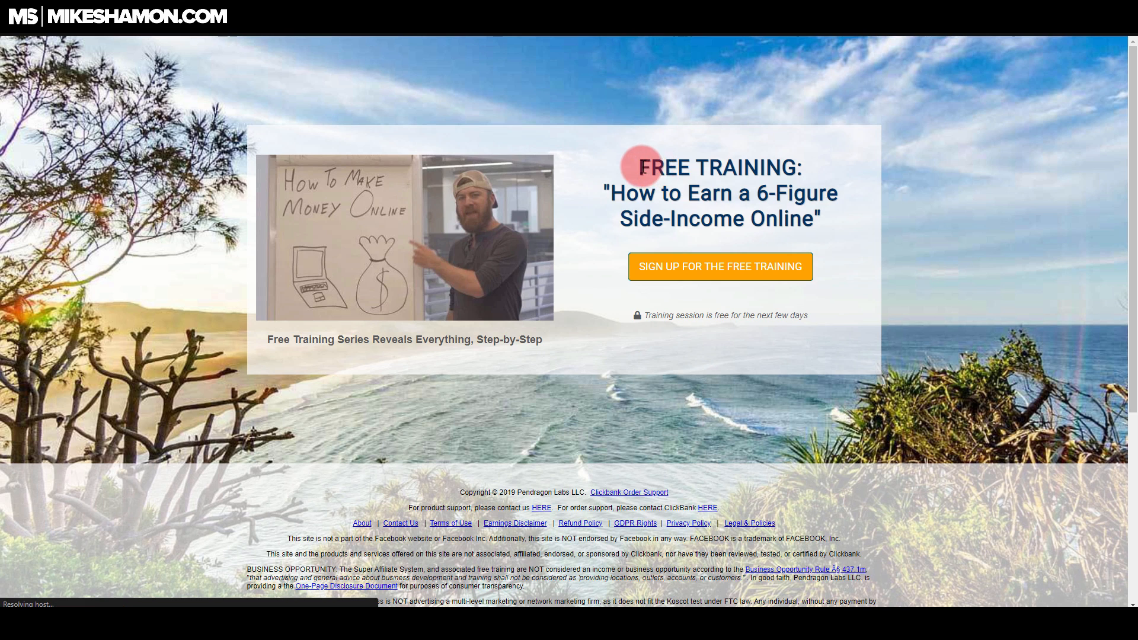
{"action": "left_click_drag", "start_coordinate": [635, 166], "coordinate": [830, 212]}
{"action": "key", "text": "ctrl+c"}
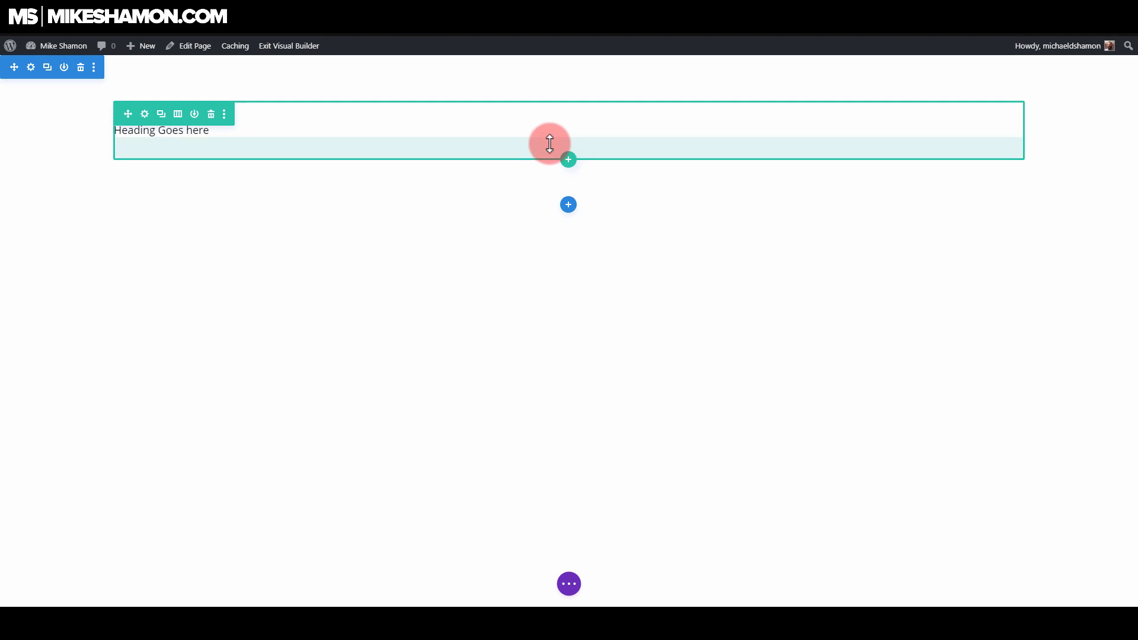
{"action": "left_click", "coordinate": [549, 153]}
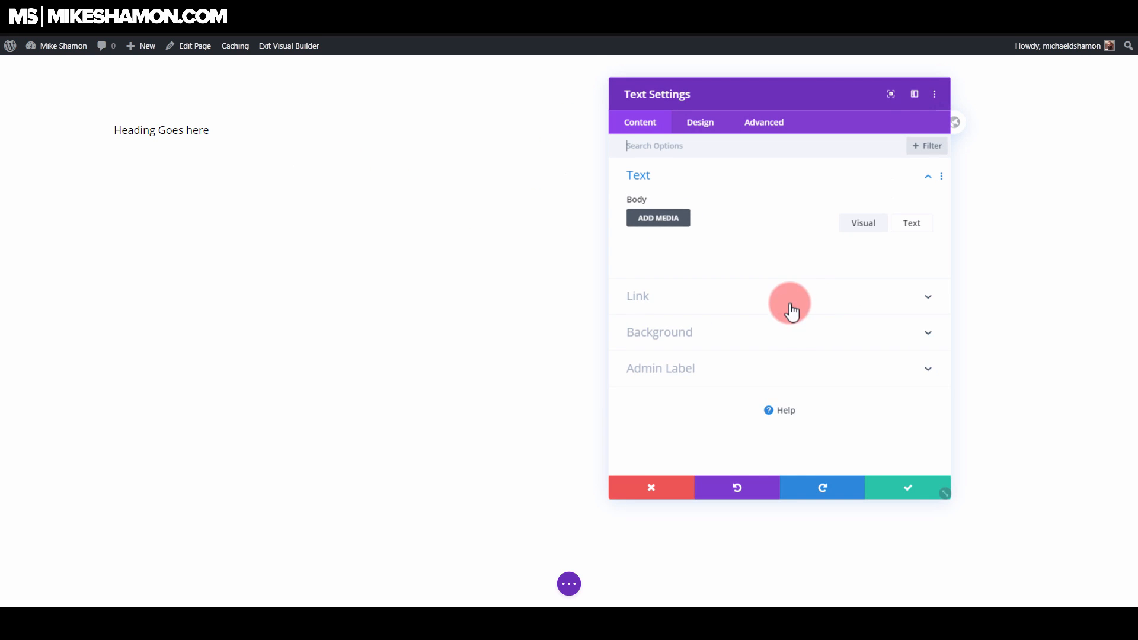
{"action": "double_click", "coordinate": [746, 294]}
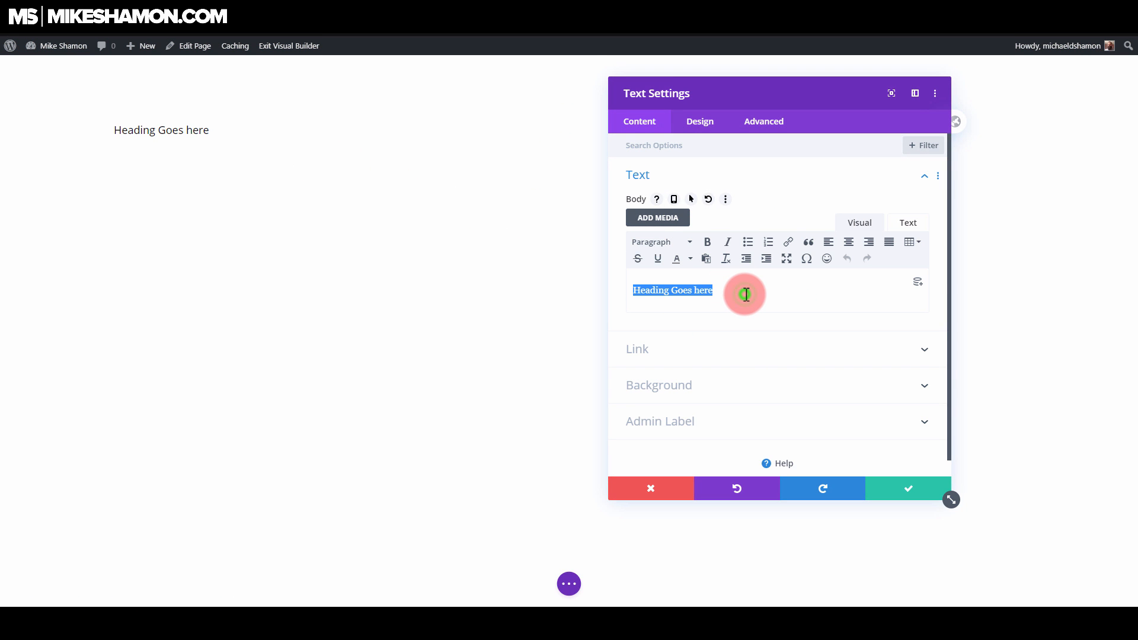
{"action": "key", "text": "ctrl+v"}
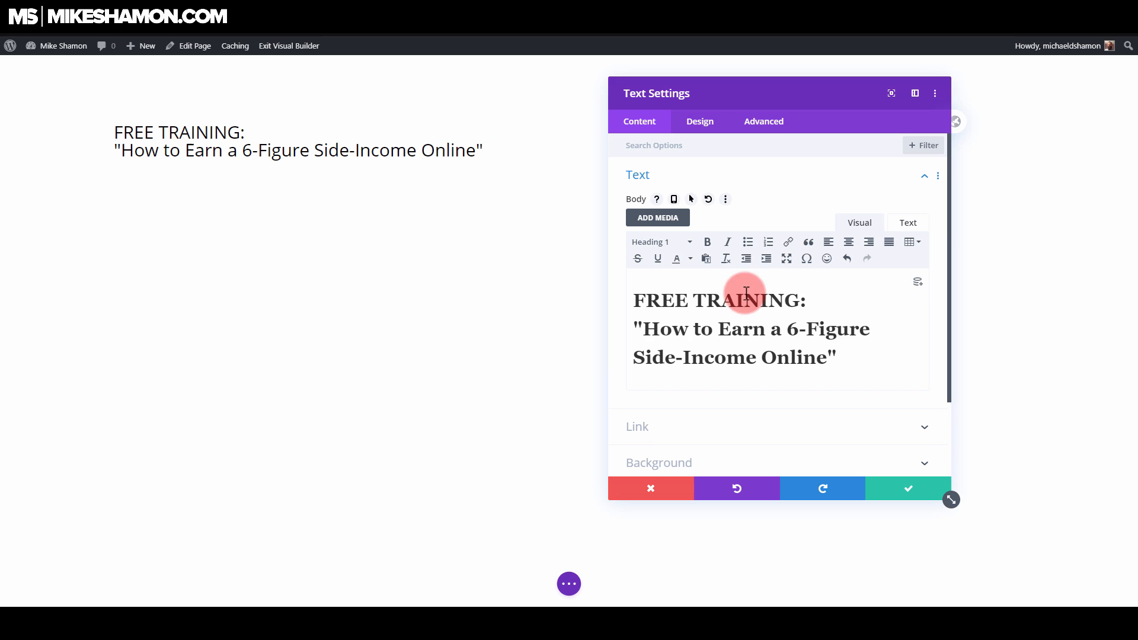
Step: Replace the formatted headline with plain text reading FREE TRAINING: "How to Earn a 6-Figure Side-Income Online" using the module's source text view
{"action": "left_click", "coordinate": [909, 222]}
{"action": "left_click", "coordinate": [866, 264]}
{"action": "key", "text": "ctrl+a"}
{"action": "key", "text": "ctrl+v"}
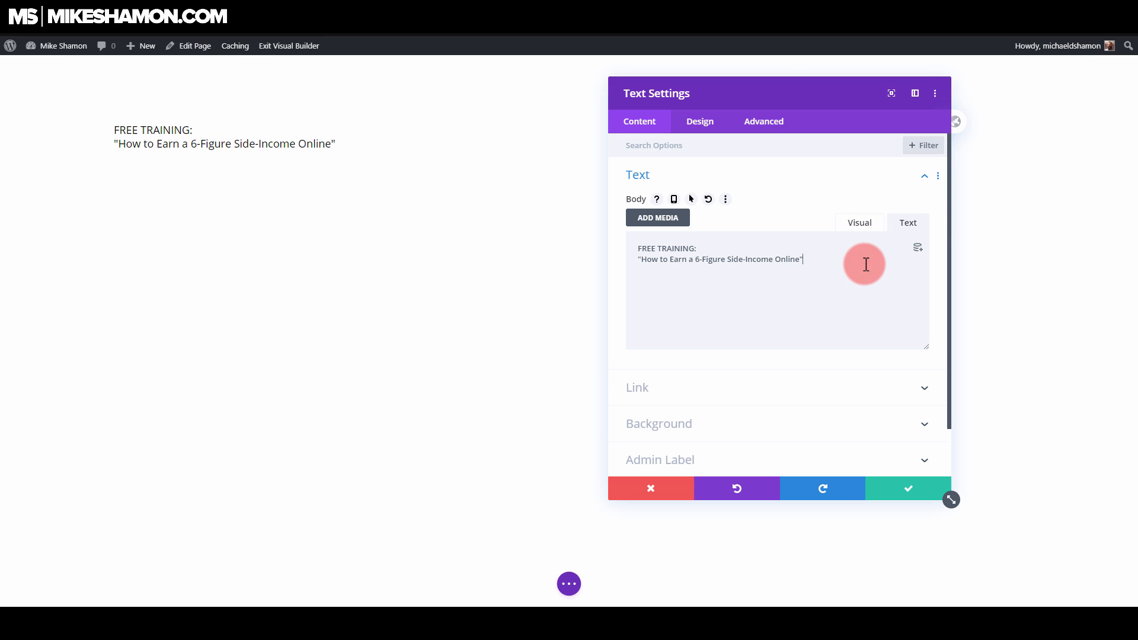
{"action": "left_click", "coordinate": [861, 224]}
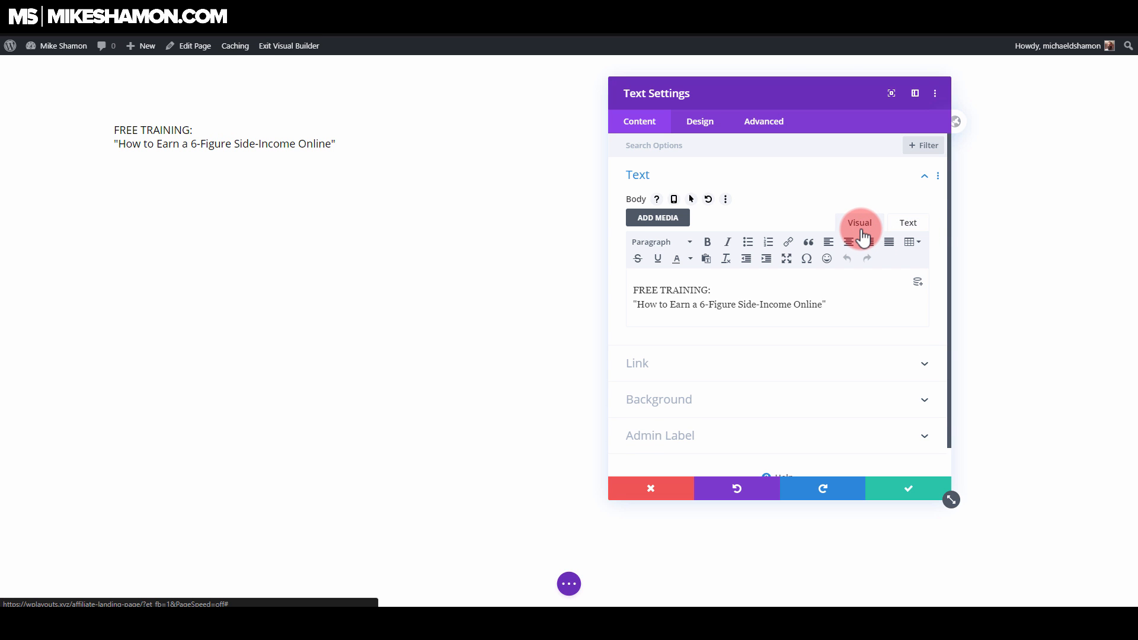
{"action": "left_click", "coordinate": [731, 321]}
Step: Center the headline text and set its text size to 45px in the module's design settings
{"action": "left_click", "coordinate": [711, 121]}
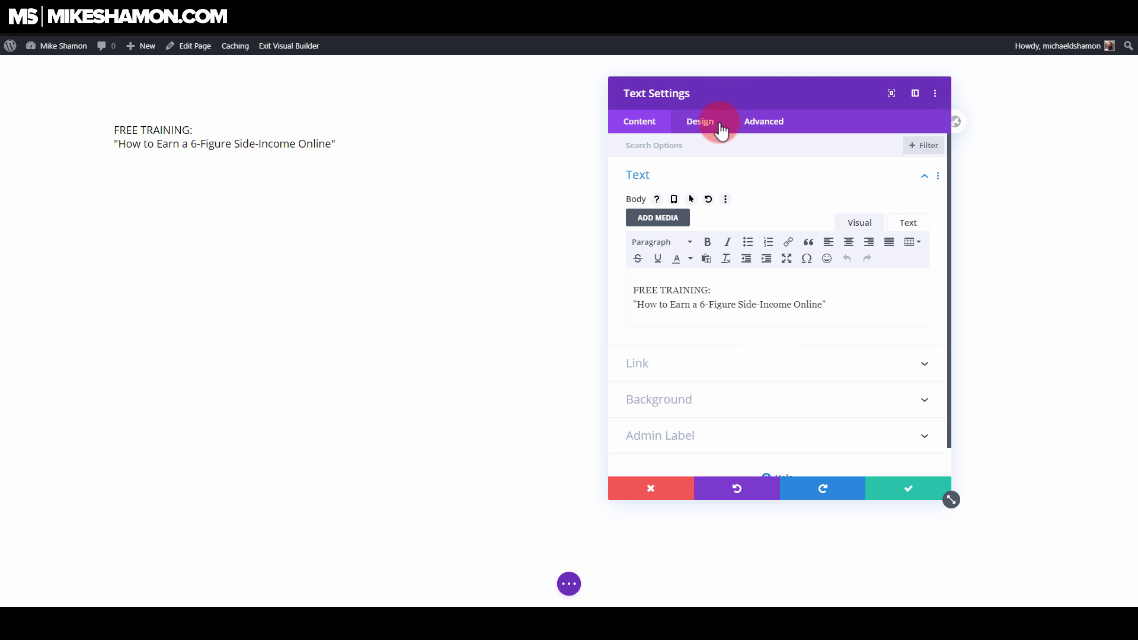
{"action": "left_click_drag", "start_coordinate": [727, 81], "coordinate": [893, 106]}
{"action": "left_click", "coordinate": [880, 181]}
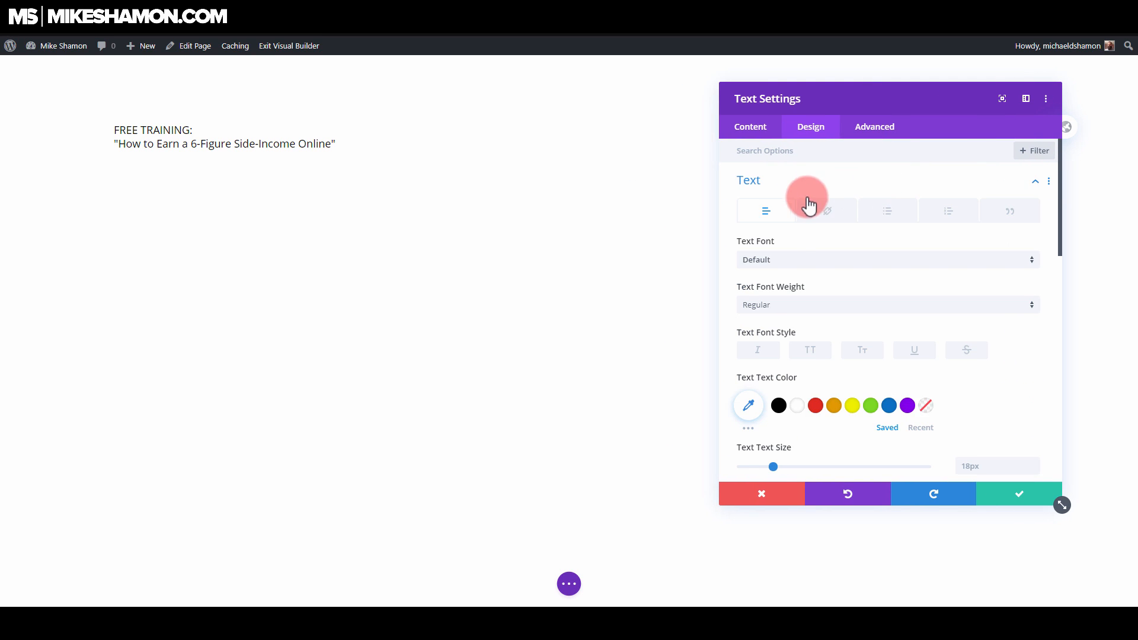
{"action": "scroll", "coordinate": [796, 240], "scroll_direction": "down", "scroll_amount": 1}
{"action": "scroll", "coordinate": [796, 240], "scroll_direction": "down", "scroll_amount": 10}
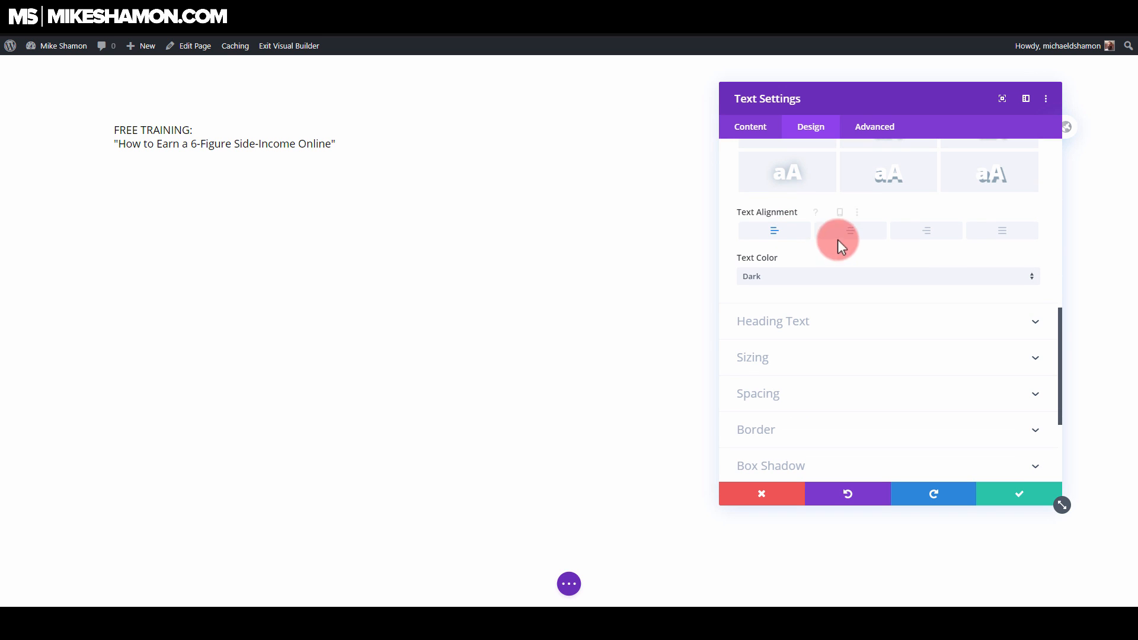
{"action": "left_click", "coordinate": [854, 231]}
{"action": "scroll", "coordinate": [889, 289], "scroll_direction": "up", "scroll_amount": 4}
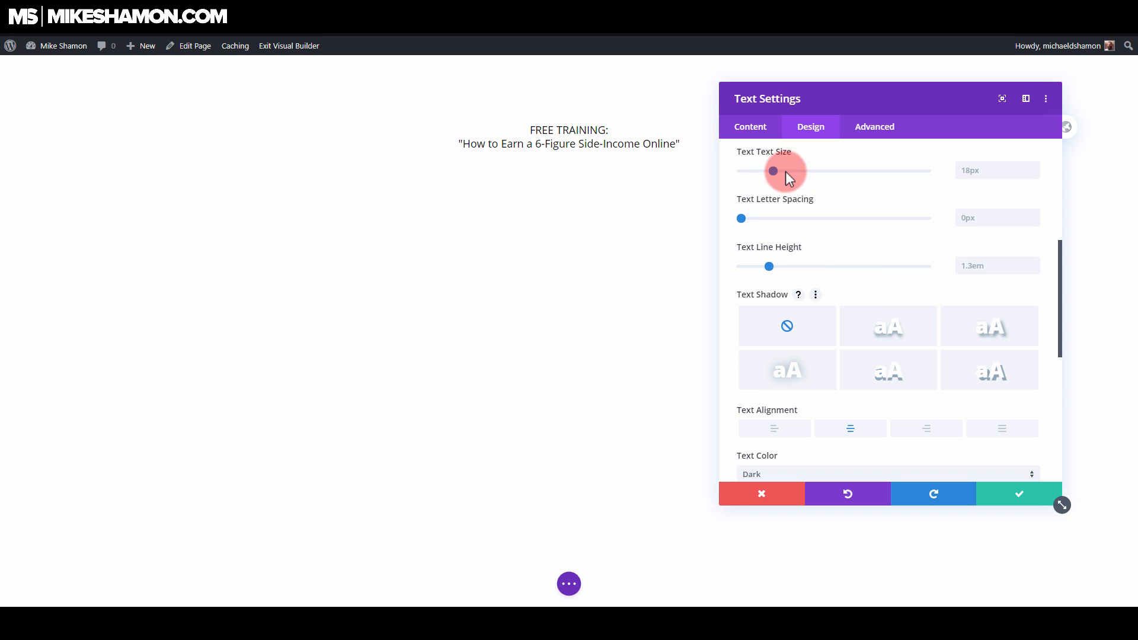
{"action": "left_click_drag", "start_coordinate": [775, 171], "coordinate": [824, 169]}
Step: Set the headline's font weight to Ultra Bold and its text color to red
{"action": "scroll", "coordinate": [786, 225], "scroll_direction": "up", "scroll_amount": 3}
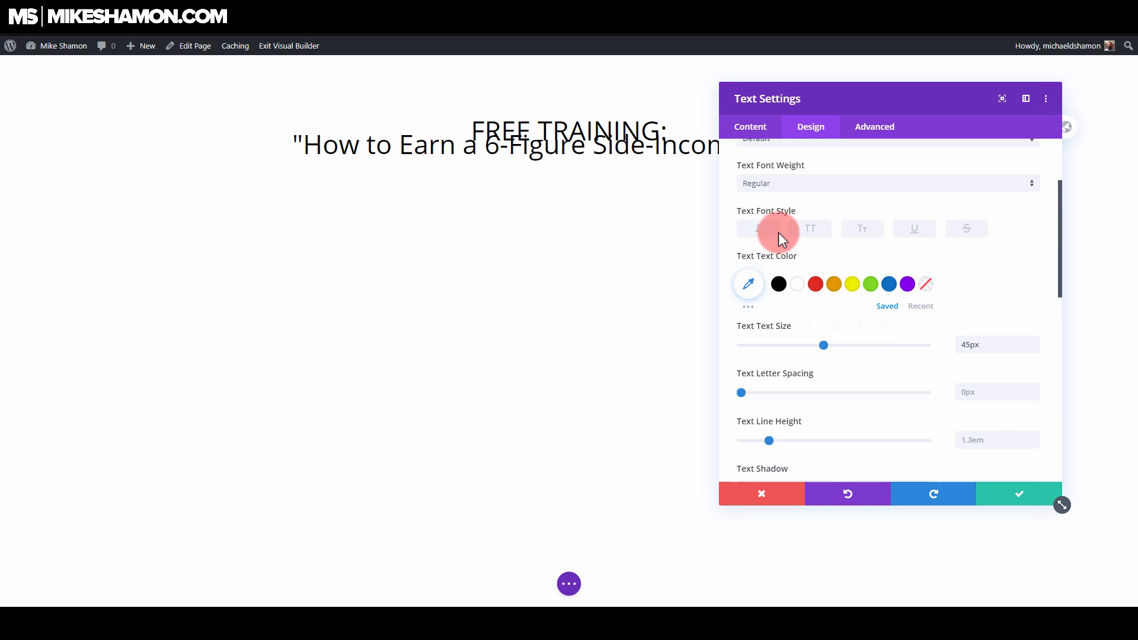
{"action": "scroll", "coordinate": [778, 232], "scroll_direction": "up", "scroll_amount": 3}
{"action": "left_click", "coordinate": [764, 302]}
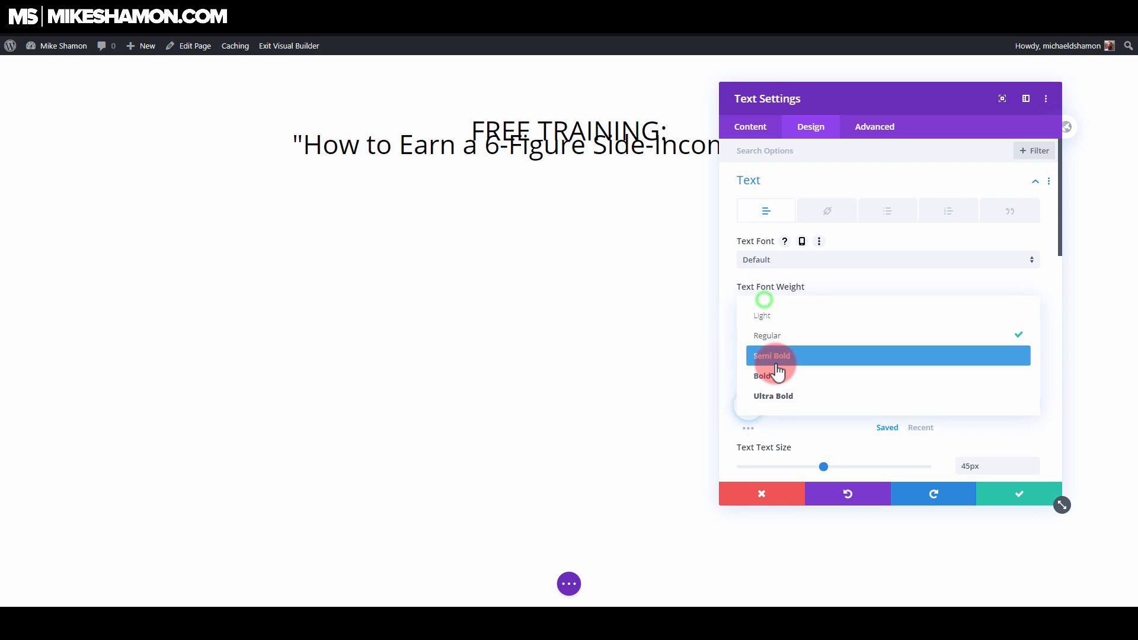
{"action": "left_click", "coordinate": [771, 396]}
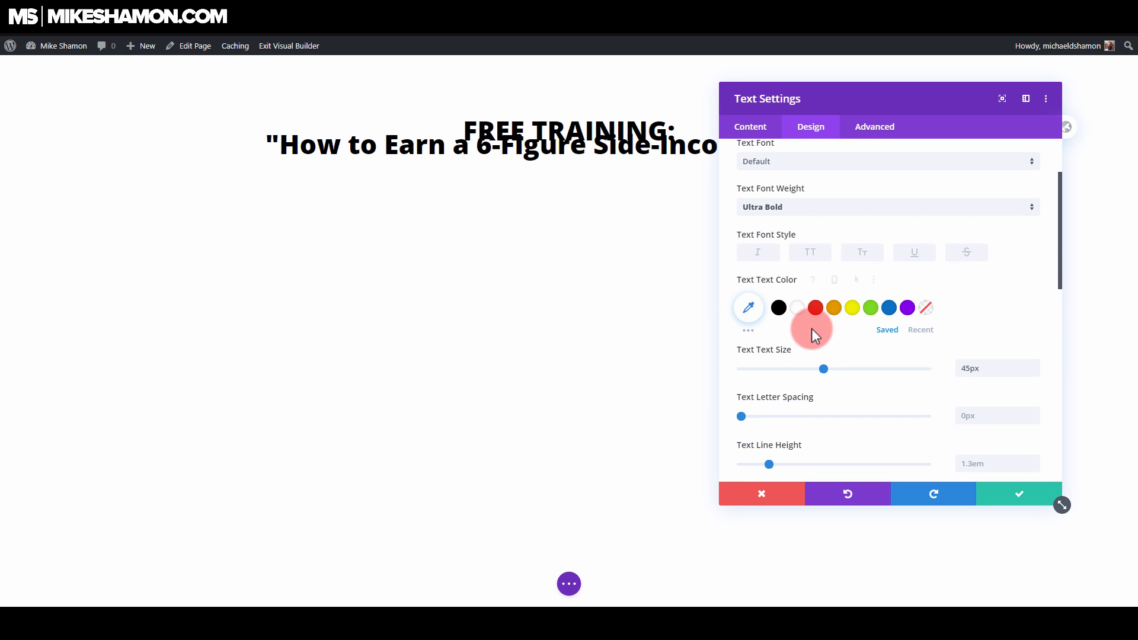
{"action": "left_click", "coordinate": [816, 309]}
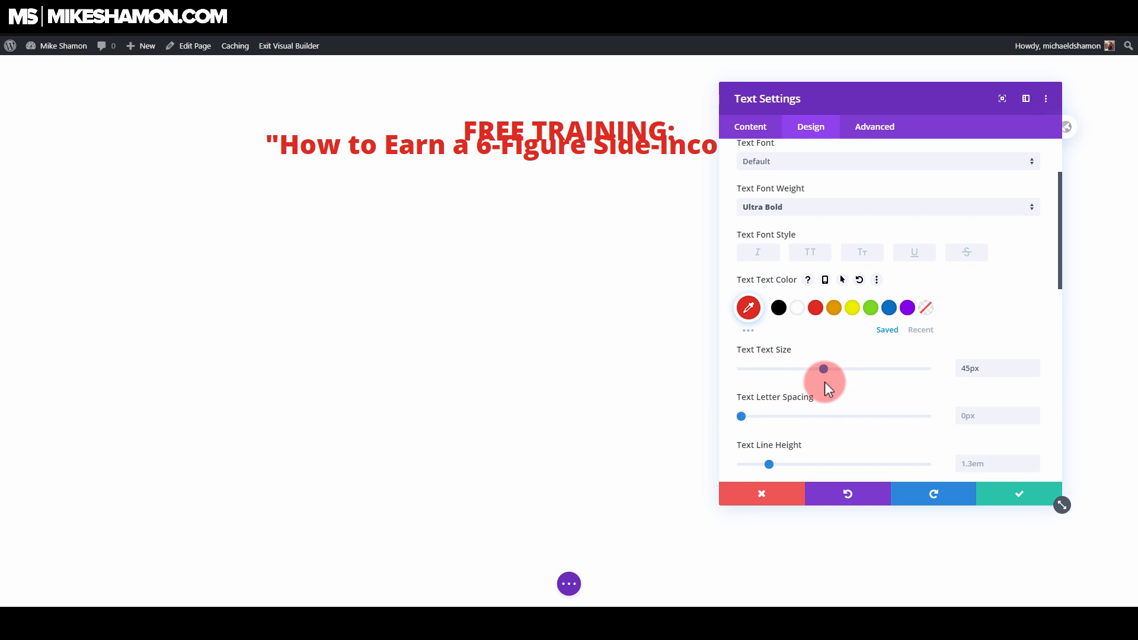
Step: Set the headline's text size to 53px and its line height to 1.1em, moving the settings window off the headline
{"action": "left_click_drag", "start_coordinate": [827, 366], "coordinate": [838, 367]}
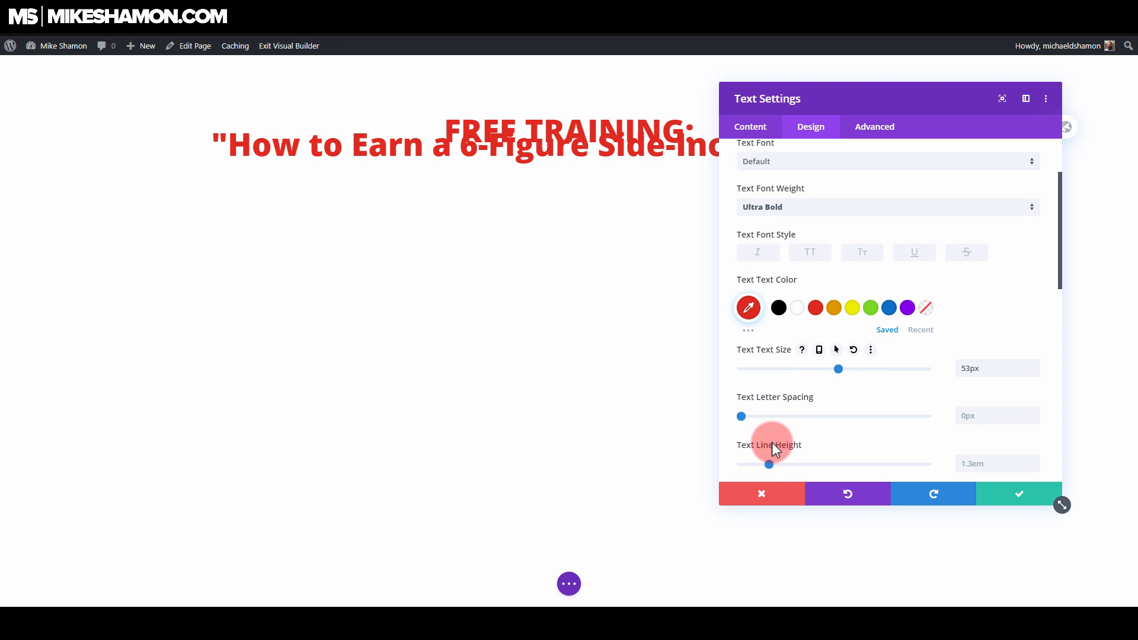
{"action": "mouse_move", "coordinate": [770, 462]}
{"action": "left_mouse_down"}
{"action": "mouse_move", "coordinate": [783, 462]}
{"action": "mouse_move", "coordinate": [752, 466]}
{"action": "left_mouse_up"}
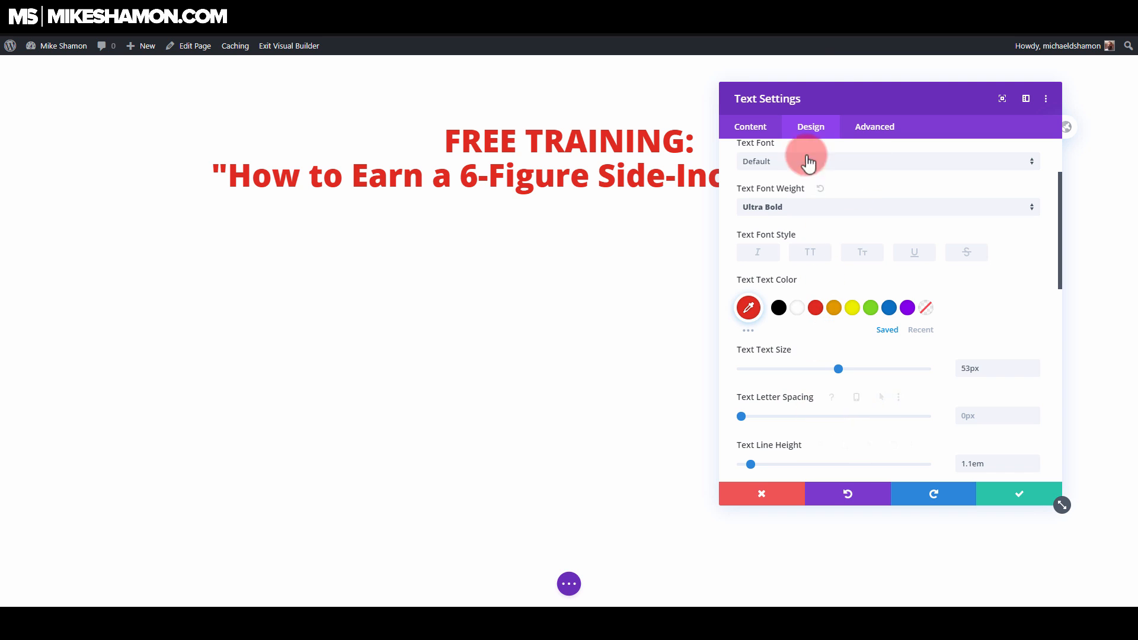
{"action": "left_click_drag", "start_coordinate": [861, 111], "coordinate": [825, 88]}
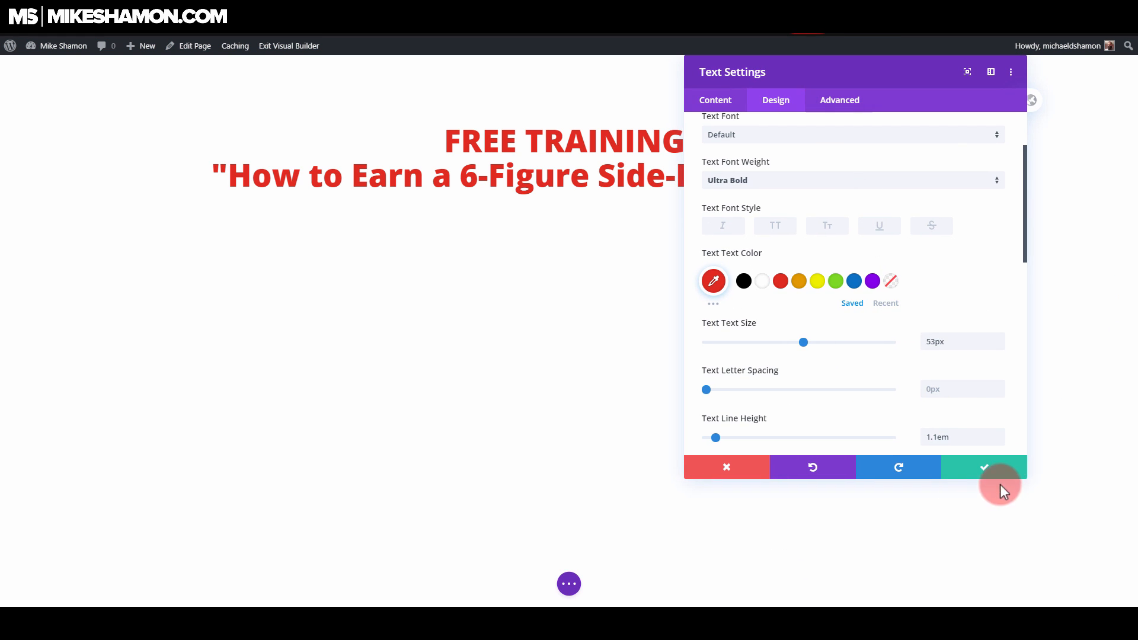
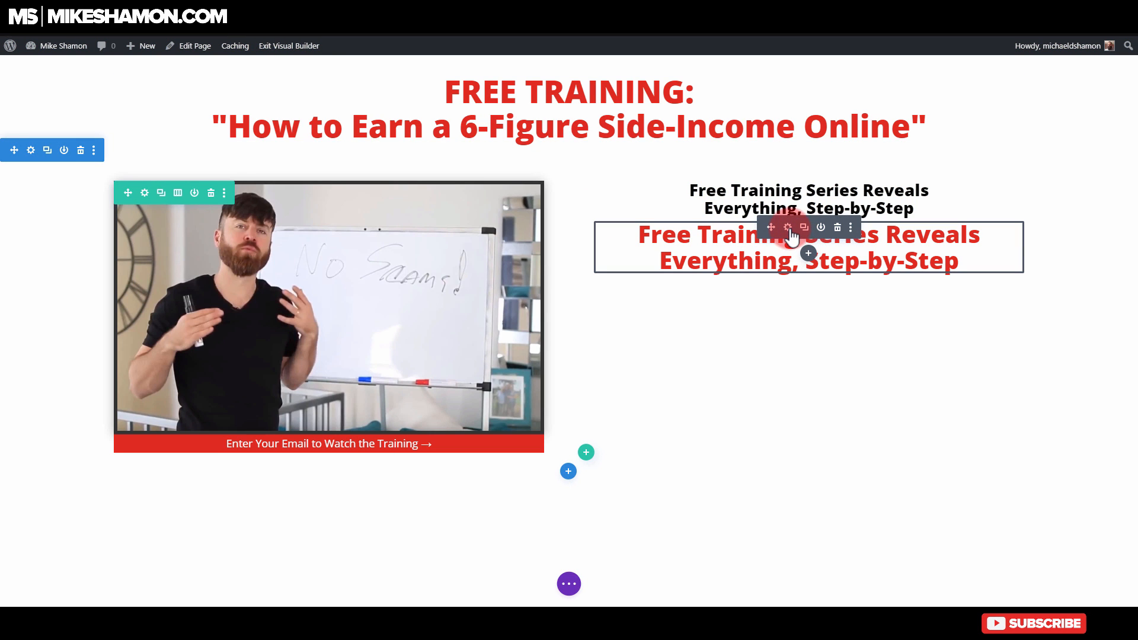
Step: Replace the red subheading's text with "Hurry! Build An Online Business And Unlock More Freedom And Stability In Your Life For The Best Price Ever"
{"action": "left_click", "coordinate": [788, 227]}
{"action": "left_click", "coordinate": [380, 263]}
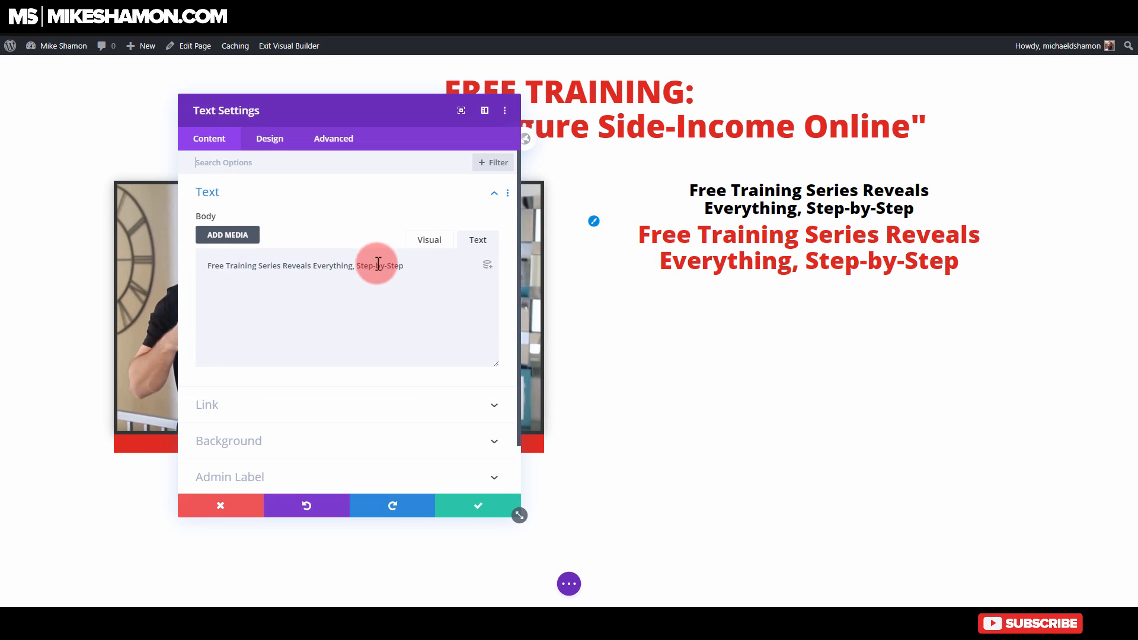
{"action": "triple_click", "coordinate": [436, 270]}
{"action": "type", "text": "Hurry! Build An Online Business And Unlock More Freedom And Stability In Your Life For The Best Price Ever"}
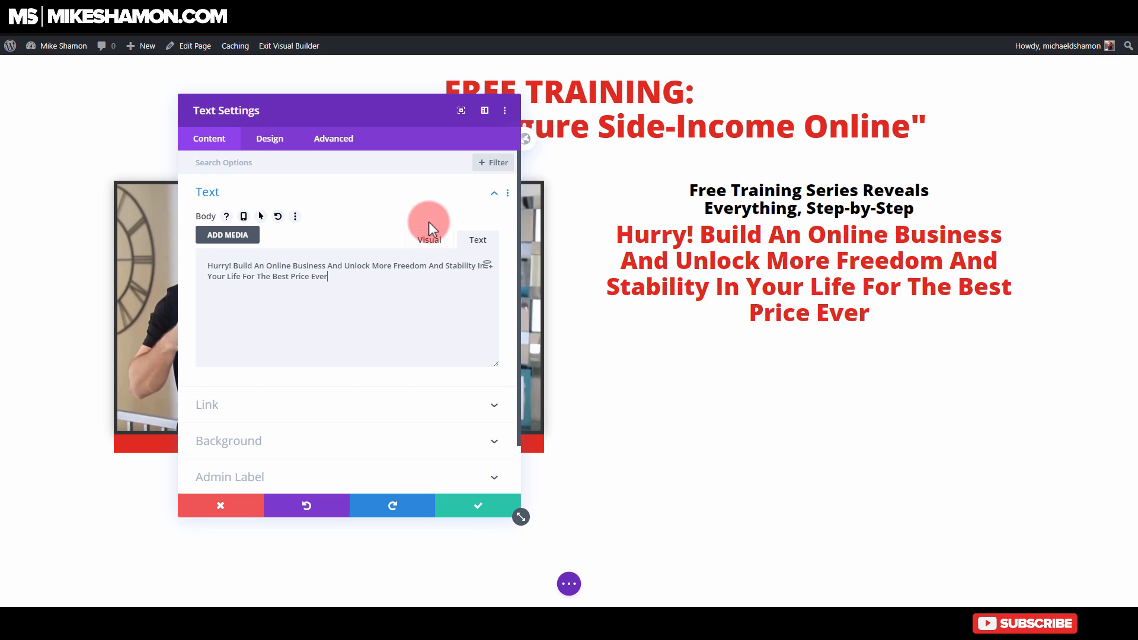
{"action": "left_click", "coordinate": [481, 509]}
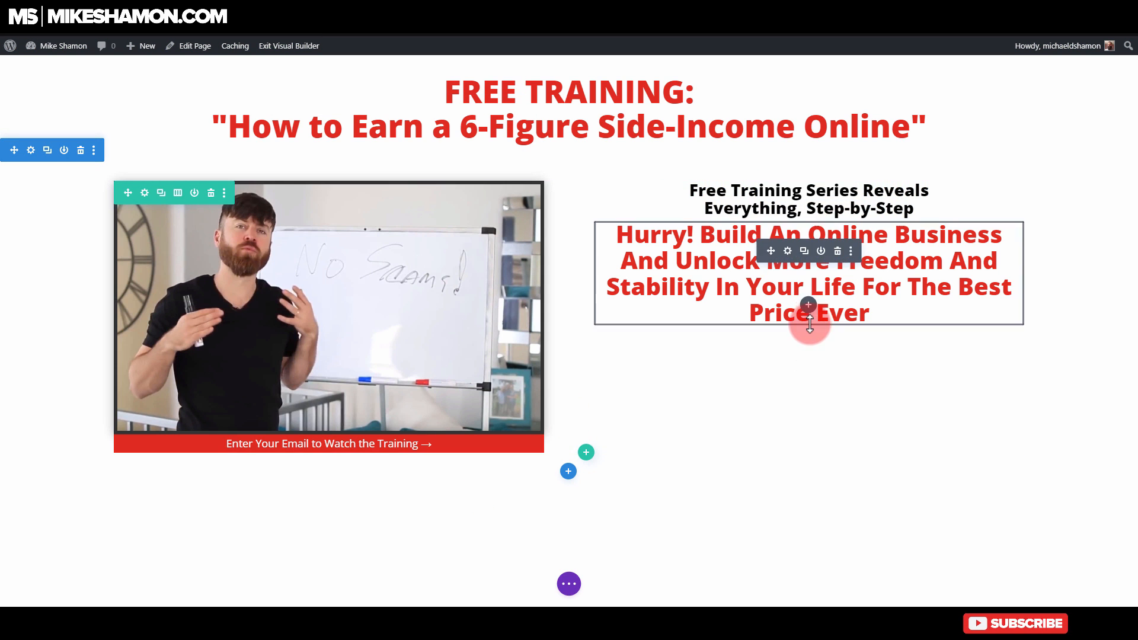
{"action": "left_click", "coordinate": [808, 305]}
{"action": "left_click", "coordinate": [768, 403]}
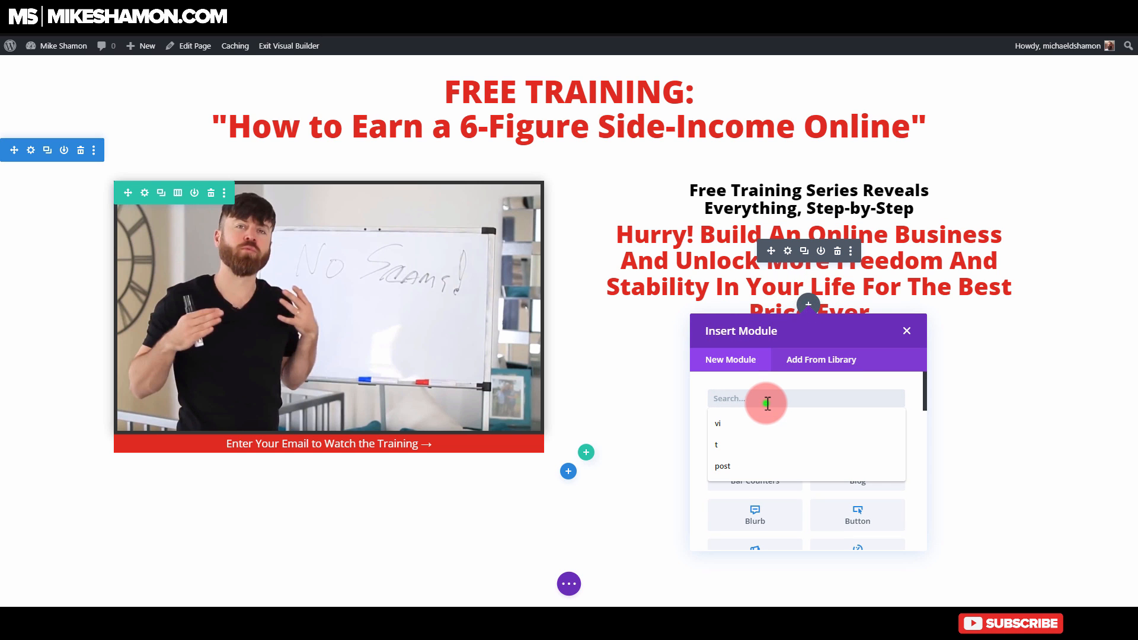
{"action": "type", "text": "text"}
{"action": "left_click", "coordinate": [757, 434]}
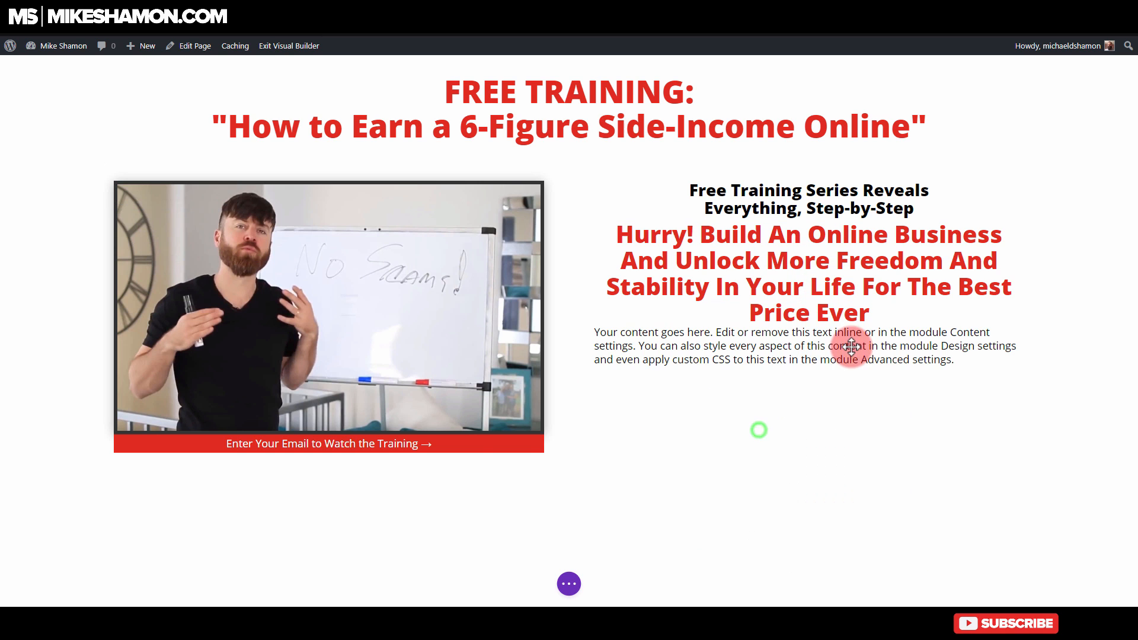
{"action": "triple_click", "coordinate": [431, 300]}
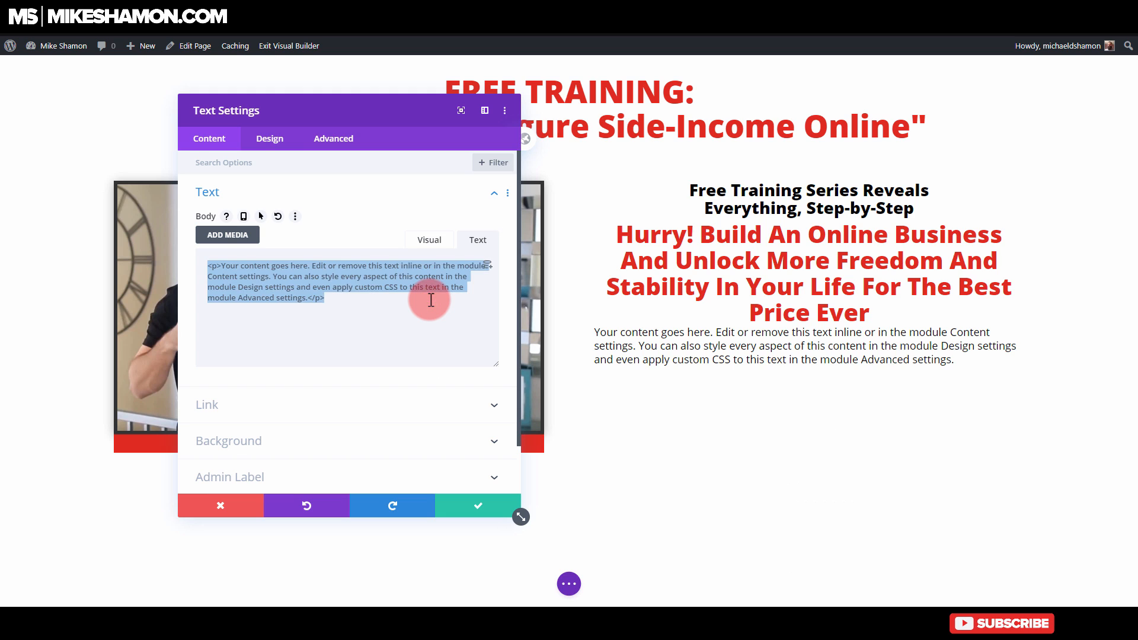
{"action": "type", "text": "Enter"}
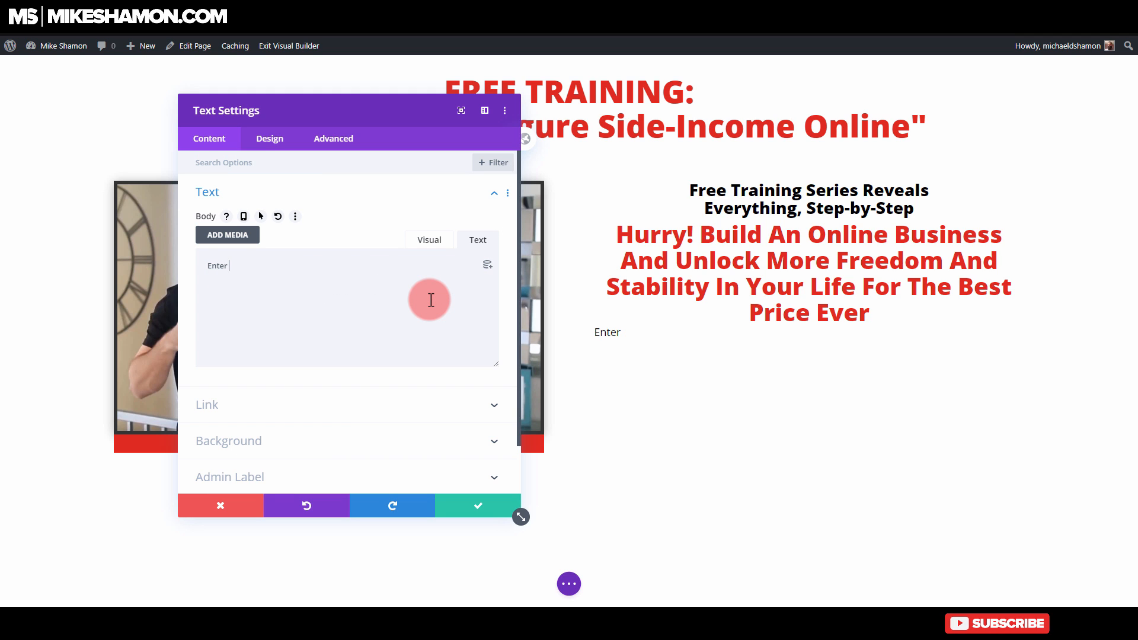
{"action": "left_click", "coordinate": [221, 506]}
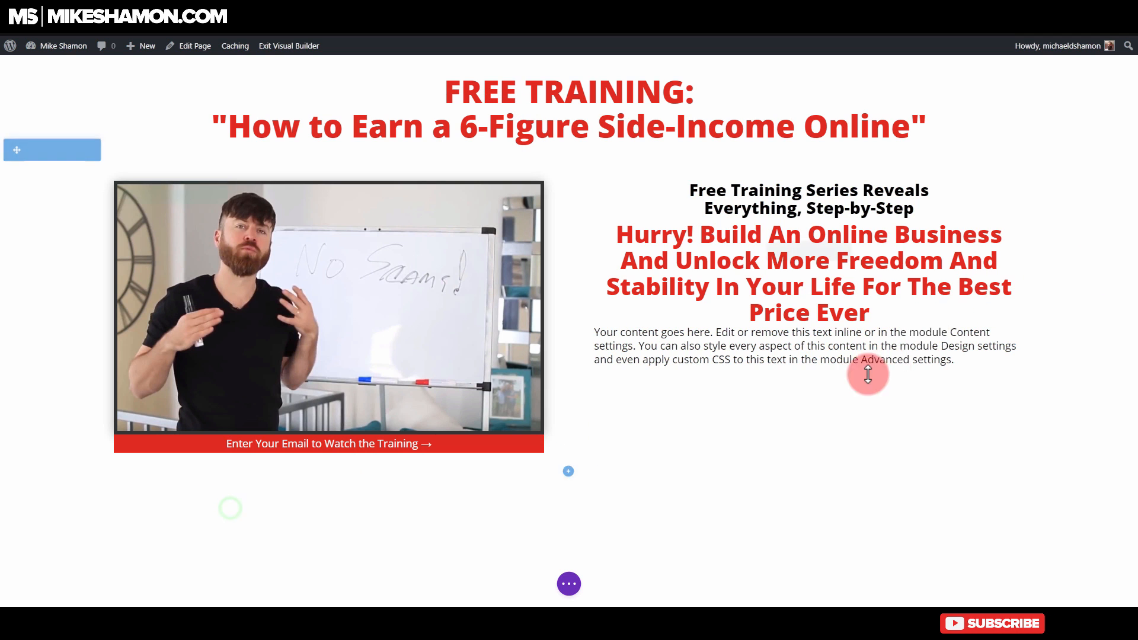
{"action": "left_click", "coordinate": [841, 337]}
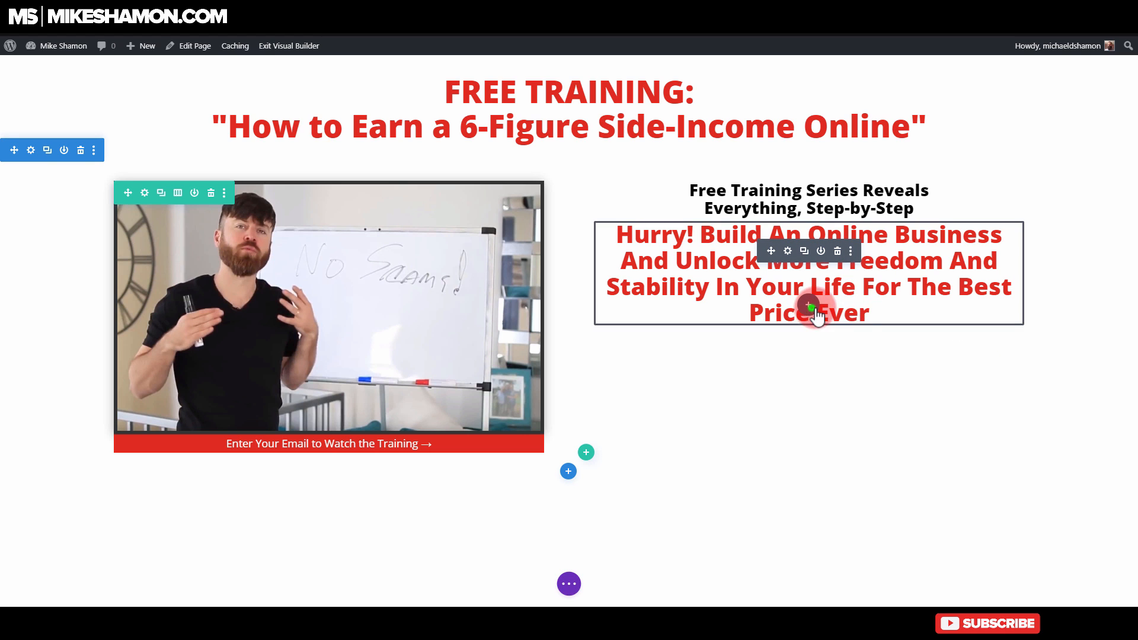
Step: Insert an Email Optin module below the red subheading and title it "Enter Your Email in The Box Below"
{"action": "left_click", "coordinate": [809, 305]}
{"action": "left_click", "coordinate": [782, 396]}
{"action": "type", "text": "optin"}
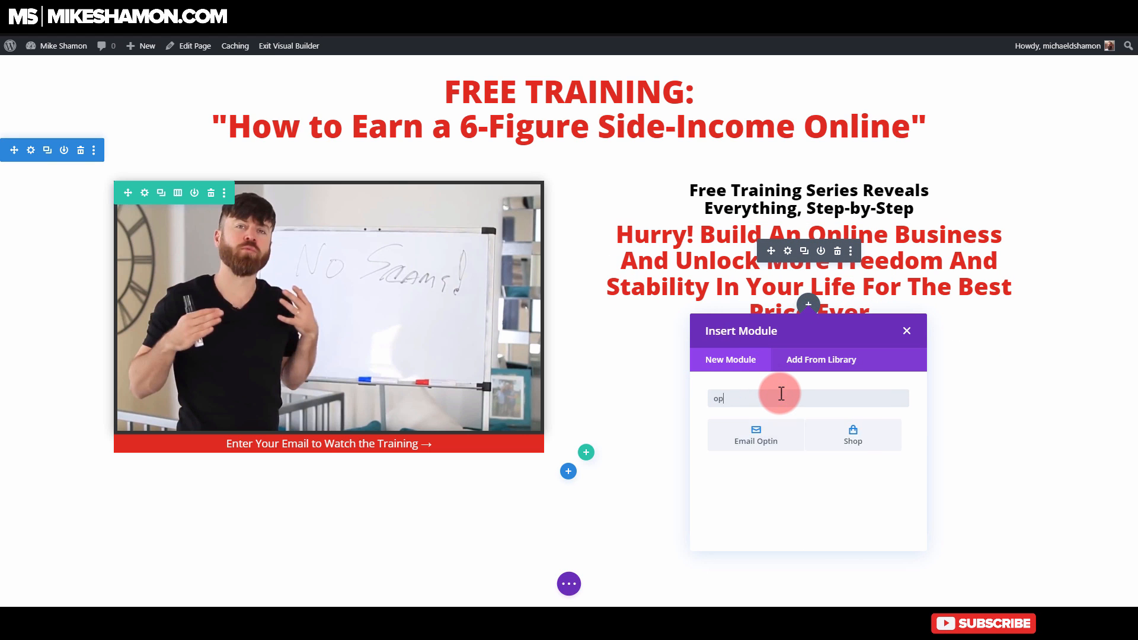
{"action": "left_click", "coordinate": [766, 422]}
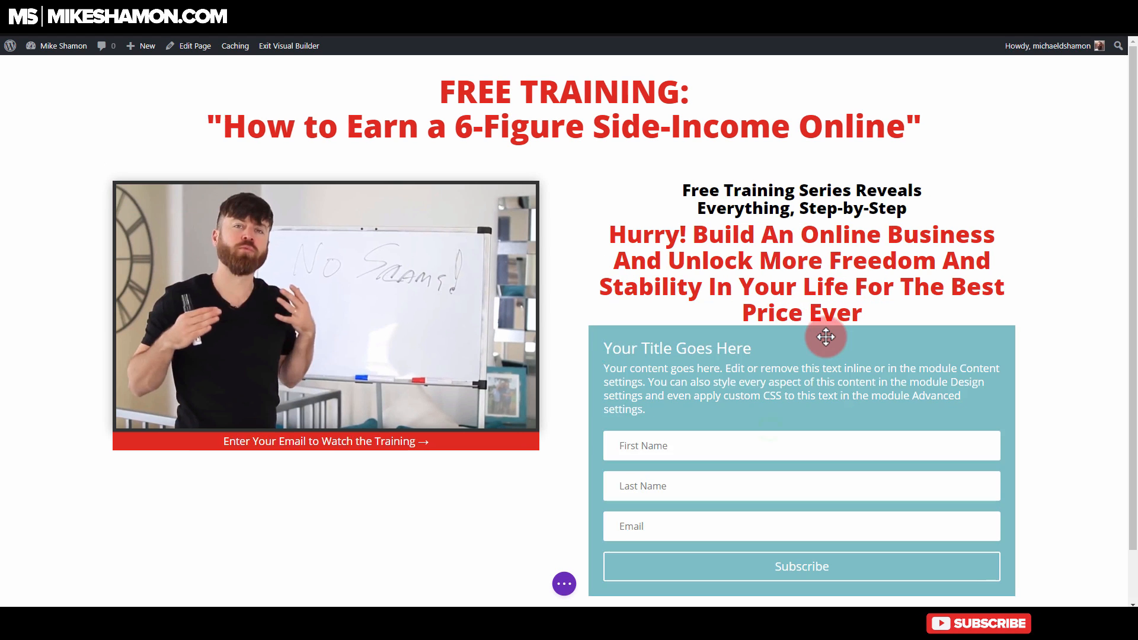
{"action": "triple_click", "coordinate": [302, 234]}
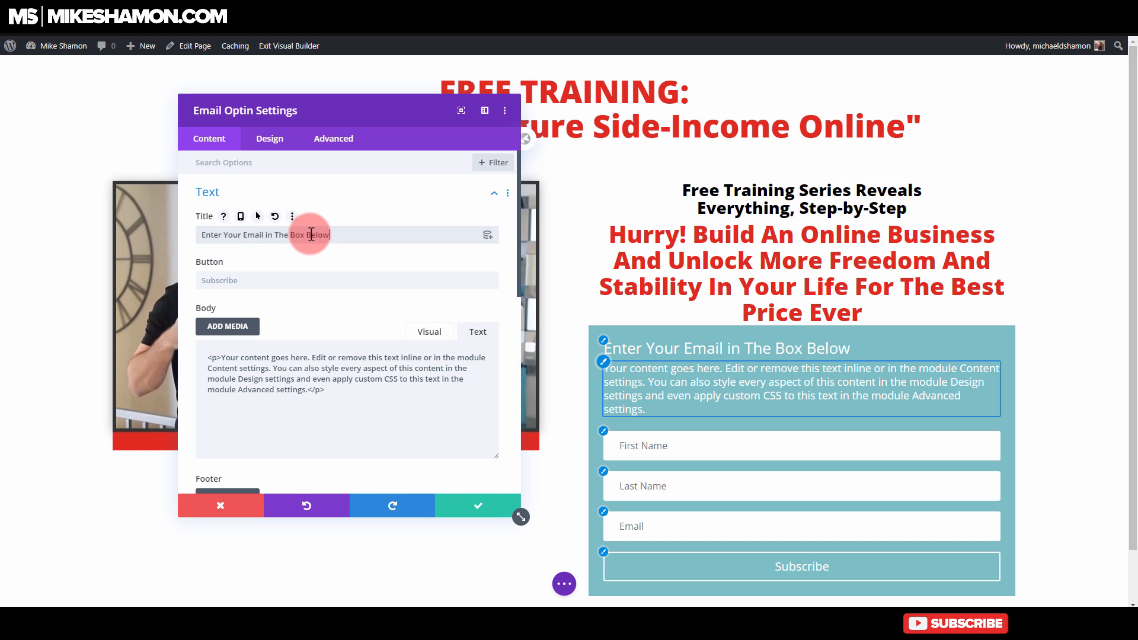
Step: Clear the optin module's placeholder body text and set its button text to "Get The Free Training"
{"action": "key", "text": "ctrl+a"}
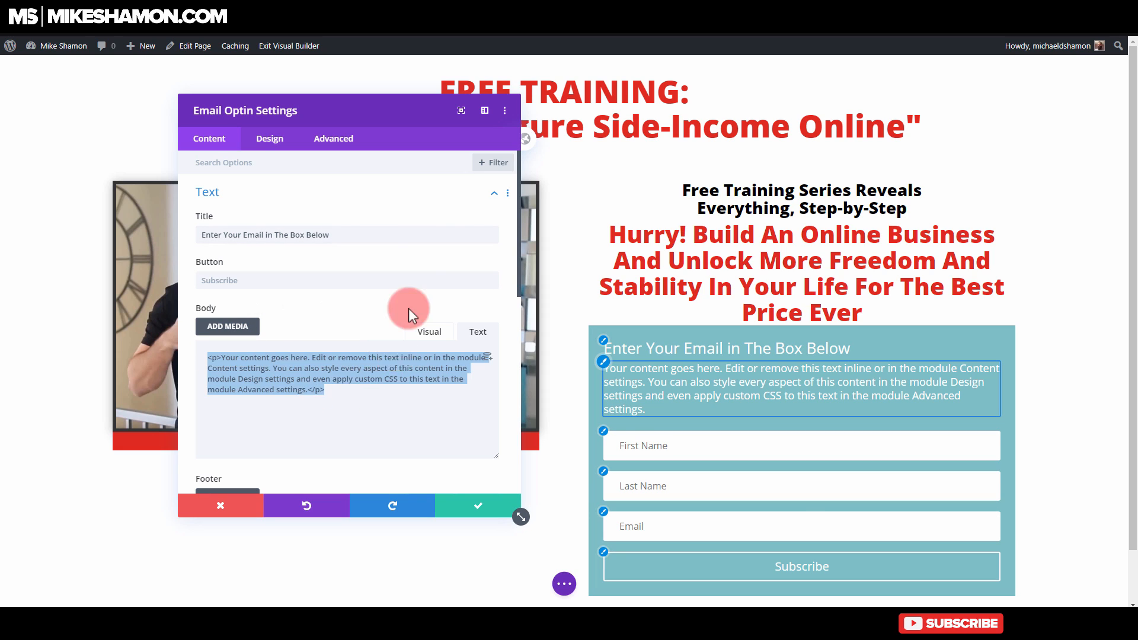
{"action": "key", "text": "Delete"}
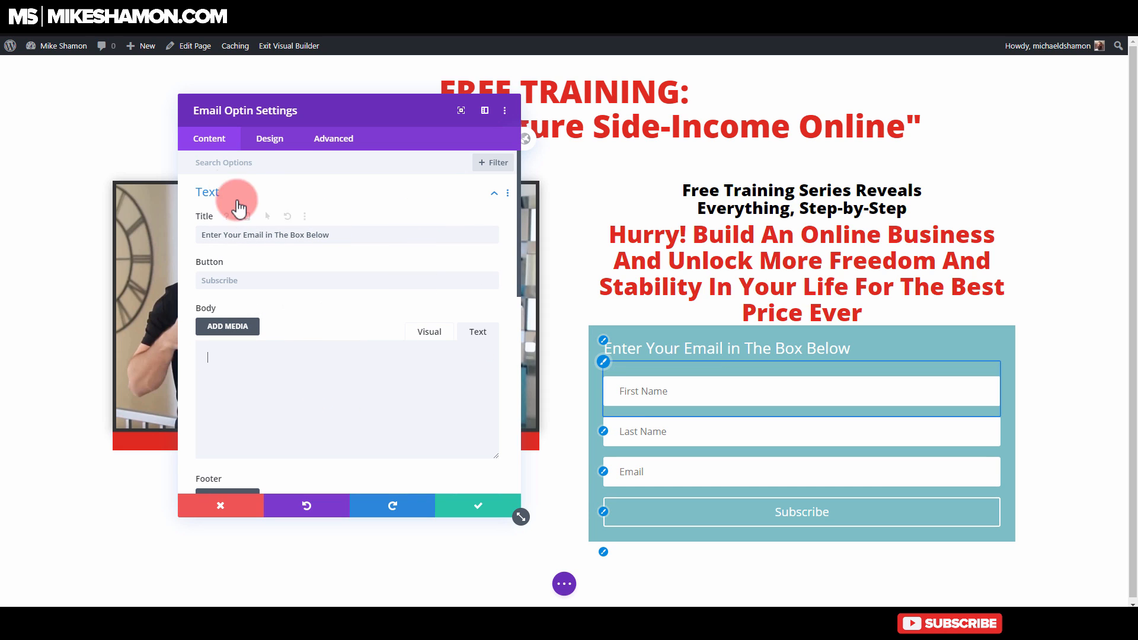
{"action": "left_click", "coordinate": [251, 278]}
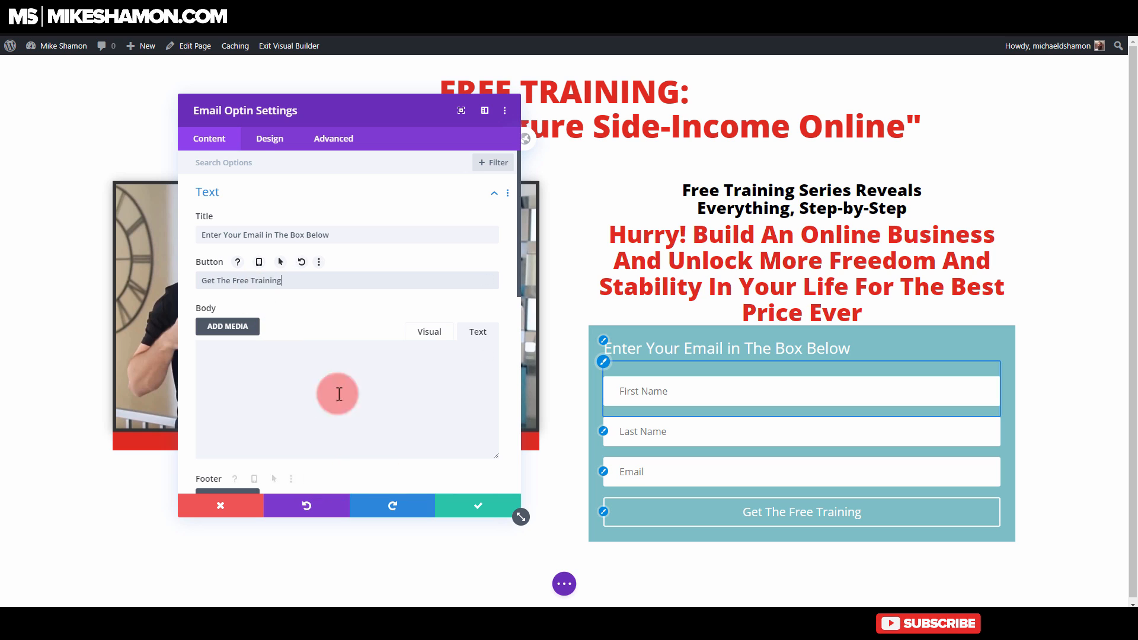
Step: Make the Email Optin module's background color transparent
{"action": "scroll", "coordinate": [287, 338], "scroll_direction": "down", "scroll_amount": 2}
{"action": "scroll", "coordinate": [237, 190], "scroll_direction": "up", "scroll_amount": 2}
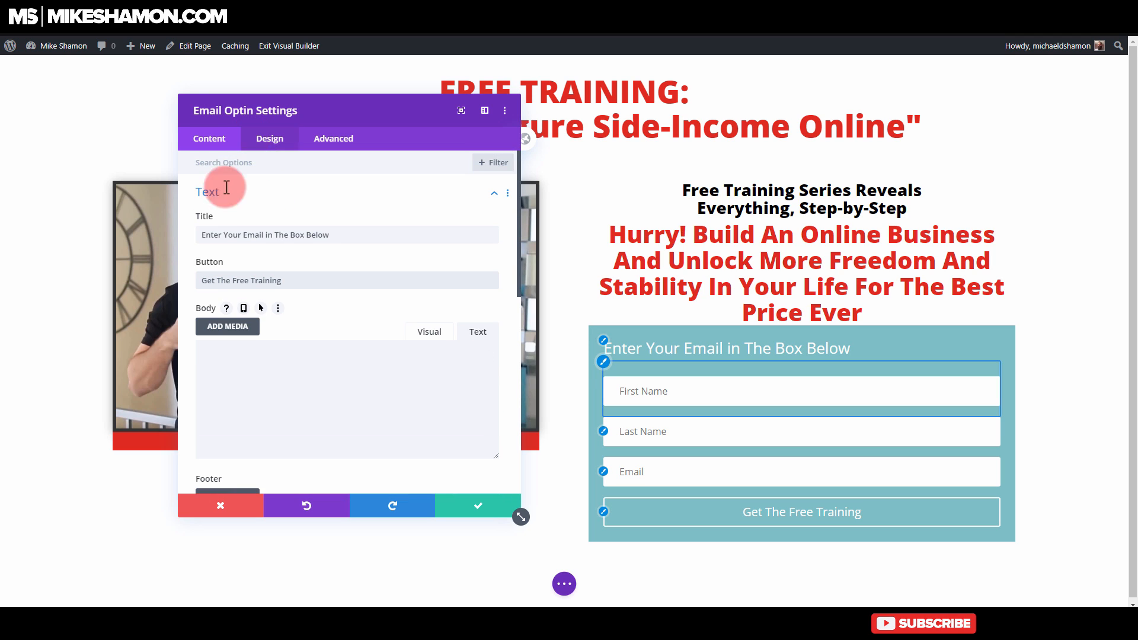
{"action": "scroll", "coordinate": [270, 175], "scroll_direction": "down", "scroll_amount": 2}
{"action": "scroll", "coordinate": [252, 214], "scroll_direction": "up", "scroll_amount": 2}
{"action": "left_click", "coordinate": [251, 198]}
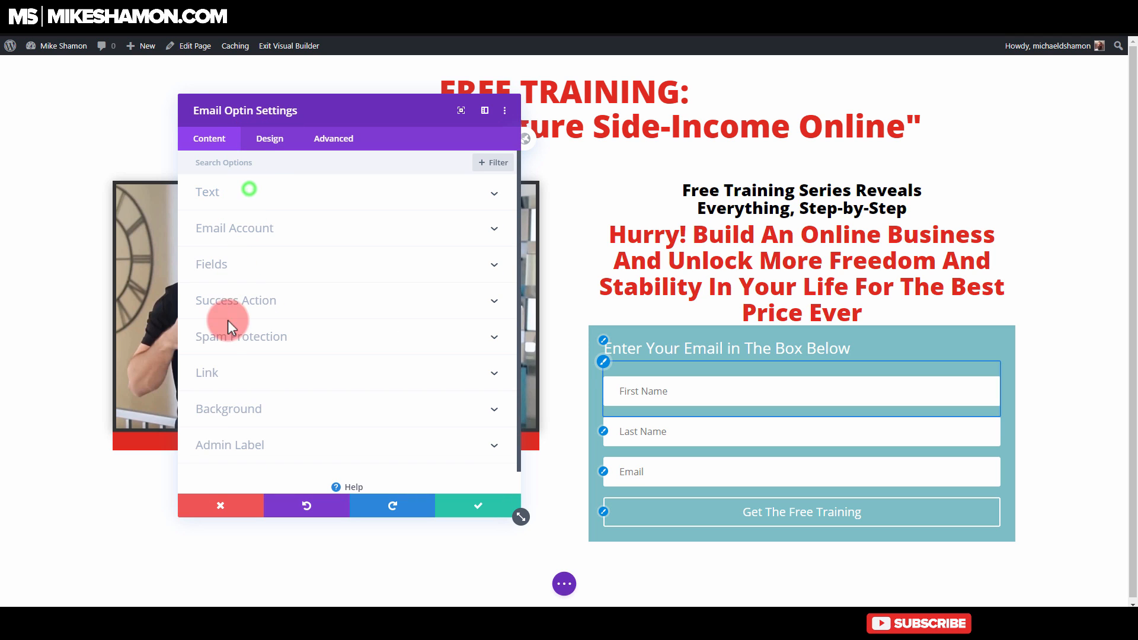
{"action": "left_click", "coordinate": [240, 411]}
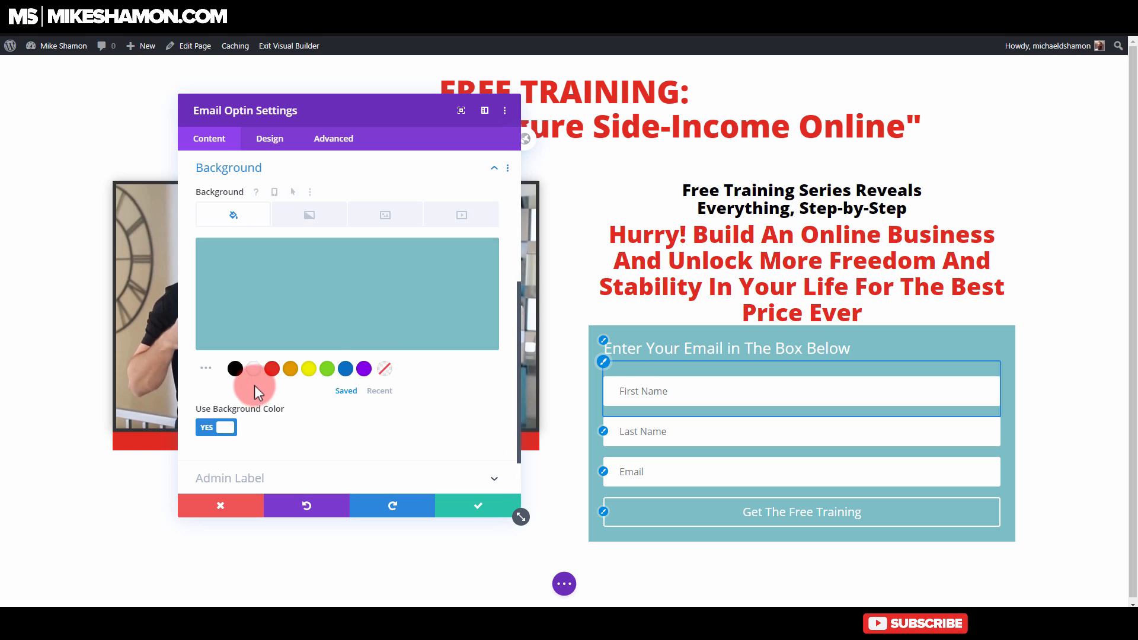
{"action": "left_click", "coordinate": [384, 368]}
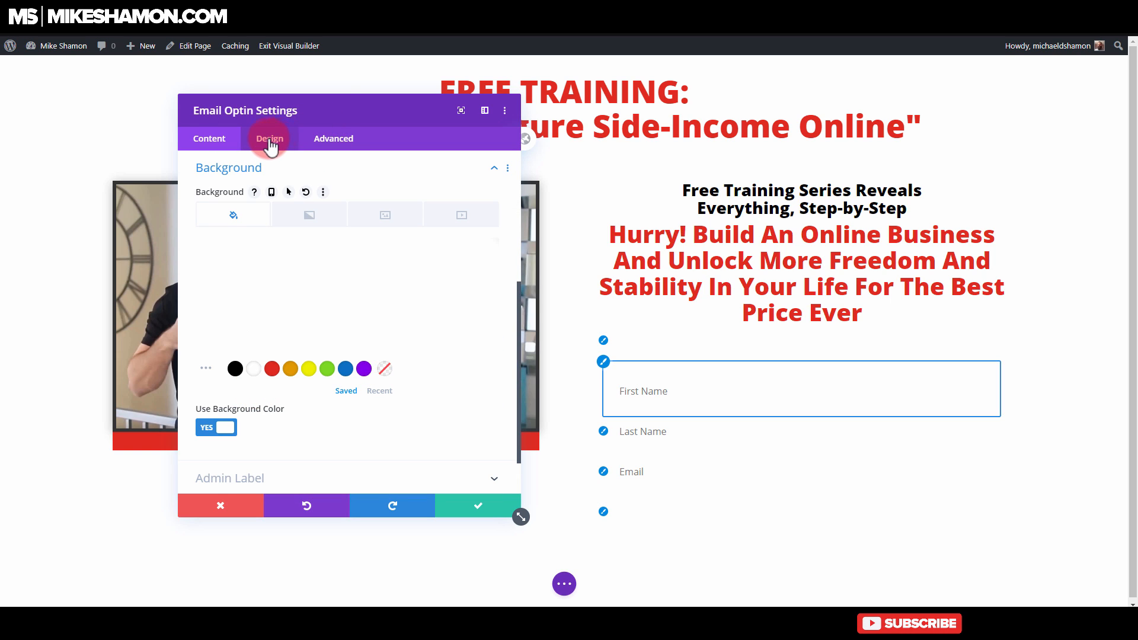
Step: Give the optin form's fields a 1px solid border on all sides in the design settings
{"action": "left_click", "coordinate": [270, 140]}
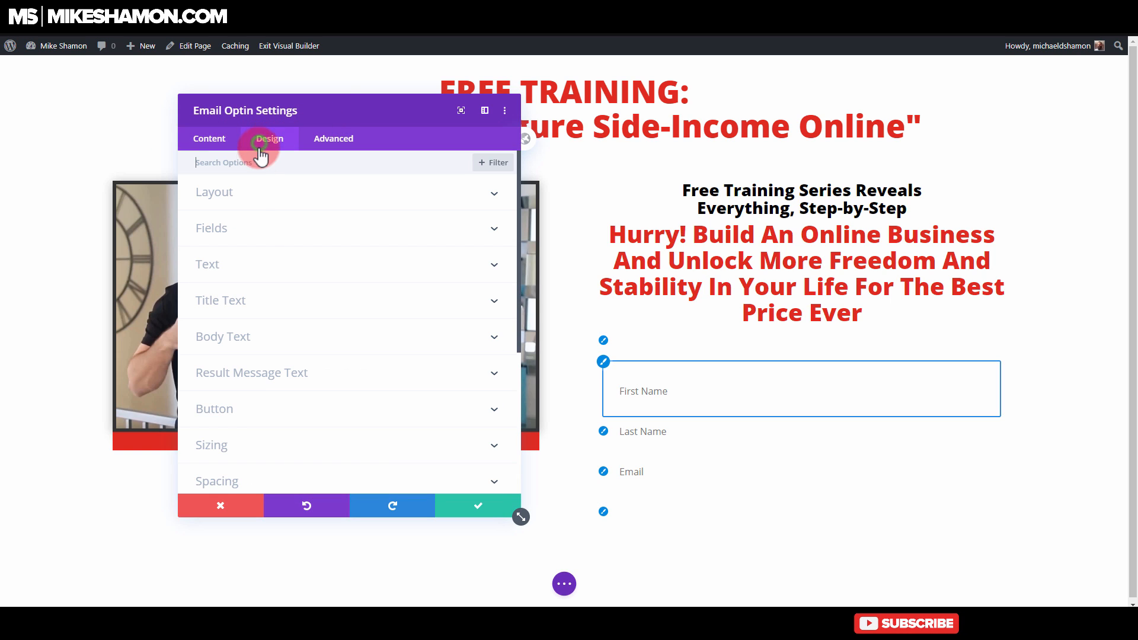
{"action": "left_click", "coordinate": [246, 227]}
{"action": "scroll", "coordinate": [261, 284], "scroll_direction": "down", "scroll_amount": 3}
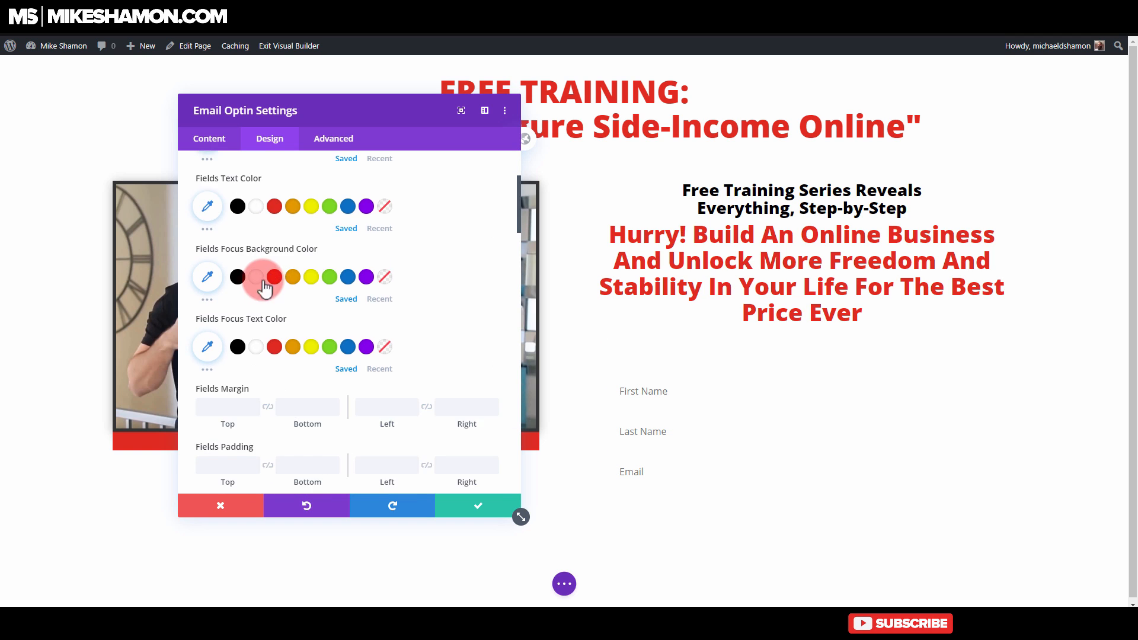
{"action": "scroll", "coordinate": [264, 287], "scroll_direction": "down", "scroll_amount": 10}
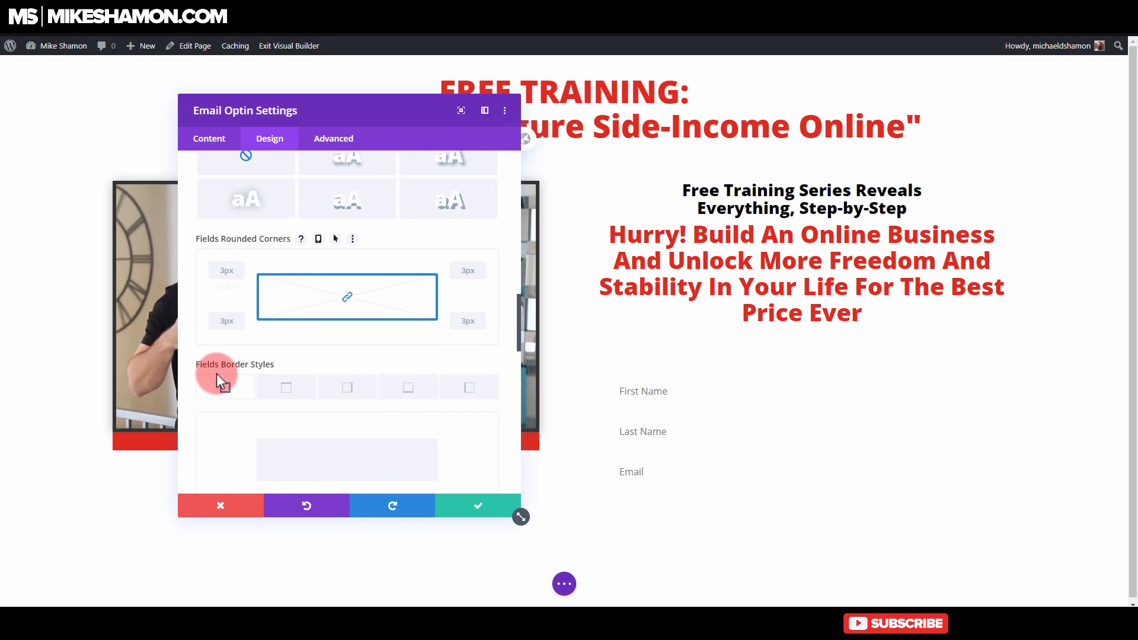
{"action": "scroll", "coordinate": [216, 374], "scroll_direction": "down", "scroll_amount": 4}
{"action": "left_click_drag", "start_coordinate": [202, 352], "coordinate": [205, 355]}
{"action": "left_click", "coordinate": [503, 508]}
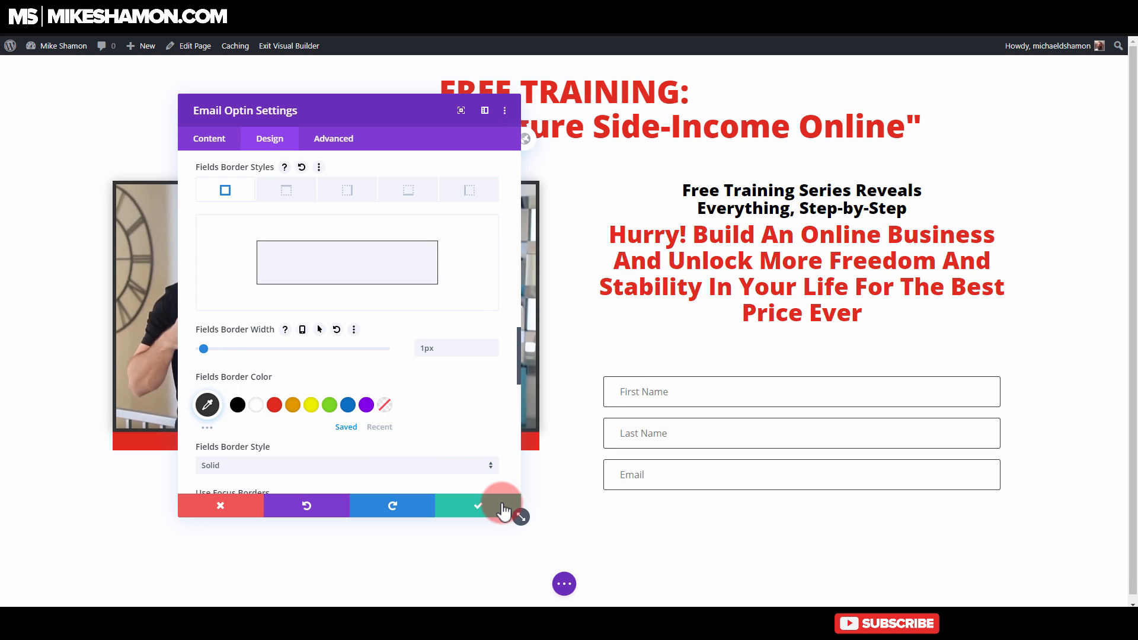
Step: Enable custom styles for the optin form's button in the design settings
{"action": "scroll", "coordinate": [297, 237], "scroll_direction": "down", "scroll_amount": 8}
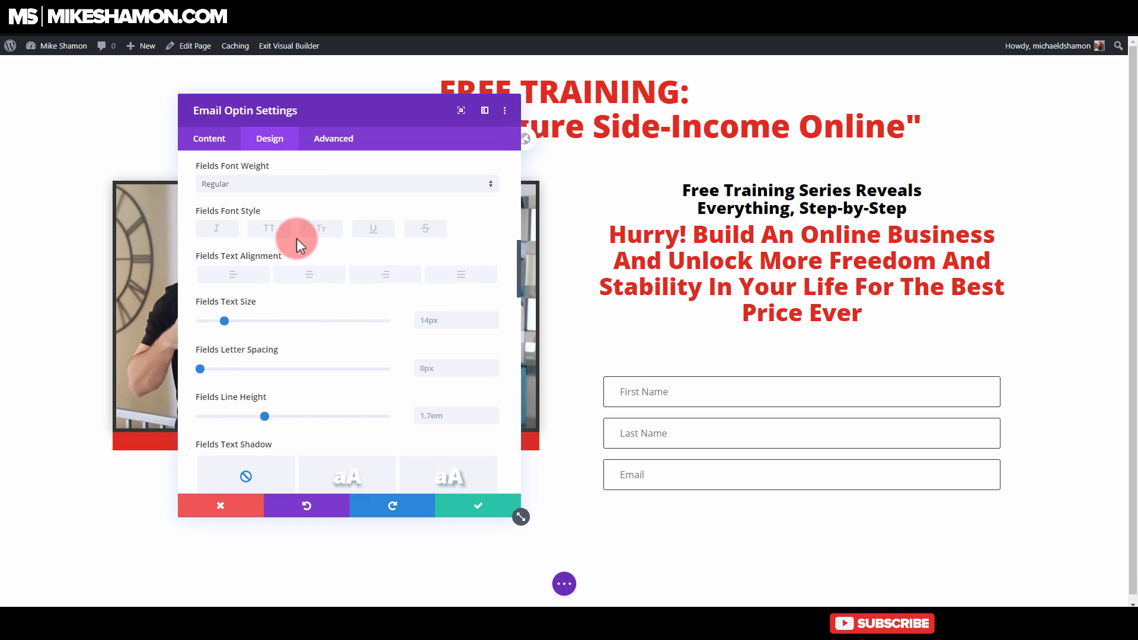
{"action": "scroll", "coordinate": [291, 205], "scroll_direction": "up", "scroll_amount": 3}
{"action": "scroll", "coordinate": [290, 204], "scroll_direction": "up", "scroll_amount": 5}
{"action": "left_click", "coordinate": [287, 195]}
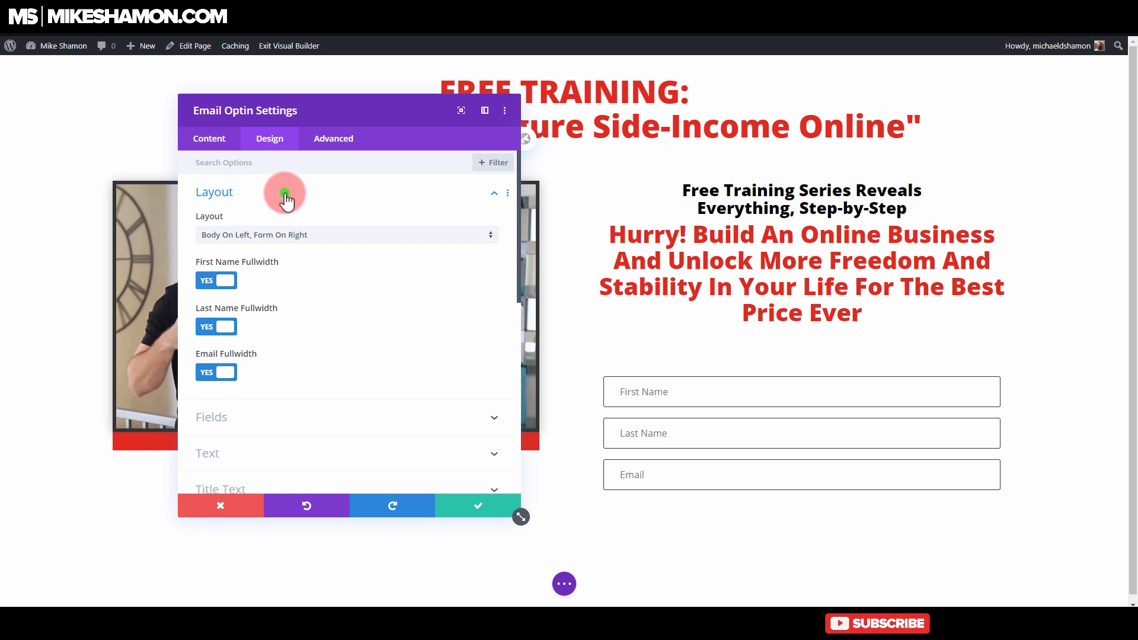
{"action": "left_click", "coordinate": [285, 198]}
{"action": "left_click", "coordinate": [272, 212]}
{"action": "scroll", "coordinate": [255, 326], "scroll_direction": "down", "scroll_amount": 10}
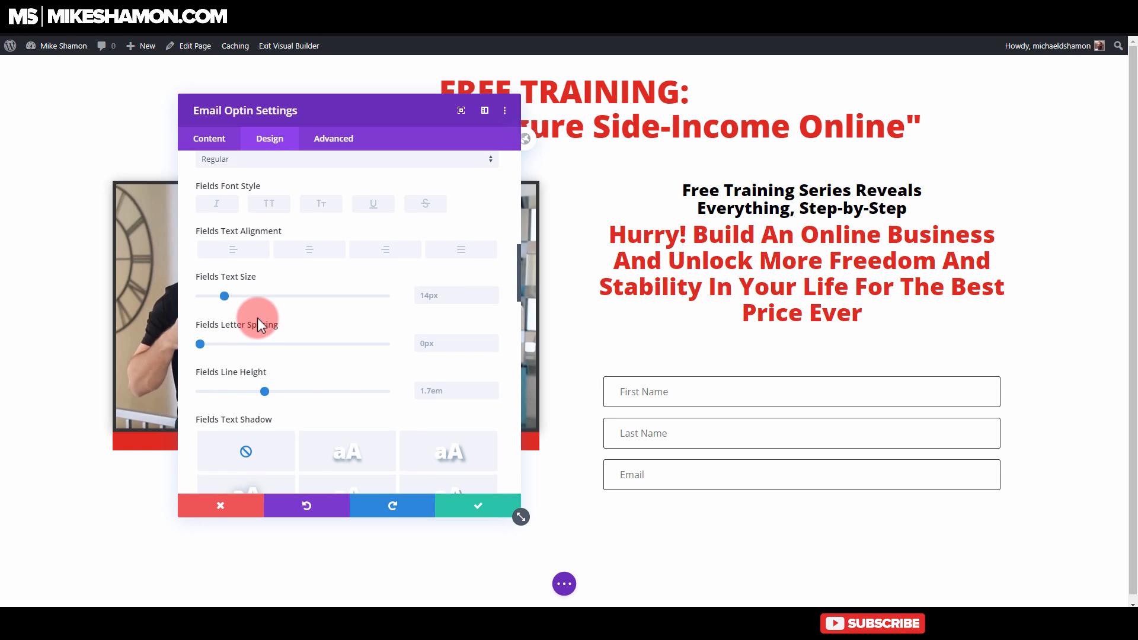
{"action": "scroll", "coordinate": [256, 315], "scroll_direction": "down", "scroll_amount": 15}
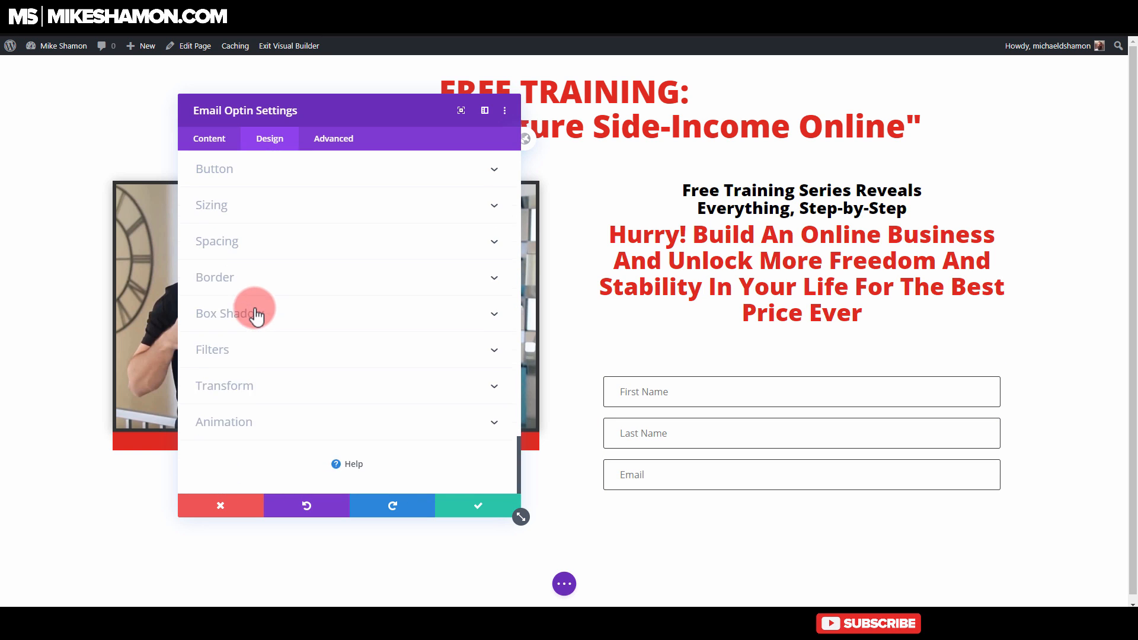
{"action": "scroll", "coordinate": [255, 314], "scroll_direction": "up", "scroll_amount": 3}
{"action": "left_click", "coordinate": [224, 363]}
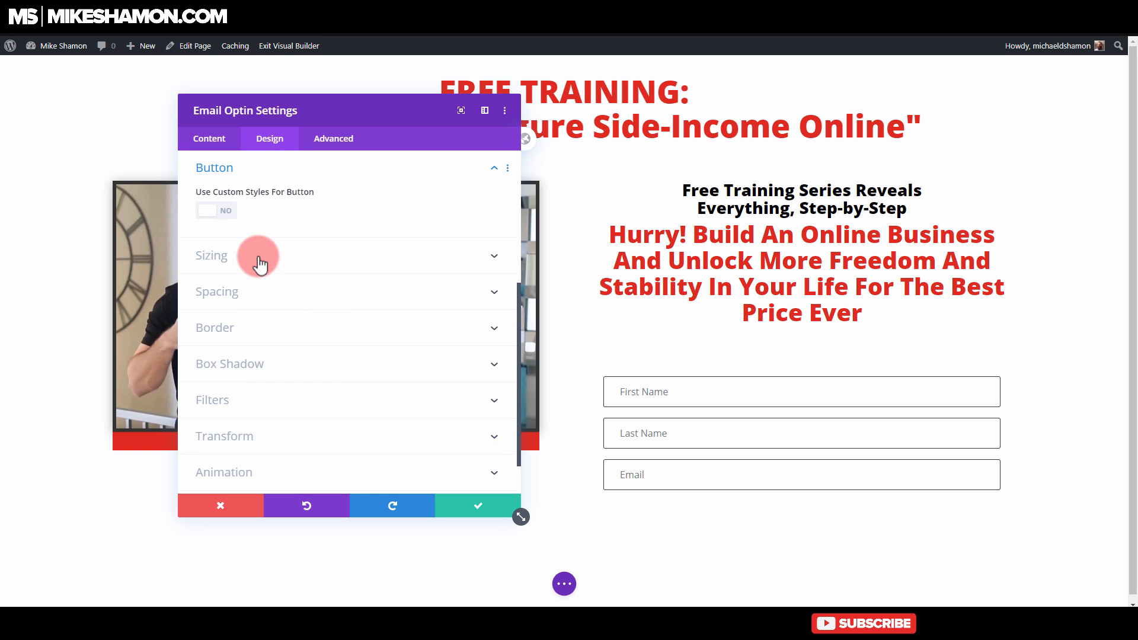
{"action": "left_click", "coordinate": [225, 216]}
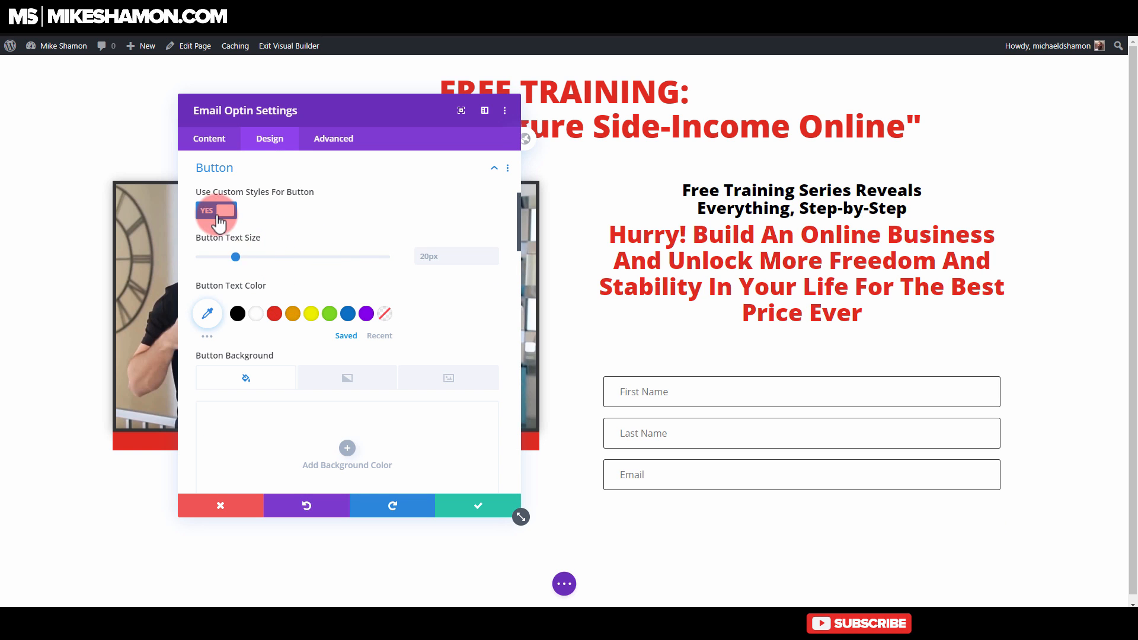
Step: Set the optin button's background color to the green #5cce23
{"action": "scroll", "coordinate": [285, 326], "scroll_direction": "down", "scroll_amount": 5}
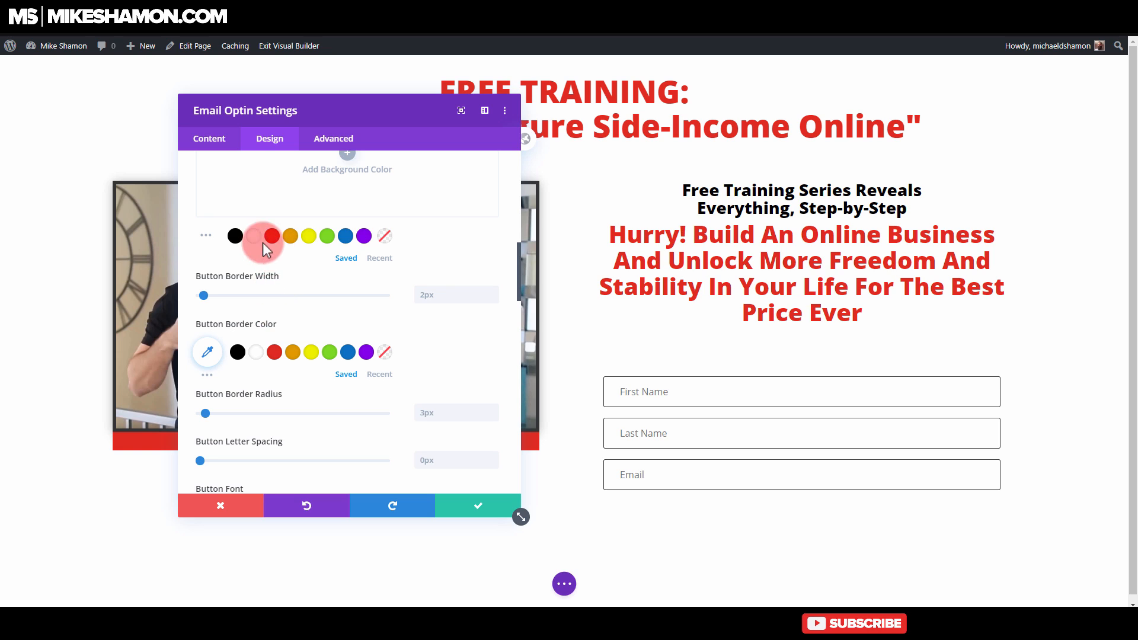
{"action": "left_click", "coordinate": [256, 352]}
{"action": "left_click", "coordinate": [270, 240]}
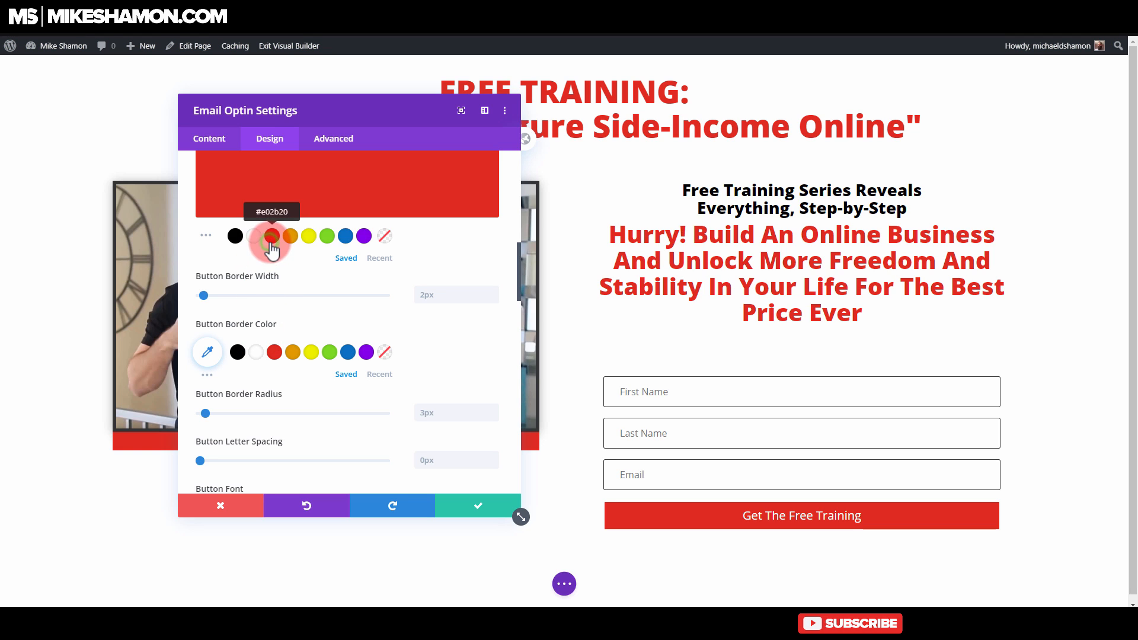
{"action": "left_click", "coordinate": [327, 236]}
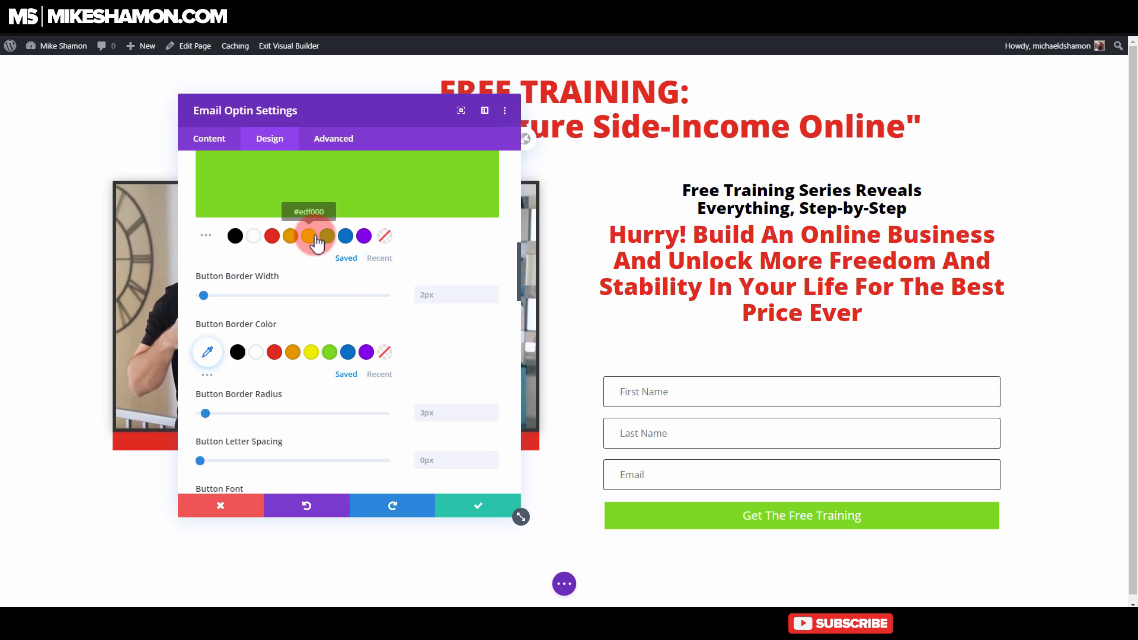
{"action": "scroll", "coordinate": [323, 289], "scroll_direction": "up", "scroll_amount": 2}
{"action": "left_click", "coordinate": [322, 278]}
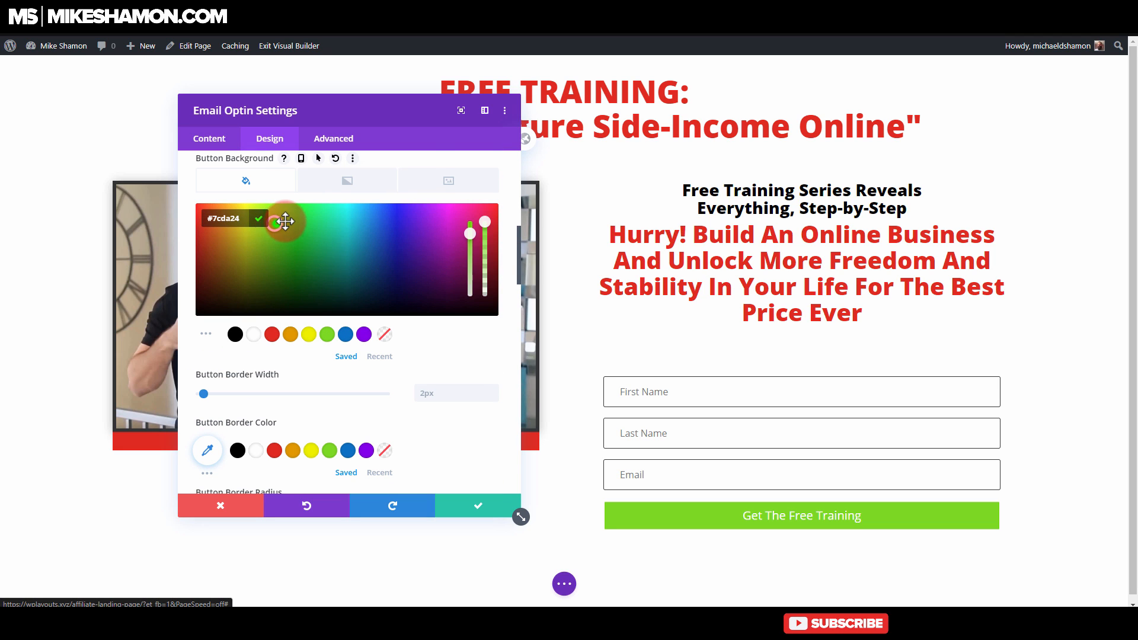
{"action": "left_click", "coordinate": [285, 222]}
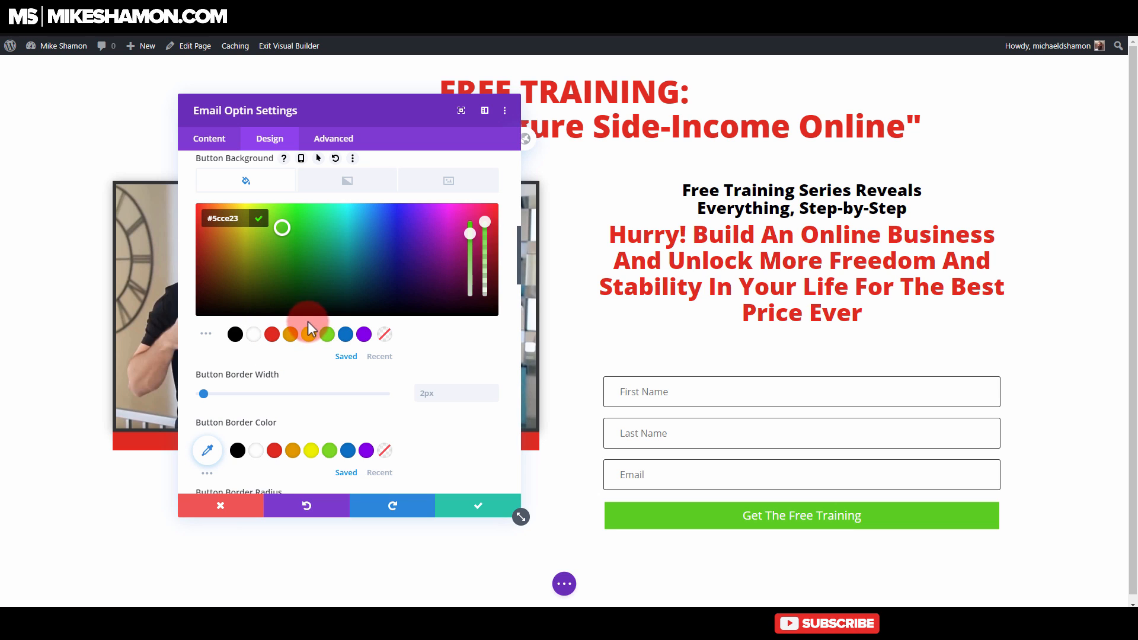
Step: Set the optin form's email account service provider to GetResponse
{"action": "left_click", "coordinate": [212, 143]}
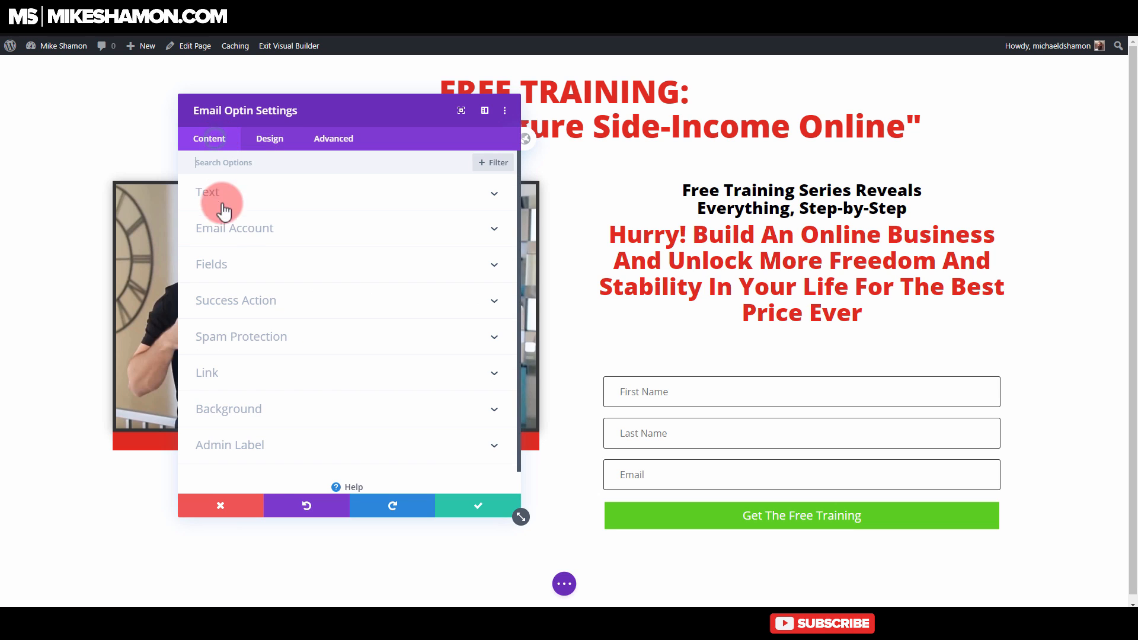
{"action": "left_click", "coordinate": [239, 227]}
{"action": "left_click", "coordinate": [241, 212]}
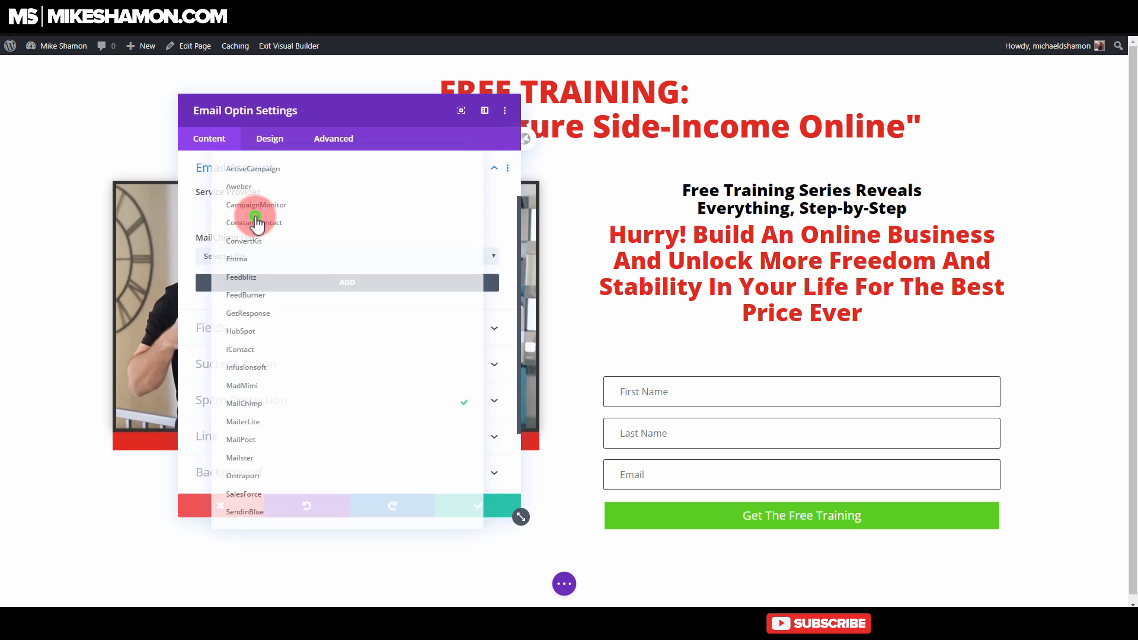
{"action": "left_click", "coordinate": [241, 304]}
{"action": "left_click", "coordinate": [256, 261]}
{"action": "left_click", "coordinate": [244, 325]}
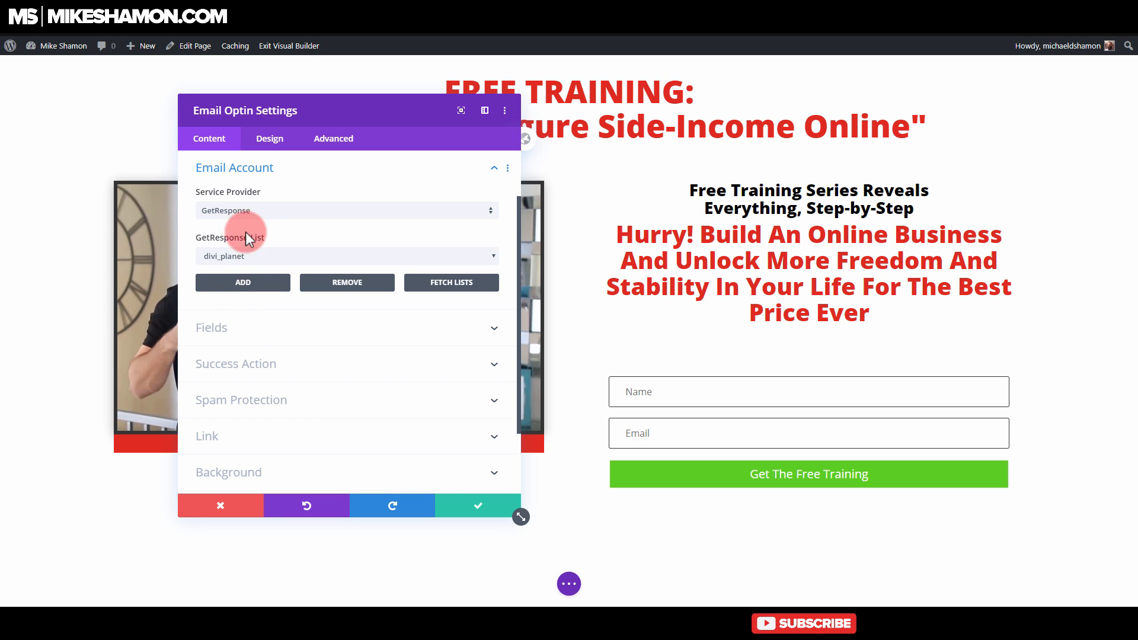
Step: Try to color the optin form's title text black and center it above the fields
{"action": "scroll", "coordinate": [240, 296], "scroll_direction": "up", "scroll_amount": 2}
{"action": "left_click", "coordinate": [214, 193]}
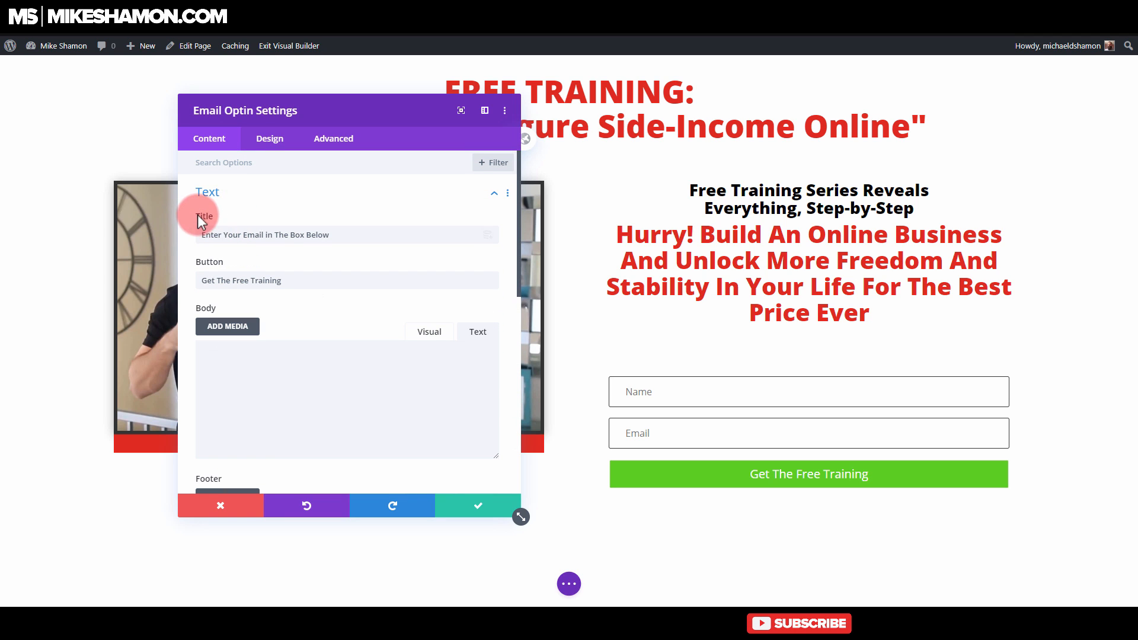
{"action": "left_click", "coordinate": [609, 343]}
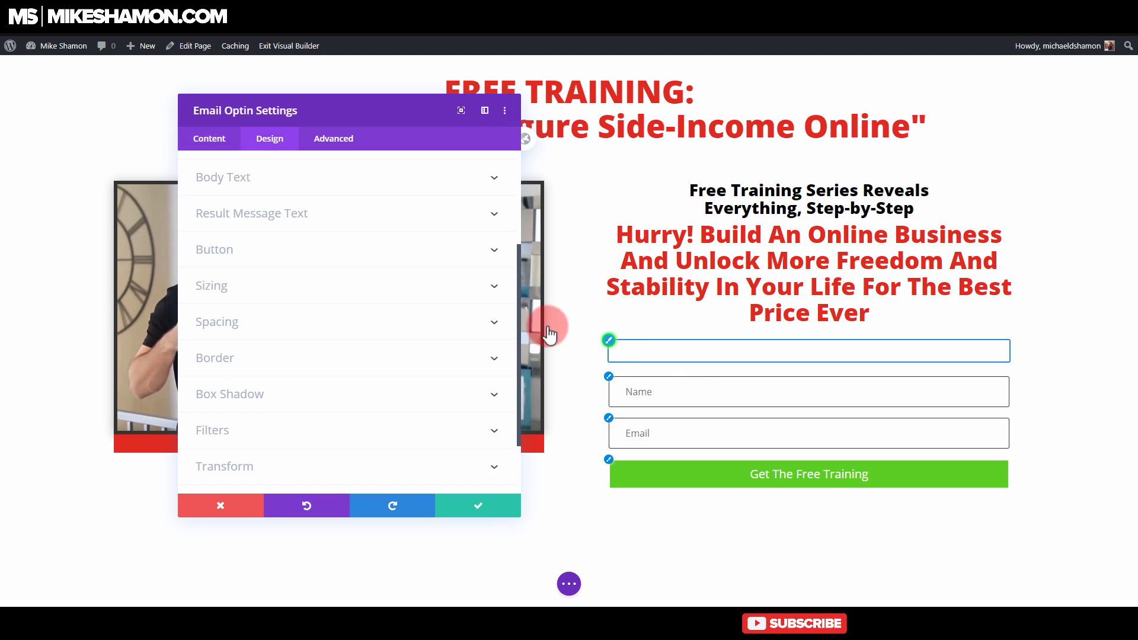
{"action": "left_click", "coordinate": [238, 448]}
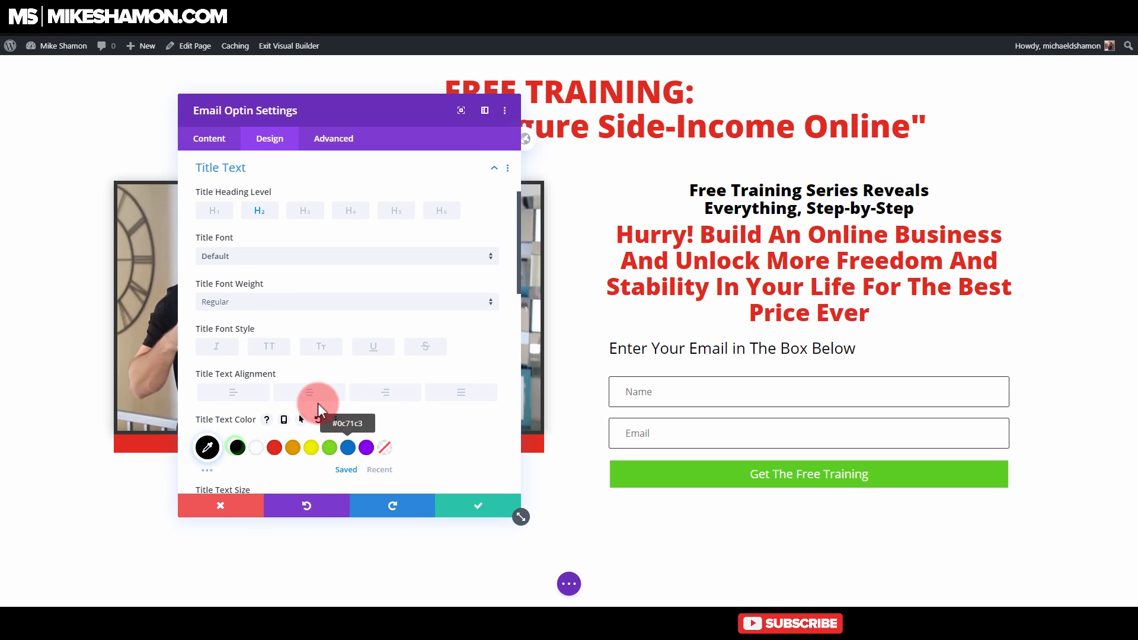
{"action": "left_click", "coordinate": [275, 393]}
{"action": "scroll", "coordinate": [291, 409], "scroll_direction": "down", "scroll_amount": 8}
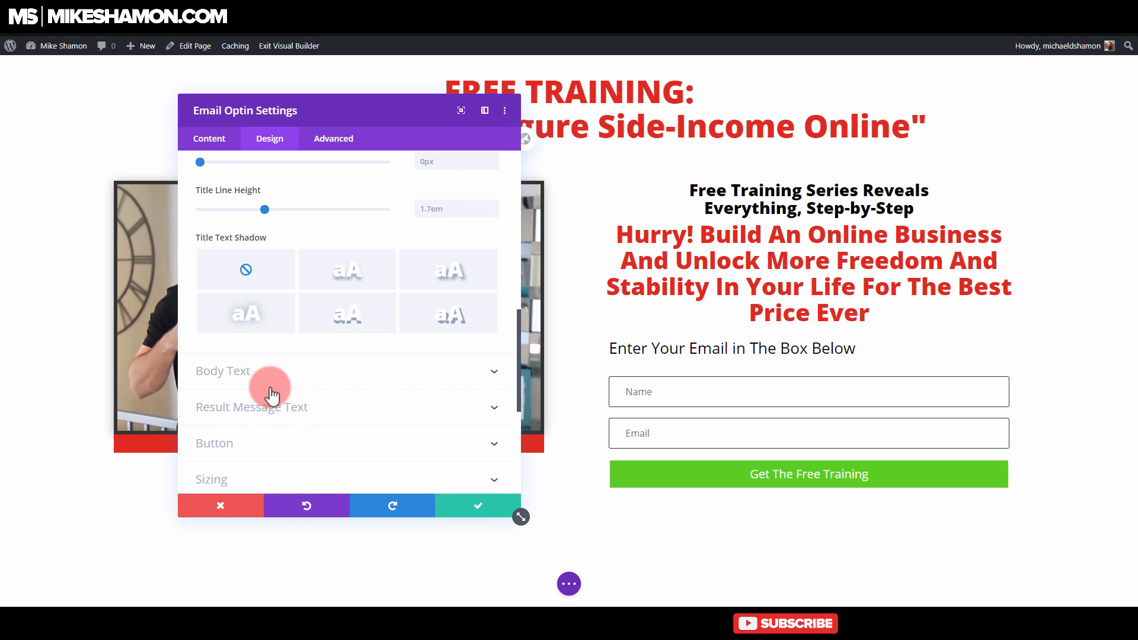
Step: Delete the optin form's title text and save the module settings
{"action": "scroll", "coordinate": [255, 296], "scroll_direction": "up", "scroll_amount": 15}
{"action": "left_click", "coordinate": [209, 138]}
{"action": "left_click", "coordinate": [273, 202]}
{"action": "triple_click", "coordinate": [387, 236]}
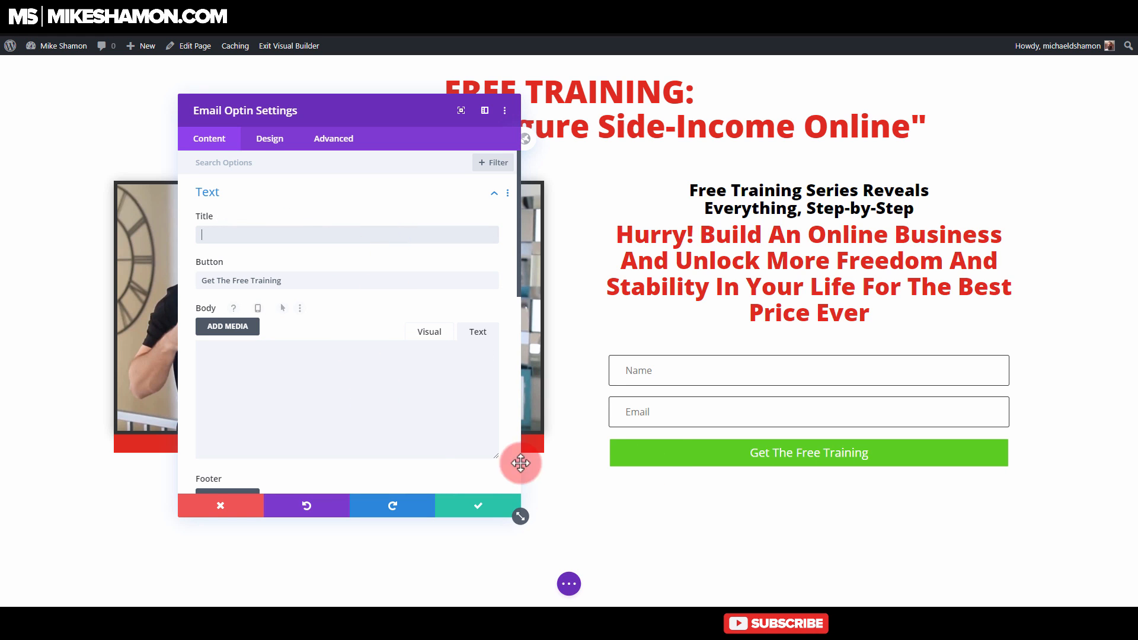
{"action": "left_click", "coordinate": [478, 505]}
Step: Insert a Text module between the red heading and the optin form reading "Enter Email in the Box Below"
{"action": "left_click", "coordinate": [809, 305]}
{"action": "left_click", "coordinate": [733, 404]}
{"action": "type", "text": "text"}
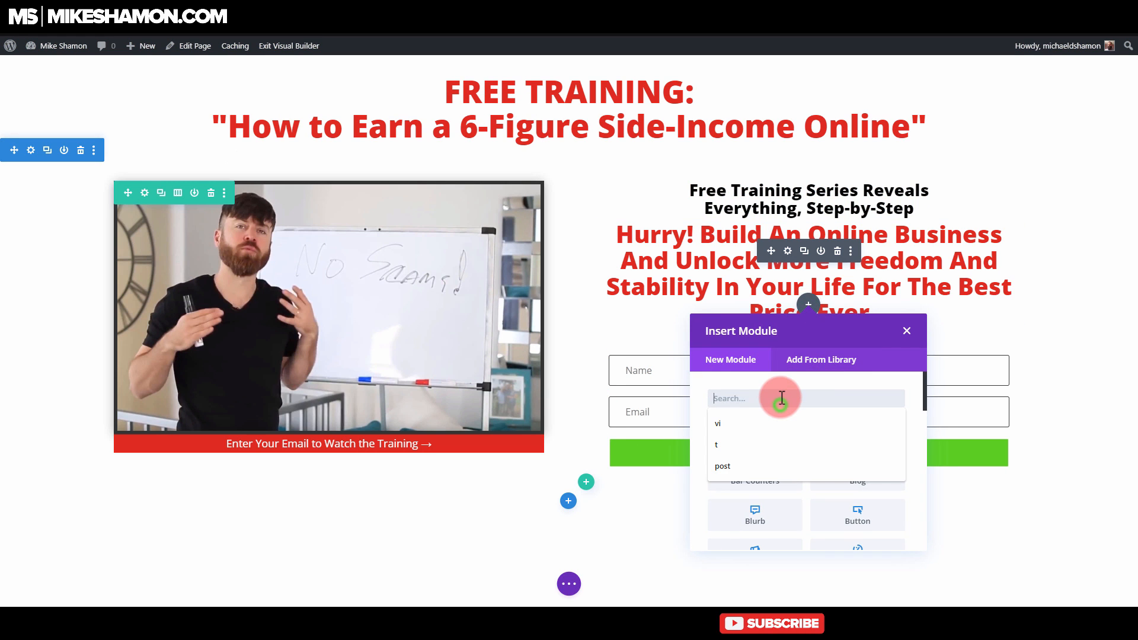
{"action": "left_click", "coordinate": [770, 435]}
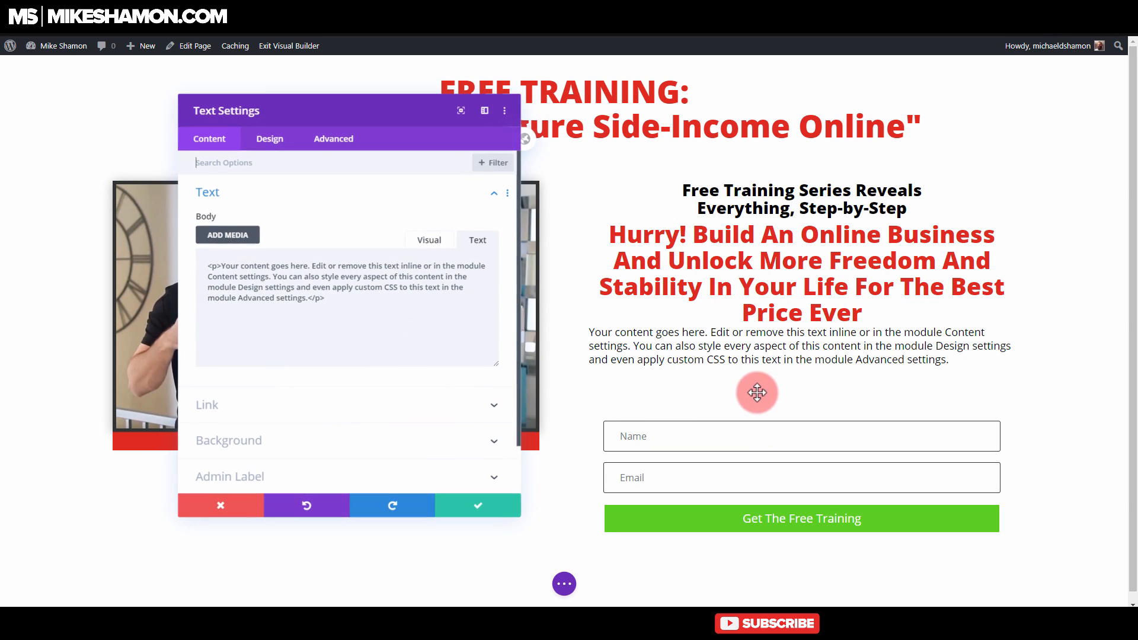
{"action": "left_click", "coordinate": [391, 309]}
{"action": "key", "text": "ctrl+a"}
{"action": "type", "text": "Ente"}
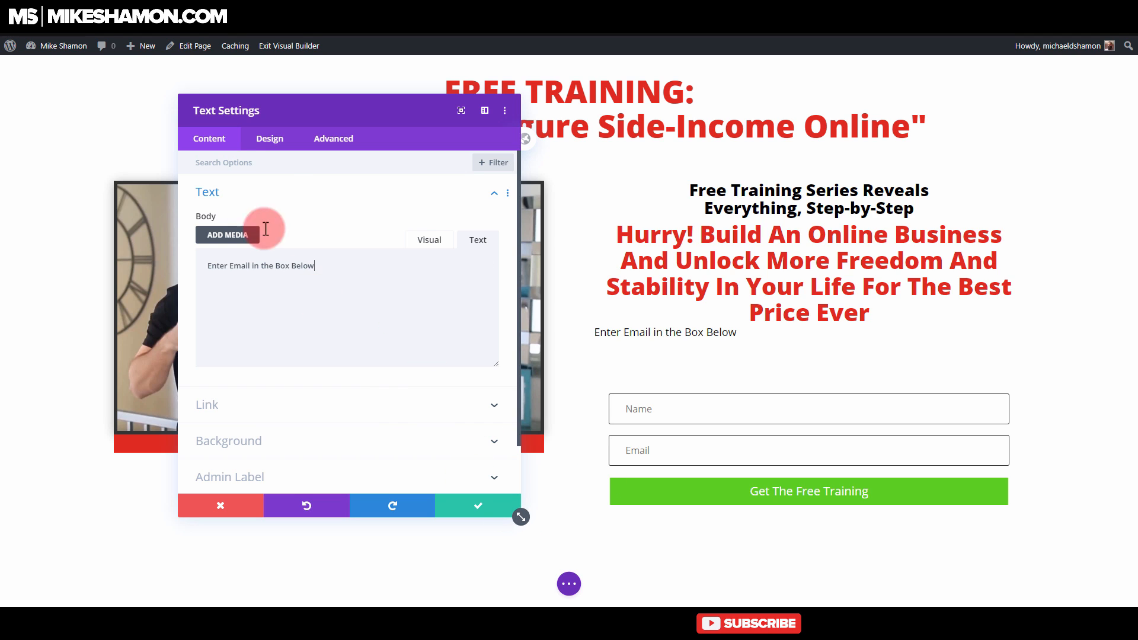
Step: Center the new Text module's text and set its text size to 24px
{"action": "left_click", "coordinate": [270, 142]}
{"action": "left_click", "coordinate": [257, 194]}
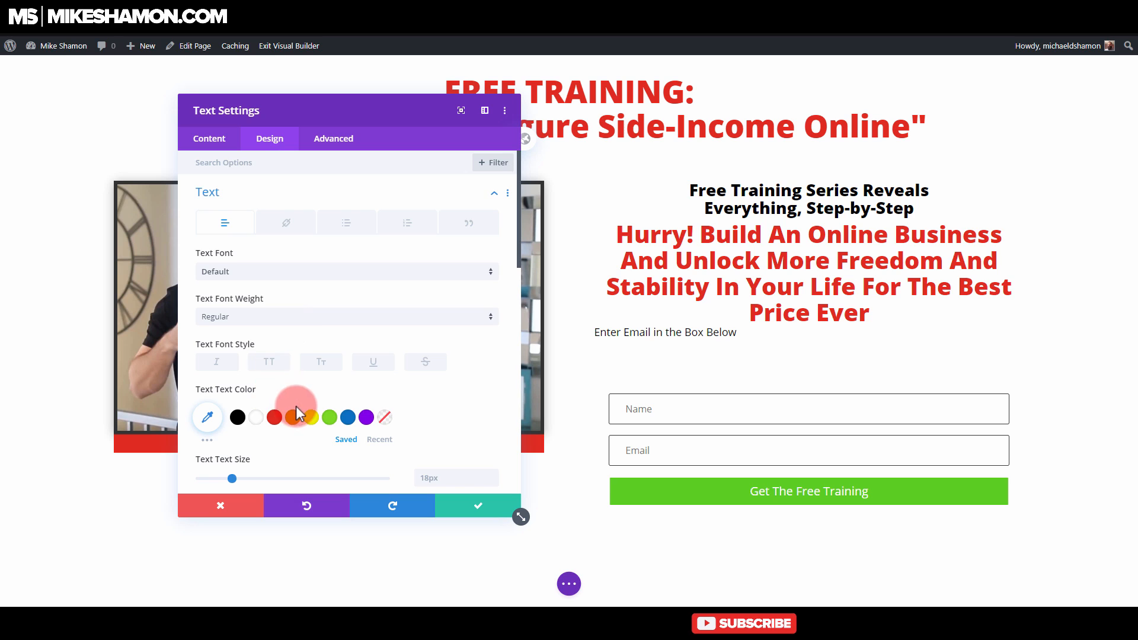
{"action": "scroll", "coordinate": [293, 418], "scroll_direction": "down", "scroll_amount": 5}
{"action": "left_click", "coordinate": [312, 442]}
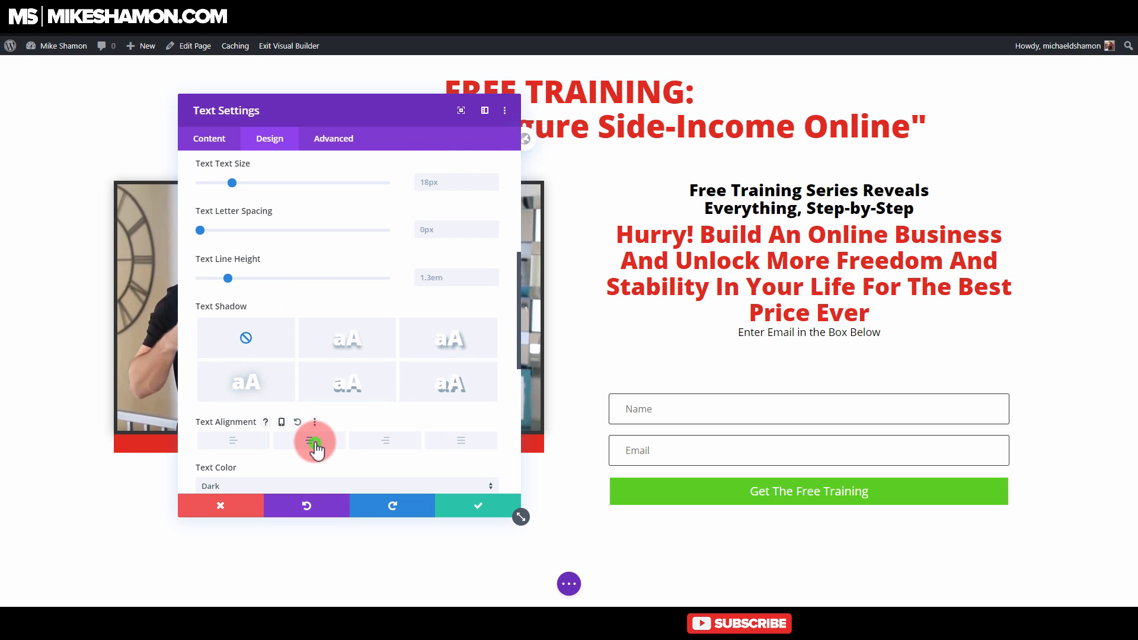
{"action": "scroll", "coordinate": [310, 244], "scroll_direction": "up", "scroll_amount": 3}
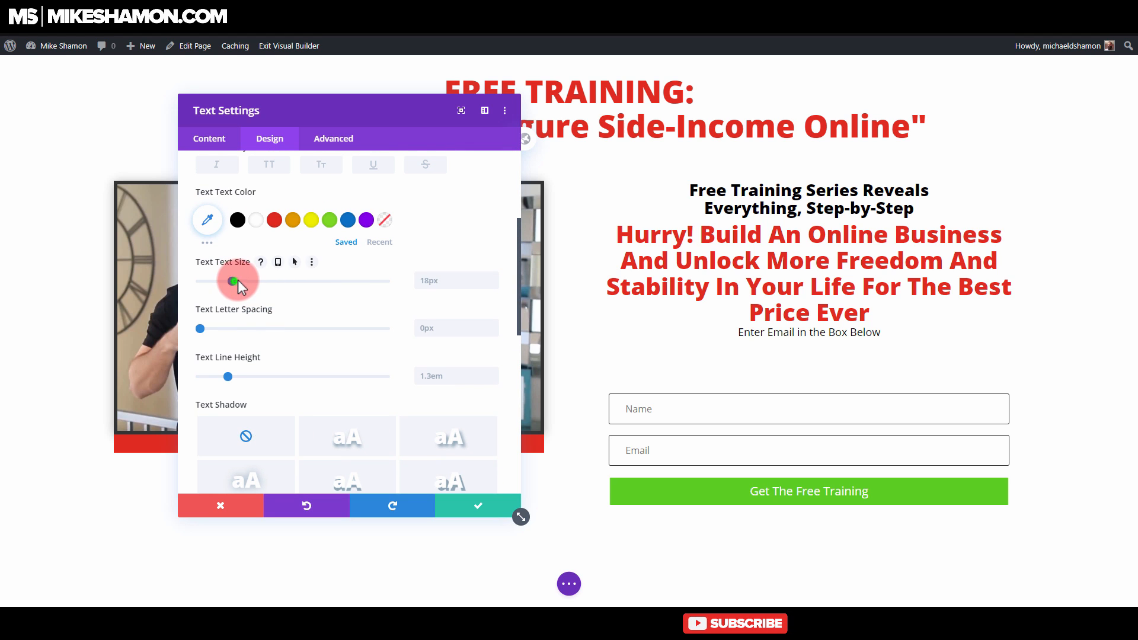
{"action": "left_click_drag", "start_coordinate": [237, 280], "coordinate": [243, 279]}
{"action": "scroll", "coordinate": [261, 224], "scroll_direction": "up", "scroll_amount": 3}
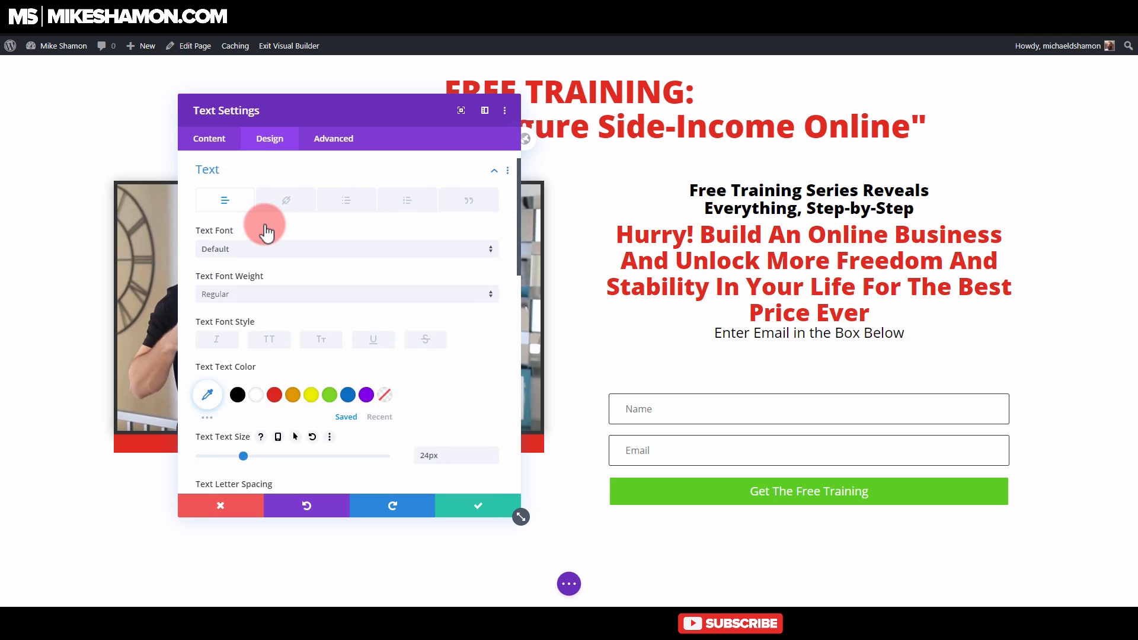
Step: Set the Text module's top and bottom margins to 0px, linking both values
{"action": "left_click", "coordinate": [255, 195]}
{"action": "left_click", "coordinate": [225, 322]}
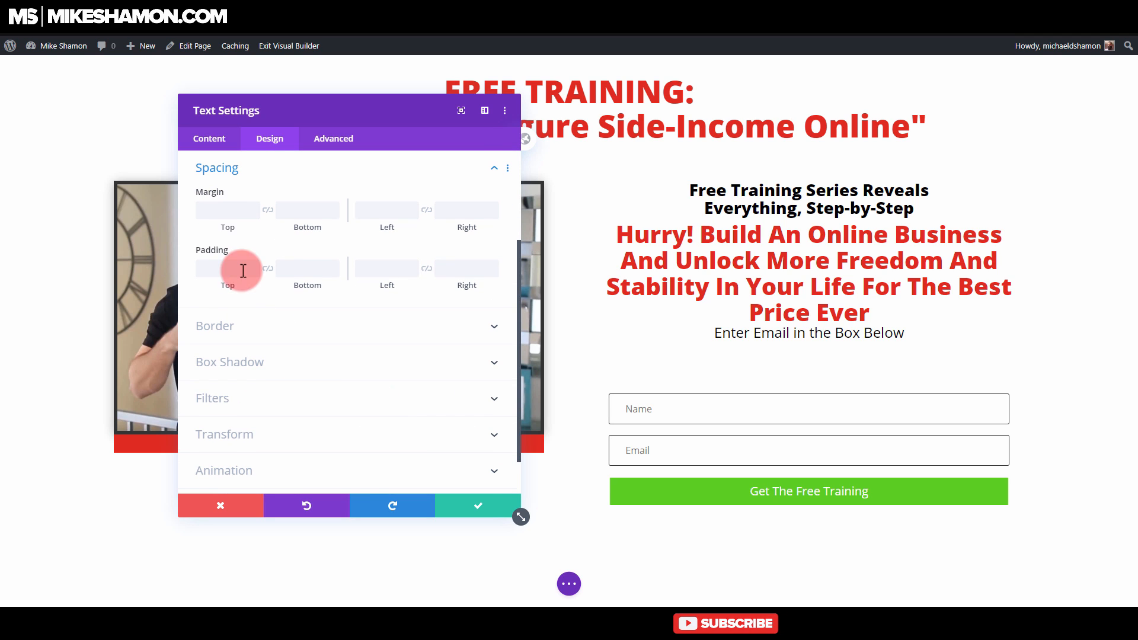
{"action": "left_click", "coordinate": [235, 213]}
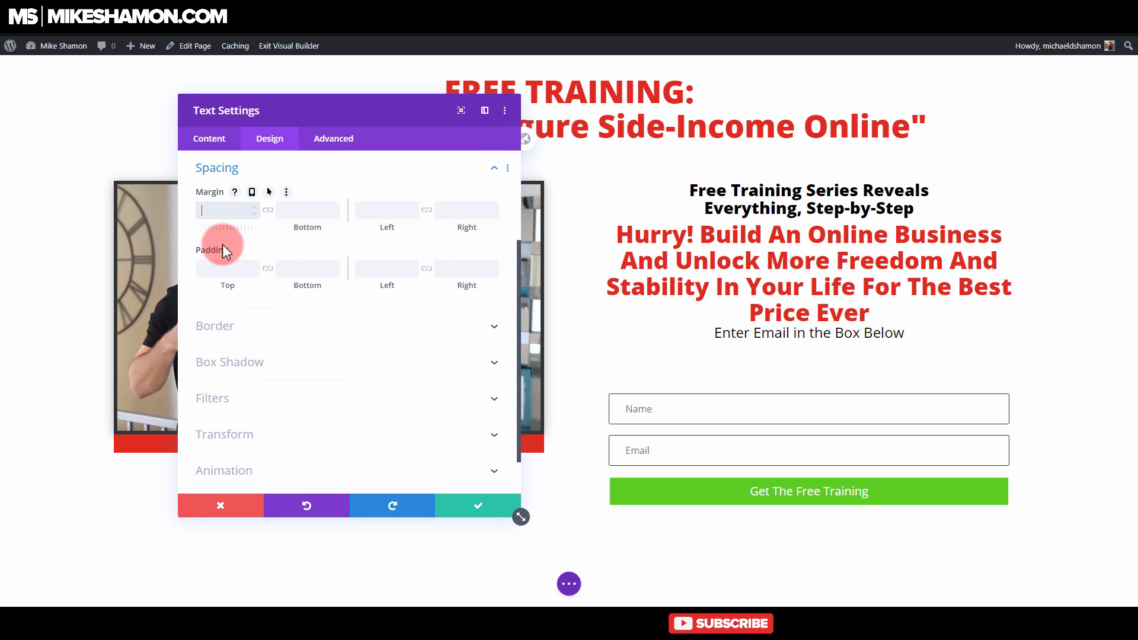
{"action": "left_click", "coordinate": [219, 273]}
{"action": "left_click", "coordinate": [229, 213]}
{"action": "type", "text": "0"}
{"action": "left_click", "coordinate": [269, 211]}
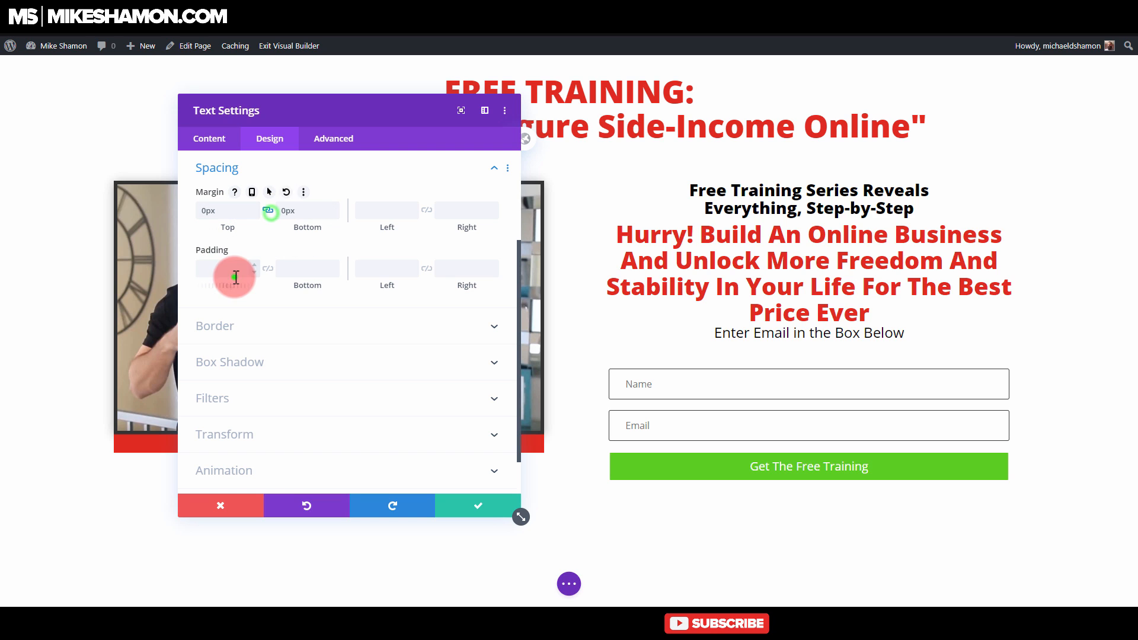
Step: Set the Text module's linked top and bottom padding to 8px and save the module
{"action": "left_click", "coordinate": [234, 276]}
{"action": "type", "text": "0"}
{"action": "left_click", "coordinate": [288, 268]}
{"action": "left_click", "coordinate": [270, 268]}
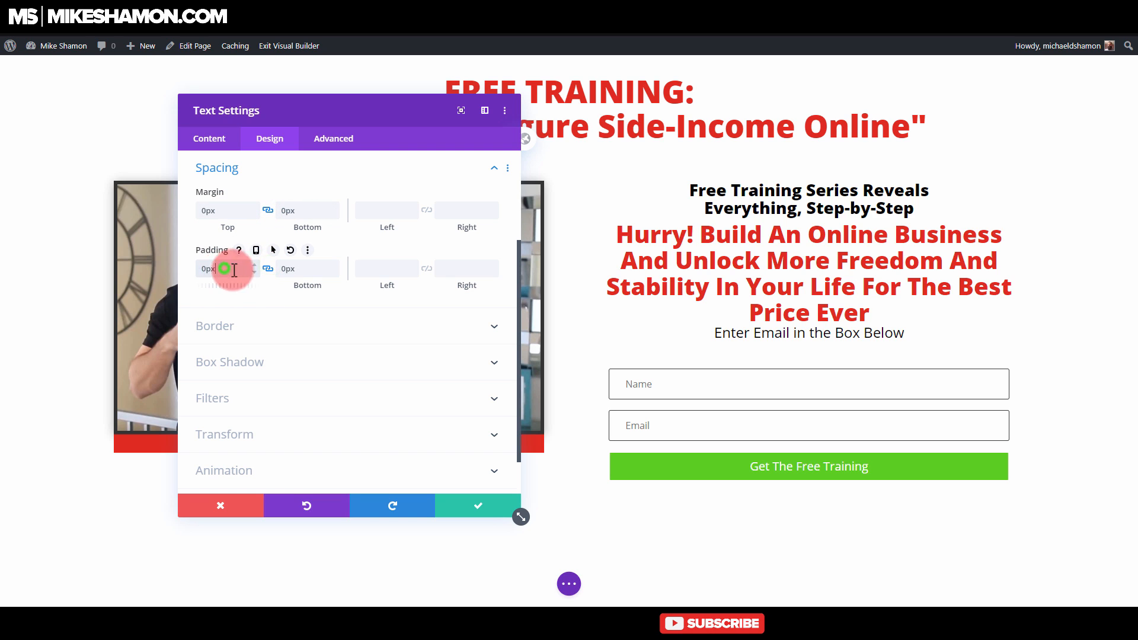
{"action": "double_click", "coordinate": [234, 270]}
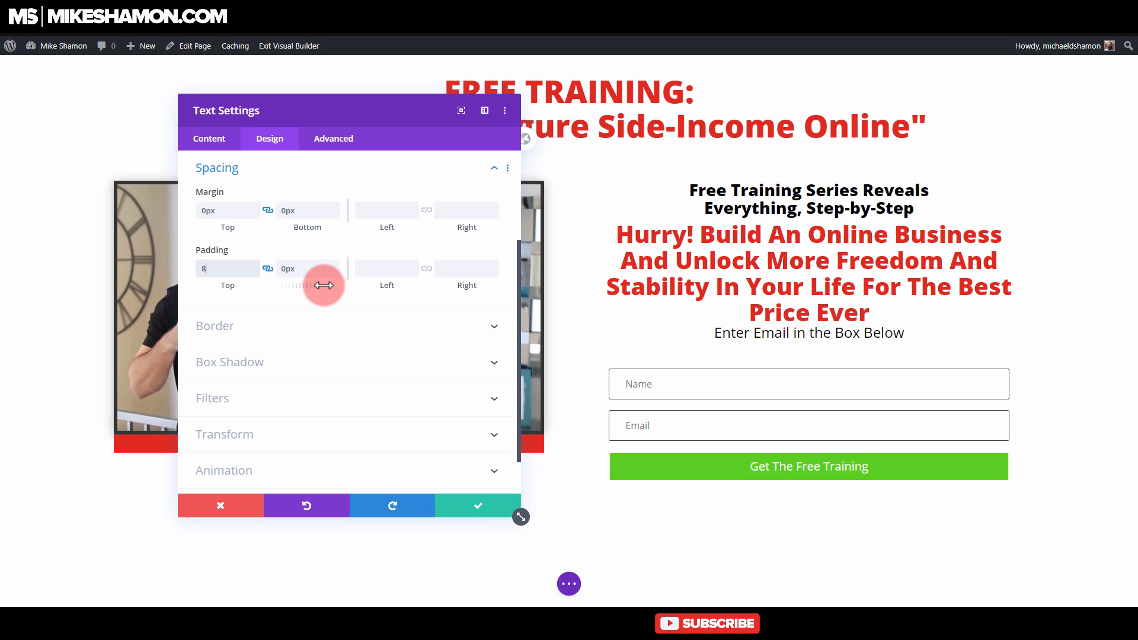
{"action": "type", "text": "8"}
{"action": "left_click", "coordinate": [499, 511]}
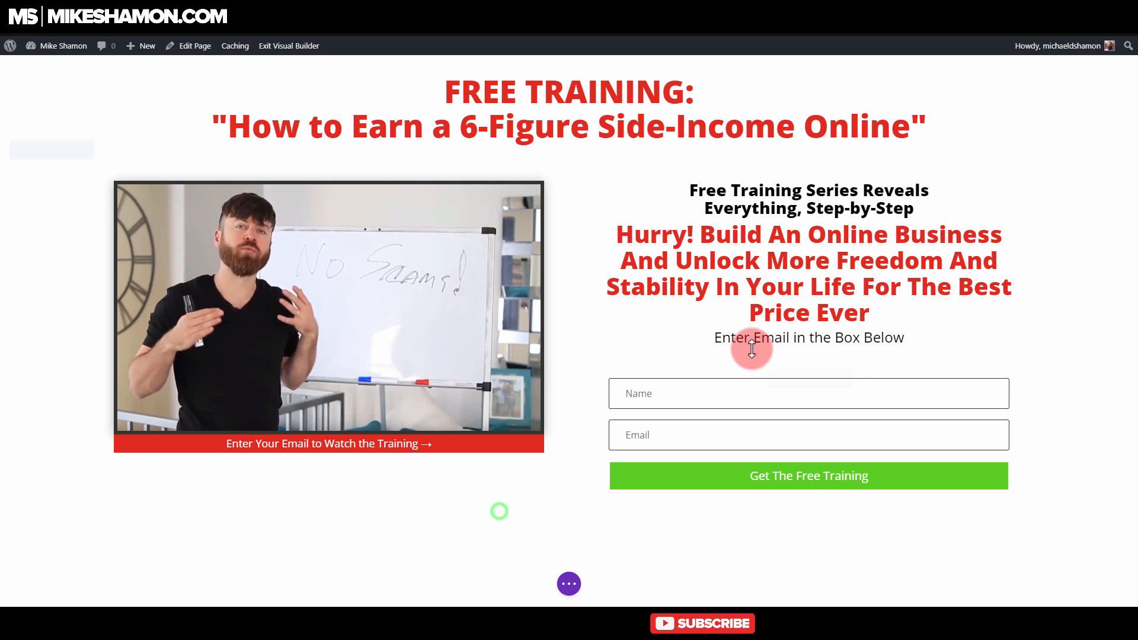
Step: Change the Email Optin module's layout to Body On Bottom, Form On Top
{"action": "mouse_move", "coordinate": [750, 364]}
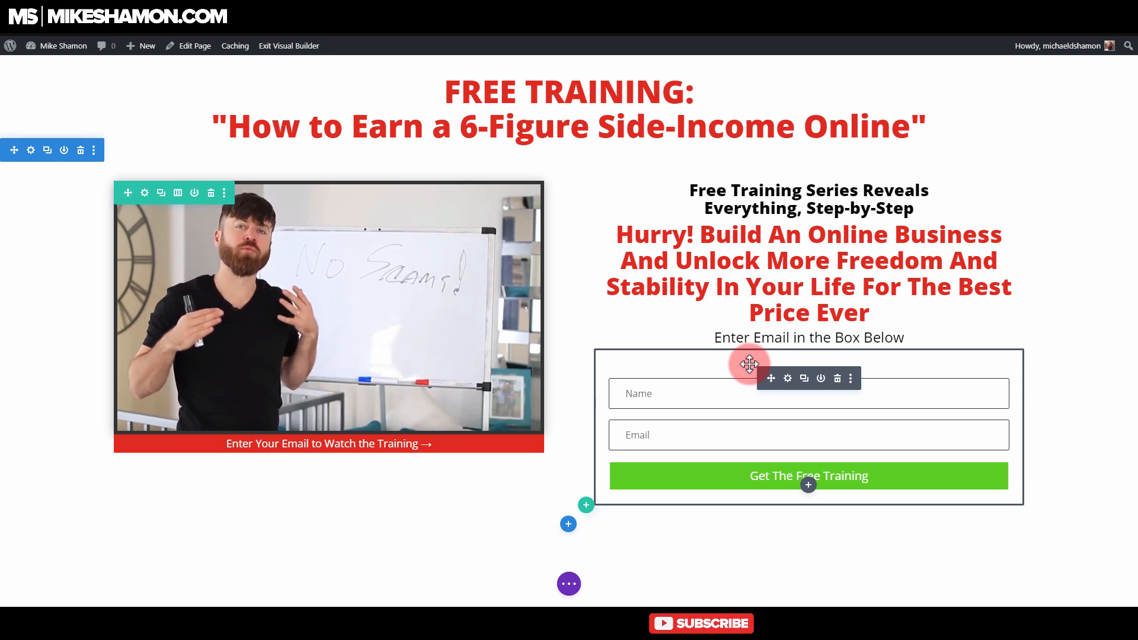
{"action": "left_click", "coordinate": [787, 378]}
{"action": "left_click", "coordinate": [264, 148]}
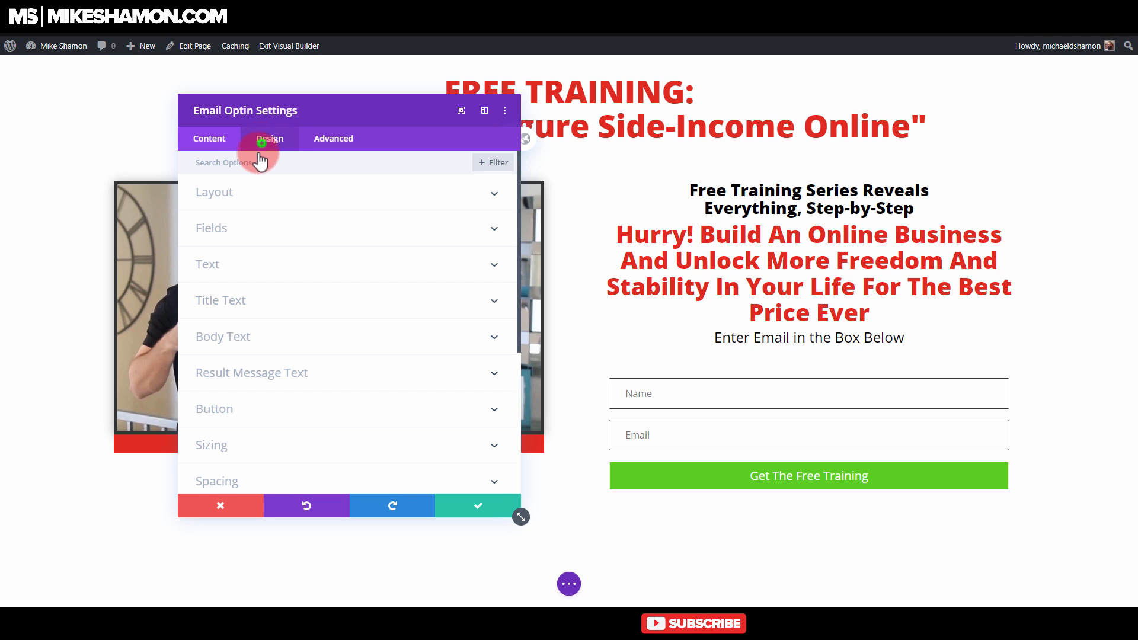
{"action": "left_click", "coordinate": [240, 188]}
{"action": "left_click", "coordinate": [310, 235]}
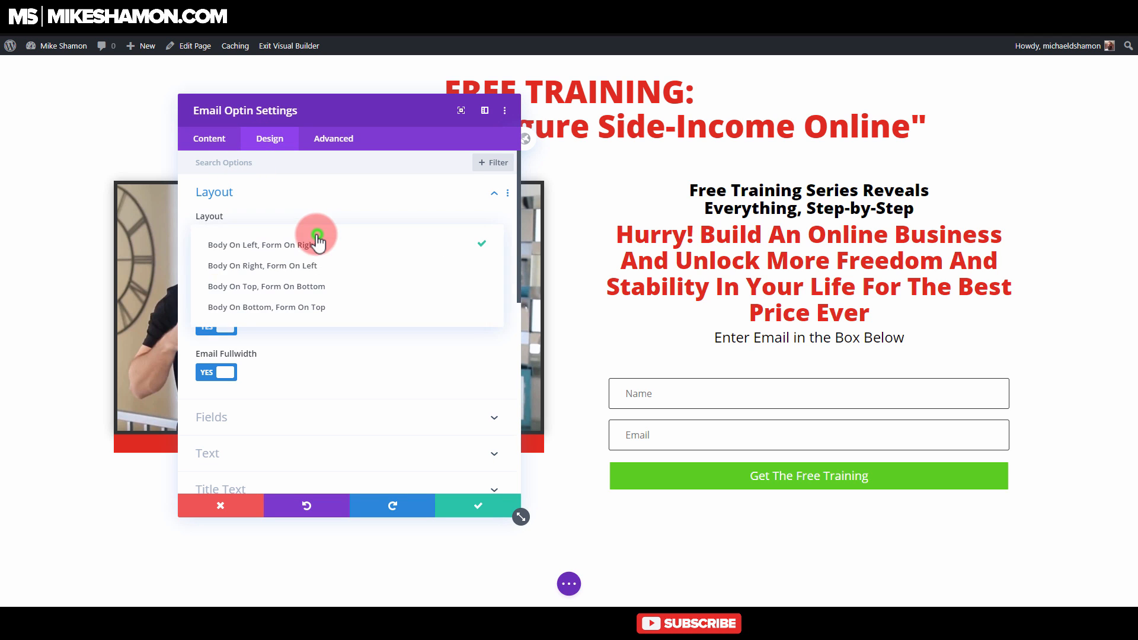
{"action": "left_click", "coordinate": [304, 308]}
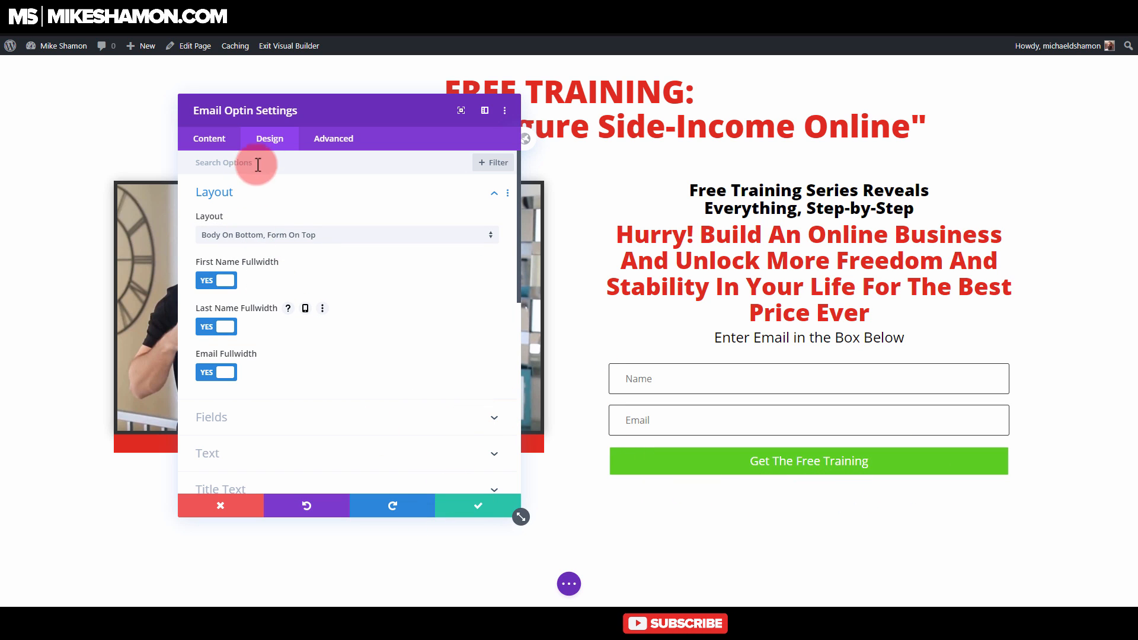
Step: Change the optin button's background color to the saved blue #0c71c3
{"action": "left_click", "coordinate": [609, 445]}
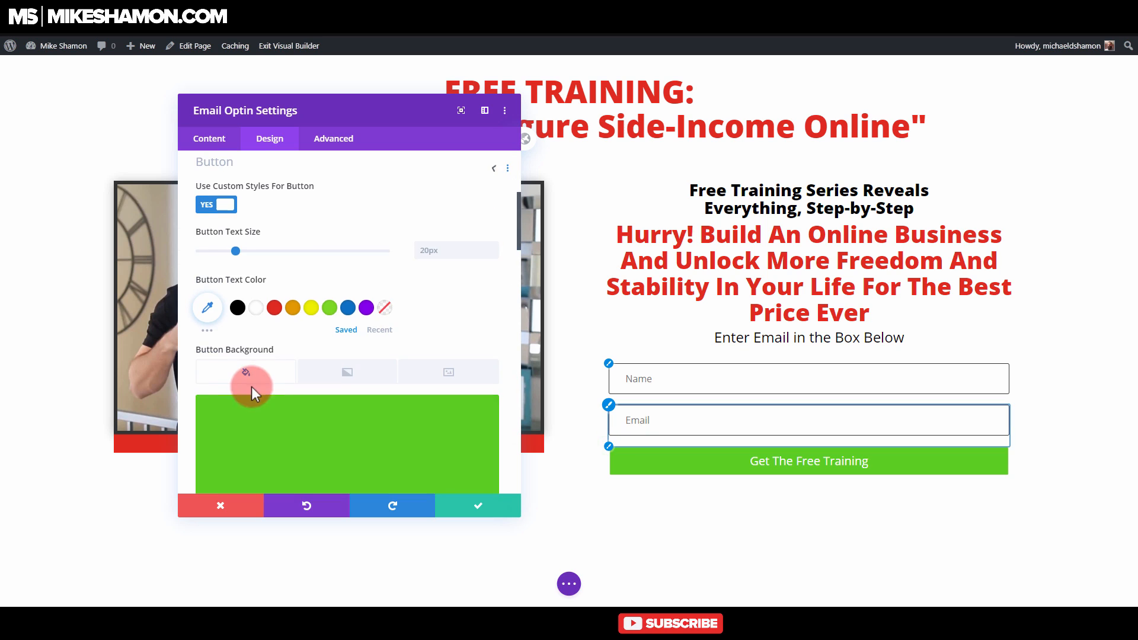
{"action": "scroll", "coordinate": [297, 359], "scroll_direction": "down", "scroll_amount": 3}
{"action": "left_click", "coordinate": [325, 226]}
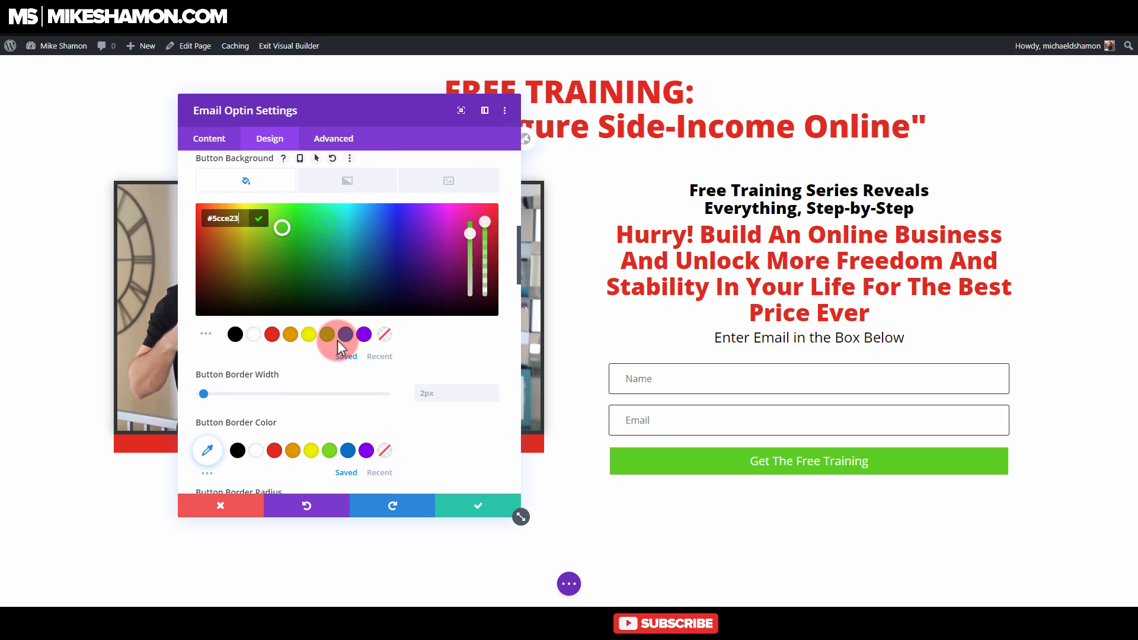
{"action": "left_click", "coordinate": [337, 340]}
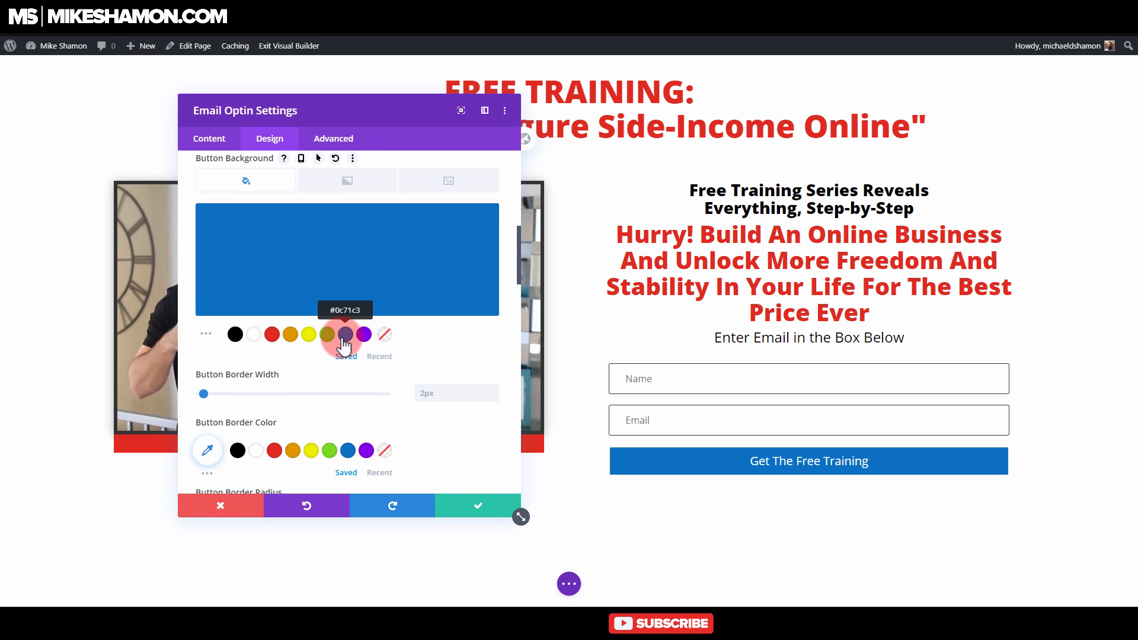
Step: Increase the optin button's text size to 32px
{"action": "scroll", "coordinate": [270, 407], "scroll_direction": "down", "scroll_amount": 3}
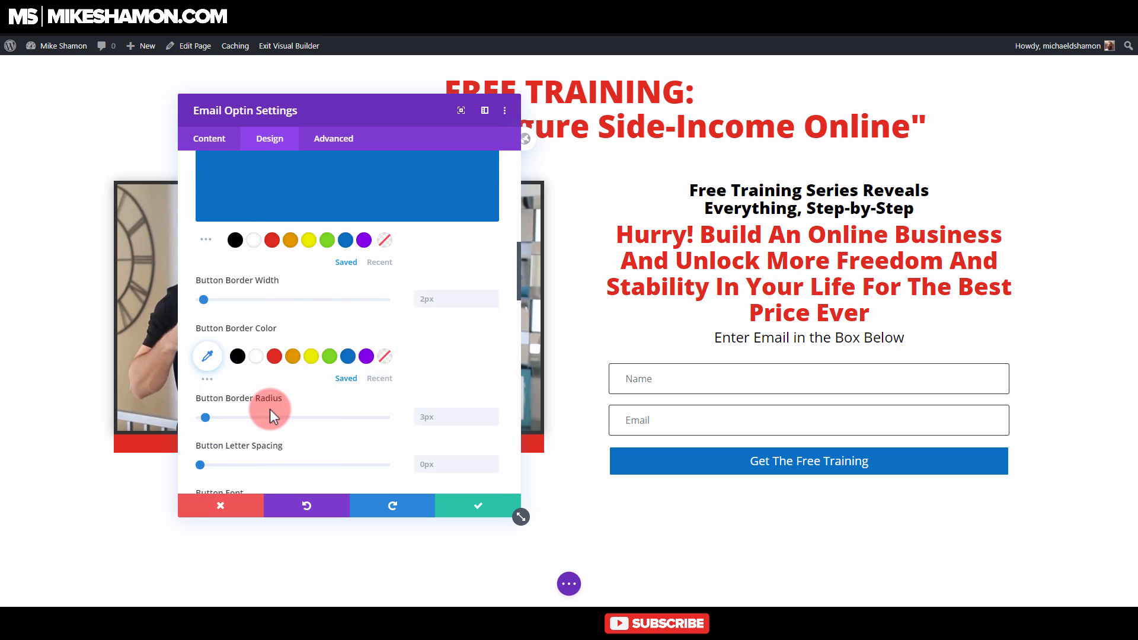
{"action": "scroll", "coordinate": [268, 407], "scroll_direction": "up", "scroll_amount": 5}
{"action": "scroll", "coordinate": [230, 205], "scroll_direction": "up", "scroll_amount": 3}
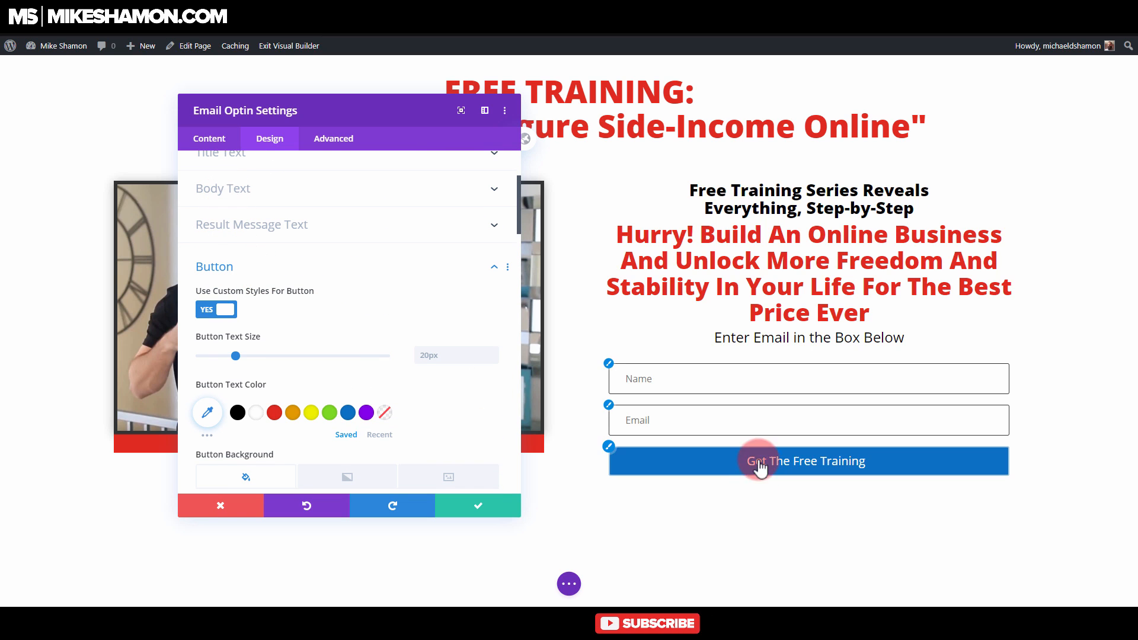
{"action": "scroll", "coordinate": [245, 335], "scroll_direction": "down", "scroll_amount": 3}
{"action": "scroll", "coordinate": [248, 341], "scroll_direction": "up", "scroll_amount": 2}
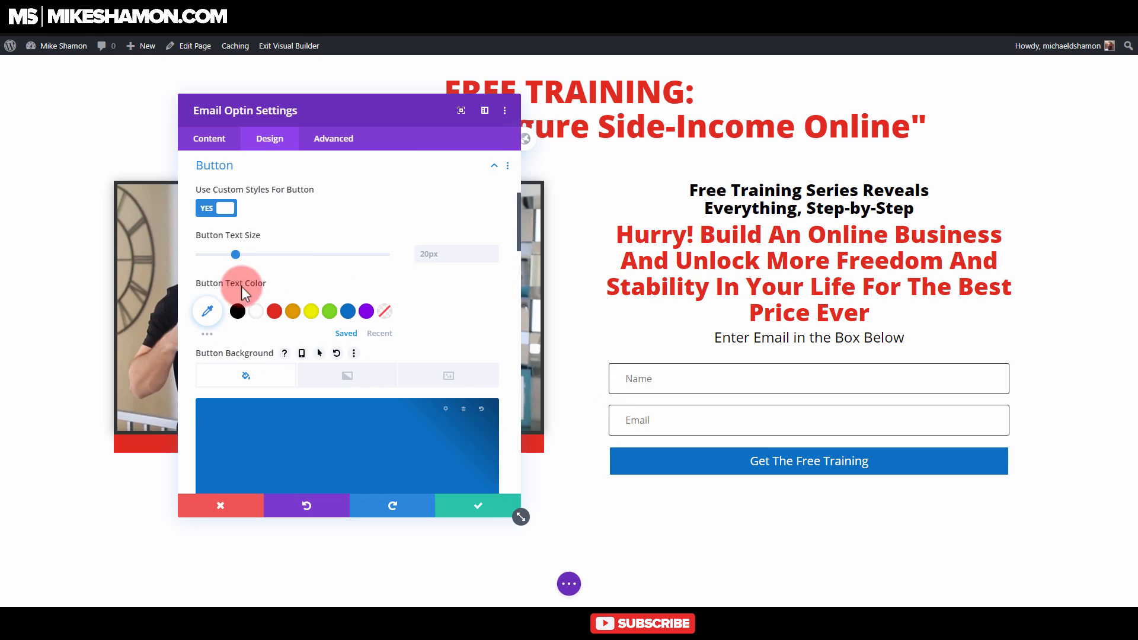
{"action": "left_click_drag", "start_coordinate": [236, 259], "coordinate": [258, 257]}
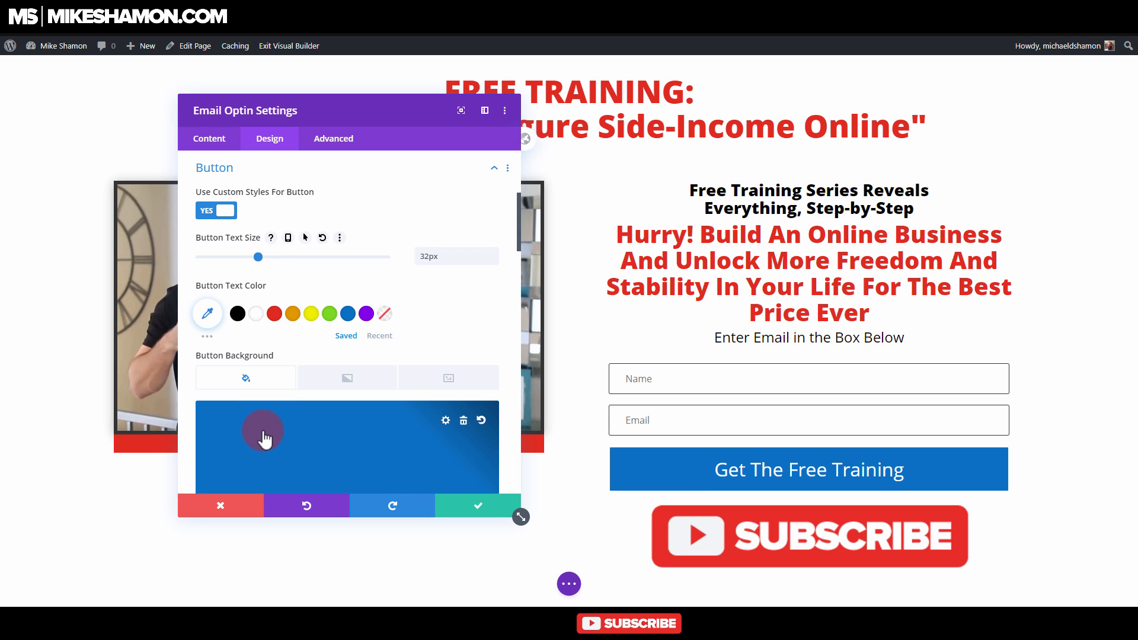
{"action": "scroll", "coordinate": [265, 434], "scroll_direction": "down", "scroll_amount": 15}
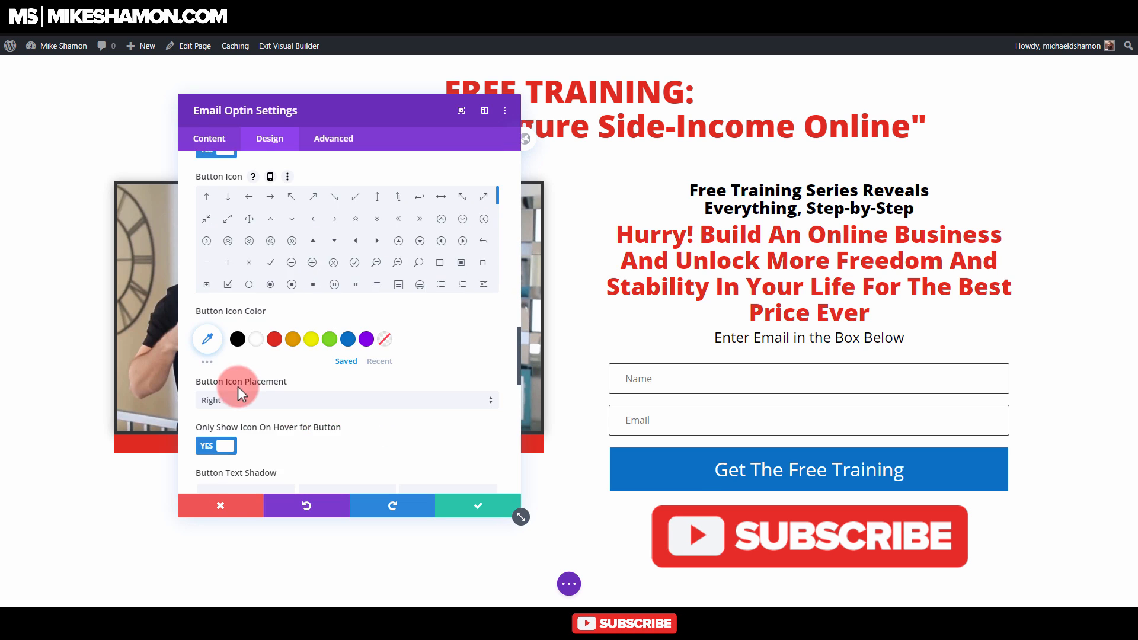
{"action": "scroll", "coordinate": [241, 348], "scroll_direction": "down", "scroll_amount": 4}
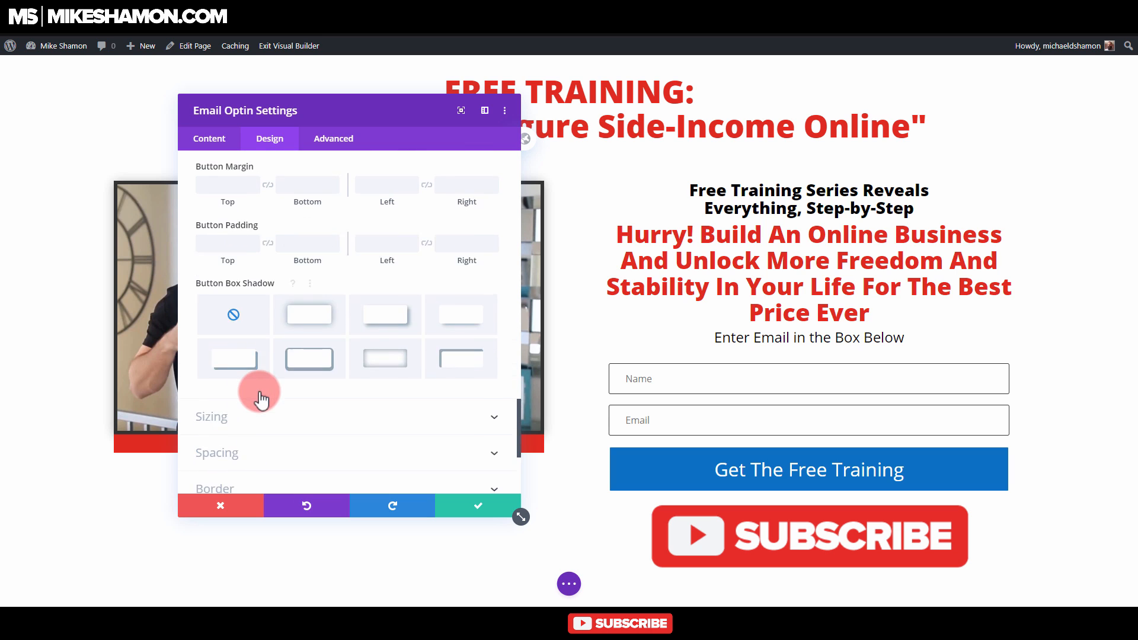
{"action": "scroll", "coordinate": [262, 392], "scroll_direction": "up", "scroll_amount": 4}
{"action": "scroll", "coordinate": [261, 365], "scroll_direction": "up", "scroll_amount": 15}
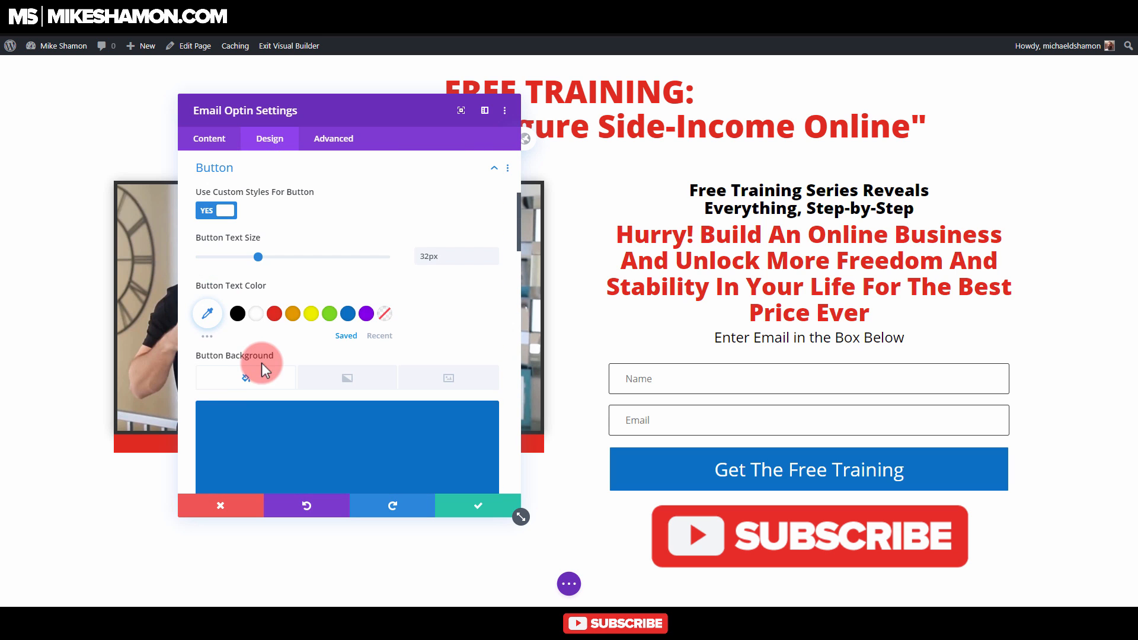
Step: Turn off the icon on the Email Optin module's button
{"action": "scroll", "coordinate": [258, 350], "scroll_direction": "down", "scroll_amount": 10}
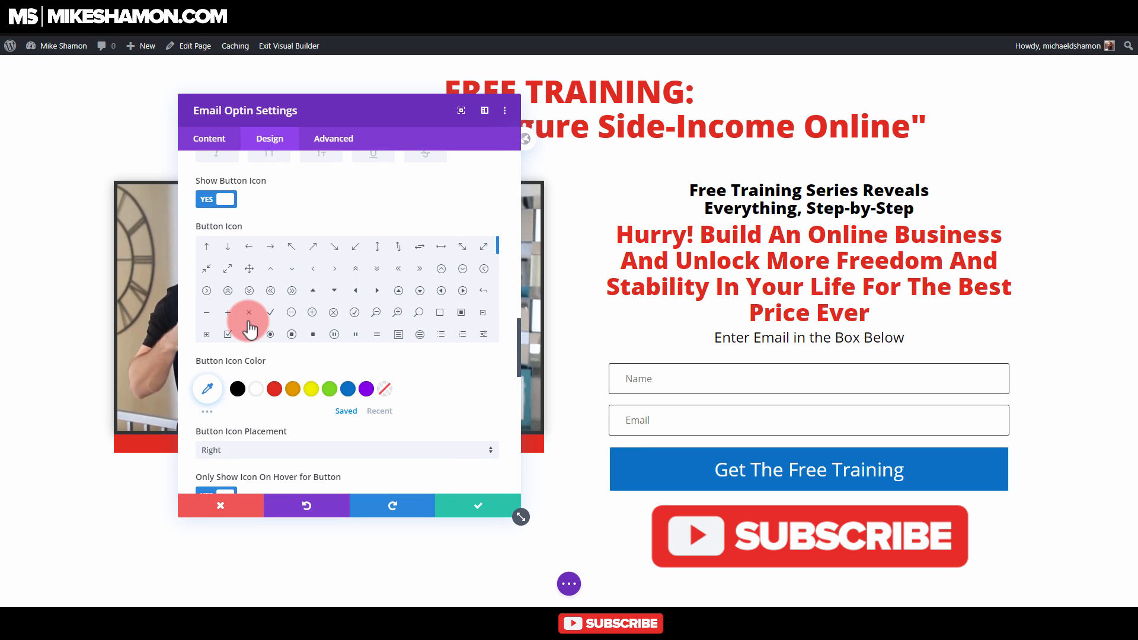
{"action": "left_click", "coordinate": [230, 201]}
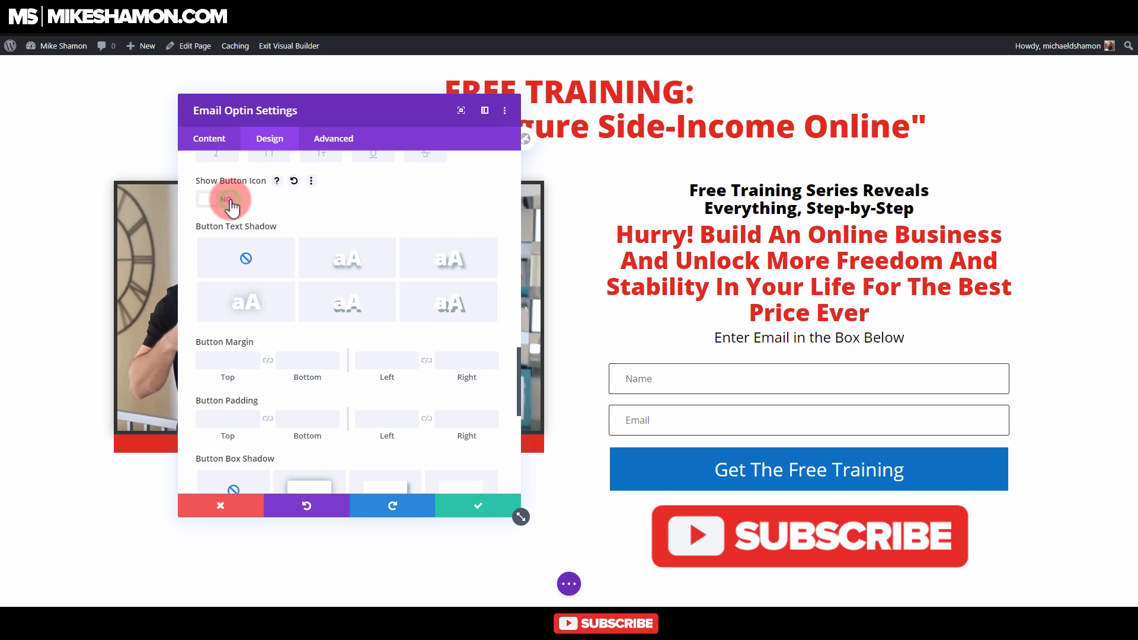
{"action": "left_click", "coordinate": [230, 201]}
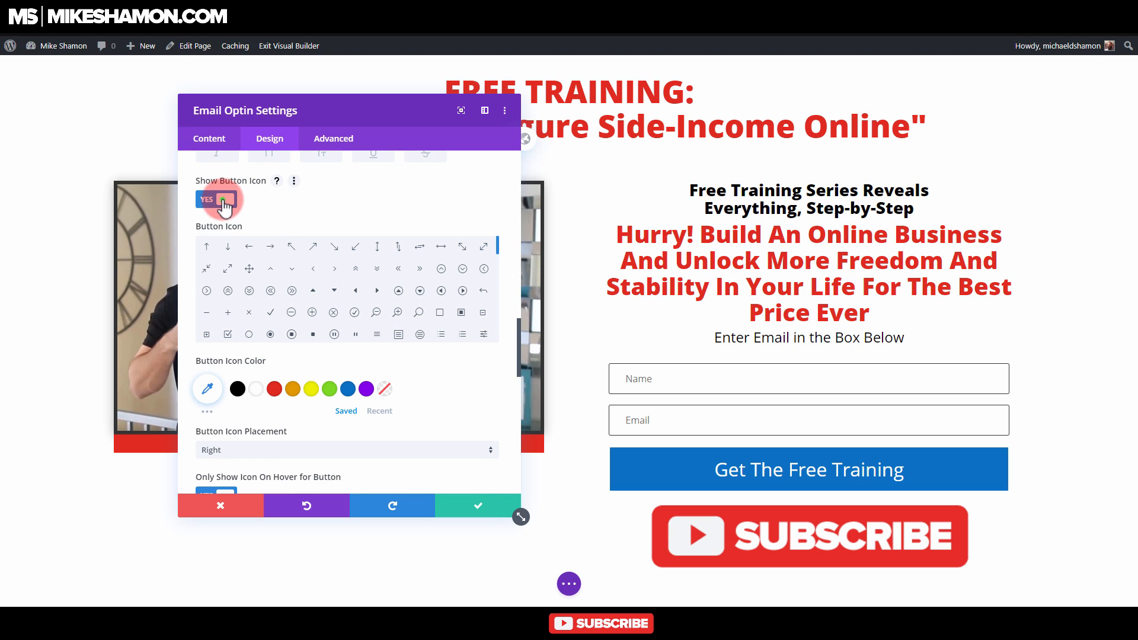
{"action": "left_click", "coordinate": [224, 202]}
{"action": "scroll", "coordinate": [249, 377], "scroll_direction": "down", "scroll_amount": 5}
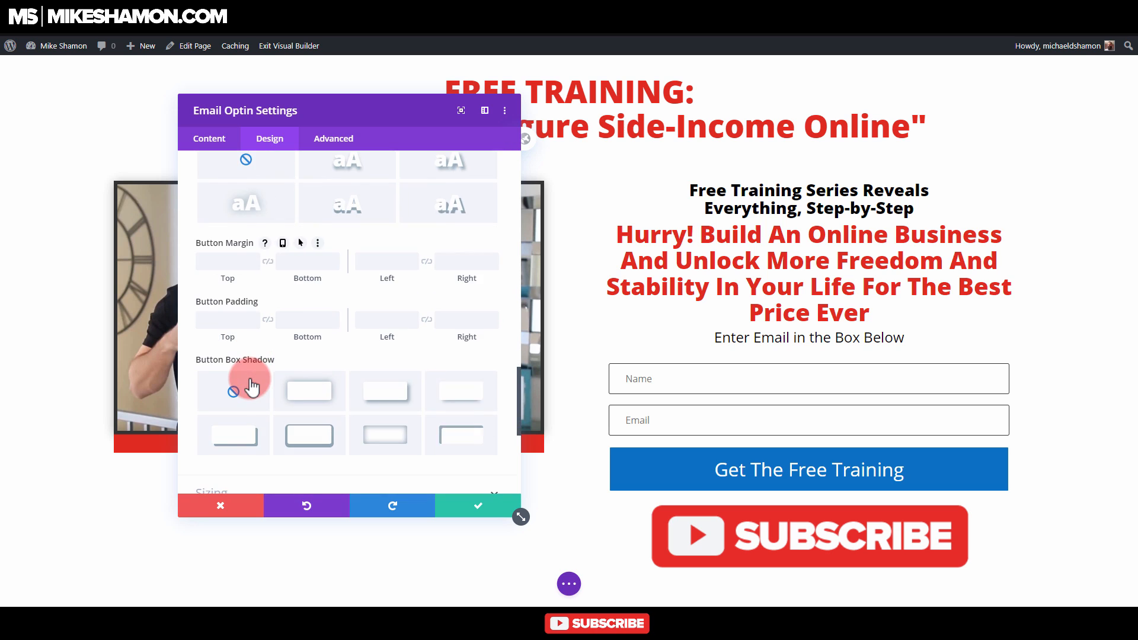
Step: Set the optin button's font weight to Ultra Bold and its font style to all caps, and save the module
{"action": "scroll", "coordinate": [254, 310], "scroll_direction": "up", "scroll_amount": 3}
{"action": "scroll", "coordinate": [254, 330], "scroll_direction": "up", "scroll_amount": 5}
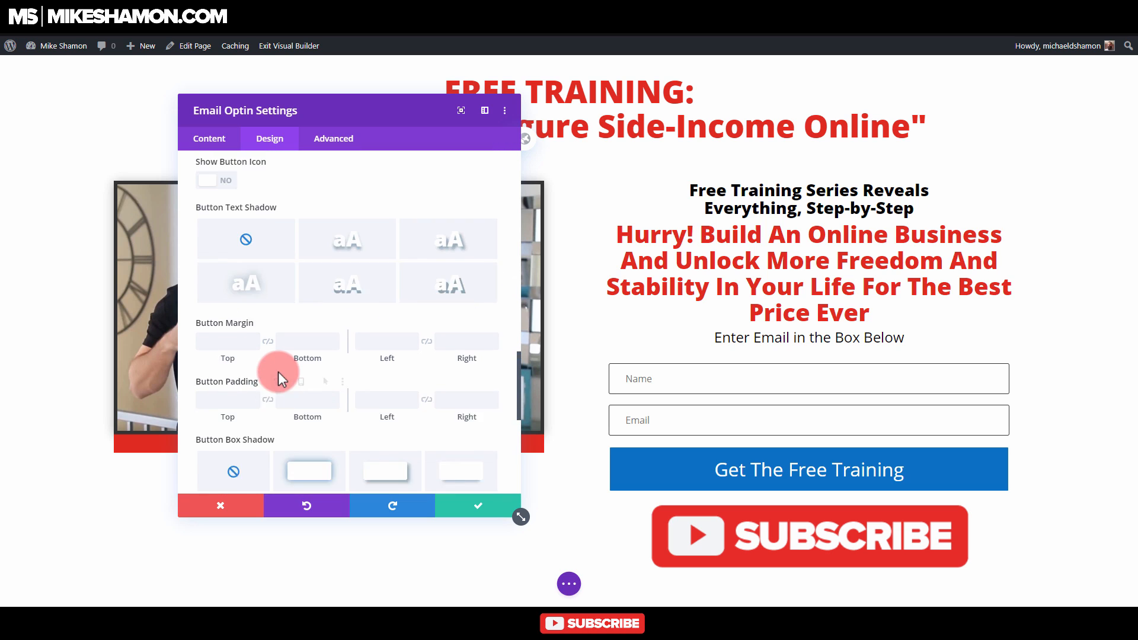
{"action": "left_click", "coordinate": [236, 306]}
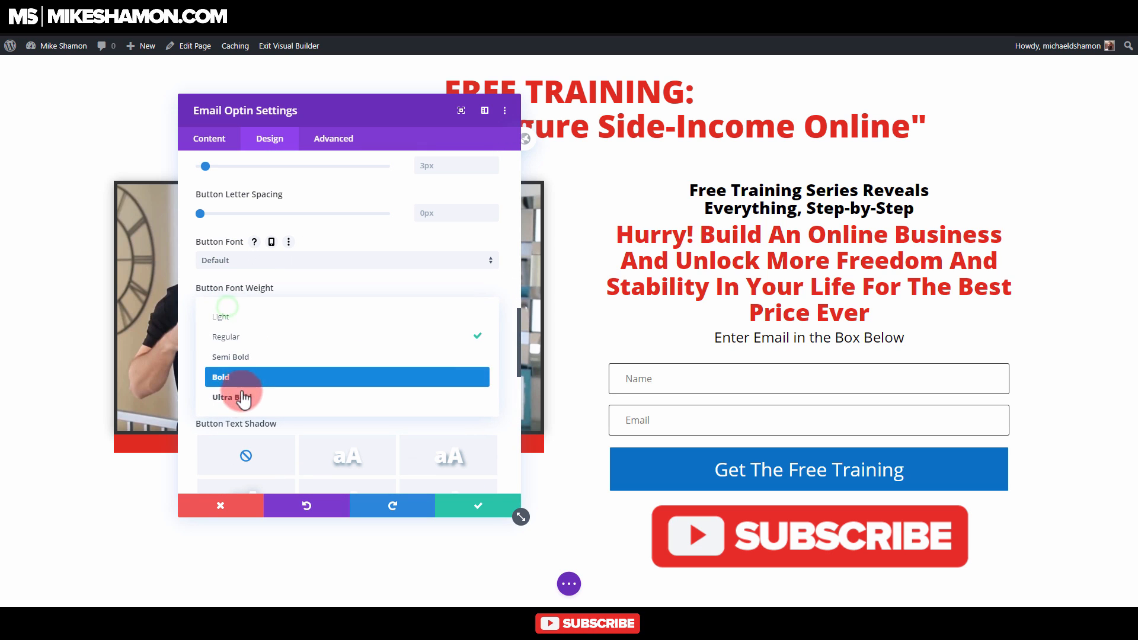
{"action": "left_click", "coordinate": [240, 397]}
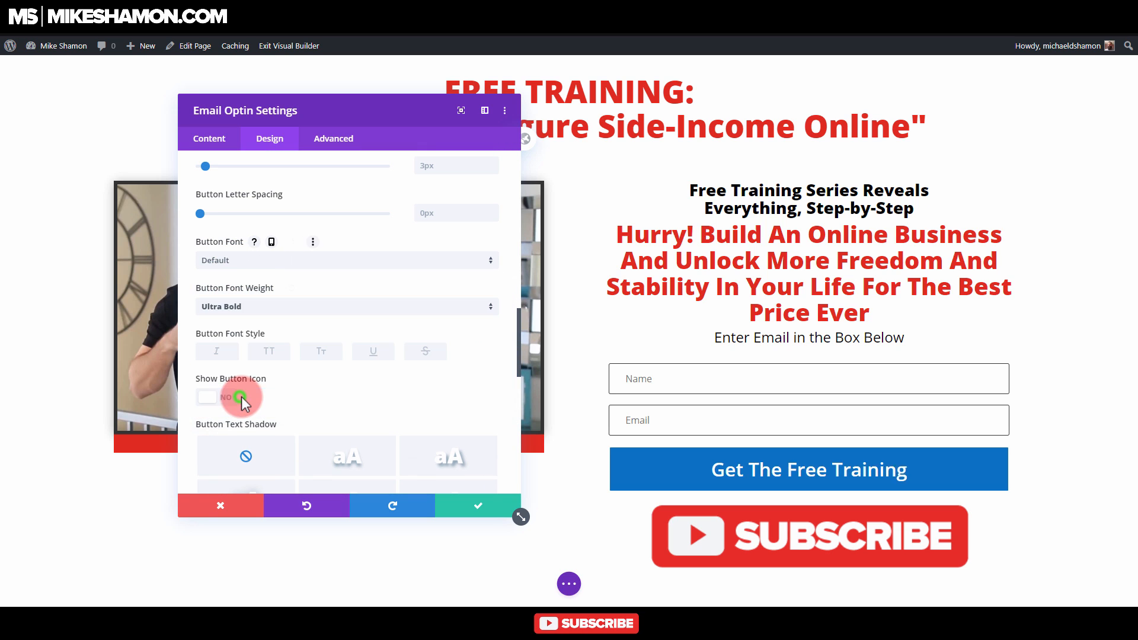
{"action": "left_click", "coordinate": [283, 352]}
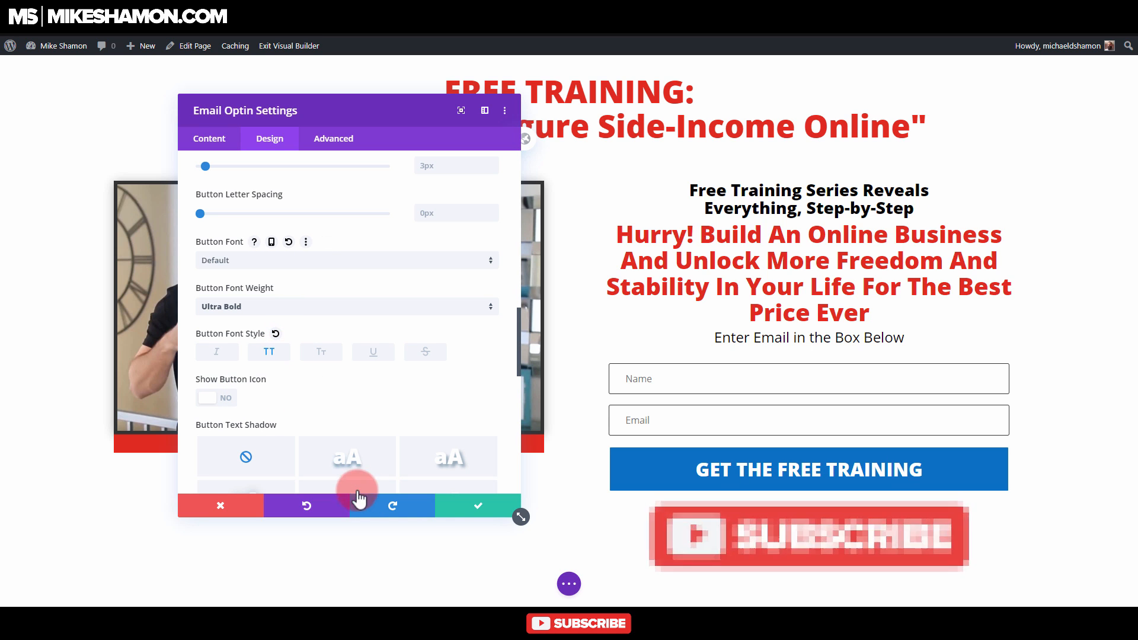
{"action": "left_click", "coordinate": [486, 505]}
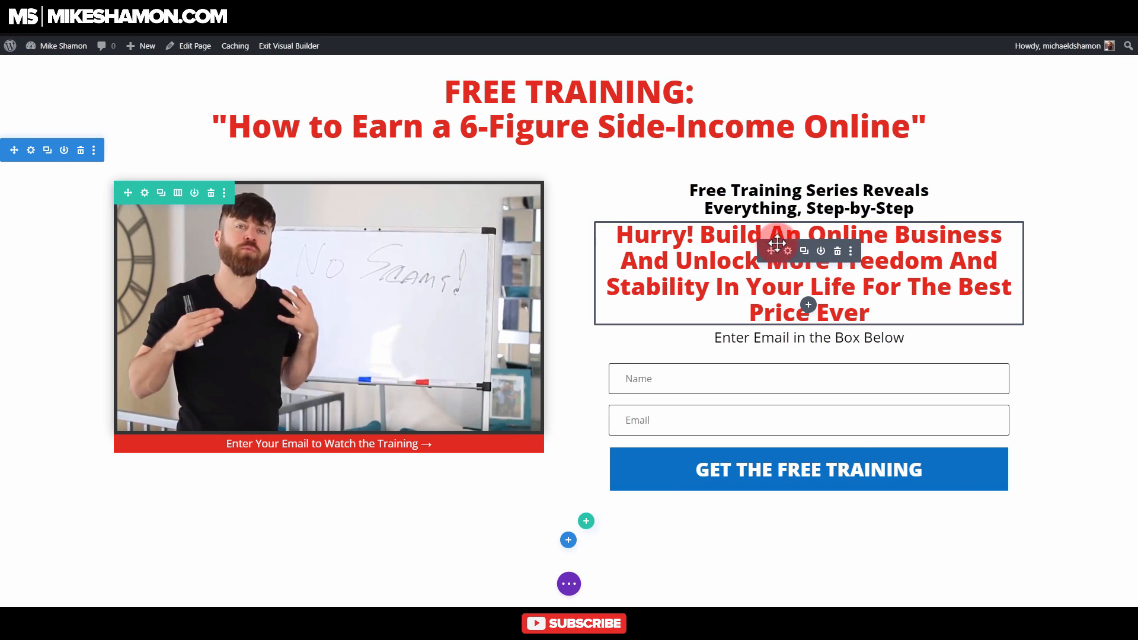
Step: Remove "And Stability" from the red "Hurry! Build An Online Business" text and save the module
{"action": "left_click", "coordinate": [792, 251]}
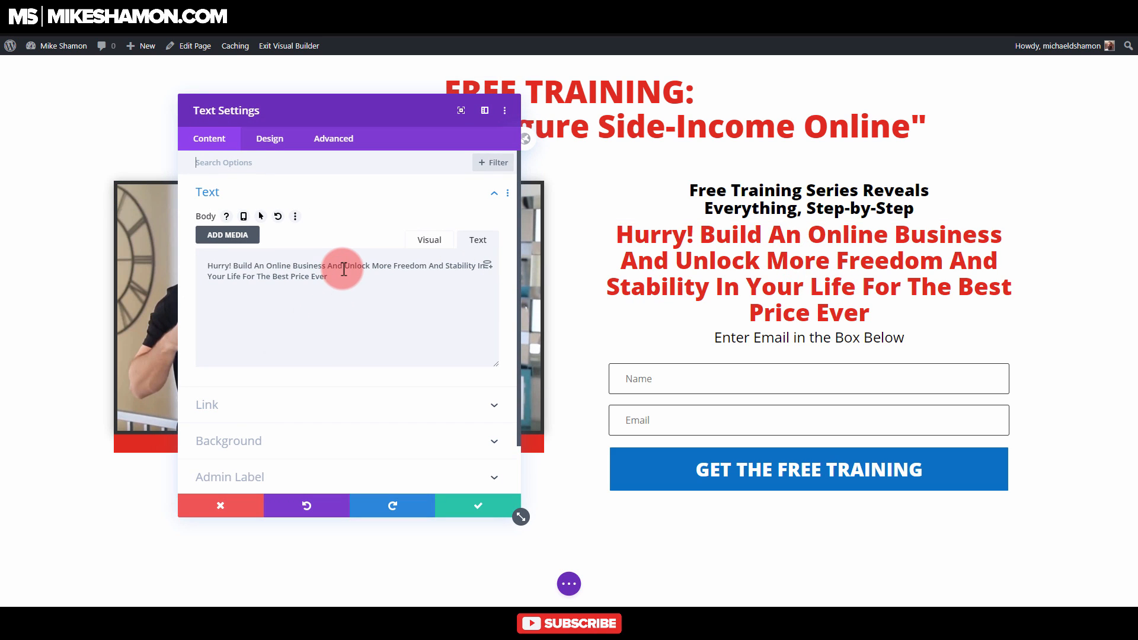
{"action": "left_click_drag", "start_coordinate": [346, 269], "coordinate": [242, 266]}
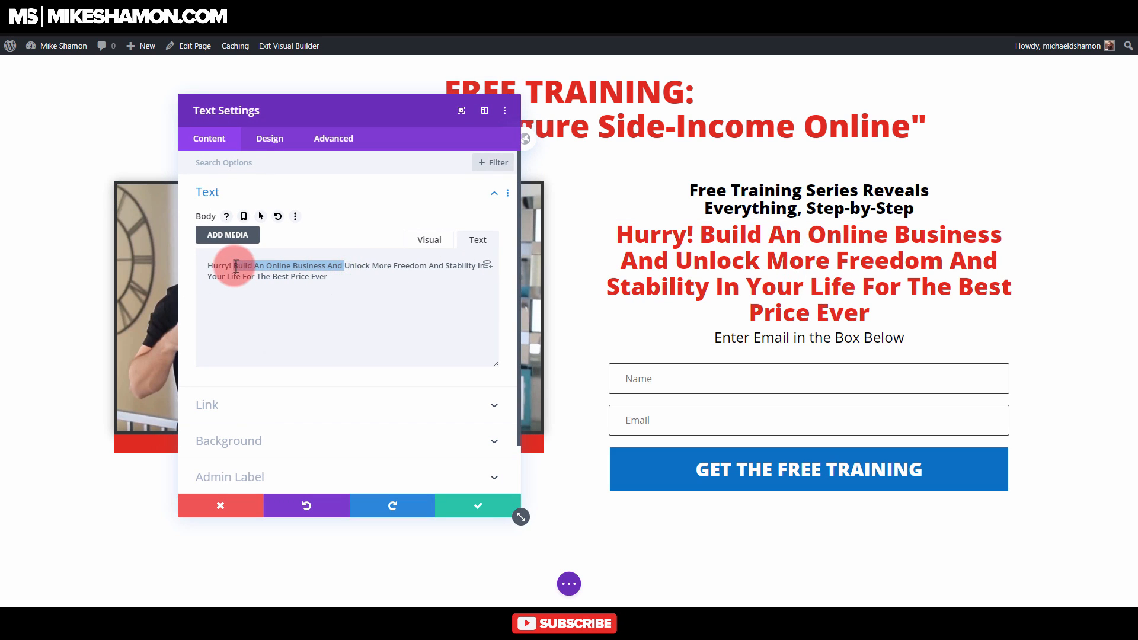
{"action": "left_click", "coordinate": [388, 275]}
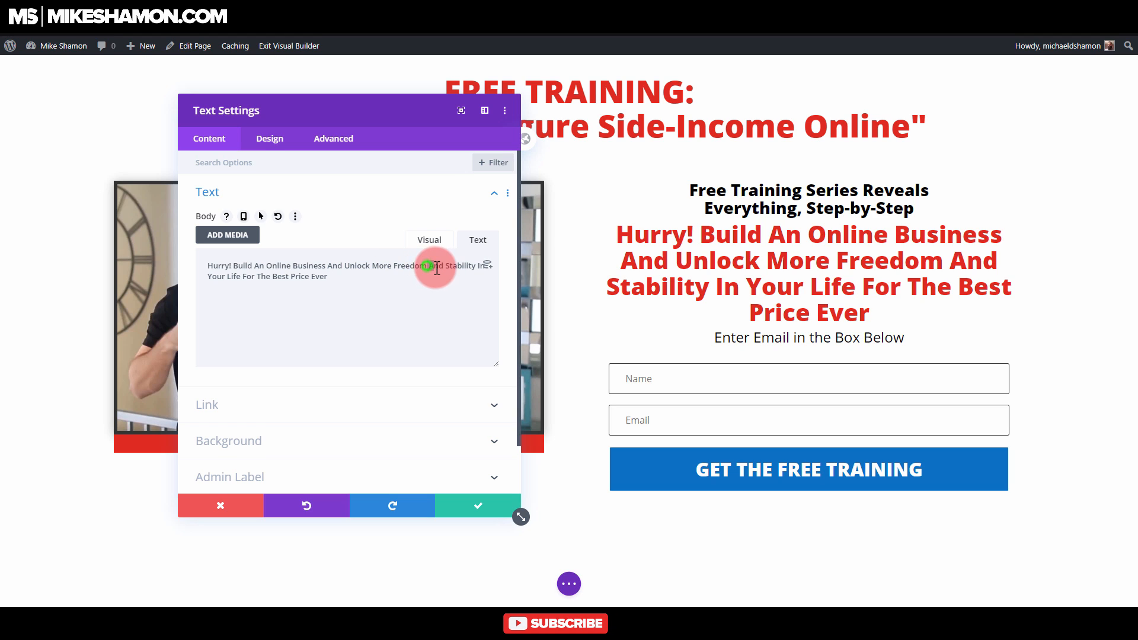
{"action": "key", "text": "BackSpace"}
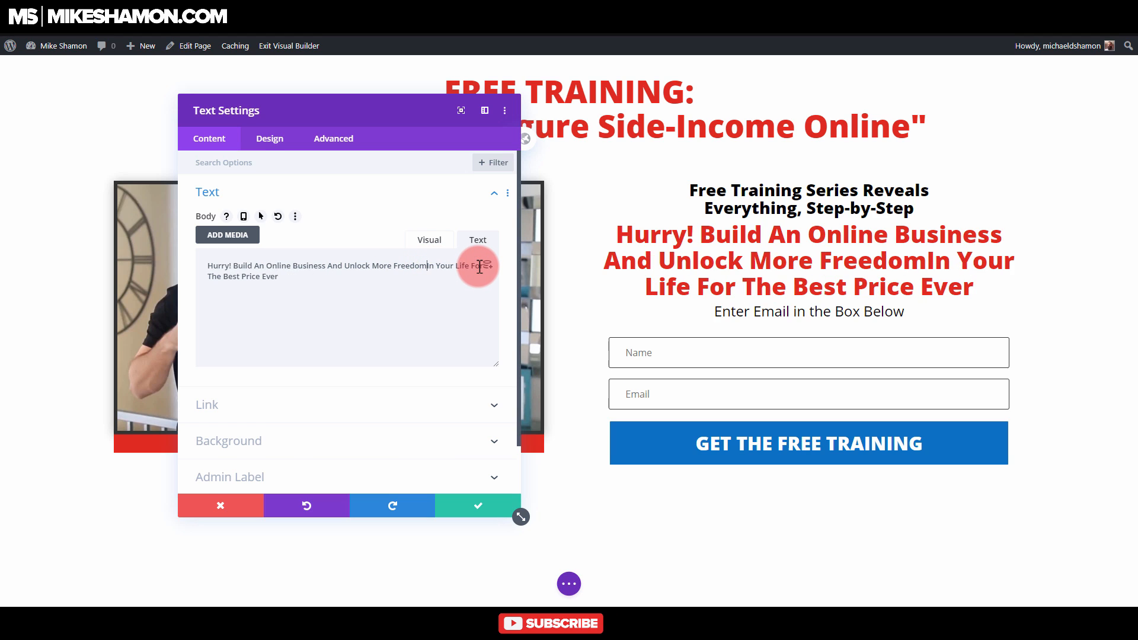
{"action": "left_click", "coordinate": [476, 504]}
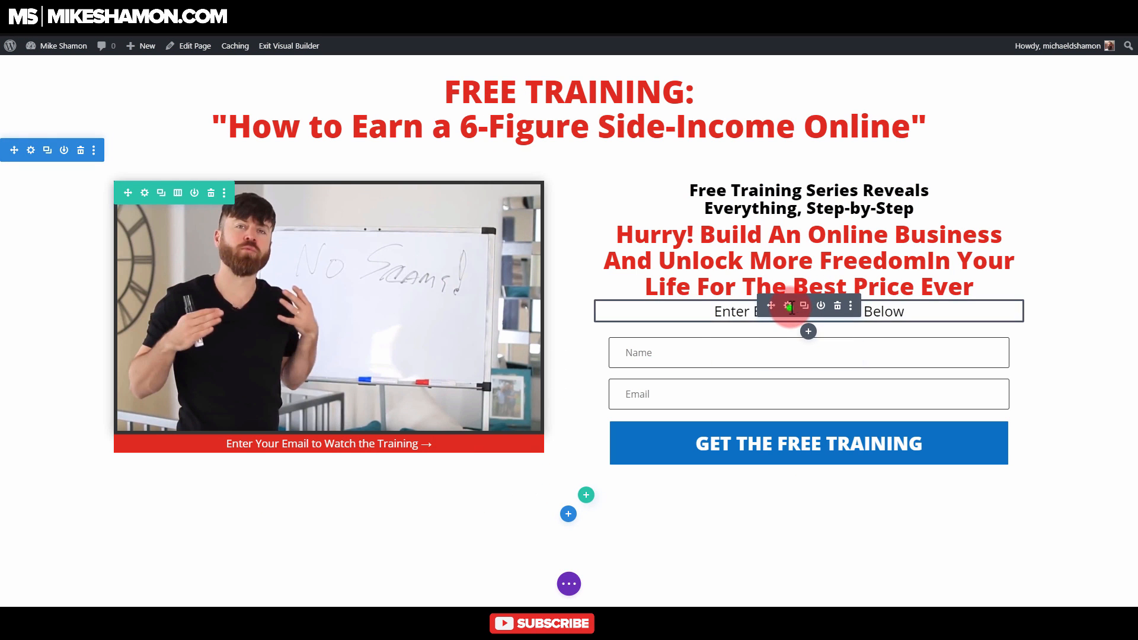
Step: Extend the line above the form to read "Enter Email in the Box Below to See the Training" and save the module
{"action": "left_click", "coordinate": [791, 311]}
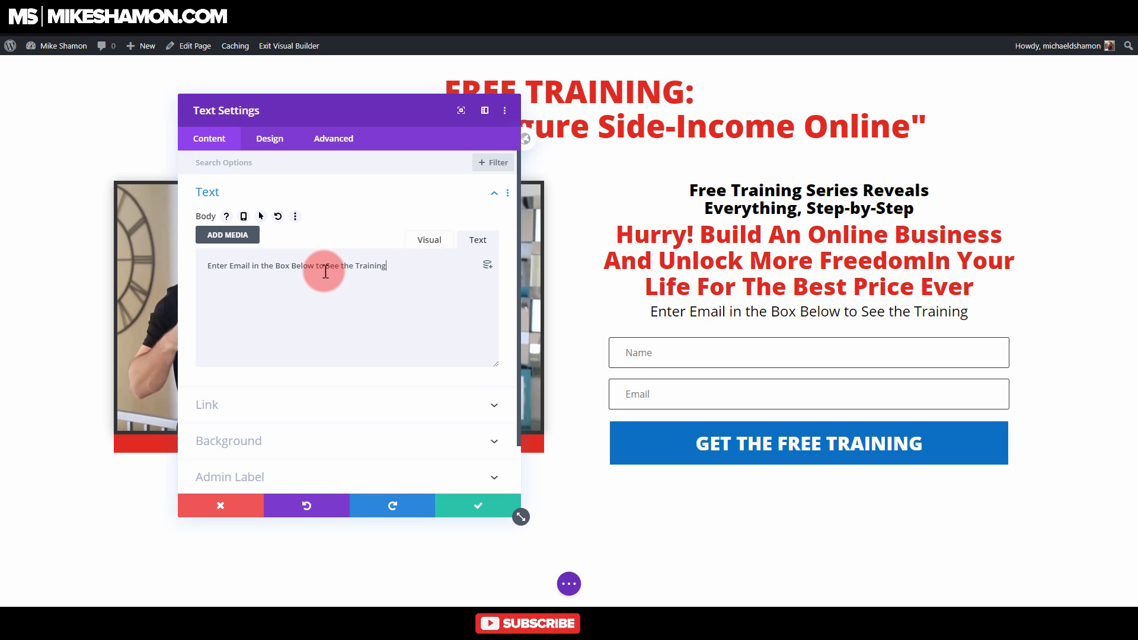
{"action": "left_click", "coordinate": [480, 505]}
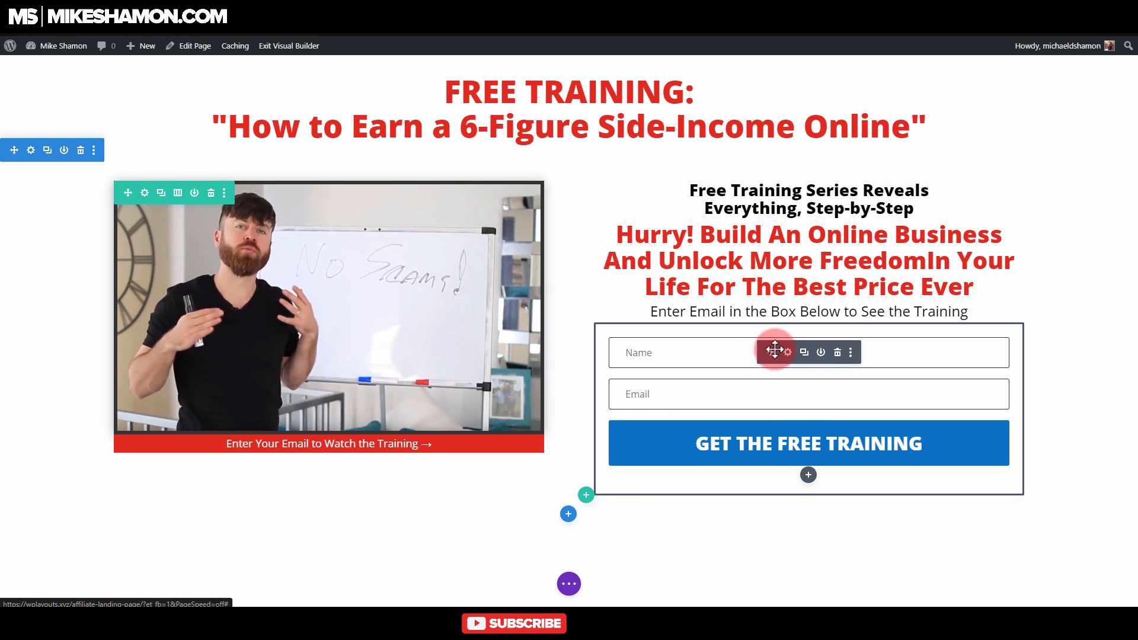
Step: Open the Email Optin module's settings, switch to Notepad, copy the ClickBank affiliate link and return to the page builder
{"action": "left_click", "coordinate": [788, 352]}
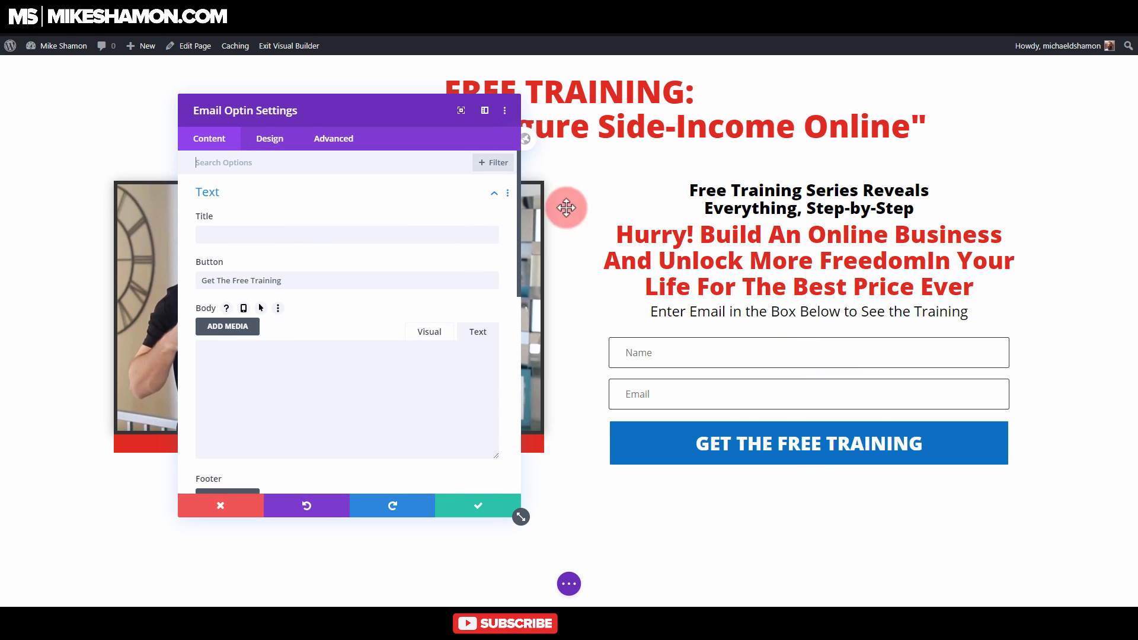
{"action": "key", "text": "alt+Tab"}
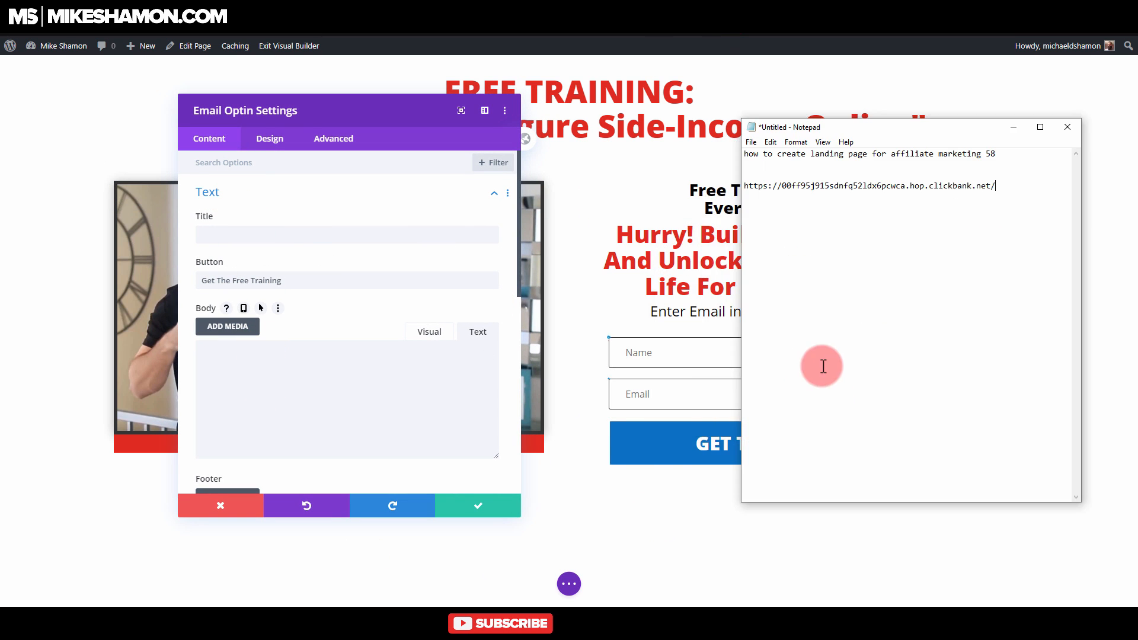
{"action": "left_click_drag", "start_coordinate": [1001, 186], "coordinate": [754, 191]}
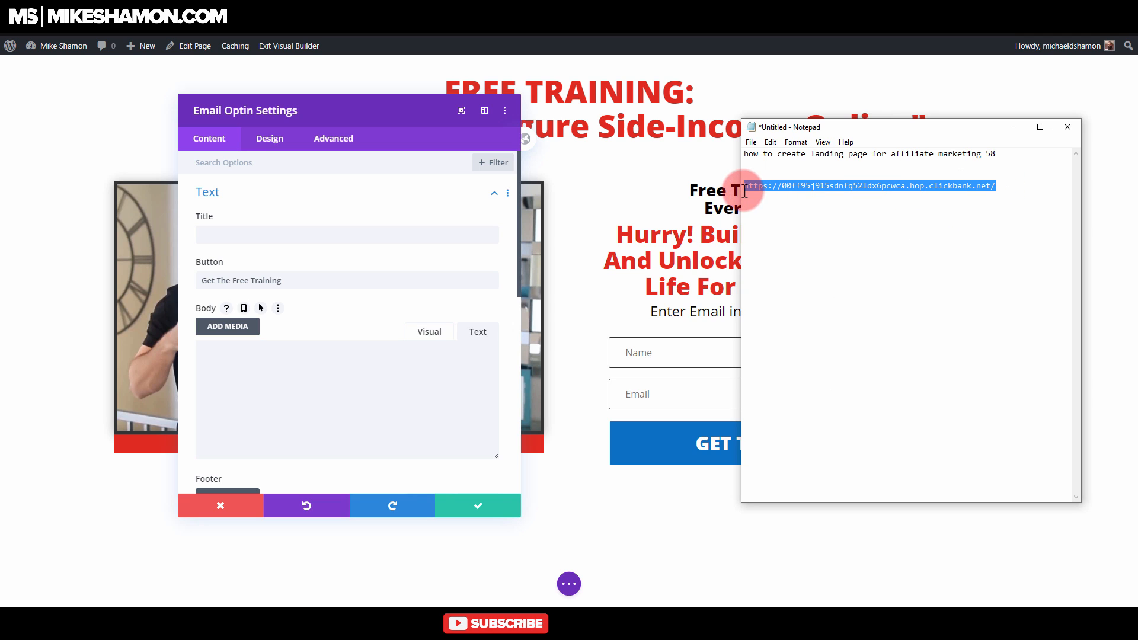
{"action": "key", "text": "alt+Tab"}
Step: Set the optin form's success action to redirect to a custom URL, paste the copied ClickBank link as Redirect URL and save
{"action": "left_click", "coordinate": [259, 189]}
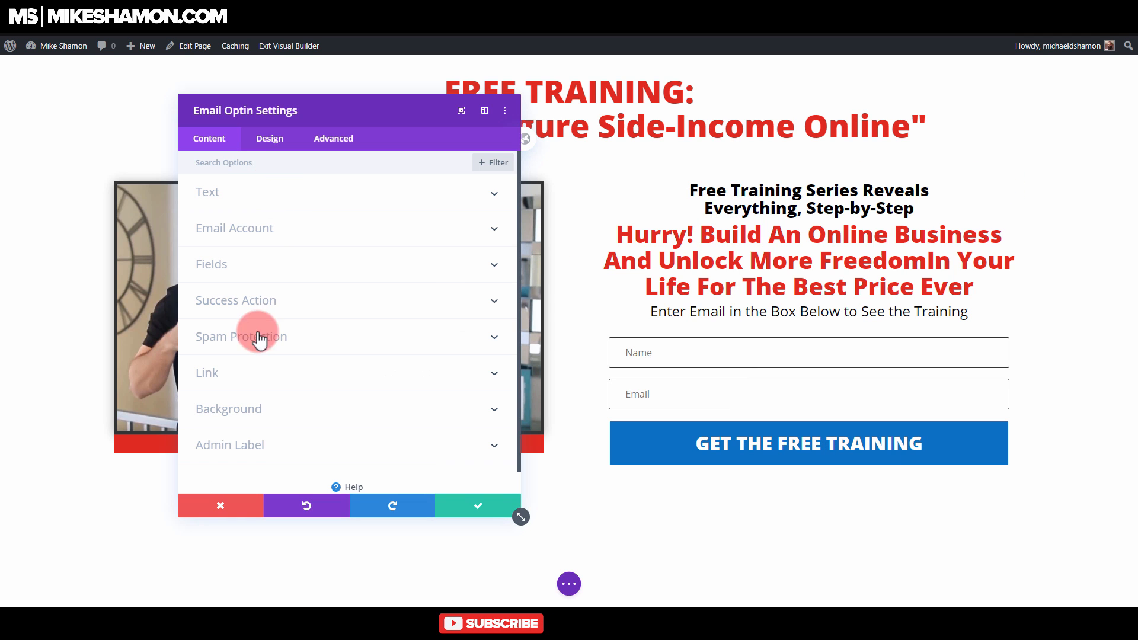
{"action": "left_click", "coordinate": [295, 301]}
{"action": "left_click", "coordinate": [262, 223]}
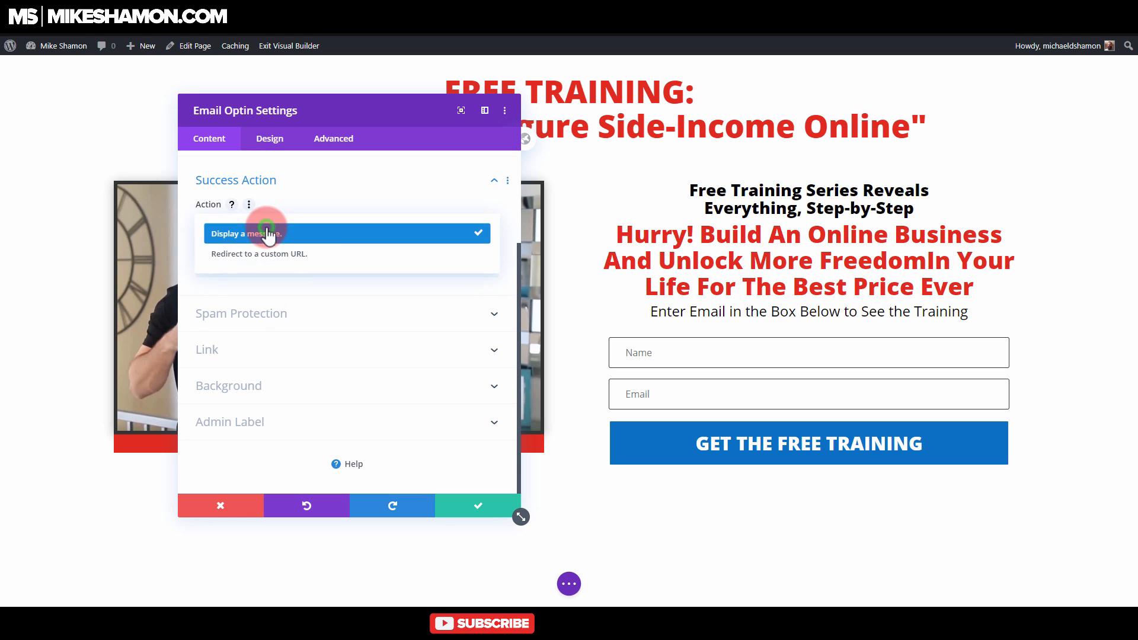
{"action": "left_click", "coordinate": [264, 255]}
{"action": "left_click", "coordinate": [263, 268]}
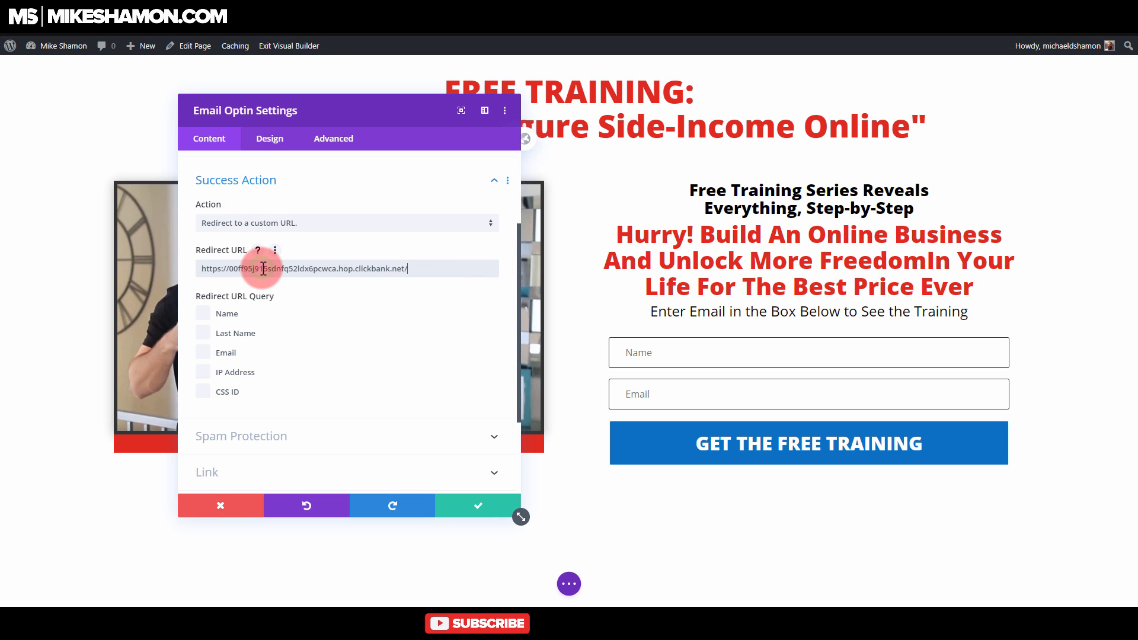
{"action": "left_click", "coordinate": [475, 506]}
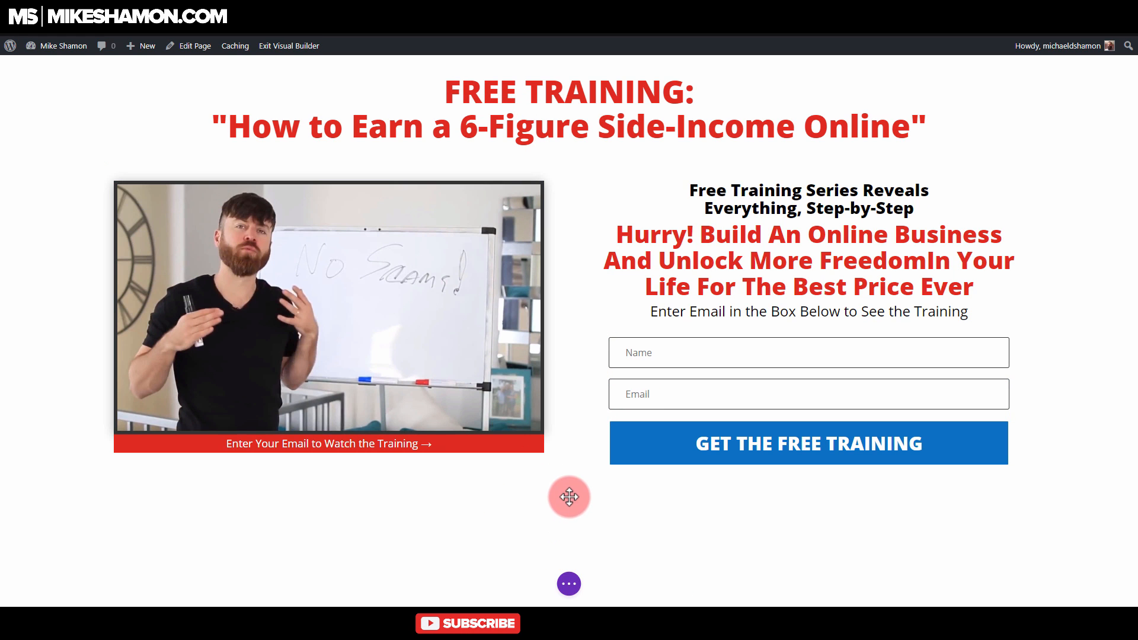
Step: Duplicate the black "Free Training Series Reveals Everything, Step-by-Step" text module
{"action": "left_click", "coordinate": [792, 189]}
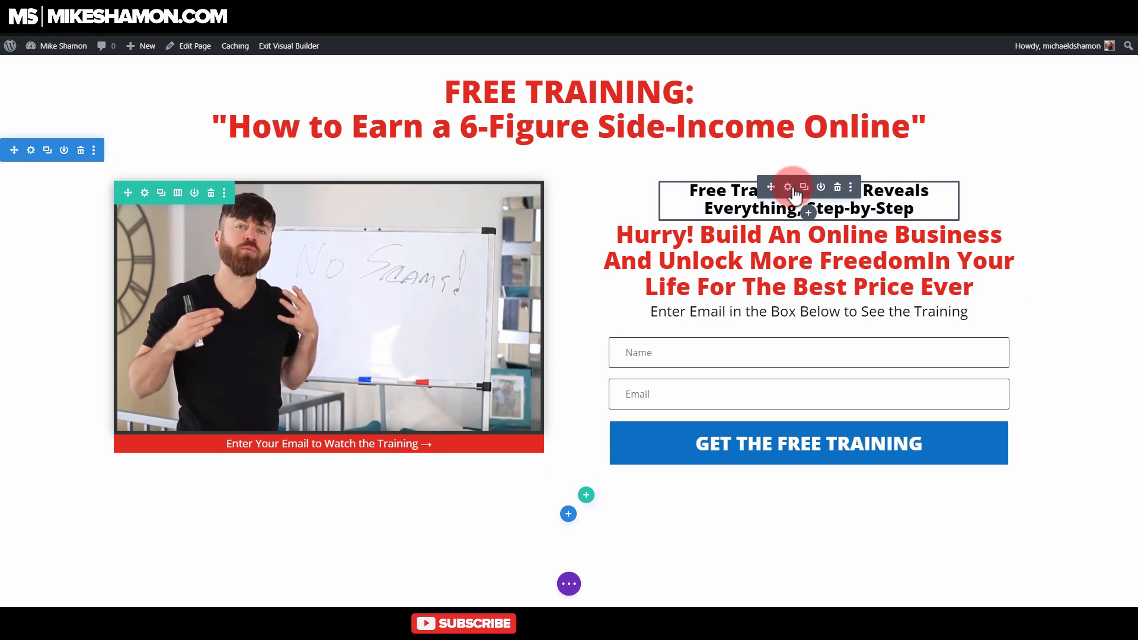
{"action": "left_click", "coordinate": [805, 187]}
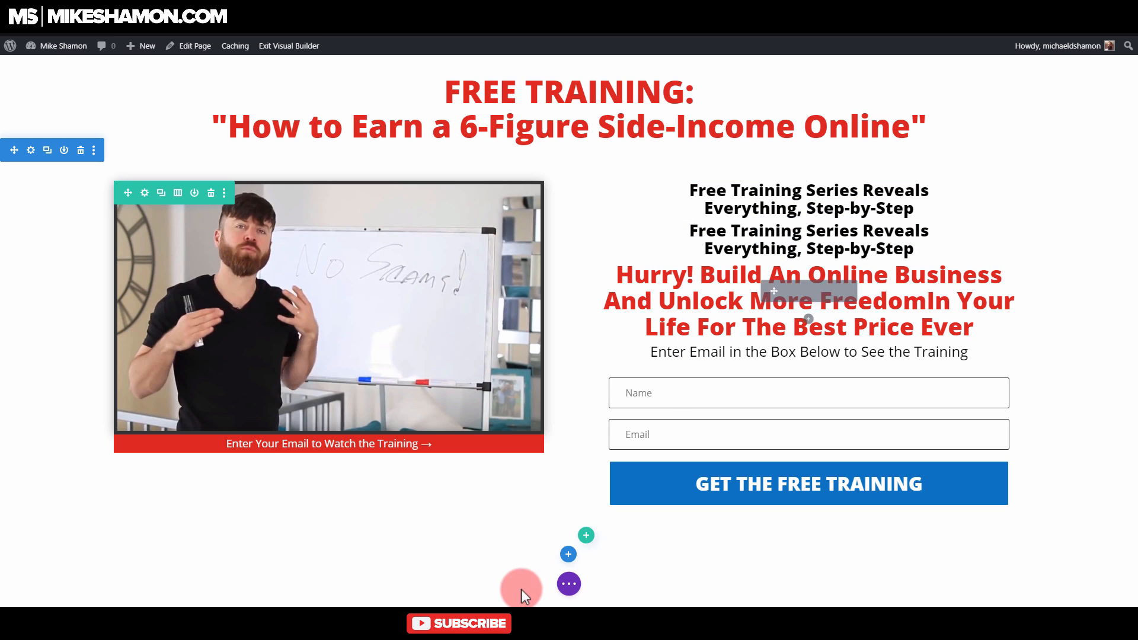
Step: Insert a regular section with a single-column row below the optin section and move the duplicated "Free Training Series" text module into it
{"action": "left_click", "coordinate": [569, 554]}
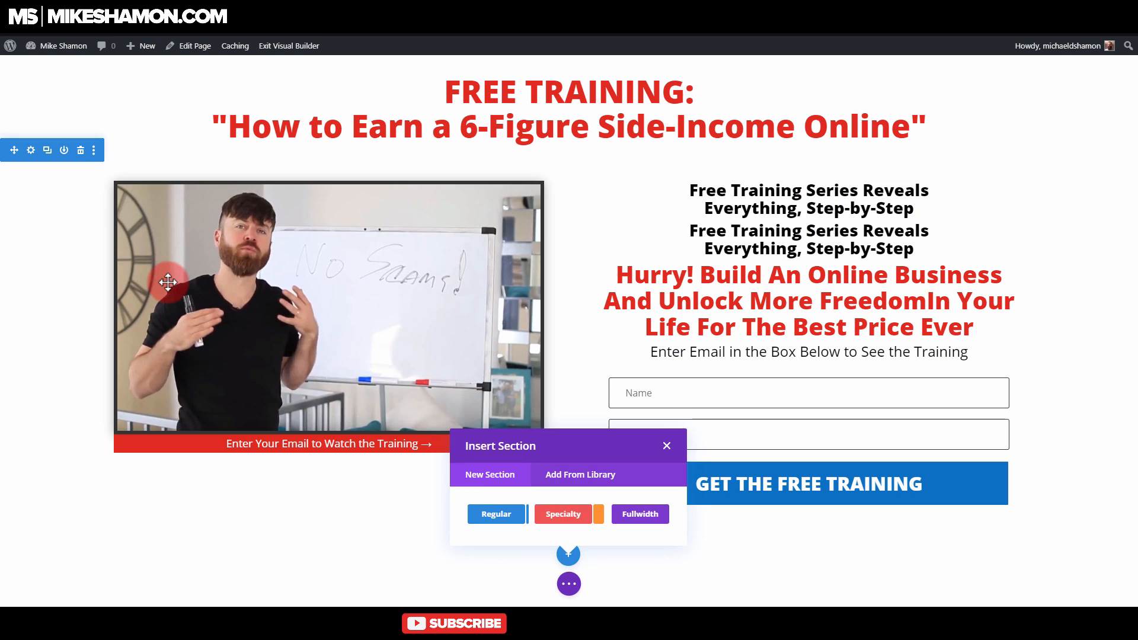
{"action": "left_click", "coordinate": [501, 515]}
{"action": "left_click", "coordinate": [564, 385]}
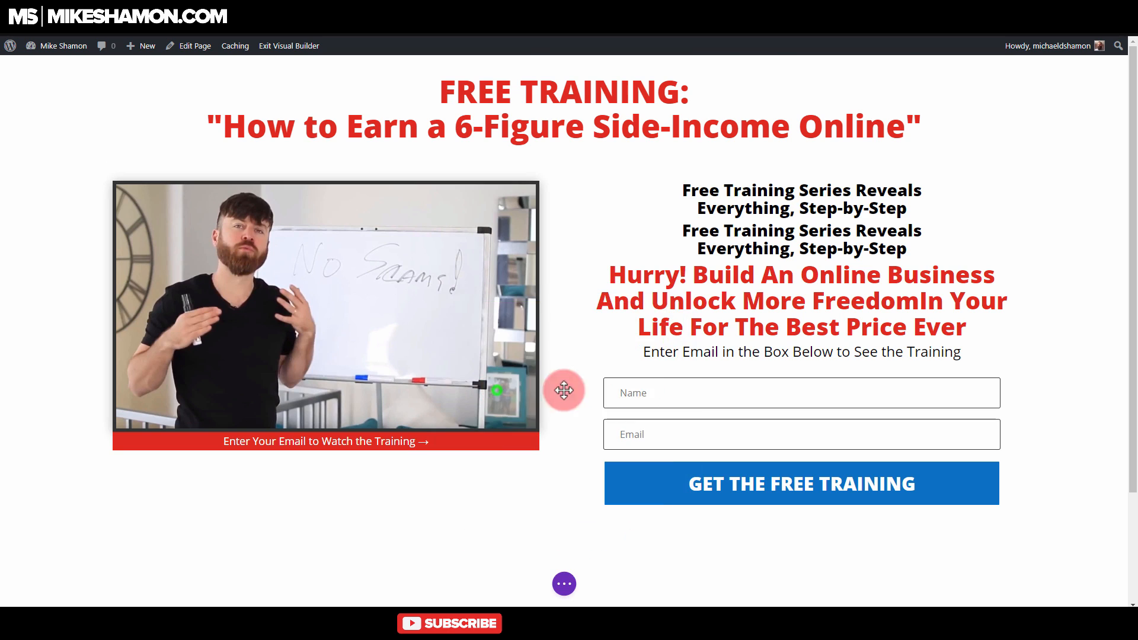
{"action": "left_click", "coordinate": [657, 92]}
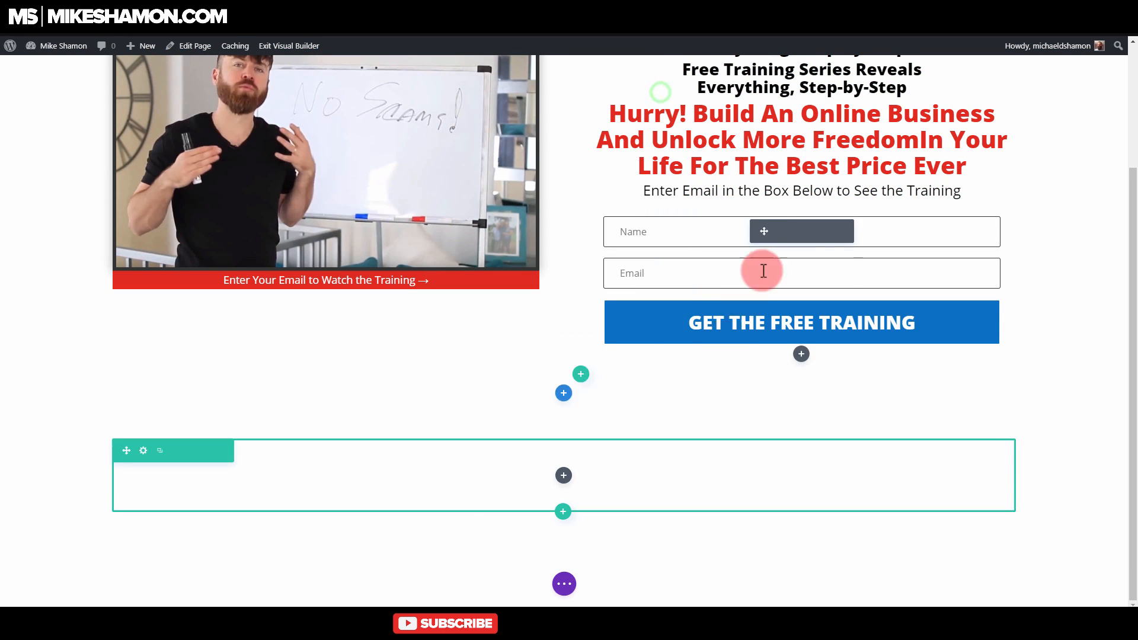
{"action": "scroll", "coordinate": [765, 267], "scroll_direction": "up", "scroll_amount": 2}
{"action": "left_click_drag", "start_coordinate": [763, 200], "coordinate": [560, 488]}
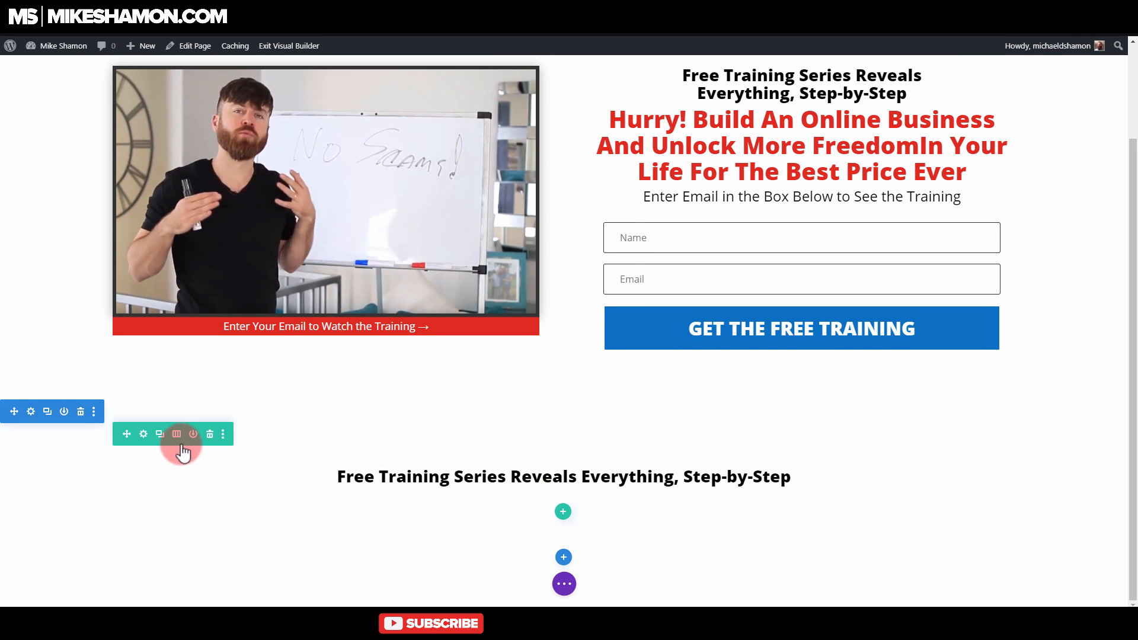
Step: Set the new row's linked top and bottom margin and padding to 0 and save the row
{"action": "left_click", "coordinate": [143, 434]}
{"action": "left_click", "coordinate": [271, 140]}
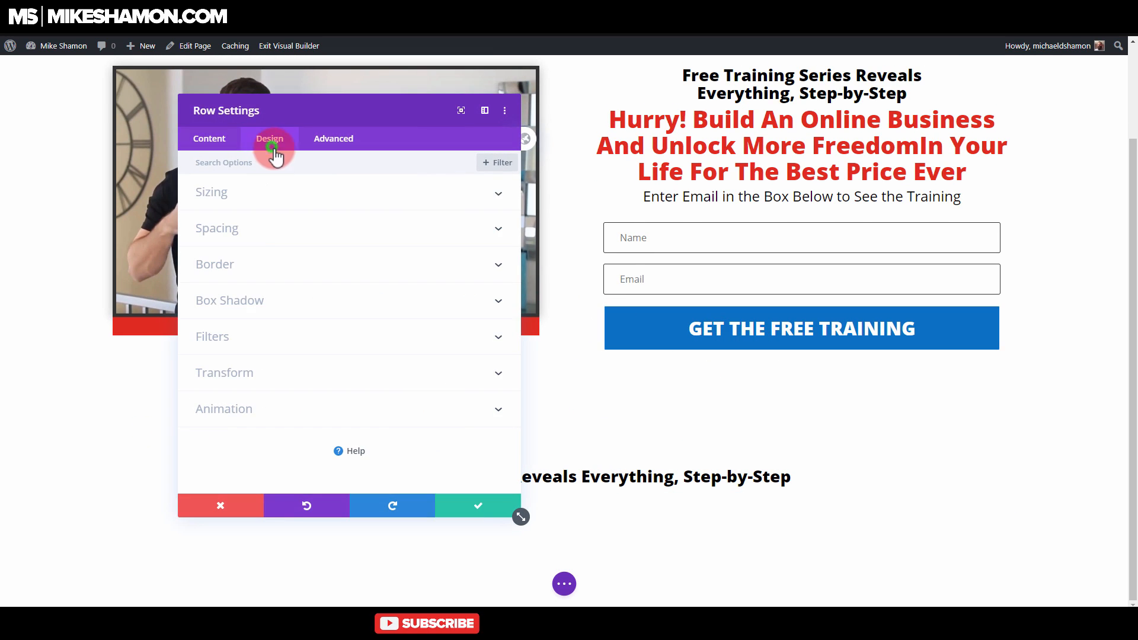
{"action": "left_click", "coordinate": [262, 225]}
{"action": "left_click", "coordinate": [231, 211]}
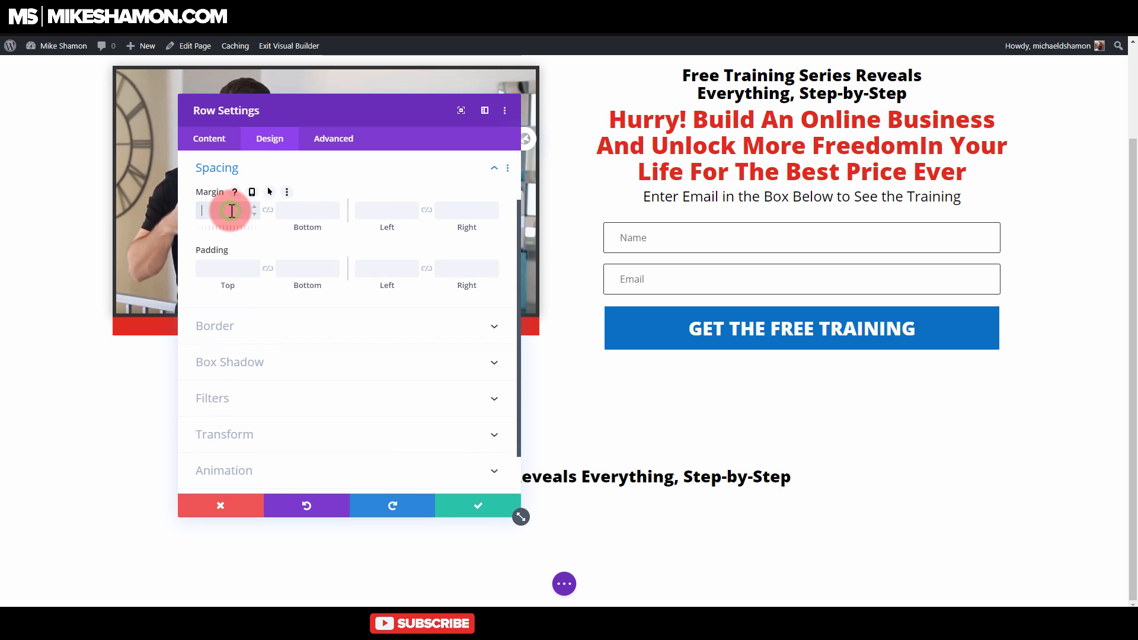
{"action": "type", "text": "0"}
{"action": "left_click", "coordinate": [269, 210]}
{"action": "left_click", "coordinate": [223, 268]}
{"action": "type", "text": "0"}
{"action": "left_click", "coordinate": [267, 269]}
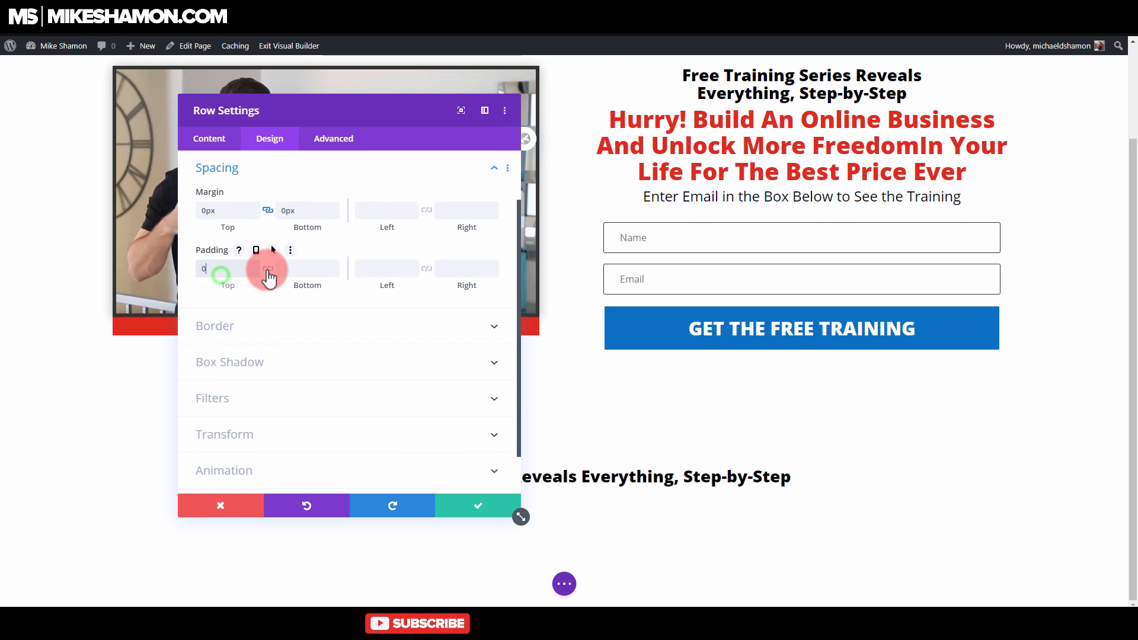
{"action": "left_click", "coordinate": [505, 514]}
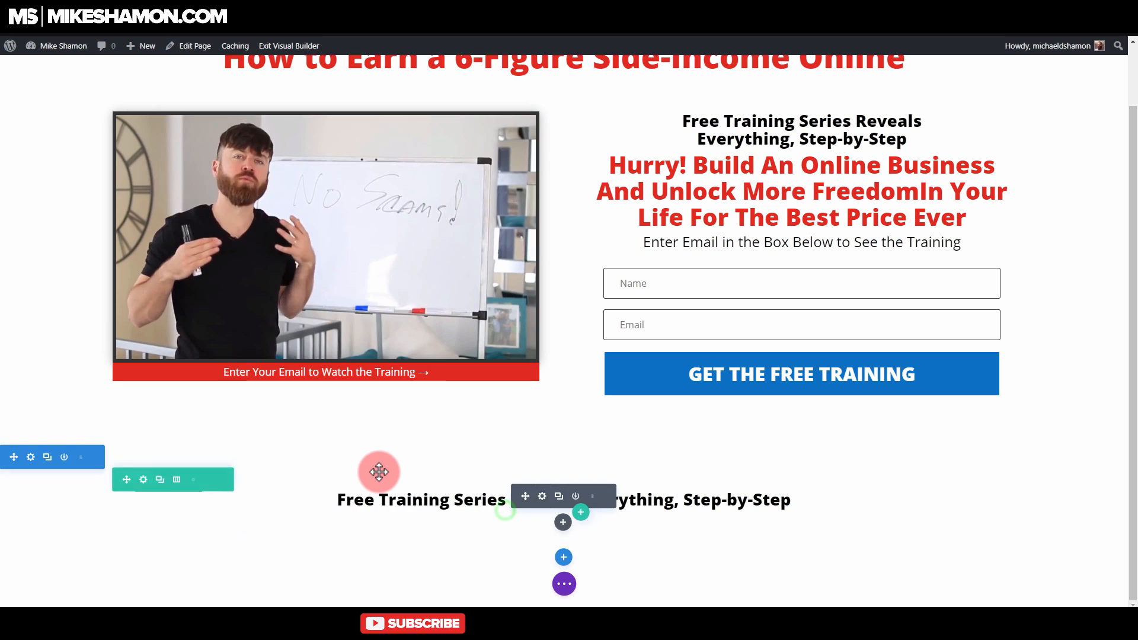
Step: Set the new section's linked top and bottom margin to 0px and padding to 16px, and save the section
{"action": "left_click", "coordinate": [31, 455]}
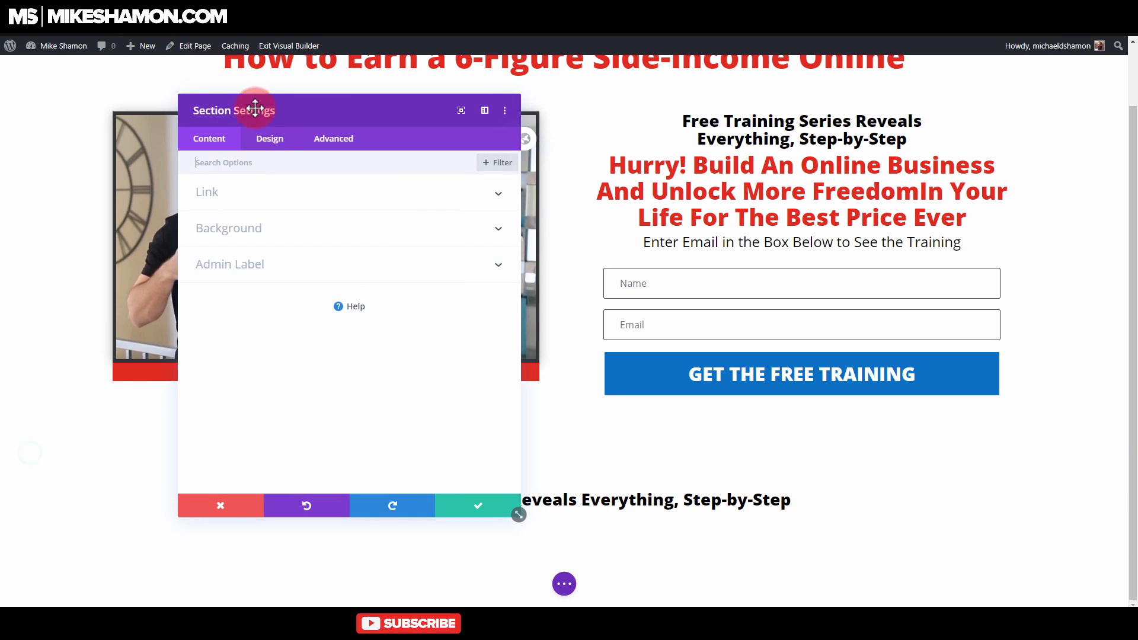
{"action": "left_click", "coordinate": [268, 139]}
{"action": "left_click", "coordinate": [265, 297]}
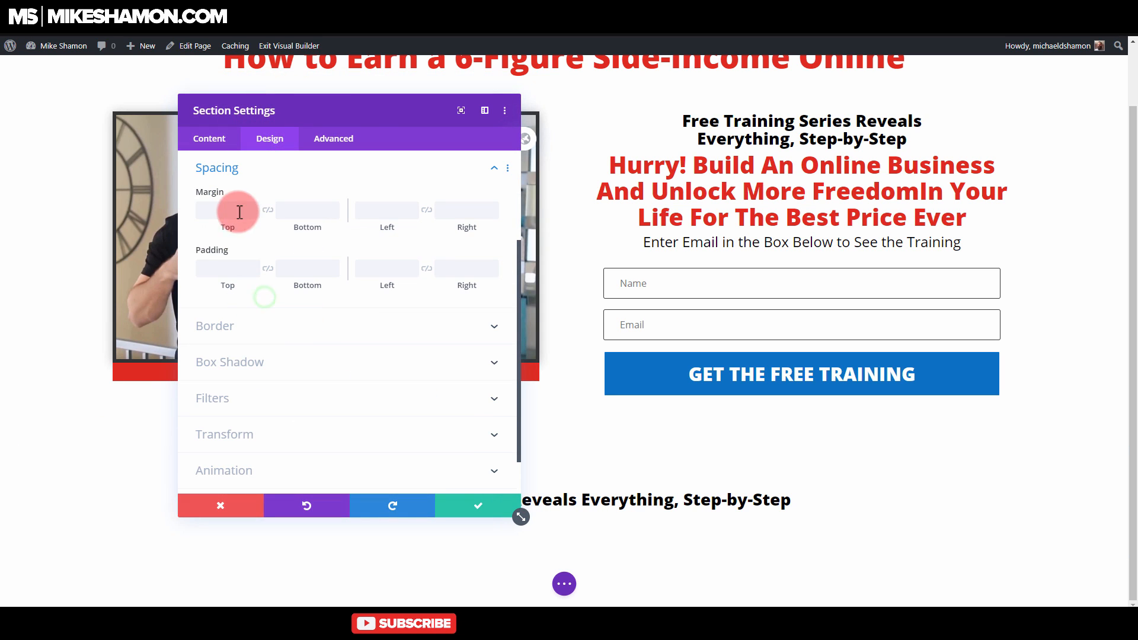
{"action": "left_click", "coordinate": [269, 212]}
{"action": "left_click", "coordinate": [233, 272]}
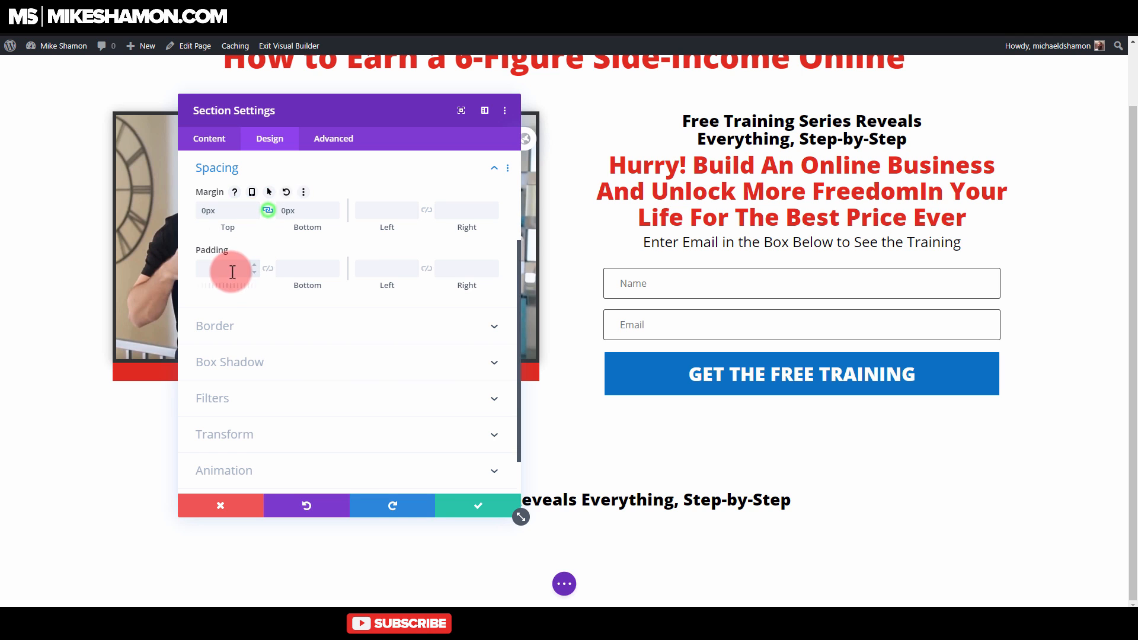
{"action": "type", "text": "0"}
{"action": "left_click", "coordinate": [268, 270]}
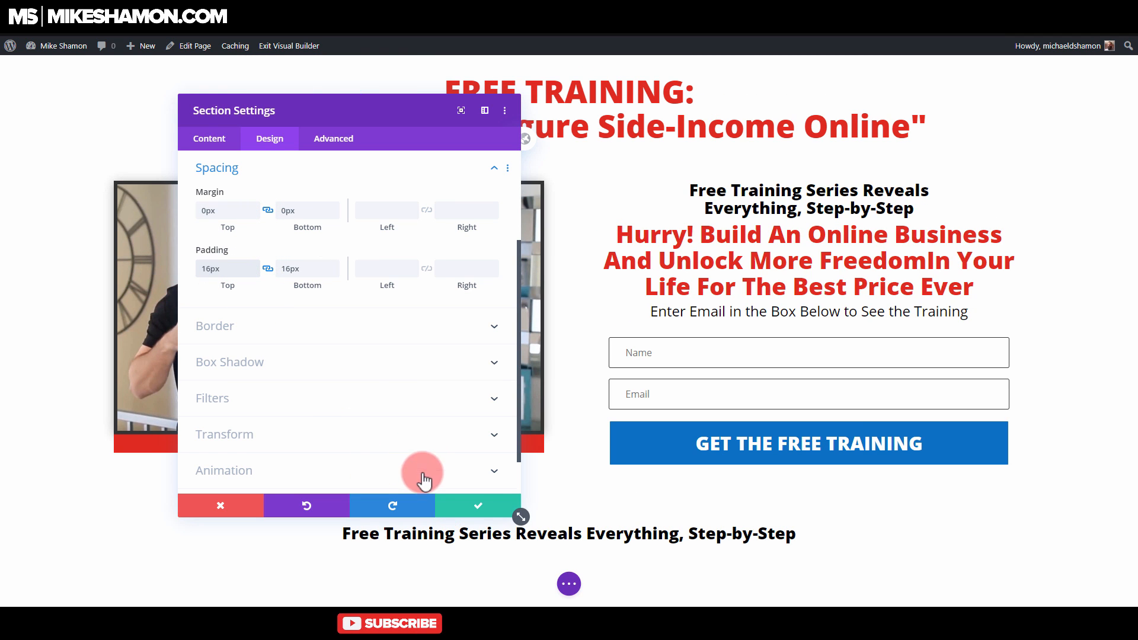
{"action": "left_click", "coordinate": [486, 505]}
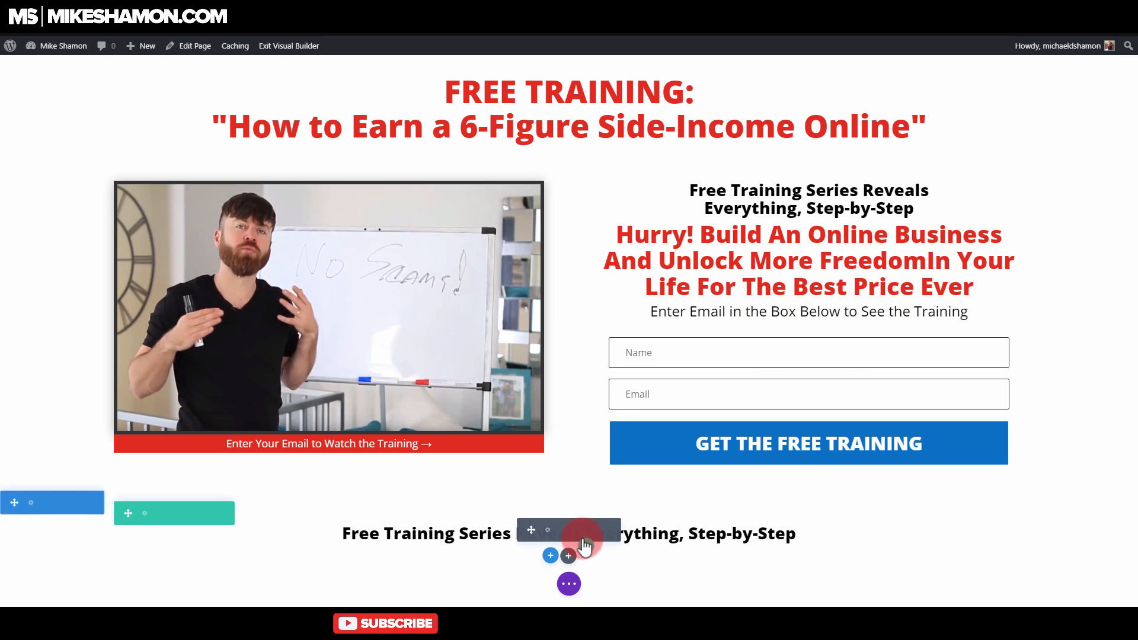
Step: Replace the duplicated text module's body with "Don't Take His Word, See What Others are Saying..." and save it
{"action": "left_click", "coordinate": [548, 528]}
{"action": "triple_click", "coordinate": [446, 268]}
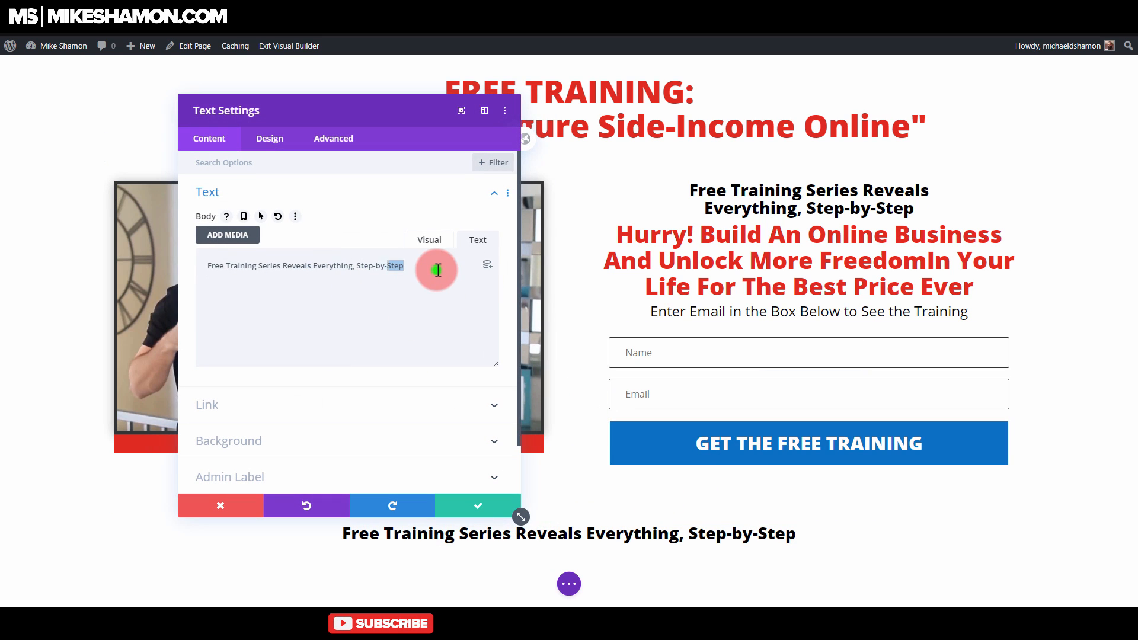
{"action": "type", "text": "Don't Take His Word"}
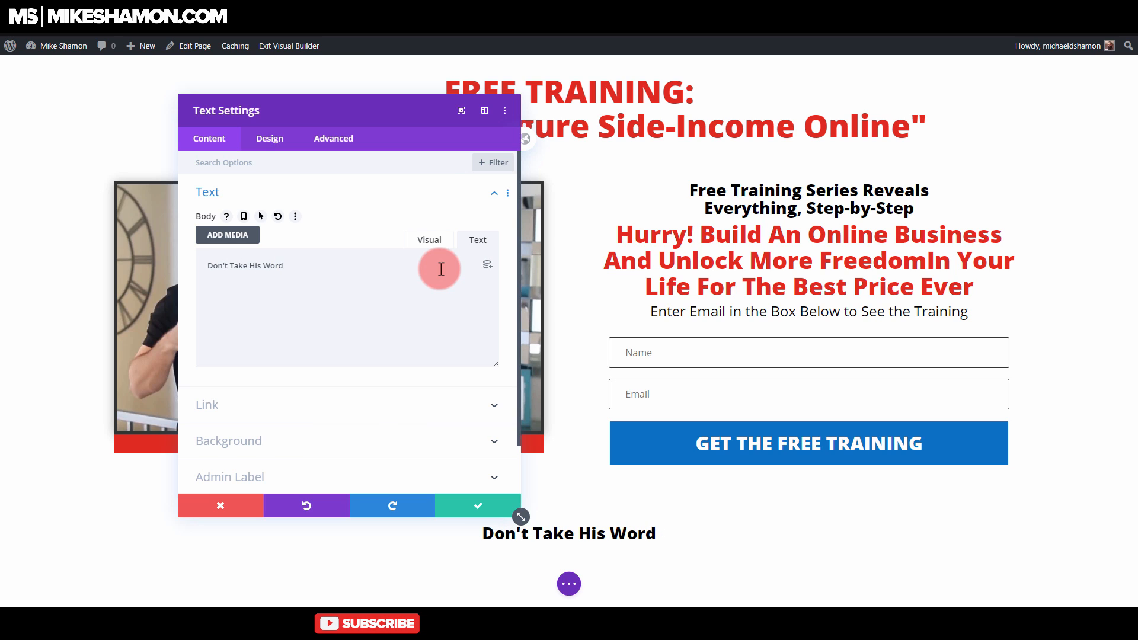
{"action": "type", "text": "what"}
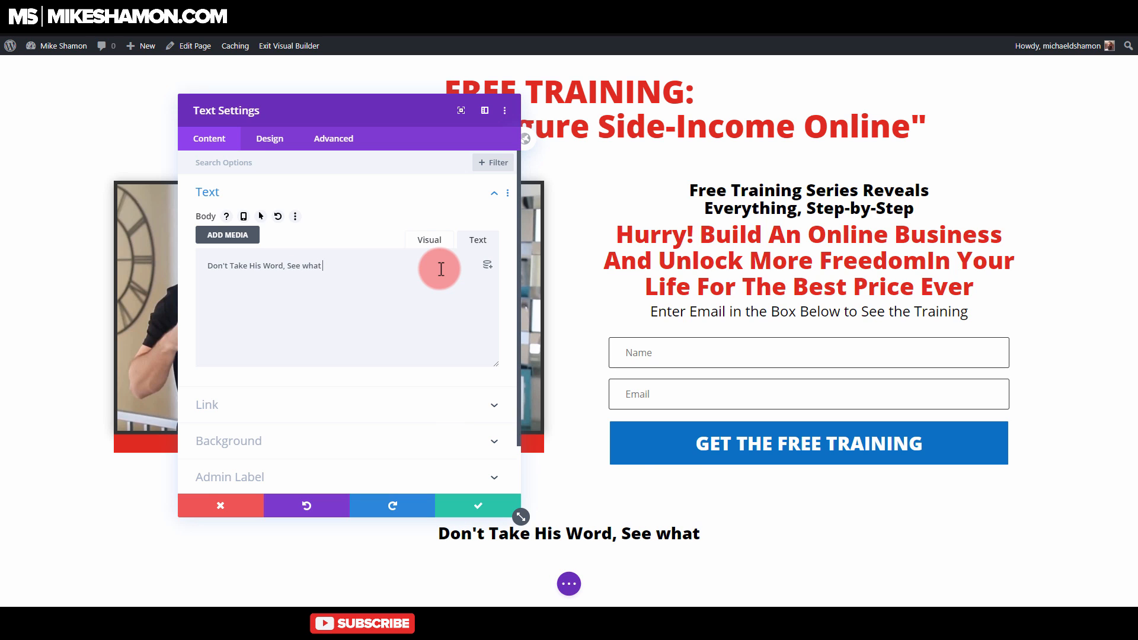
{"action": "key", "text": "BackSpace"}
{"action": "key", "text": "BackSpace"}
{"action": "key", "text": "BackSpace"}
{"action": "key", "text": "BackSpace"}
{"action": "type", "text": "W"}
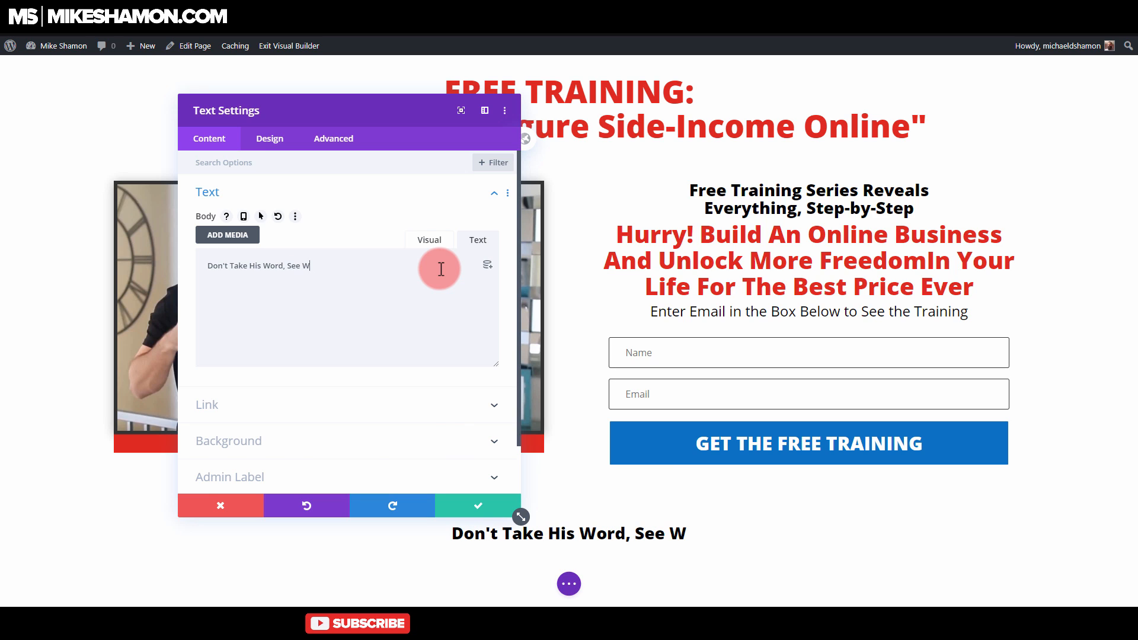
{"action": "type", "text": "hat Others a"}
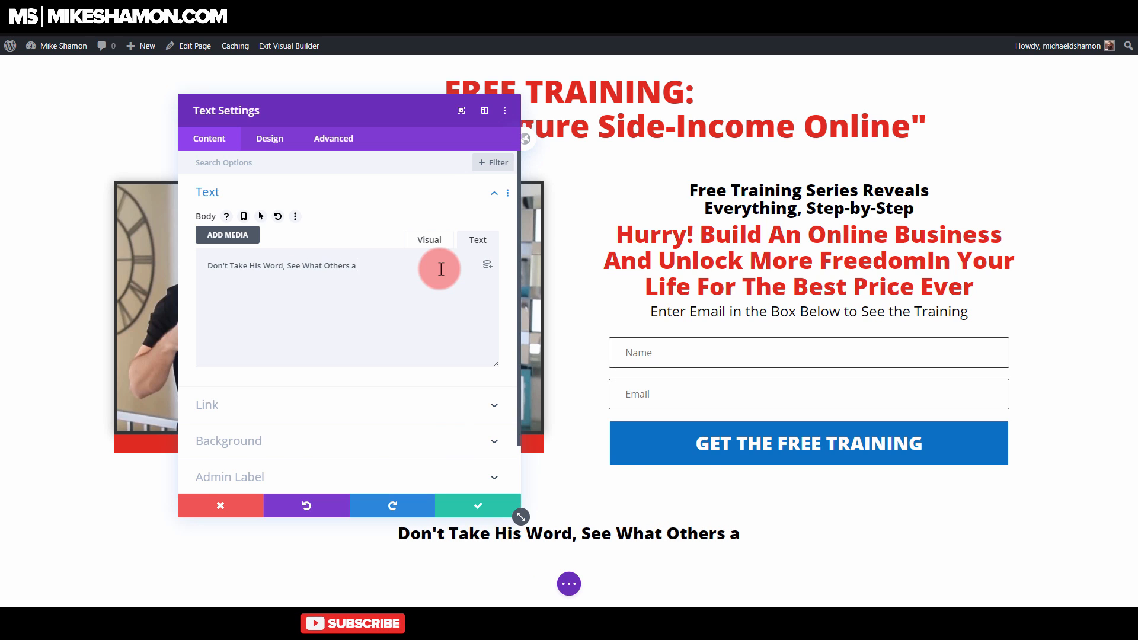
{"action": "type", "text": "re Saying"}
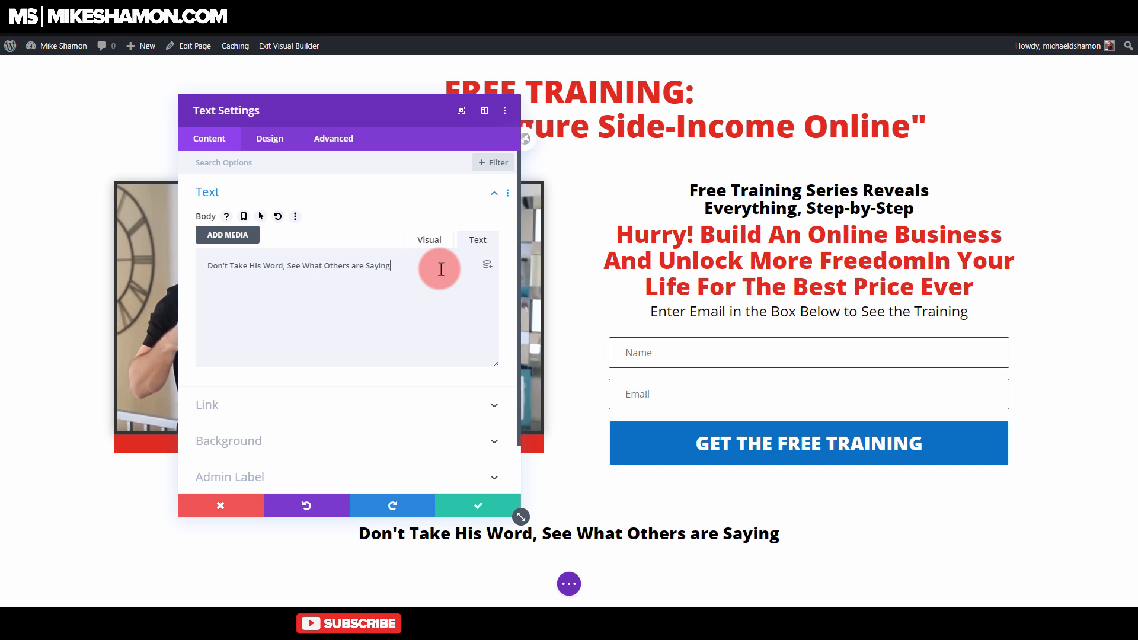
{"action": "type", "text": "..."}
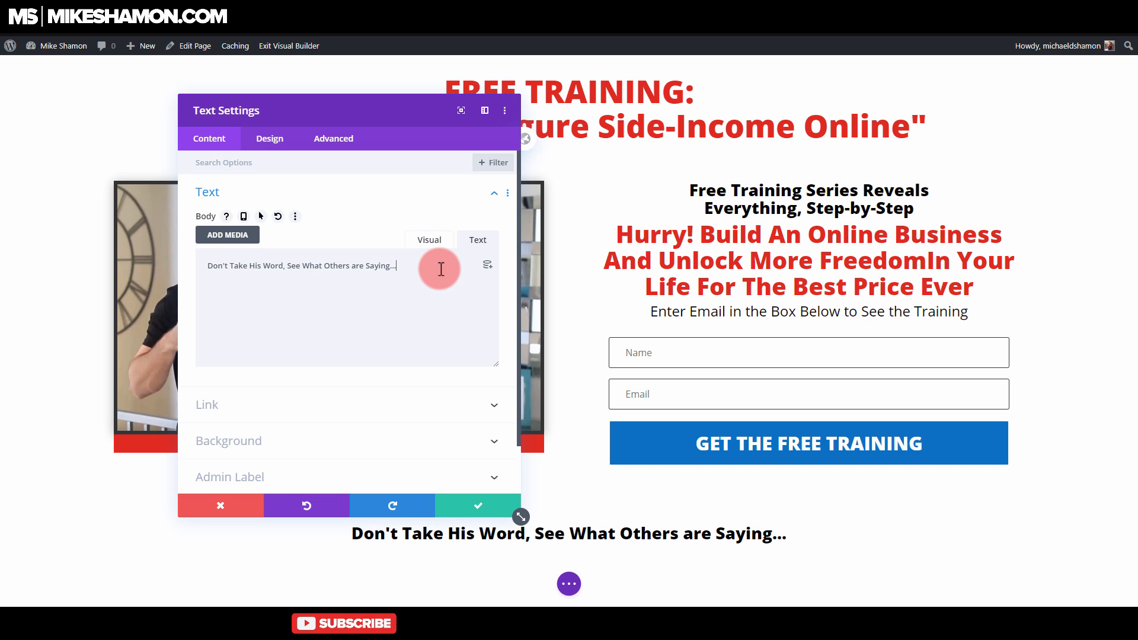
{"action": "left_click", "coordinate": [483, 506]}
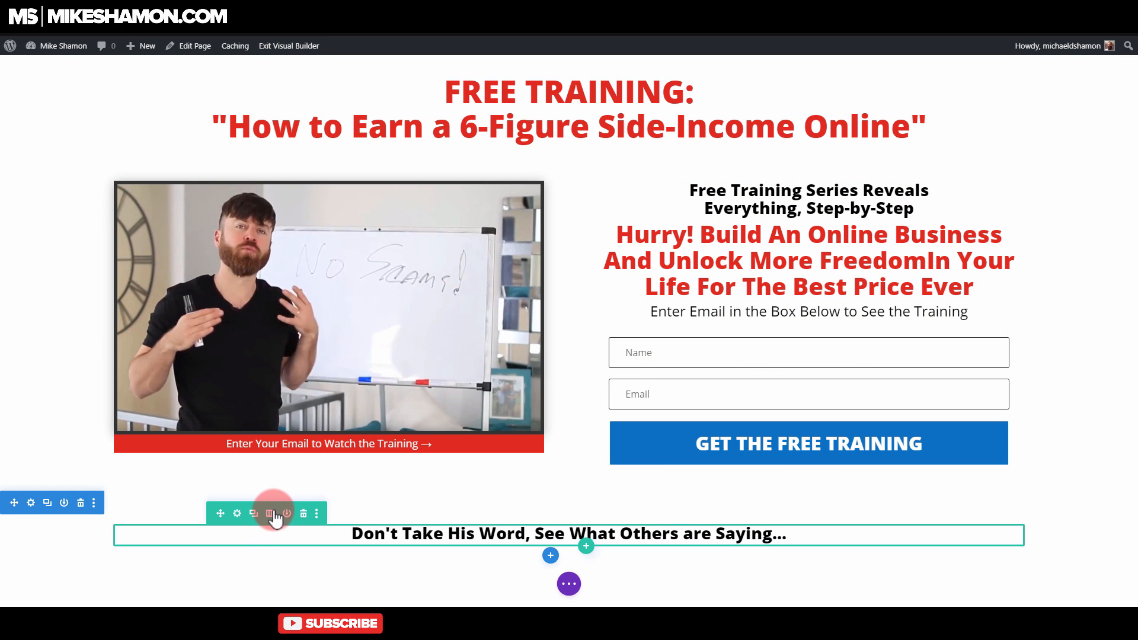
Step: Duplicate the "Don't Take His Word" row, delete the text module from the copy and give it three equal columns
{"action": "left_click", "coordinate": [254, 513]}
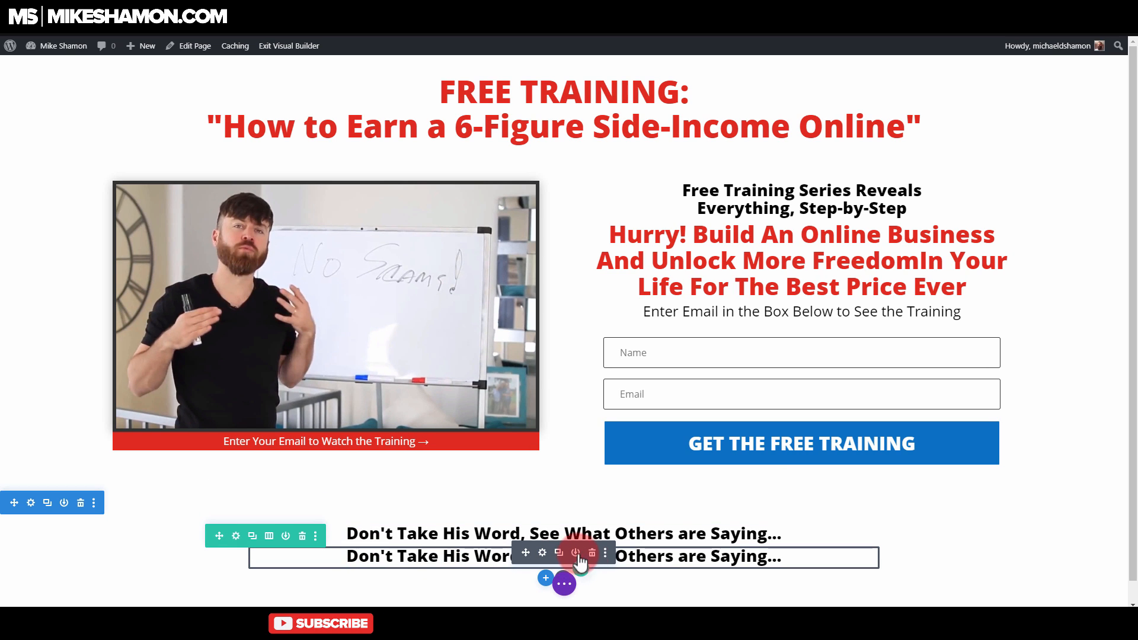
{"action": "left_click", "coordinate": [593, 554]}
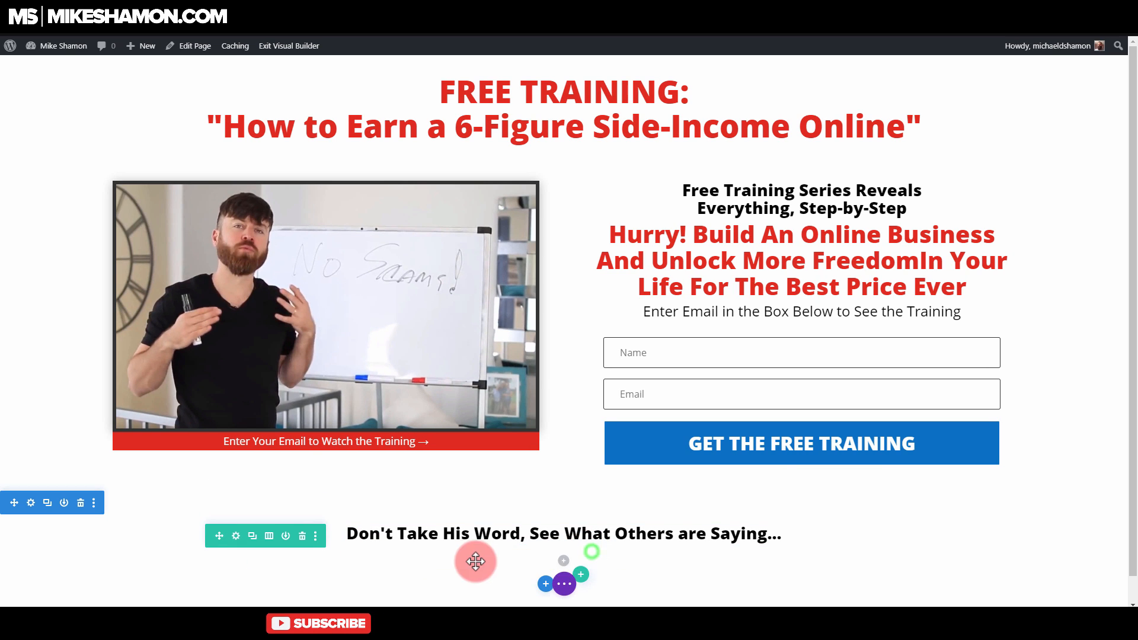
{"action": "left_click", "coordinate": [268, 537]}
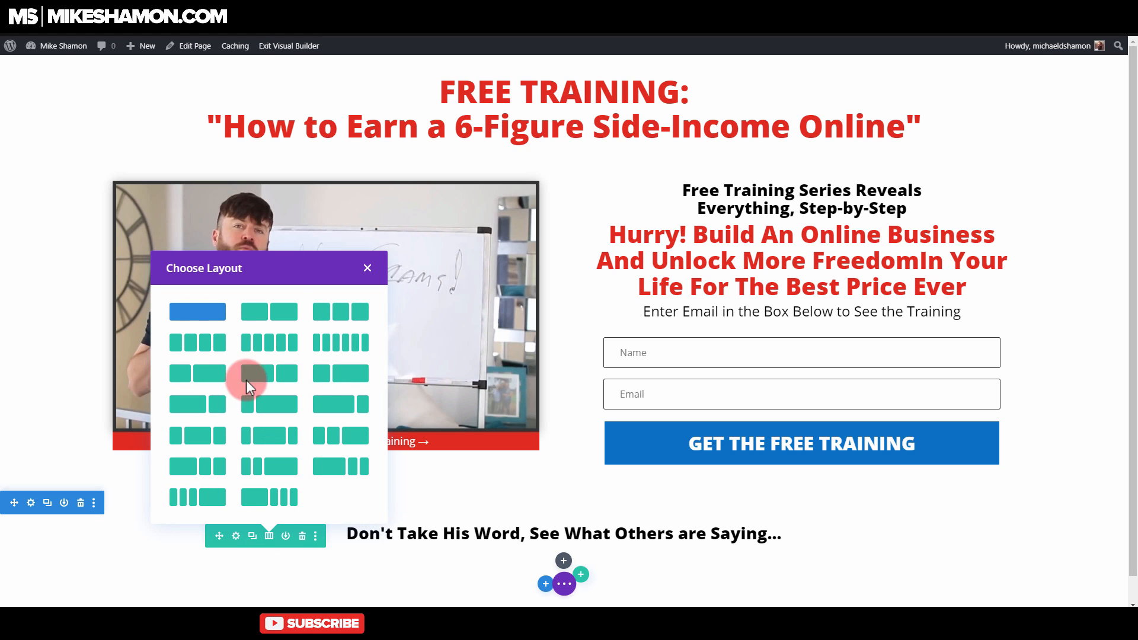
{"action": "left_click", "coordinate": [236, 318]}
{"action": "left_click", "coordinate": [352, 314]}
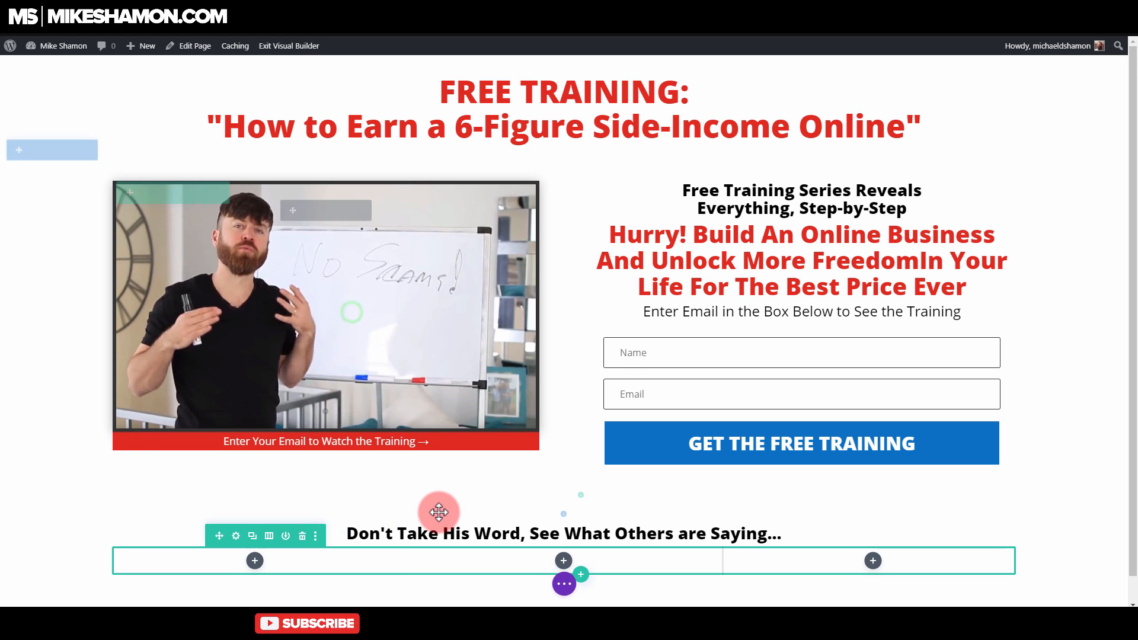
Step: Insert an Image module in the first column of the three-column row
{"action": "left_click", "coordinate": [255, 534]}
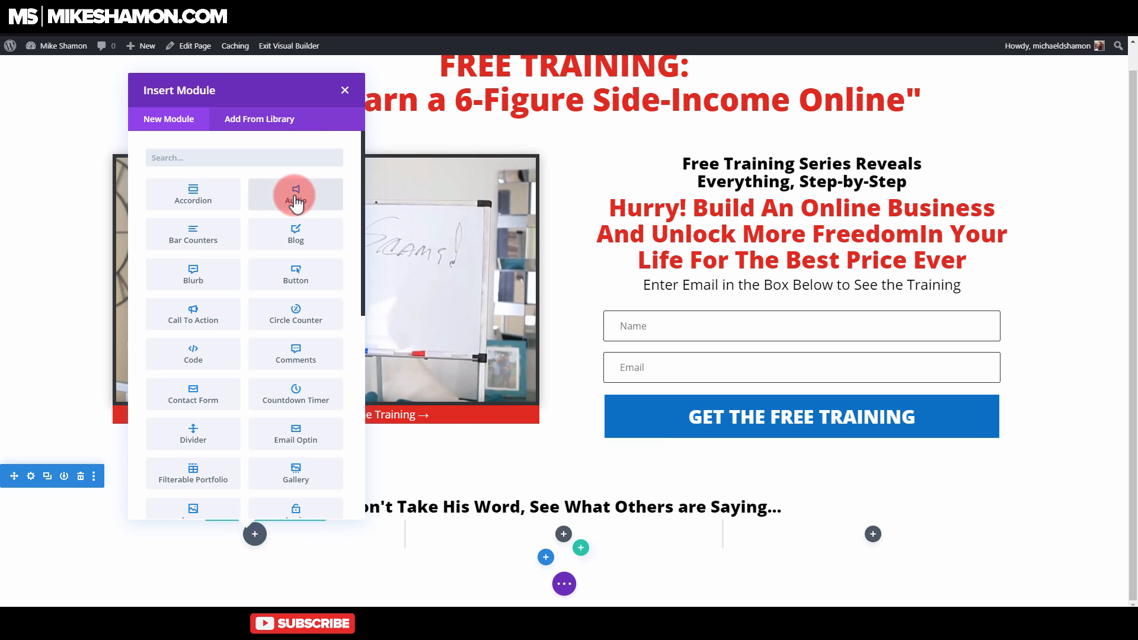
{"action": "type", "text": "imag"}
{"action": "left_click", "coordinate": [212, 204]}
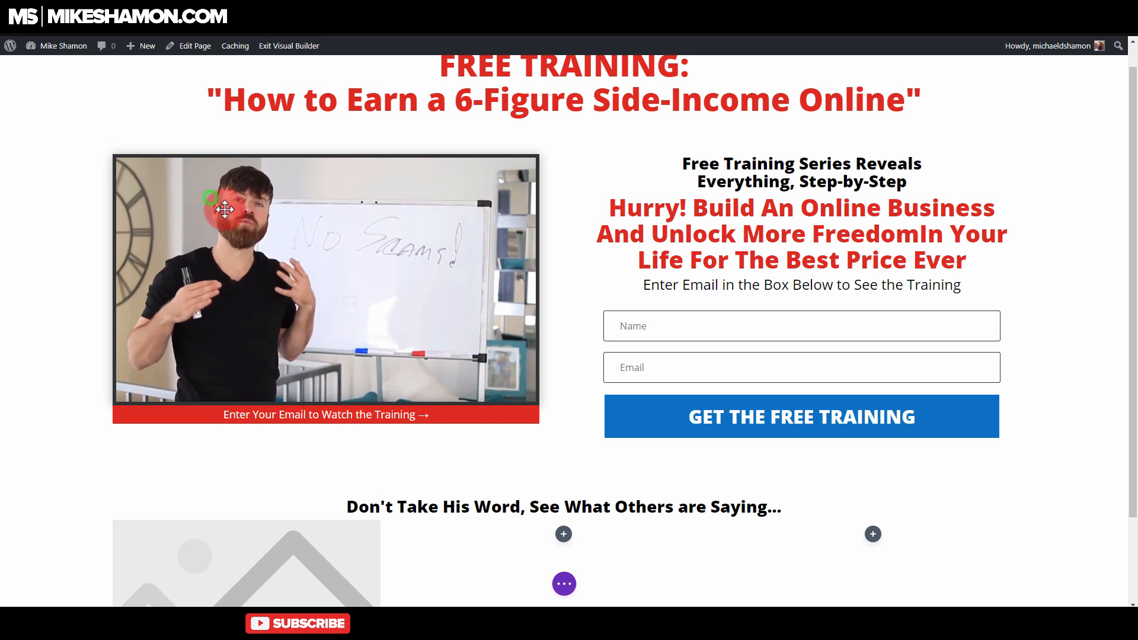
Step: Upload the three "Super Affiliate System JV Page" PNG files, use the "$100,000+ Per Year!" testimonial as the module's image and save
{"action": "left_click", "coordinate": [394, 284]}
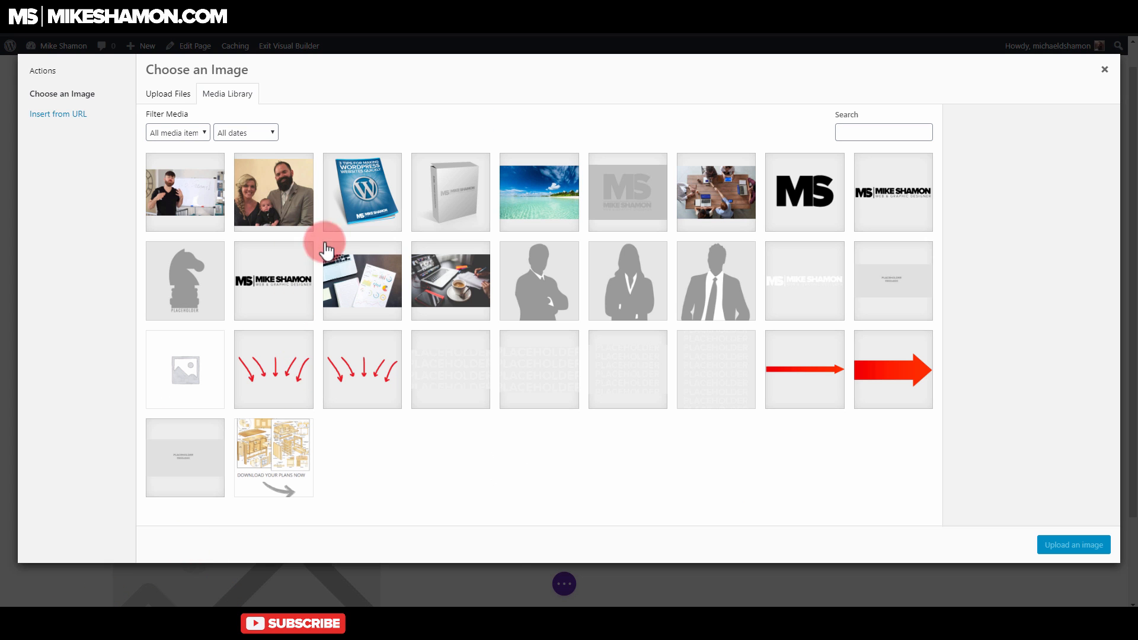
{"action": "mouse_move", "coordinate": [135, 596]}
{"action": "left_click", "coordinate": [129, 556]}
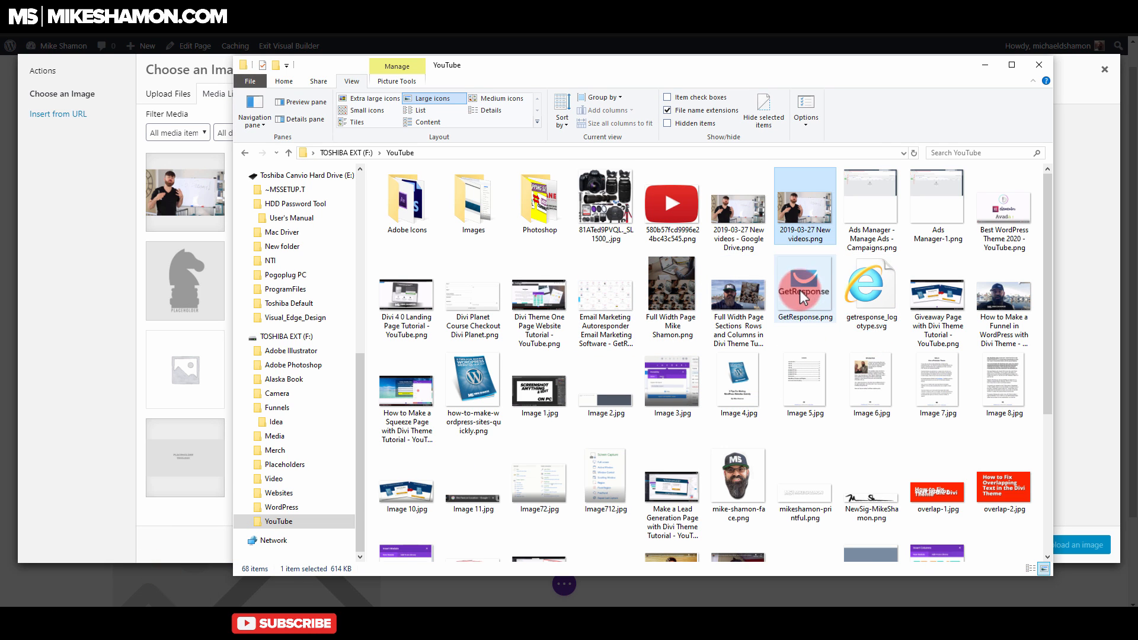
{"action": "scroll", "coordinate": [799, 290], "scroll_direction": "down", "scroll_amount": 4}
{"action": "left_click", "coordinate": [676, 332]}
{"action": "left_click", "coordinate": [750, 332], "text": "ctrl"}
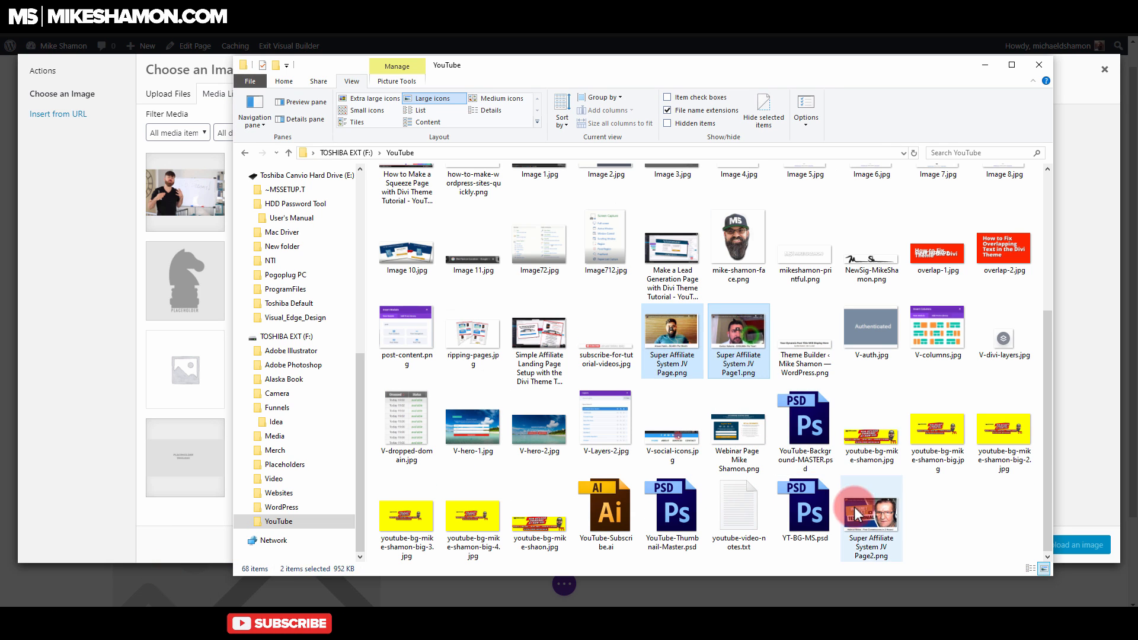
{"action": "left_click", "coordinate": [857, 514], "text": "ctrl"}
{"action": "left_click_drag", "start_coordinate": [191, 361], "coordinate": [365, 363]}
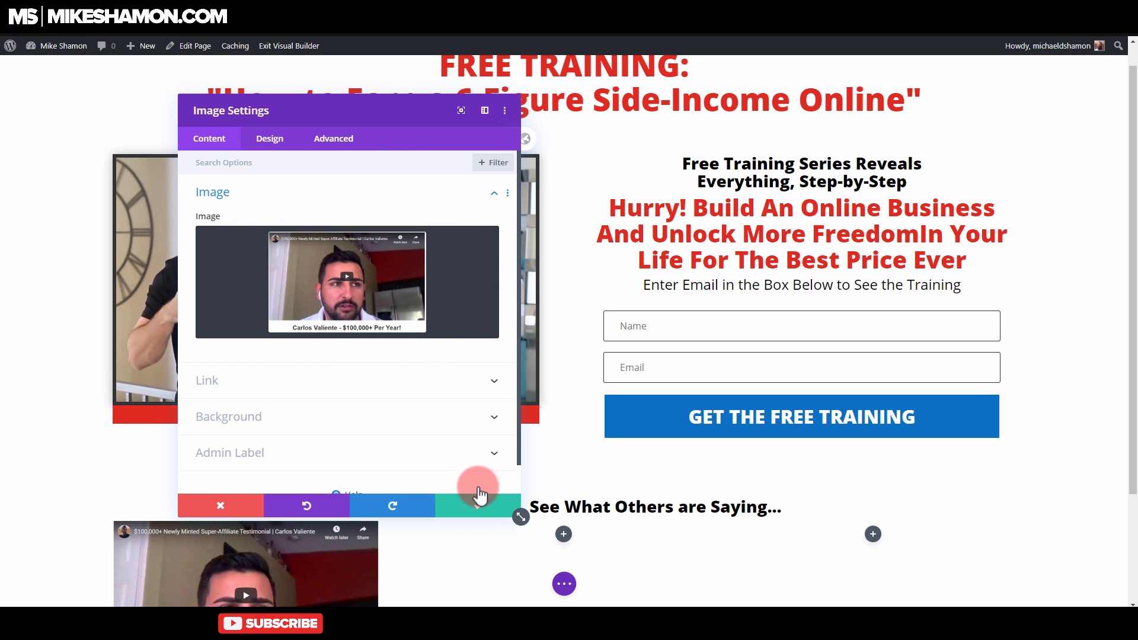
{"action": "scroll", "coordinate": [406, 368], "scroll_direction": "down", "scroll_amount": 1}
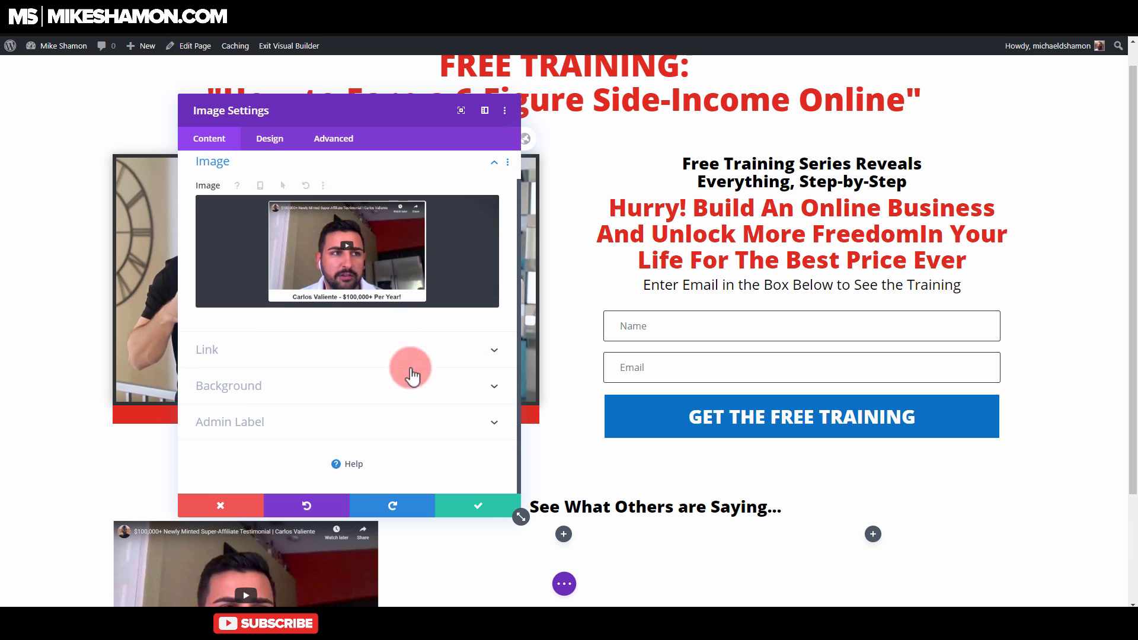
{"action": "left_click", "coordinate": [483, 508]}
Step: Duplicate the first-column testimonial image module and move the copy into the middle column
{"action": "scroll", "coordinate": [432, 361], "scroll_direction": "down", "scroll_amount": 3}
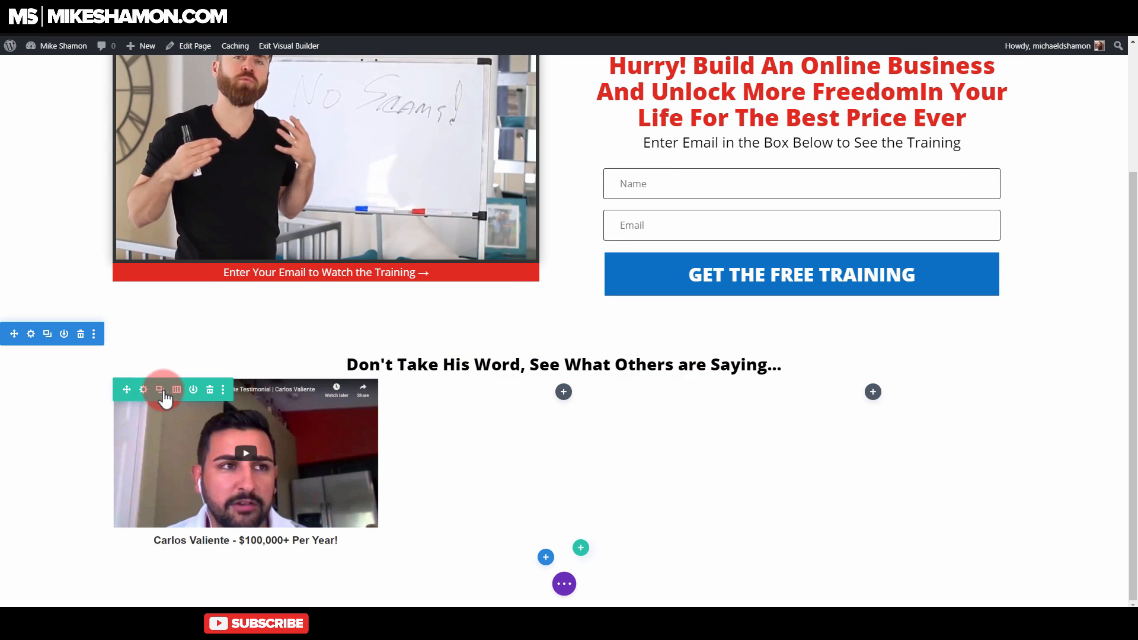
{"action": "left_click", "coordinate": [242, 407]}
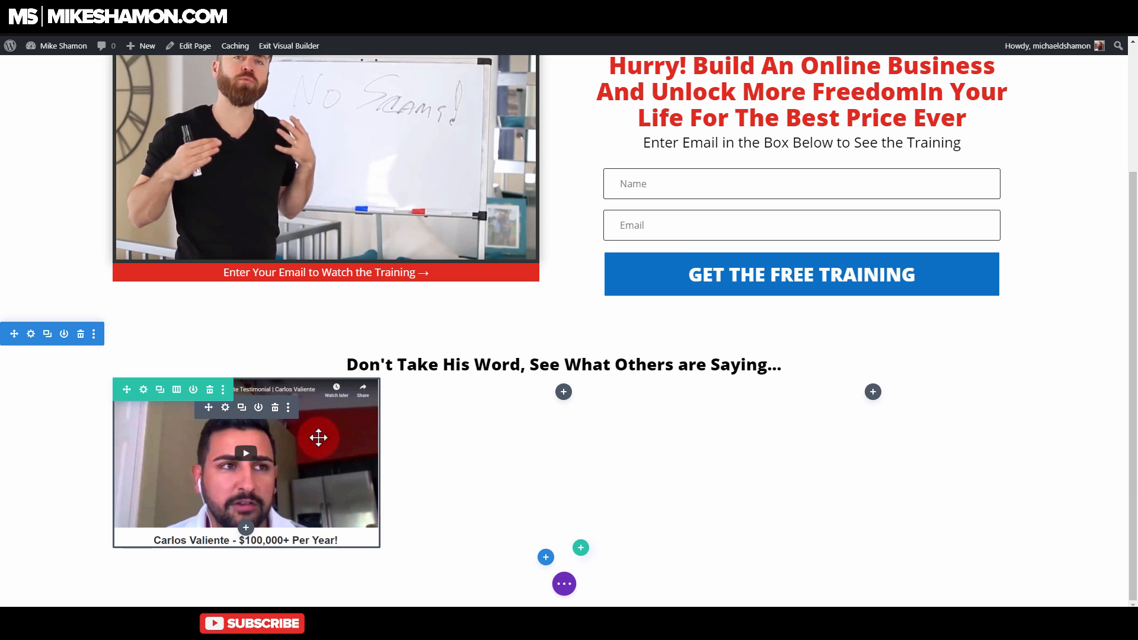
{"action": "left_click_drag", "start_coordinate": [208, 601], "coordinate": [558, 423]}
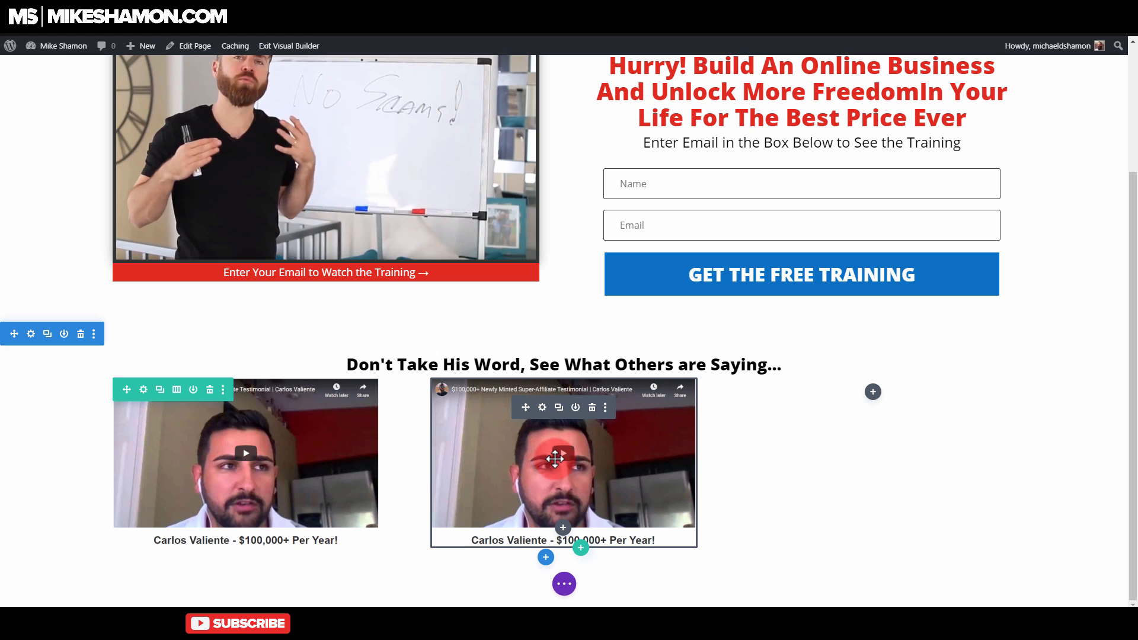
Step: Change the middle column's image to Super-Affiliate-System-JV-Page2.png from the media library and save the module
{"action": "left_click", "coordinate": [543, 413]}
{"action": "left_click", "coordinate": [421, 323]}
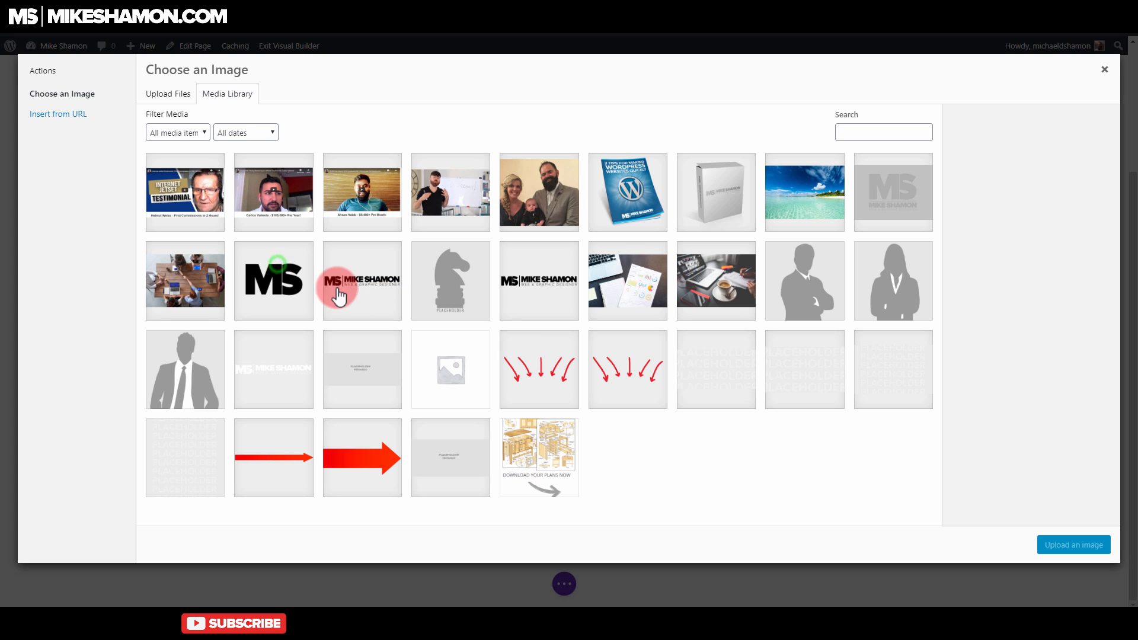
{"action": "left_click", "coordinate": [217, 191]}
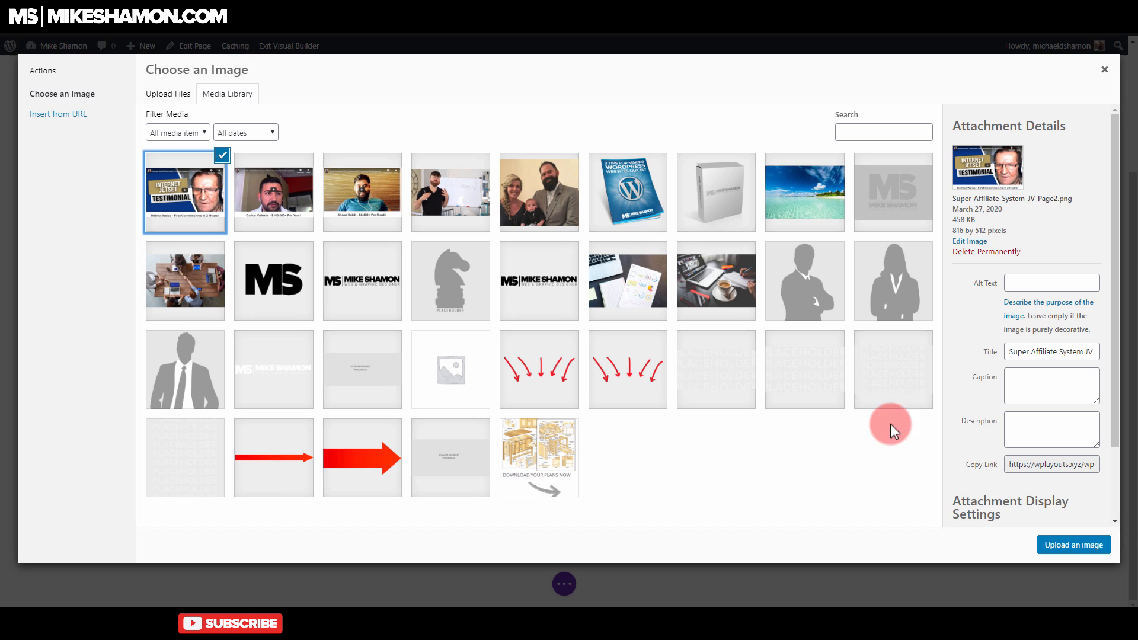
{"action": "left_click", "coordinate": [1088, 543]}
{"action": "left_click", "coordinate": [474, 505]}
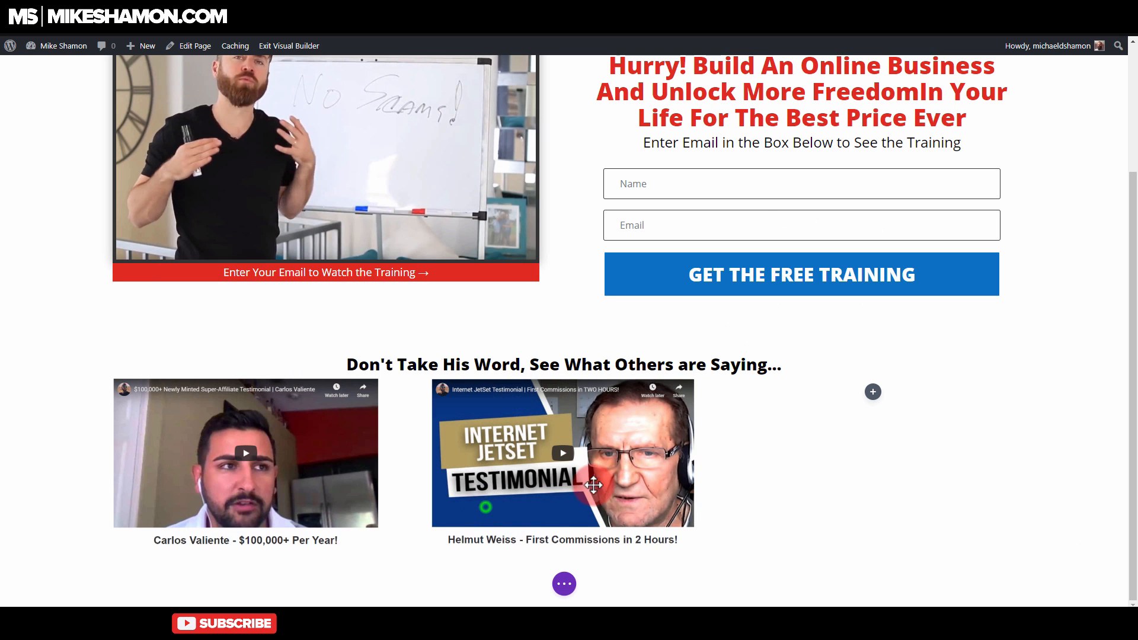
Step: Duplicate the middle testimonial image into the third column, replace its image with the "$8,400+ Per Month" testimonial, and save
{"action": "left_click", "coordinate": [560, 409]}
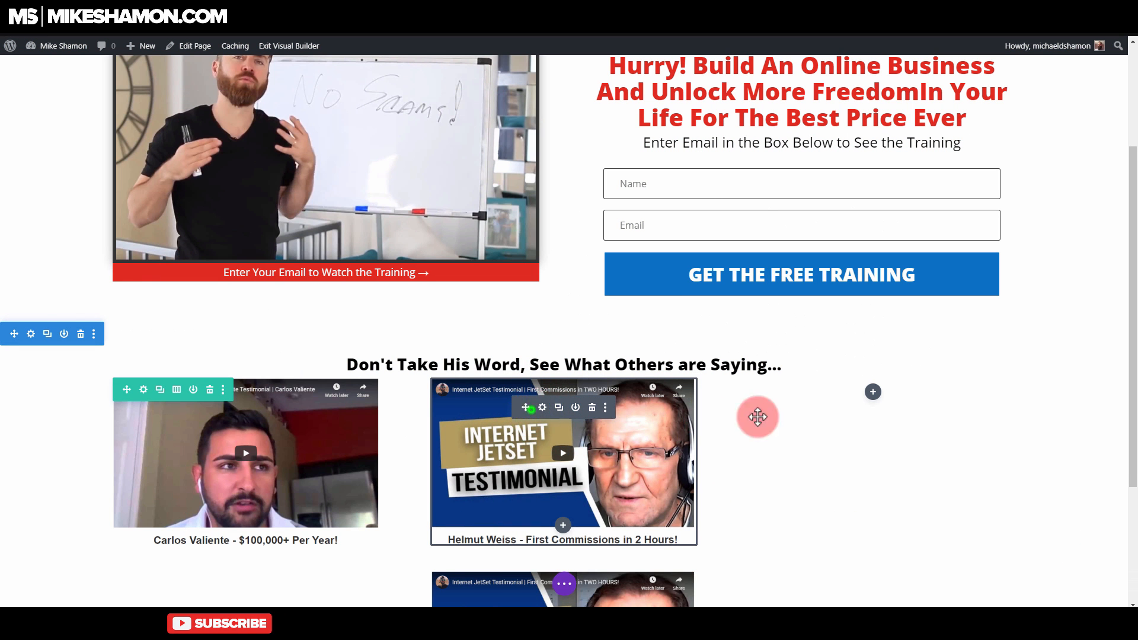
{"action": "left_click_drag", "start_coordinate": [758, 417], "coordinate": [917, 418]}
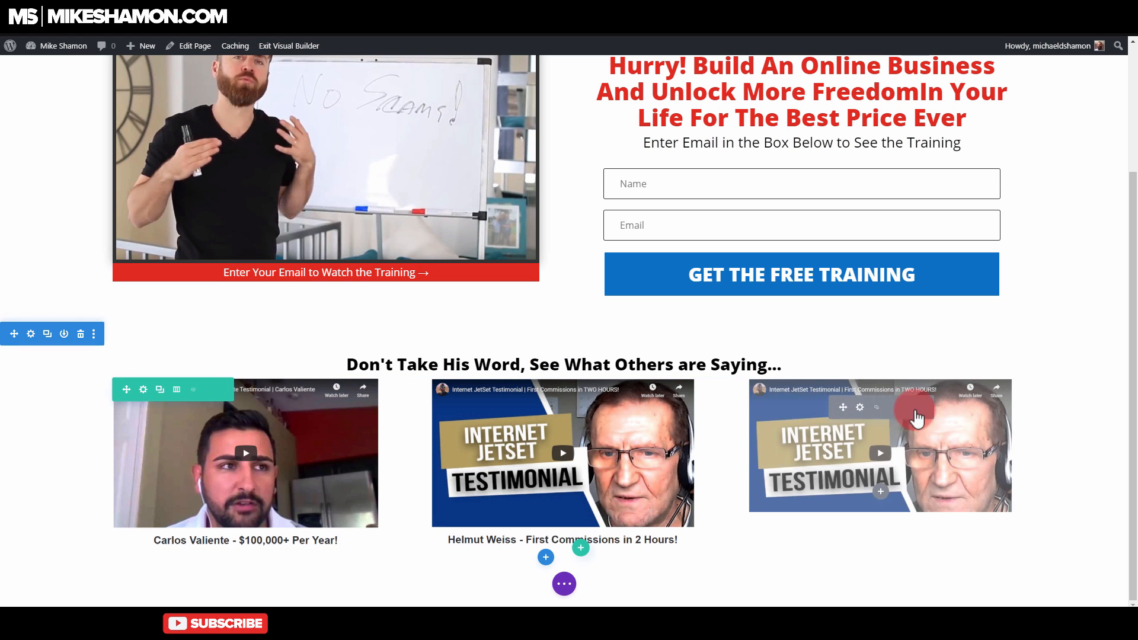
{"action": "left_click", "coordinate": [861, 409]}
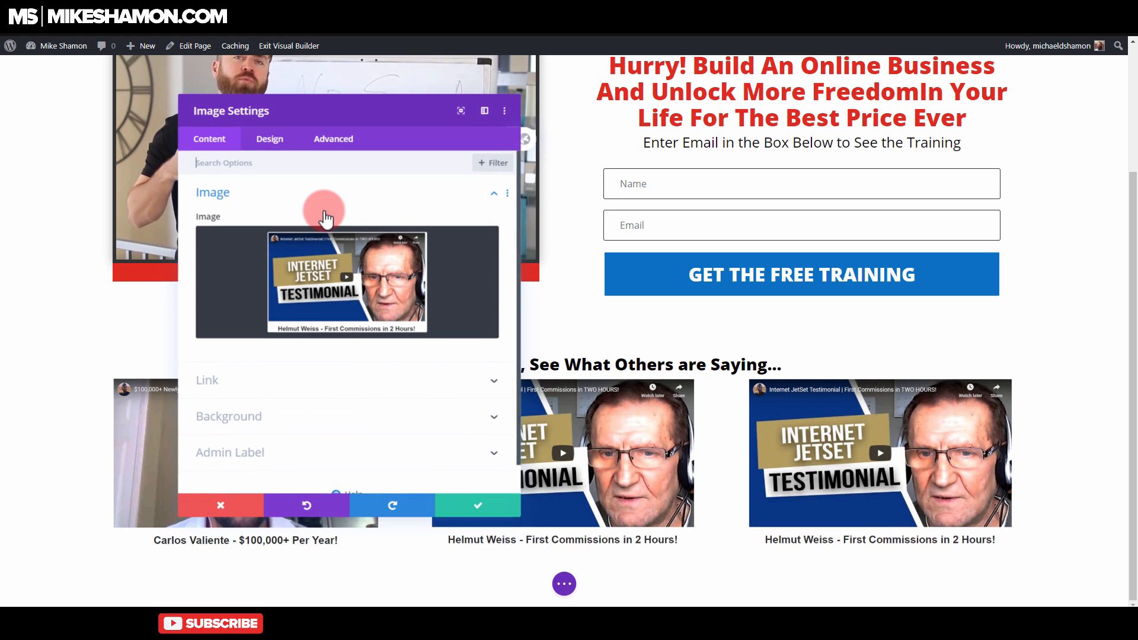
{"action": "left_click", "coordinate": [312, 284]}
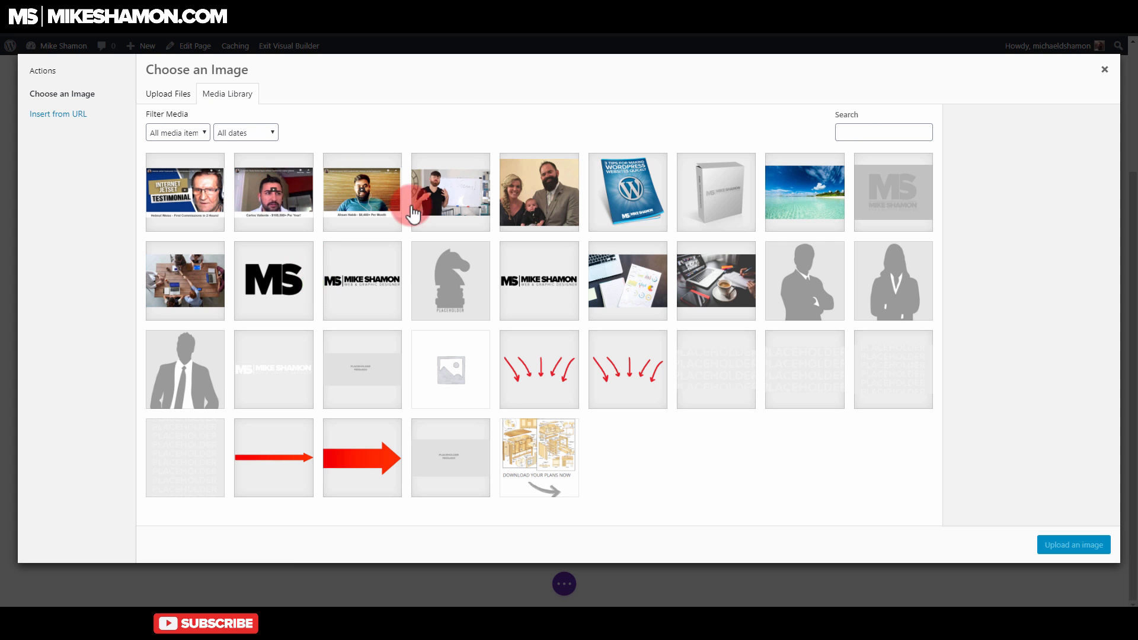
{"action": "left_click", "coordinate": [320, 212]}
{"action": "left_click", "coordinate": [1080, 543]}
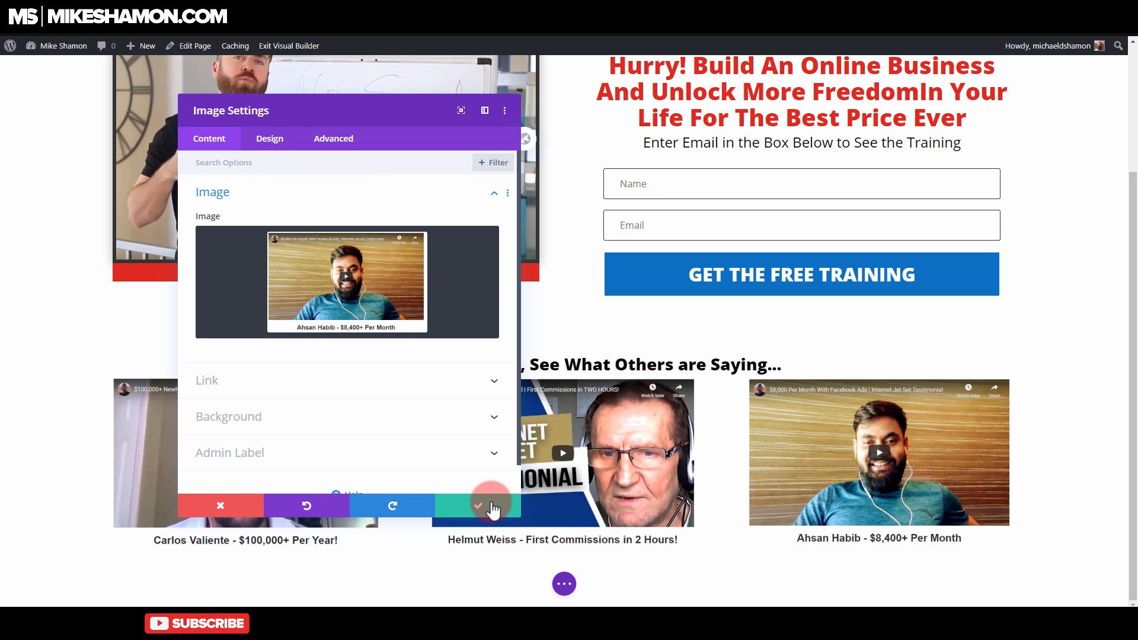
{"action": "left_click", "coordinate": [488, 505]}
Step: Set the top and bottom padding of the "Don't Take His Word" heading row to 32px and save
{"action": "left_click", "coordinate": [542, 362]}
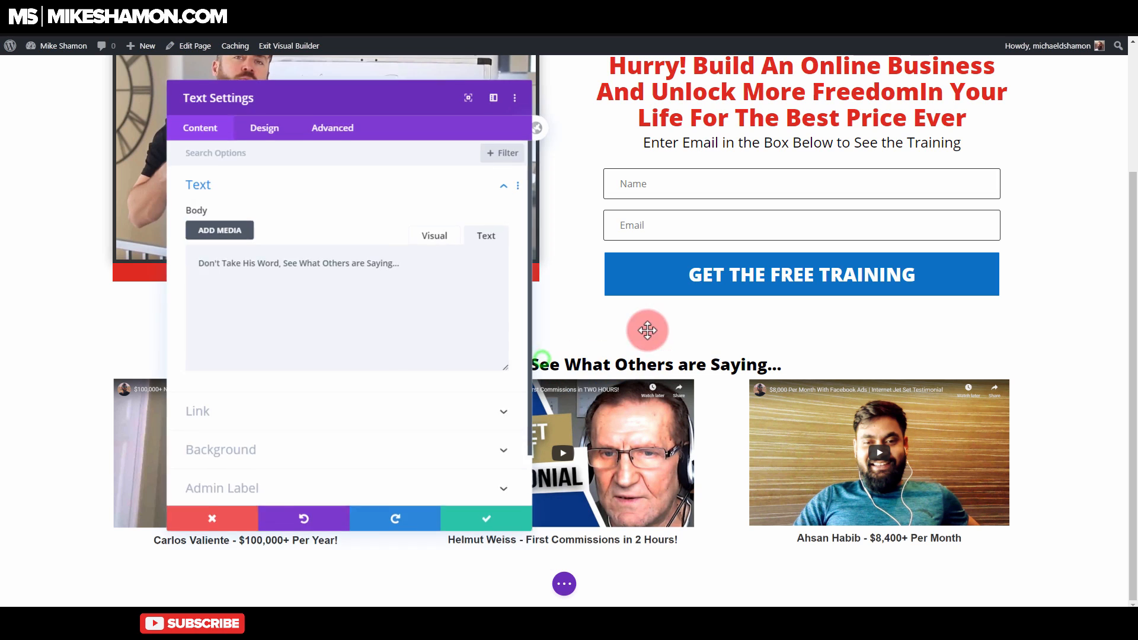
{"action": "left_click", "coordinate": [217, 505]}
{"action": "mouse_move", "coordinate": [292, 351]}
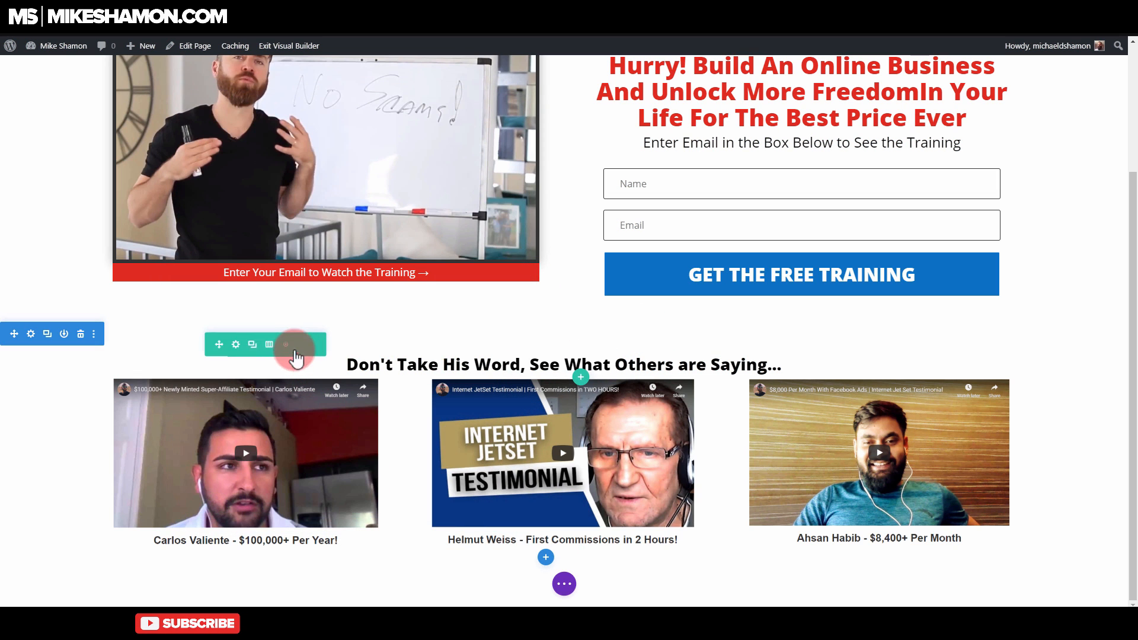
{"action": "left_click", "coordinate": [236, 345]}
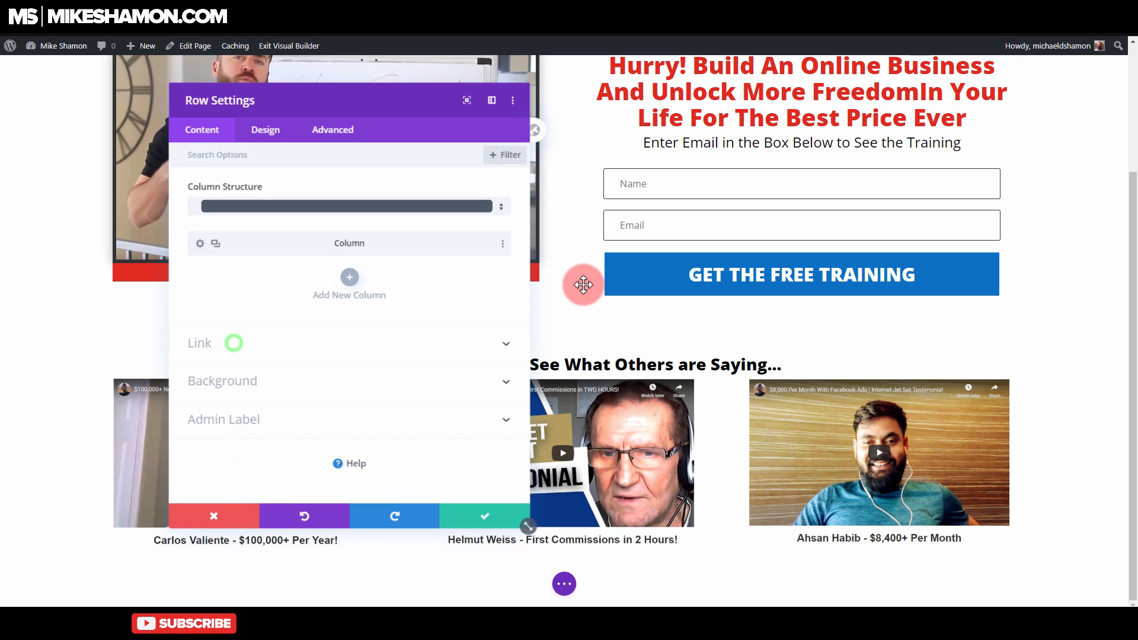
{"action": "left_click", "coordinate": [268, 140]}
{"action": "left_click", "coordinate": [270, 232]}
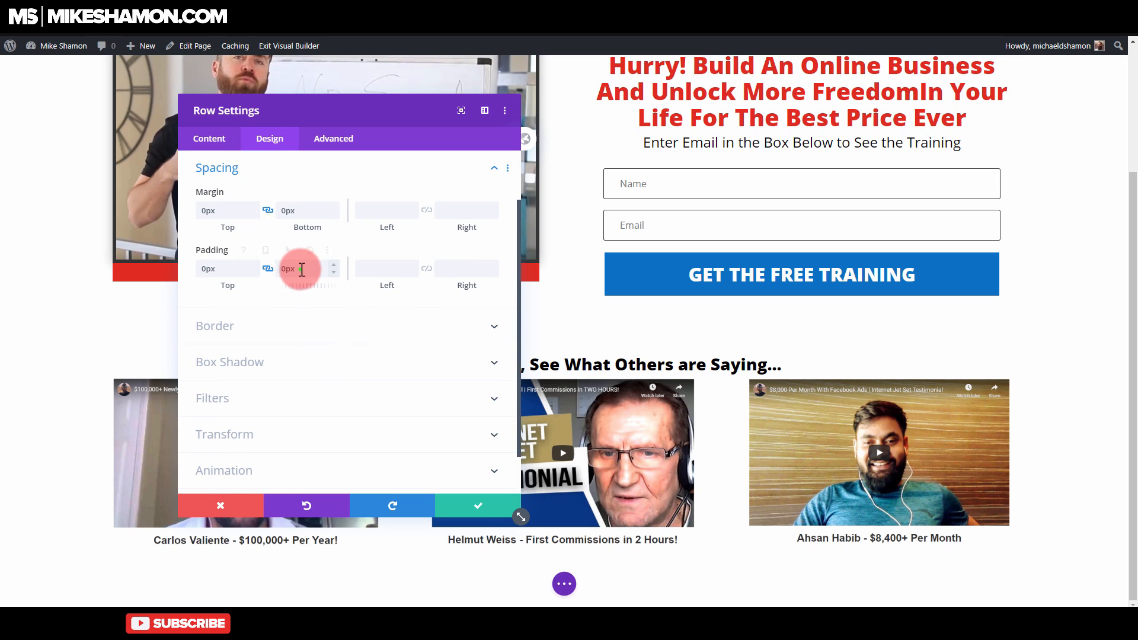
{"action": "type", "text": "2px"}
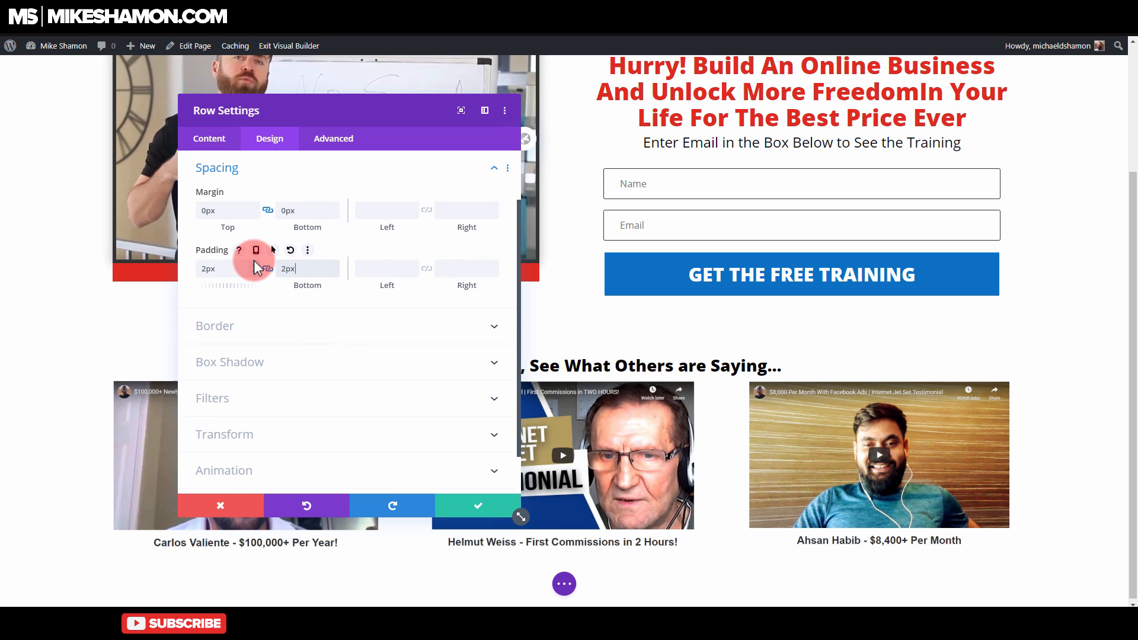
{"action": "key", "text": "BackSpace"}
{"action": "type", "text": "33"}
{"action": "double_click", "coordinate": [310, 268]}
{"action": "type", "text": "3"}
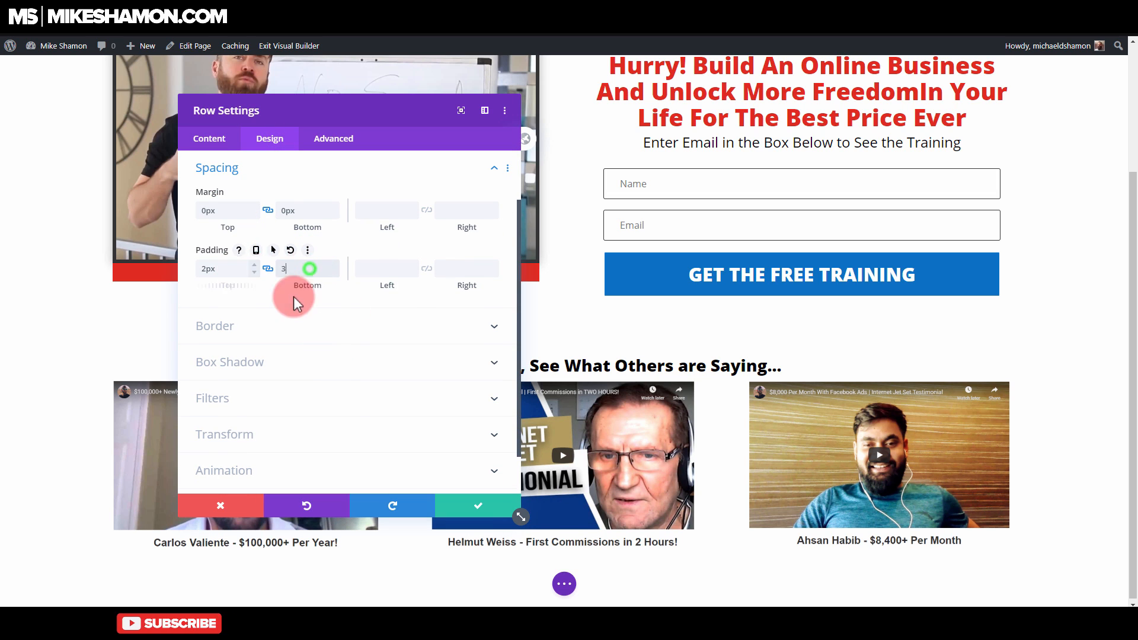
{"action": "type", "text": "2px"}
{"action": "left_click", "coordinate": [480, 507]}
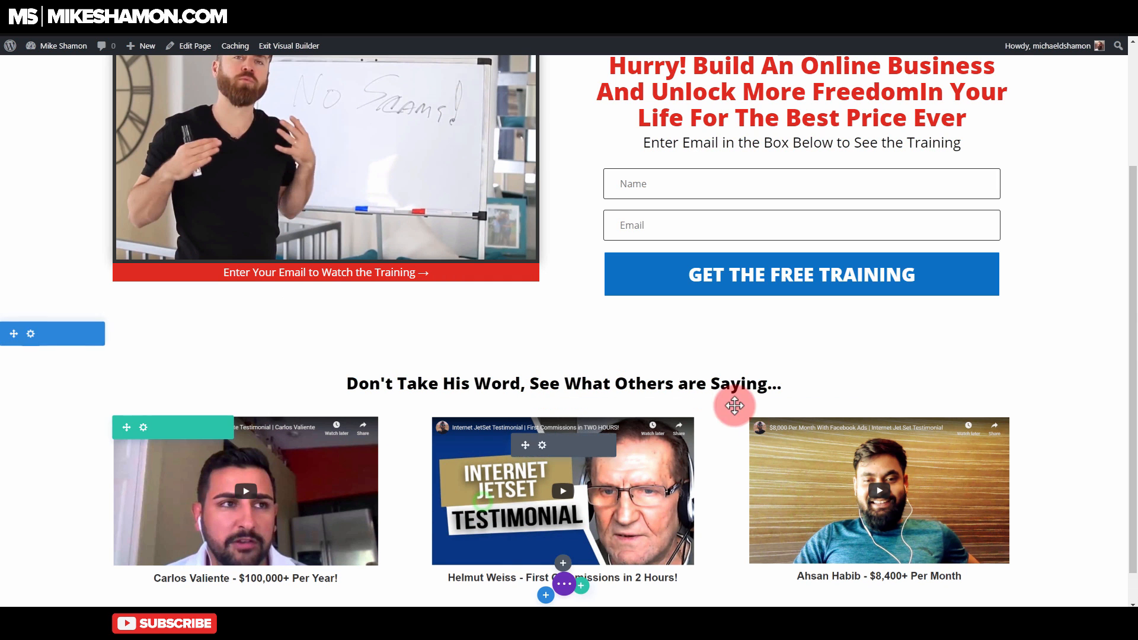
Step: Review the page layout from the headline and optin form to the three testimonials
{"action": "scroll", "coordinate": [1110, 348], "scroll_direction": "down", "scroll_amount": 1}
{"action": "scroll", "coordinate": [1074, 270], "scroll_direction": "up", "scroll_amount": 3}
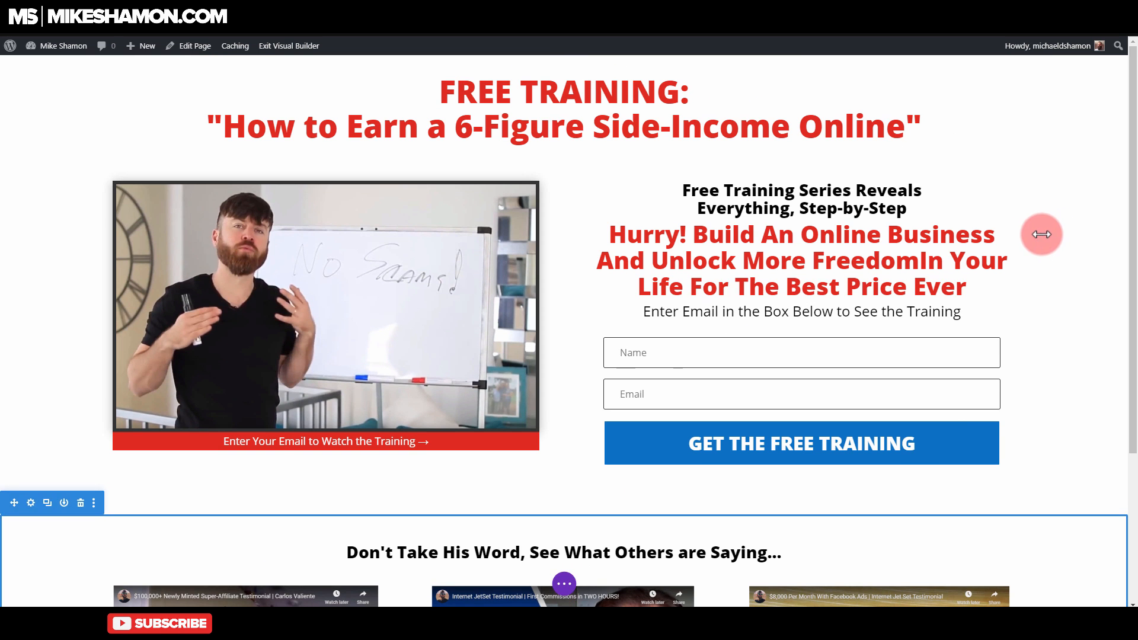
{"action": "scroll", "coordinate": [656, 332], "scroll_direction": "down", "scroll_amount": 4}
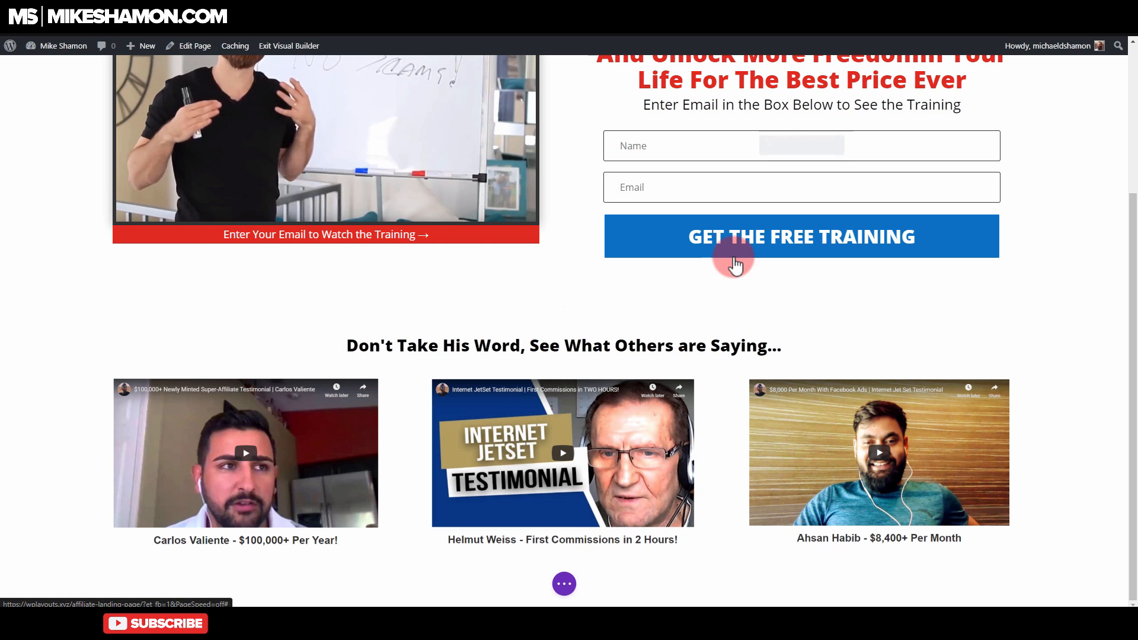
{"action": "mouse_move", "coordinate": [763, 224]}
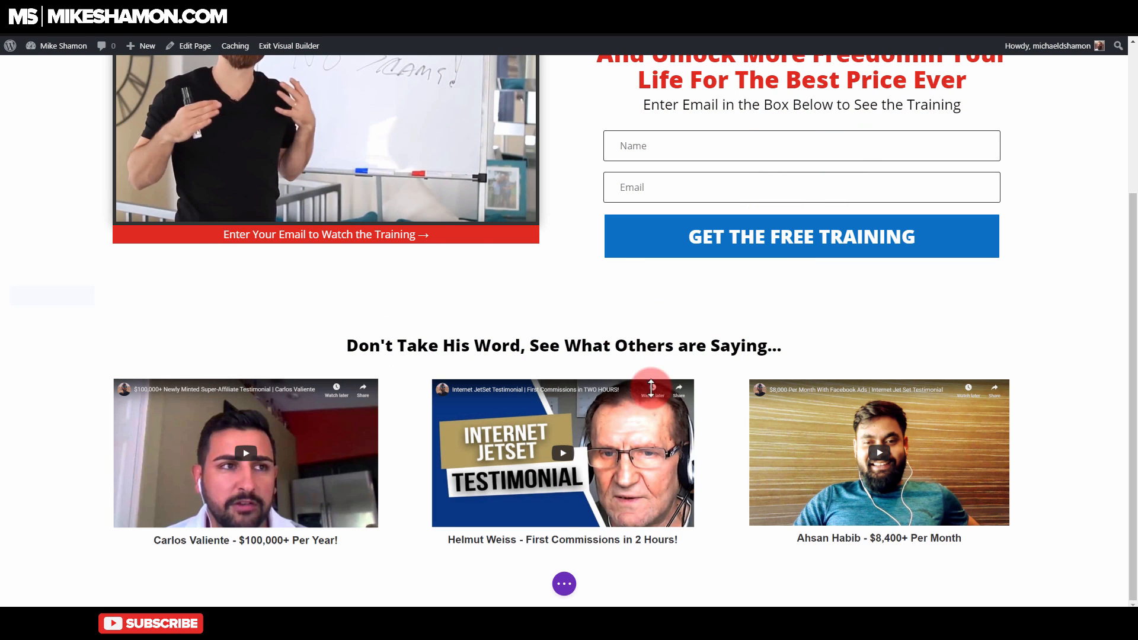
{"action": "scroll", "coordinate": [652, 497], "scroll_direction": "up", "scroll_amount": 3}
{"action": "mouse_move", "coordinate": [786, 393]}
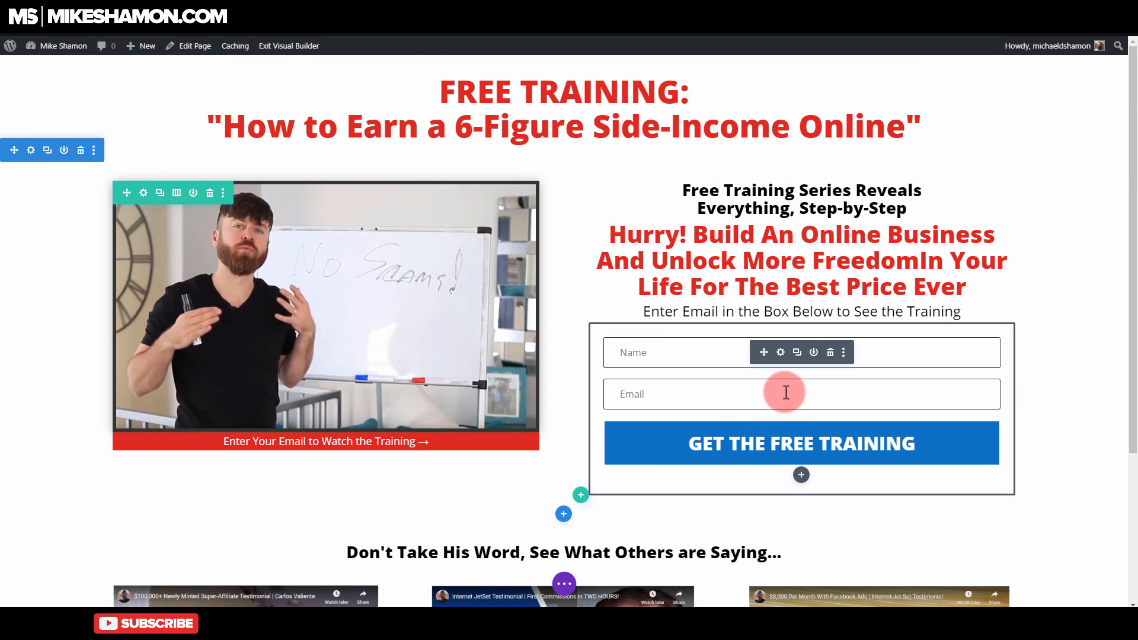
{"action": "scroll", "coordinate": [784, 394], "scroll_direction": "down", "scroll_amount": 4}
{"action": "scroll", "coordinate": [794, 385], "scroll_direction": "up", "scroll_amount": 4}
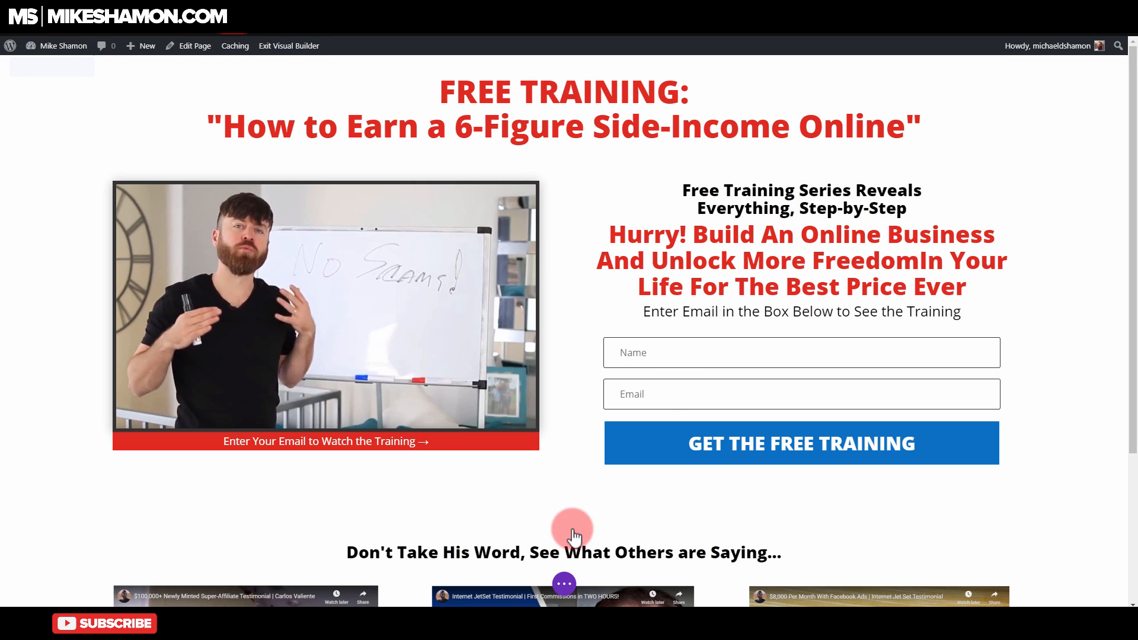
Step: Inspect the page layout's export and import options in the Portability dialog and close it
{"action": "left_click", "coordinate": [564, 584]}
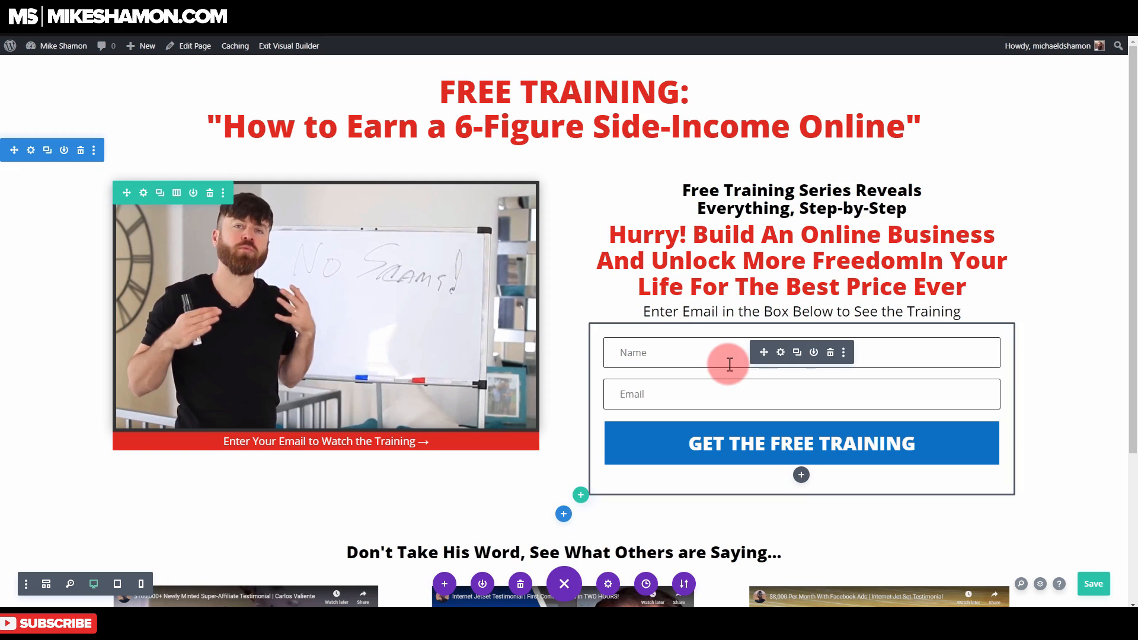
{"action": "scroll", "coordinate": [730, 364], "scroll_direction": "down", "scroll_amount": 3}
{"action": "scroll", "coordinate": [729, 364], "scroll_direction": "up", "scroll_amount": 3}
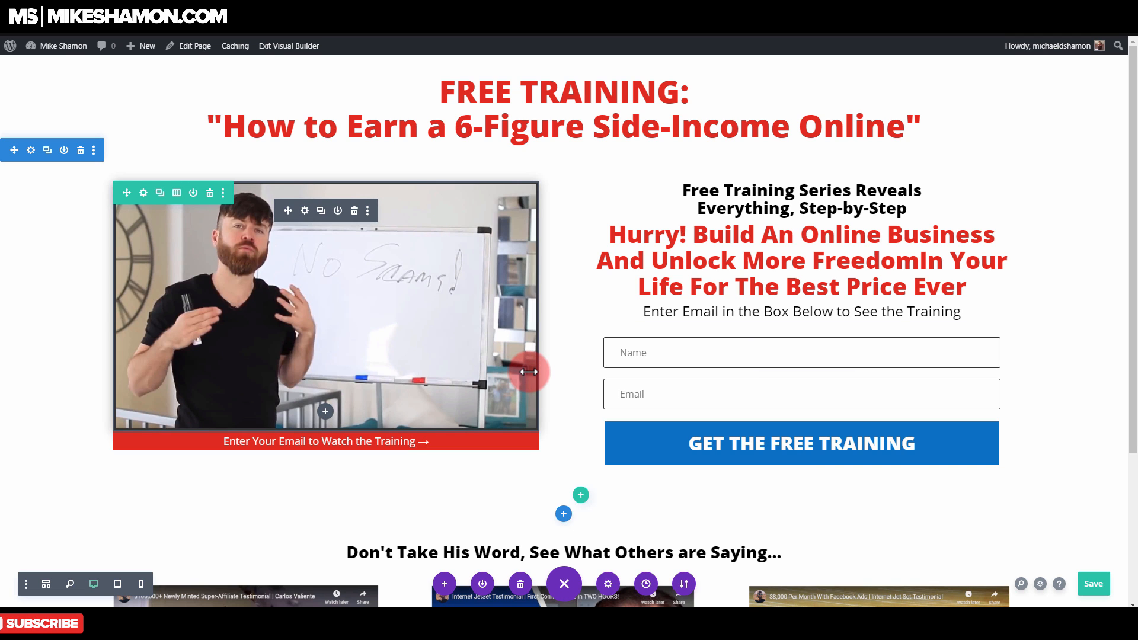
{"action": "scroll", "coordinate": [571, 516], "scroll_direction": "down", "scroll_amount": 2}
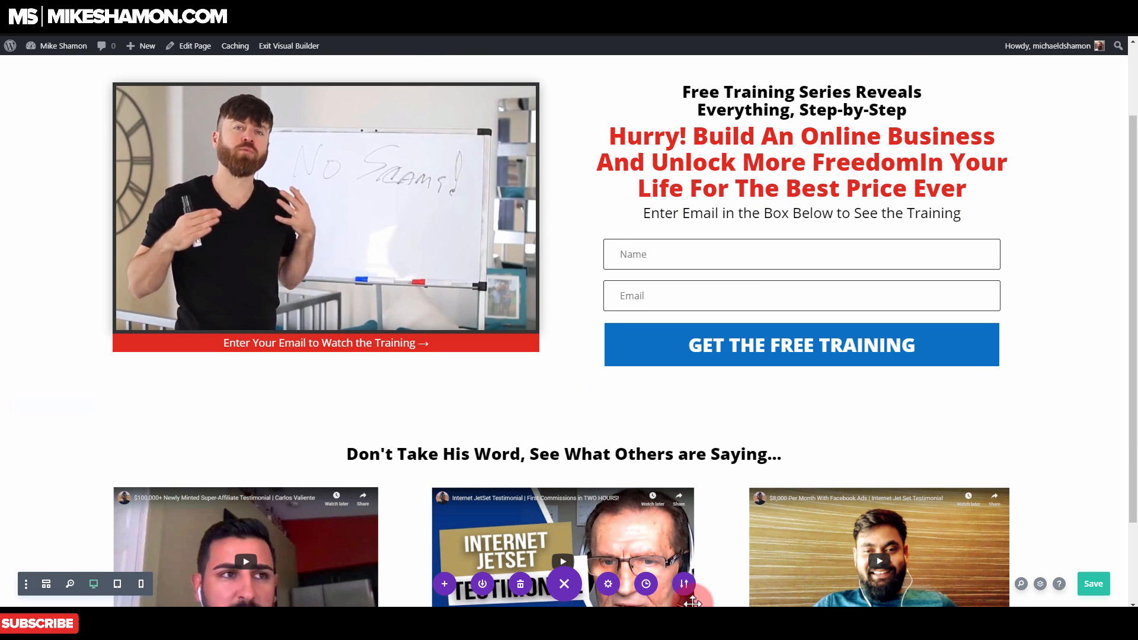
{"action": "left_click", "coordinate": [684, 585]}
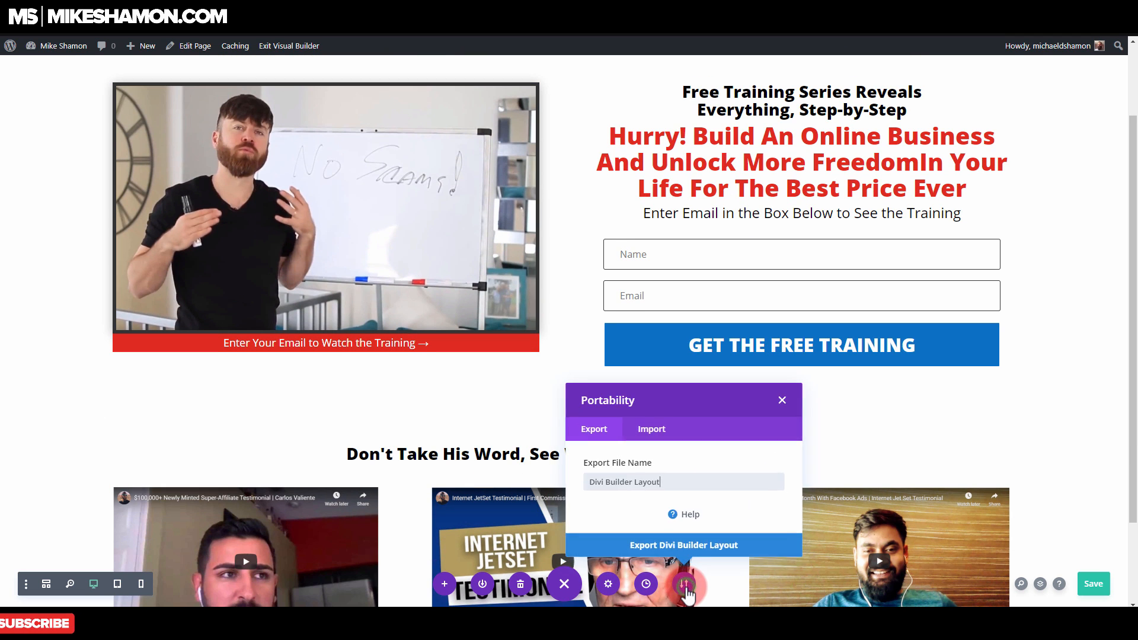
{"action": "left_click", "coordinate": [651, 432]}
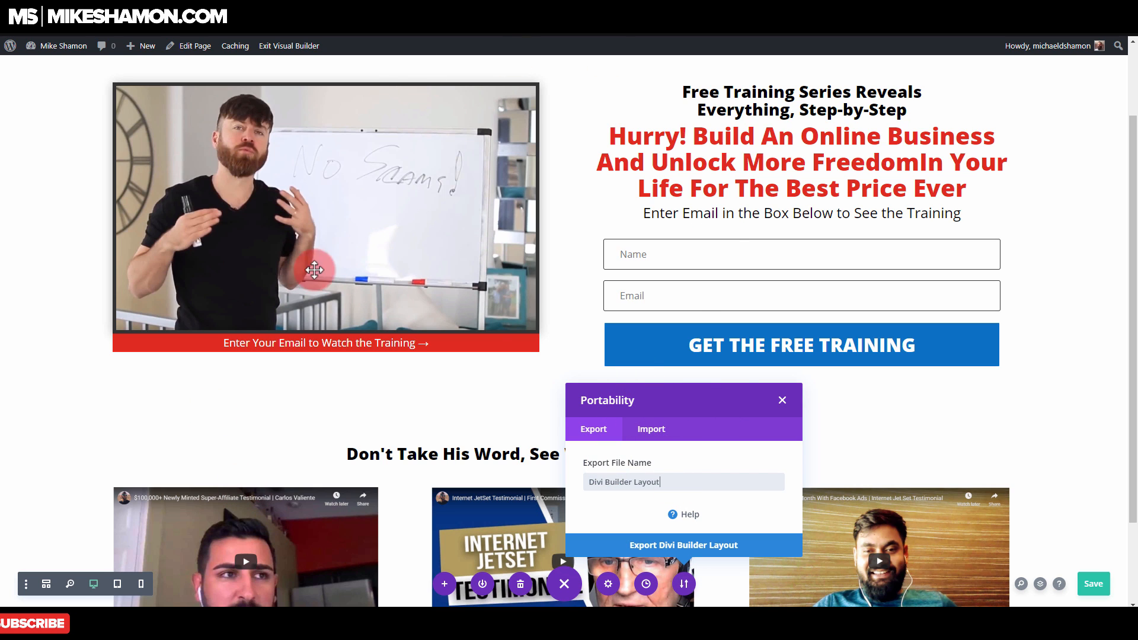
{"action": "left_click", "coordinate": [651, 429]}
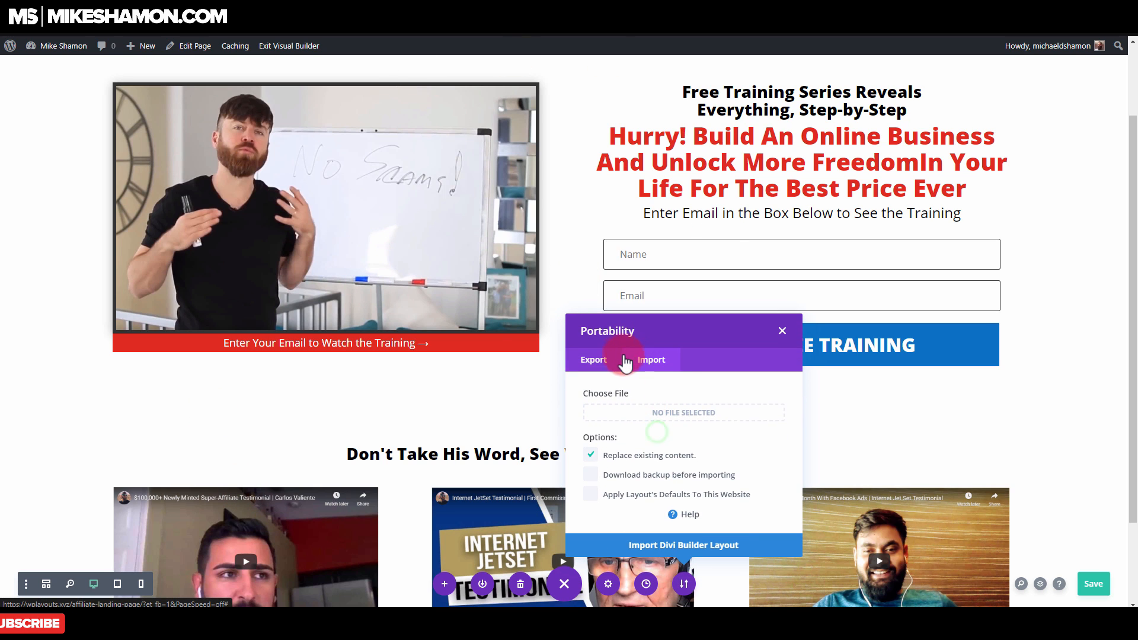
{"action": "left_click", "coordinate": [613, 360]}
{"action": "left_click", "coordinate": [783, 397]}
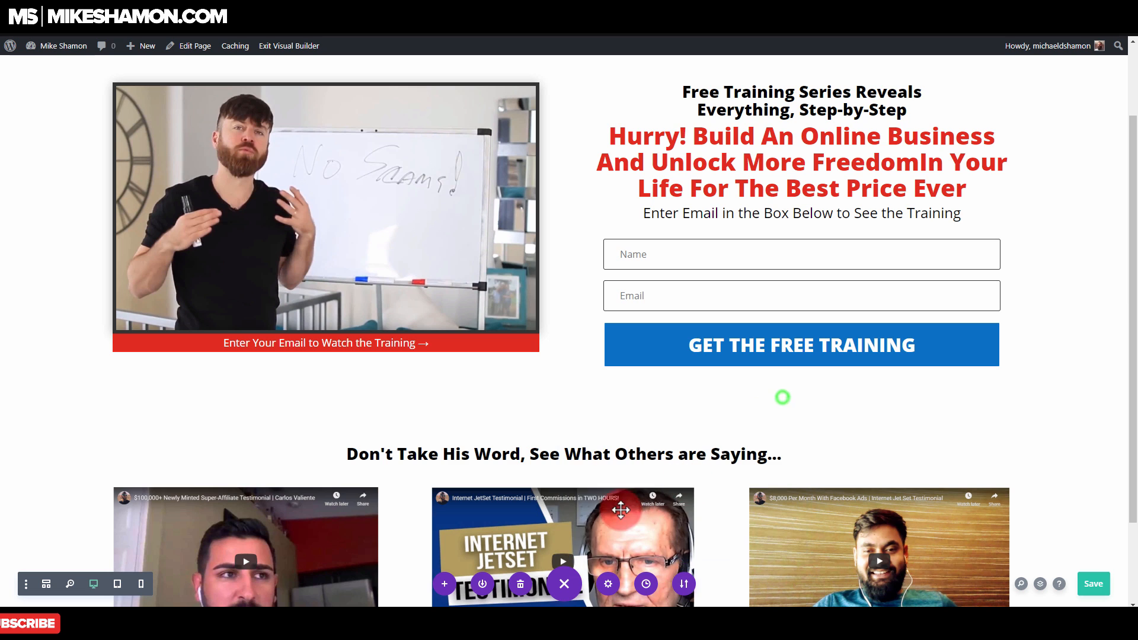
Step: Preview the page at phone width and open the text design settings of the "FREE TRAINING" headline module
{"action": "scroll", "coordinate": [574, 465], "scroll_direction": "up", "scroll_amount": 2}
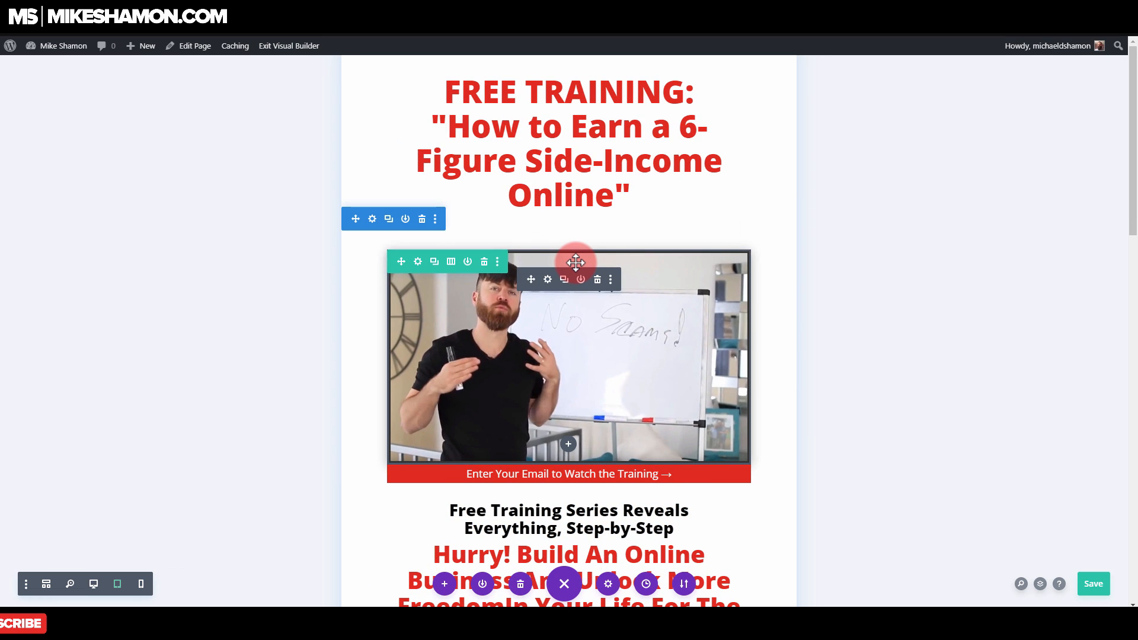
{"action": "left_click", "coordinate": [141, 584]}
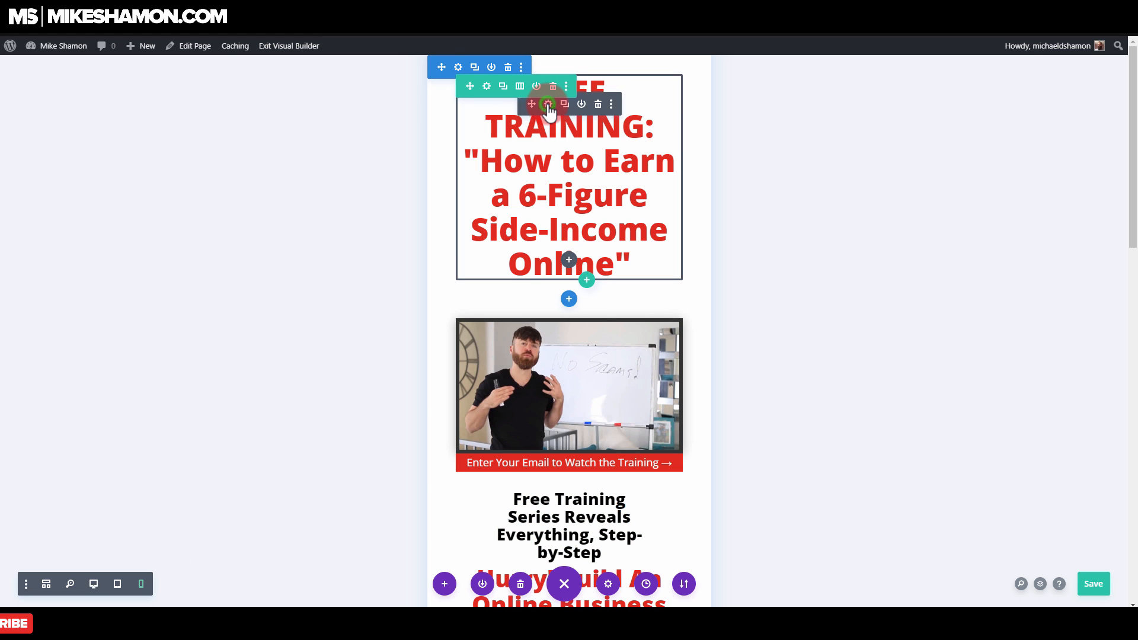
{"action": "left_click", "coordinate": [549, 108]}
{"action": "left_click_drag", "start_coordinate": [282, 109], "coordinate": [828, 99]}
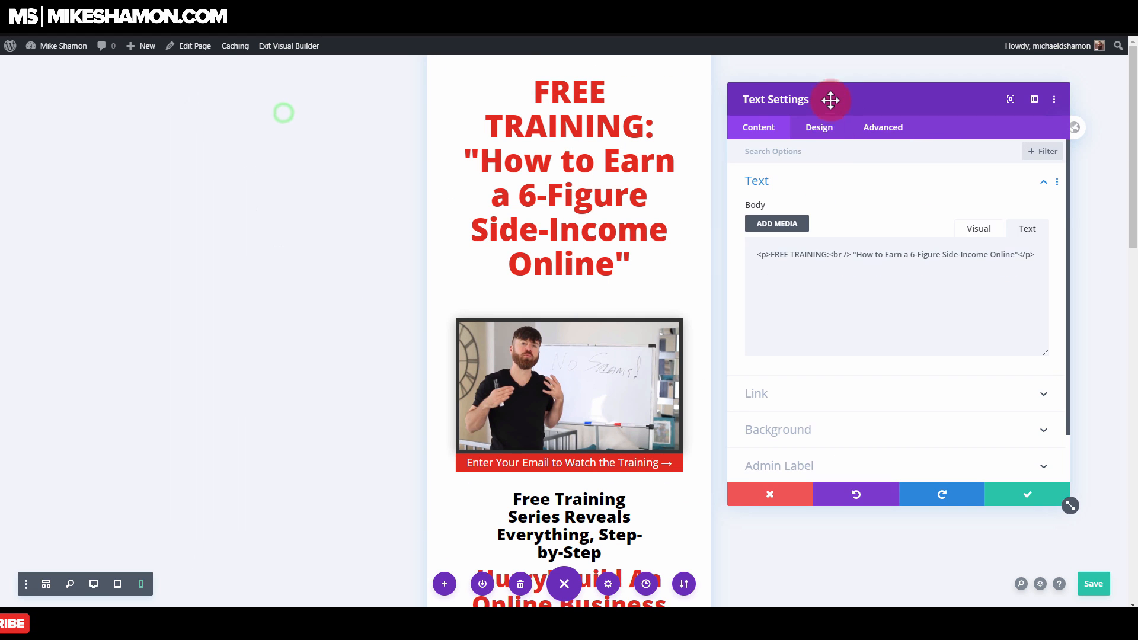
{"action": "left_click", "coordinate": [823, 134]}
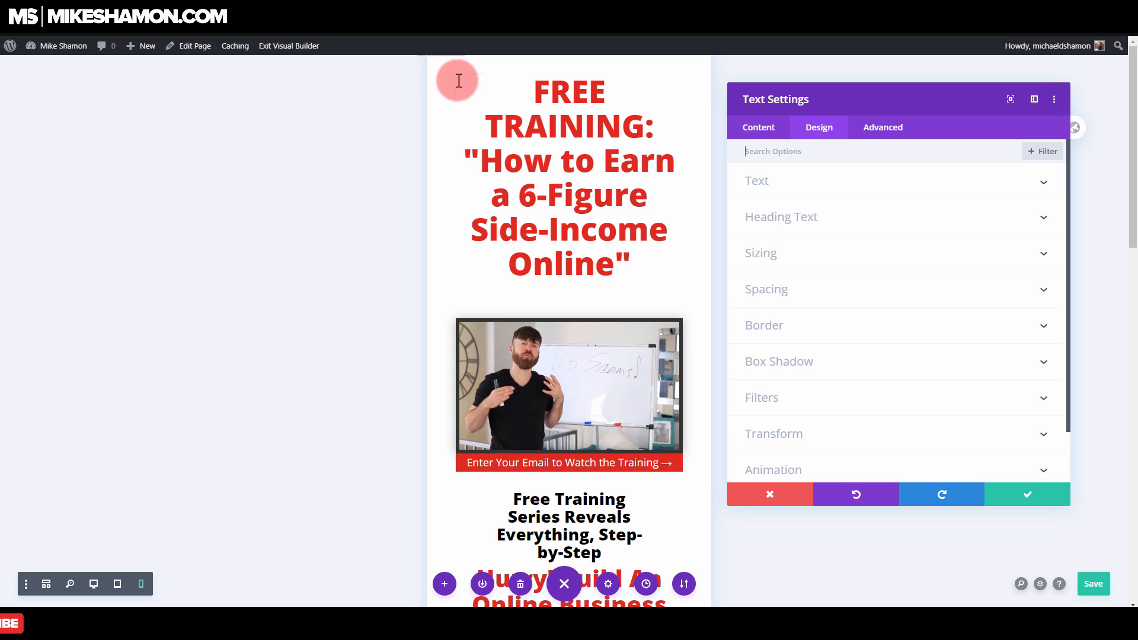
{"action": "left_click", "coordinate": [762, 183]}
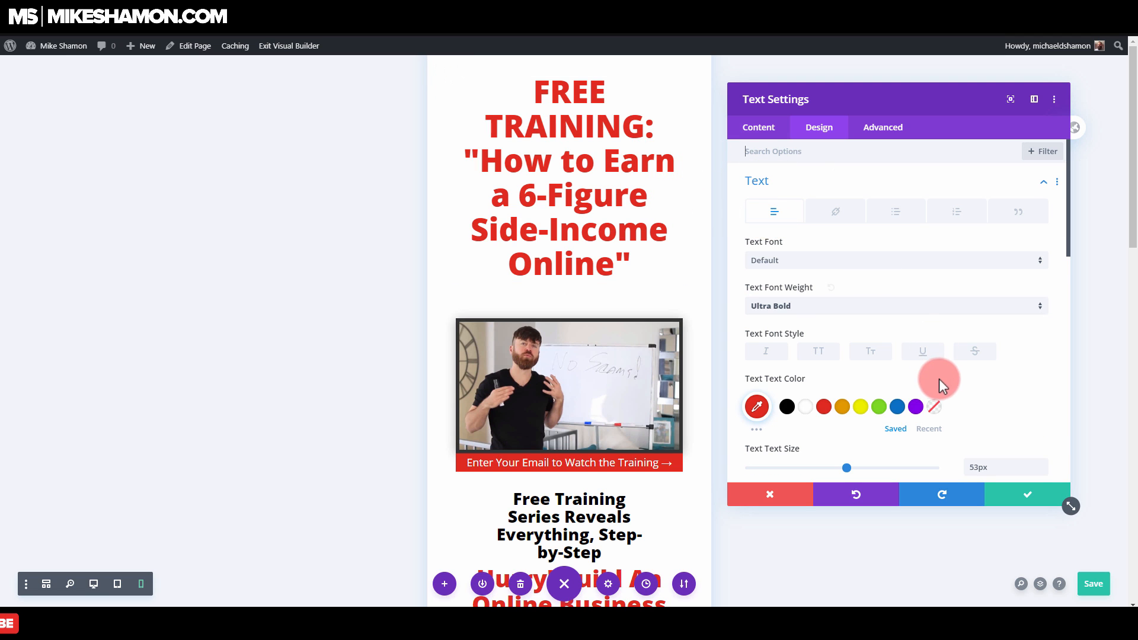
Step: Enable responsive text sizes for the headline and set its phone text size to 31px
{"action": "scroll", "coordinate": [931, 398], "scroll_direction": "down", "scroll_amount": 2}
{"action": "mouse_move", "coordinate": [784, 350]}
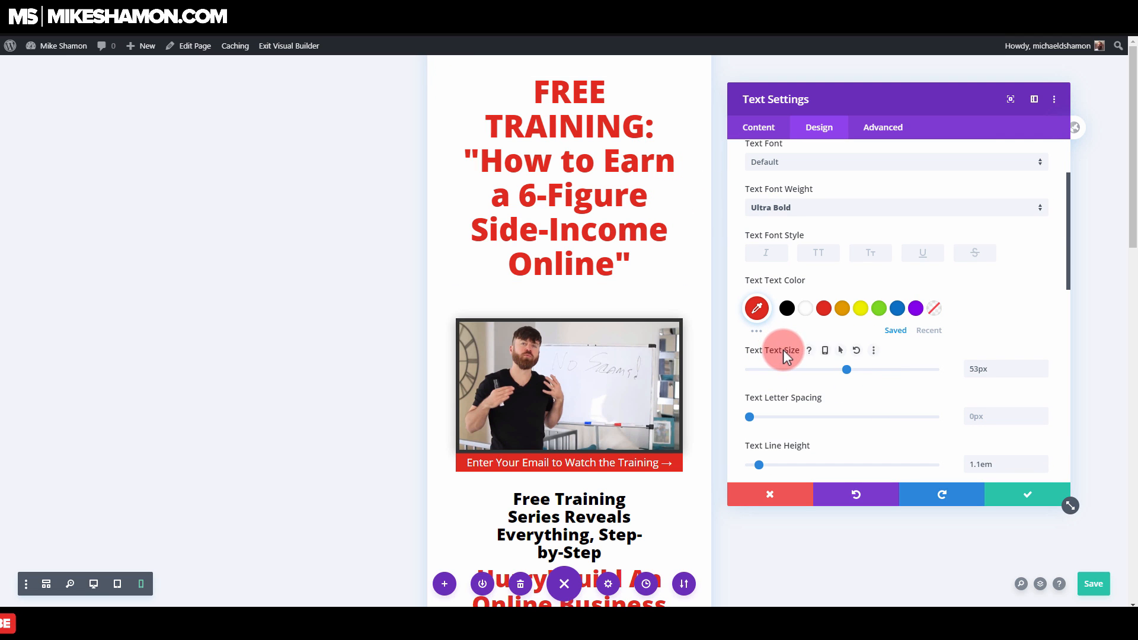
{"action": "left_click", "coordinate": [845, 350]}
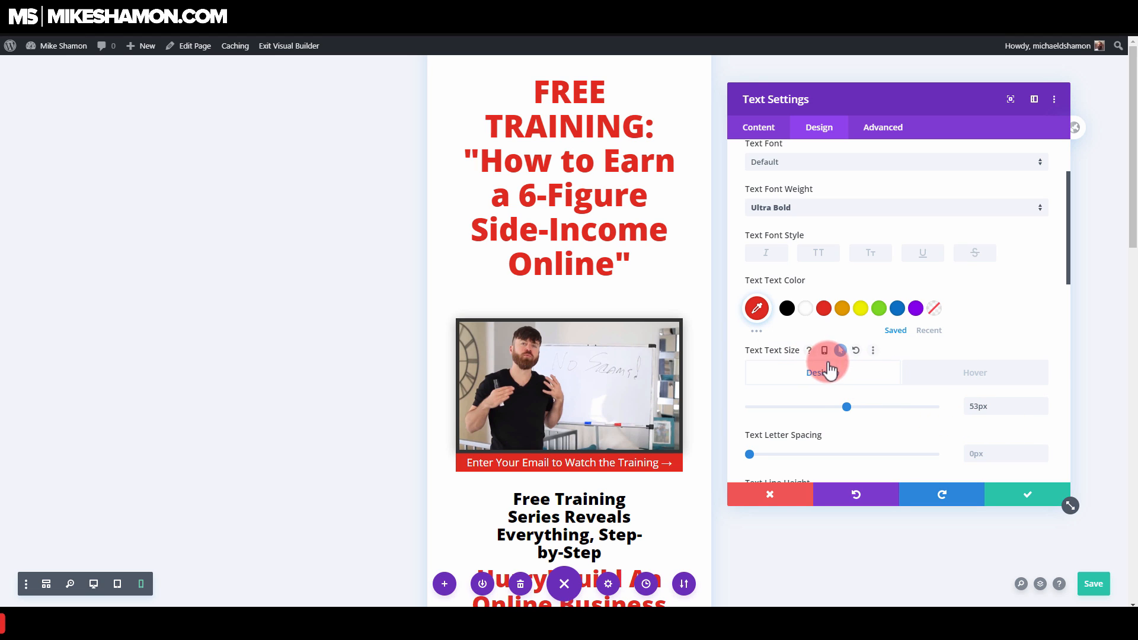
{"action": "left_click", "coordinate": [827, 351]}
{"action": "left_click", "coordinate": [845, 351]}
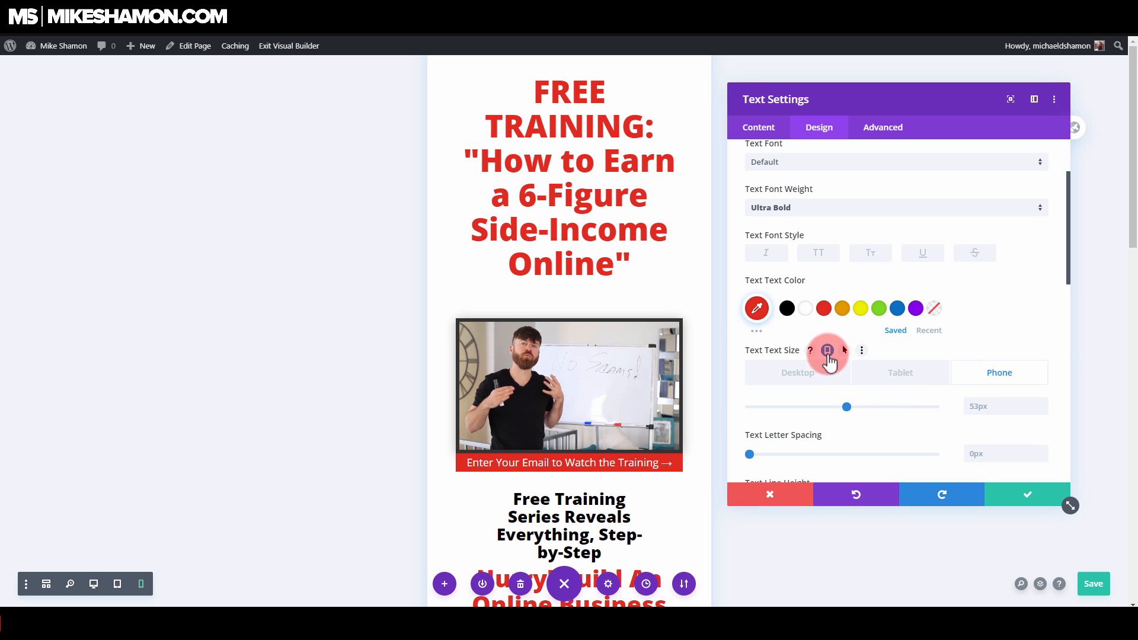
{"action": "left_click", "coordinate": [997, 407]}
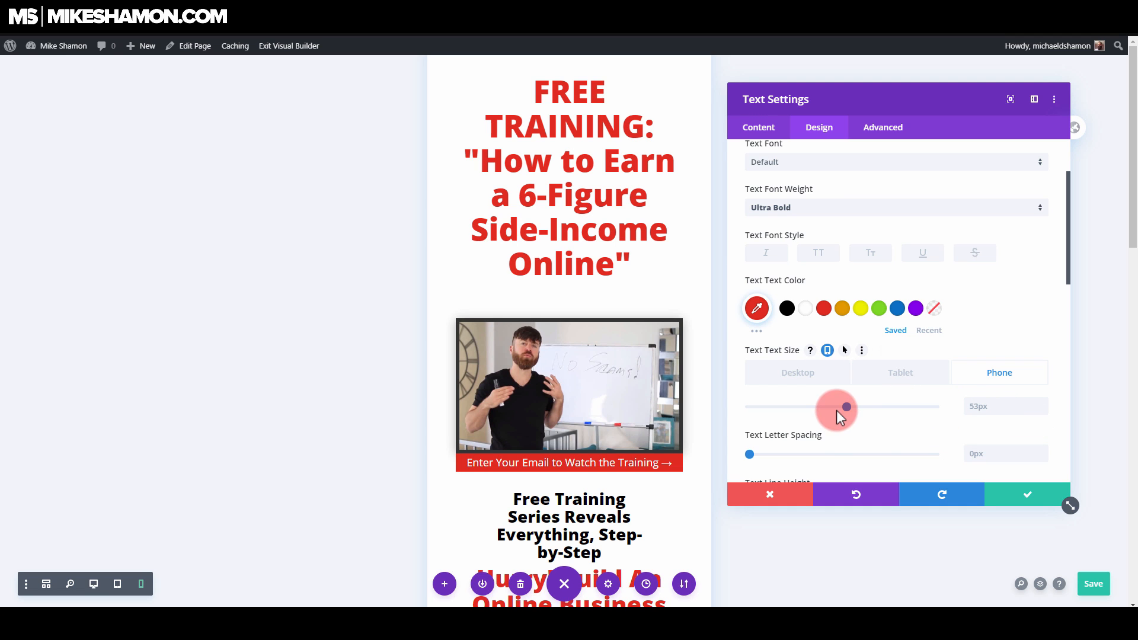
{"action": "left_click_drag", "start_coordinate": [839, 408], "coordinate": [808, 408]}
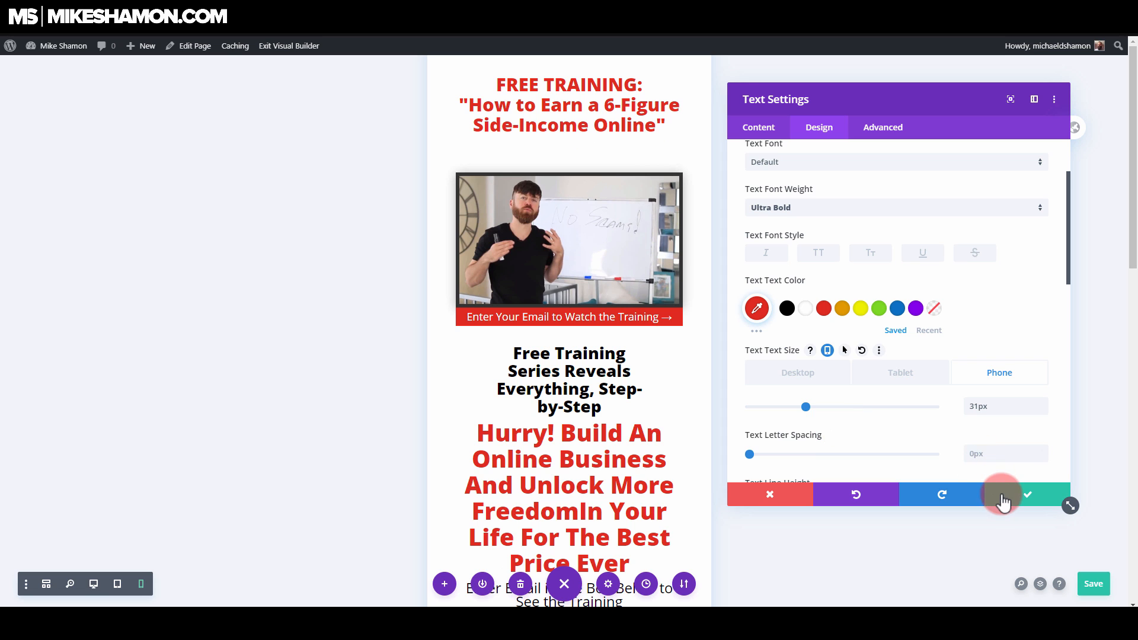
Step: Check the headline's tablet text size, return to its phone size, and save the headline's text settings
{"action": "left_click", "coordinate": [893, 363]}
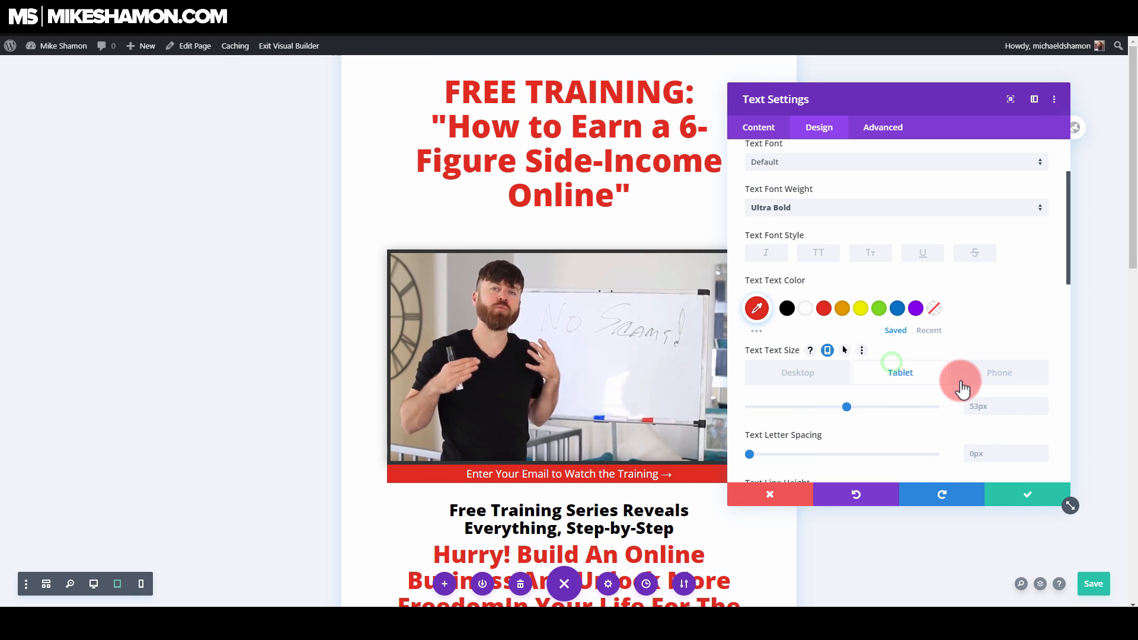
{"action": "left_click", "coordinate": [984, 384]}
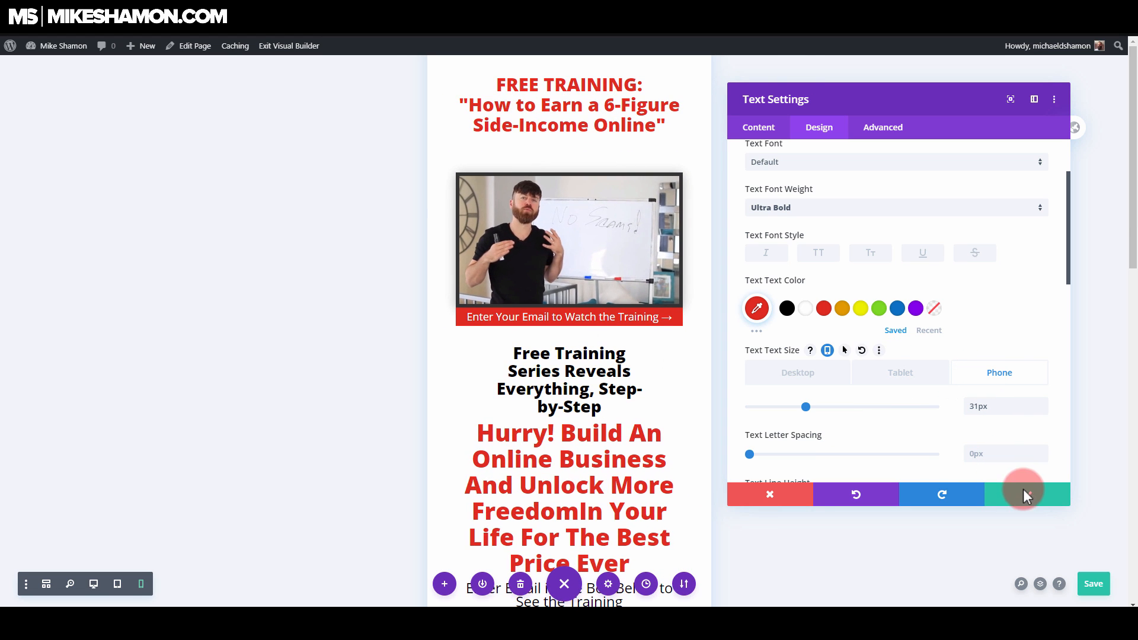
{"action": "left_click", "coordinate": [1027, 494]}
Step: Set the phone text size of the red "Enter Your Email to Watch the Training" bar to 16px and save the module
{"action": "left_click", "coordinate": [576, 350]}
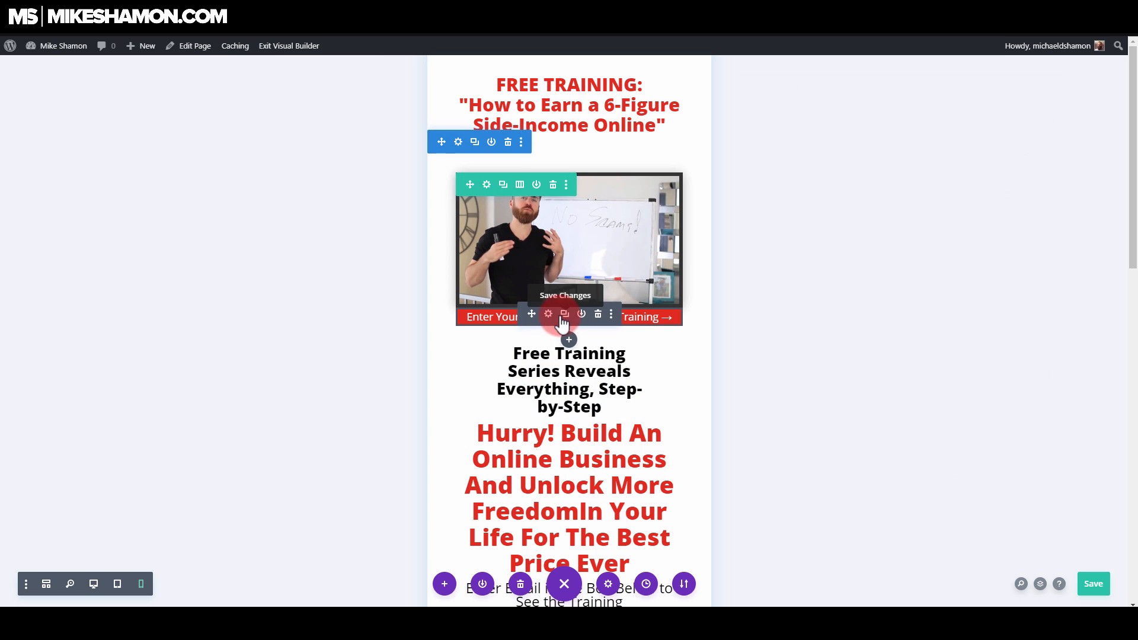
{"action": "left_click", "coordinate": [564, 316]}
{"action": "left_click", "coordinate": [820, 128]}
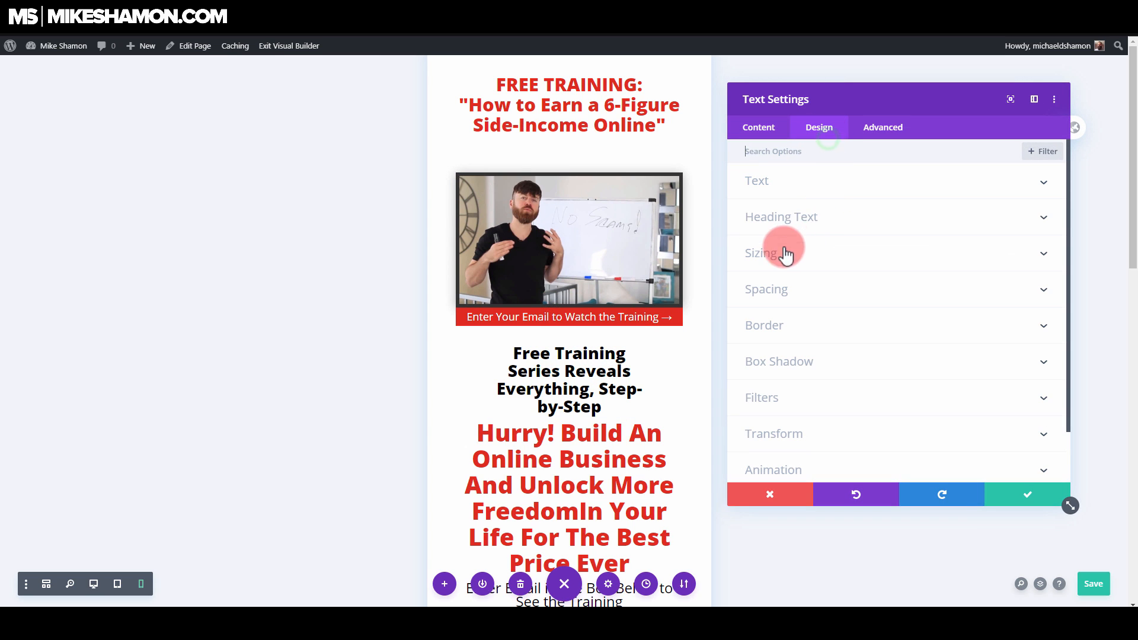
{"action": "left_click", "coordinate": [478, 330]}
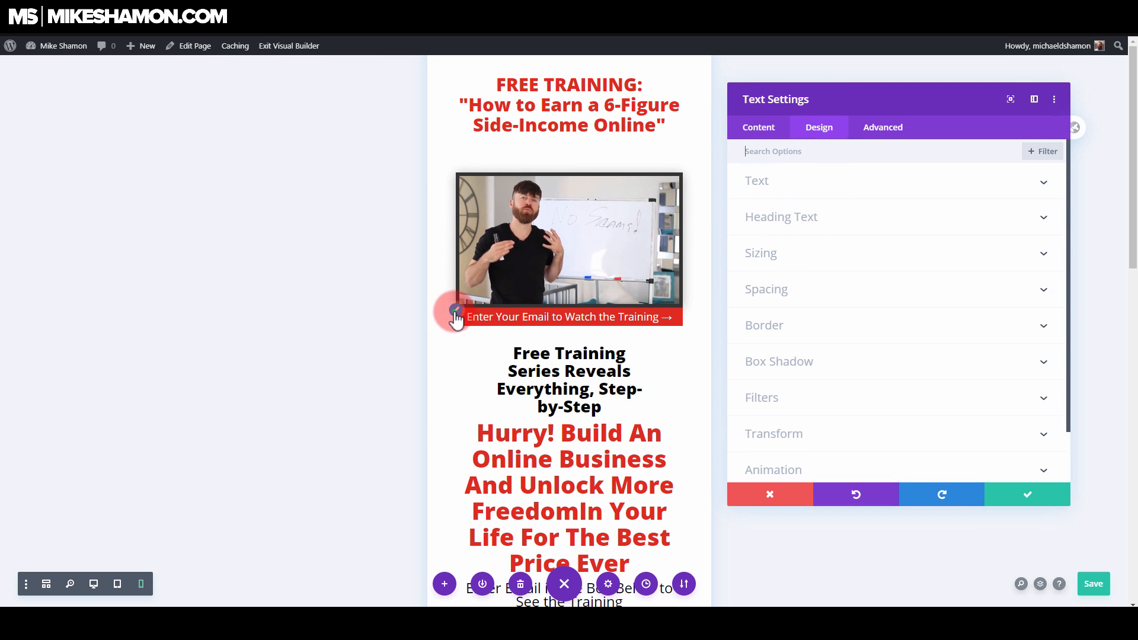
{"action": "left_click", "coordinate": [794, 182]}
{"action": "scroll", "coordinate": [830, 344], "scroll_direction": "down", "scroll_amount": 2}
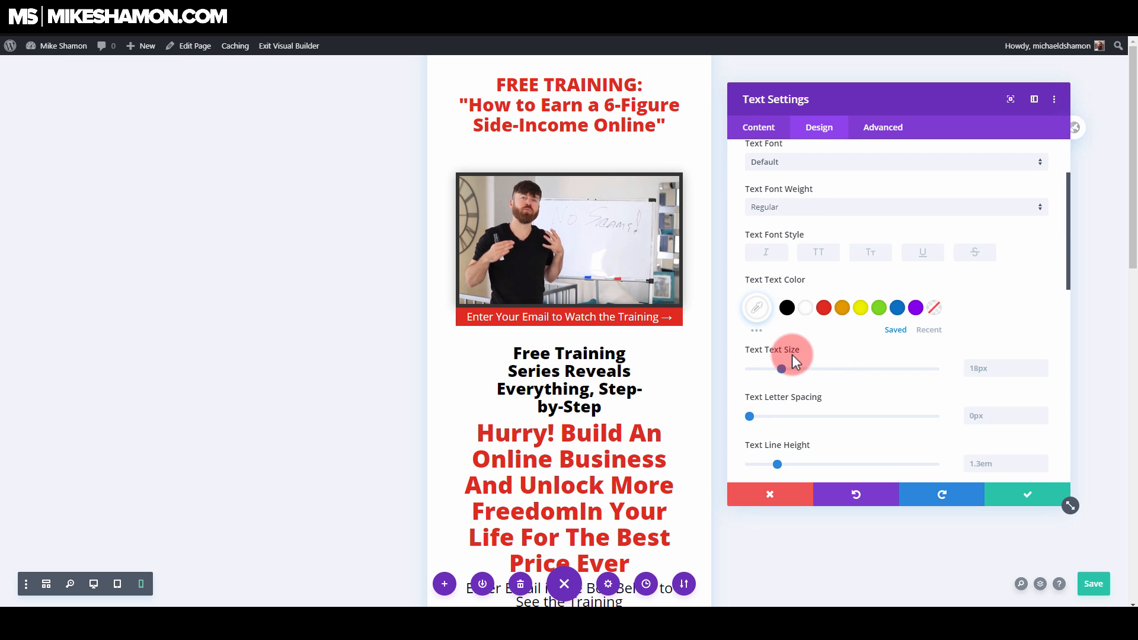
{"action": "left_click", "coordinate": [827, 350]}
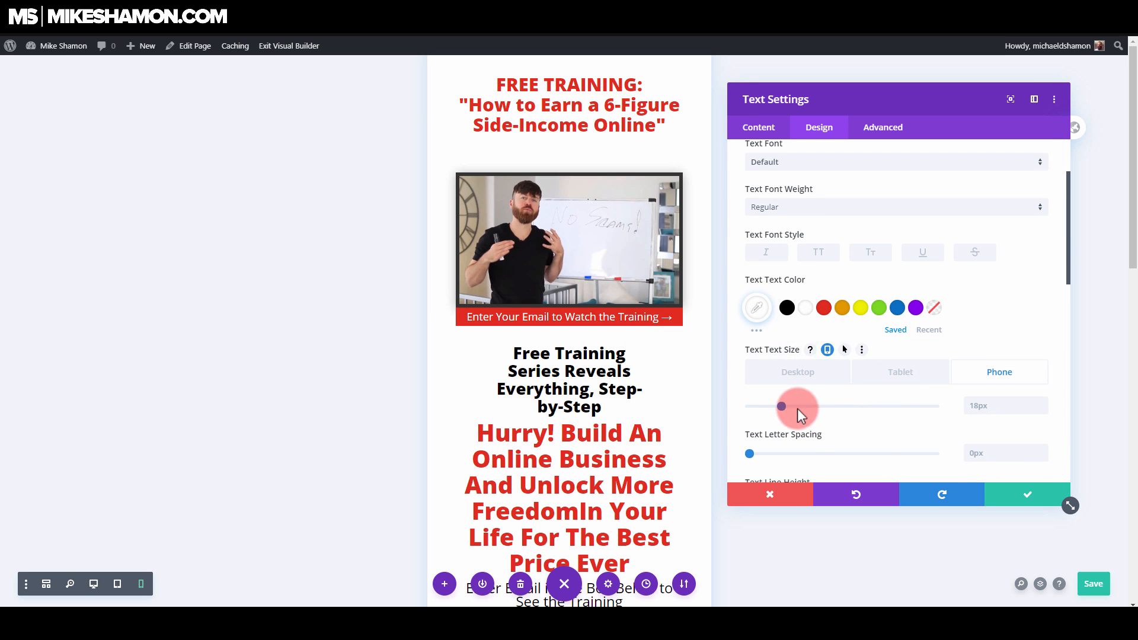
{"action": "left_click_drag", "start_coordinate": [781, 404], "coordinate": [778, 405]}
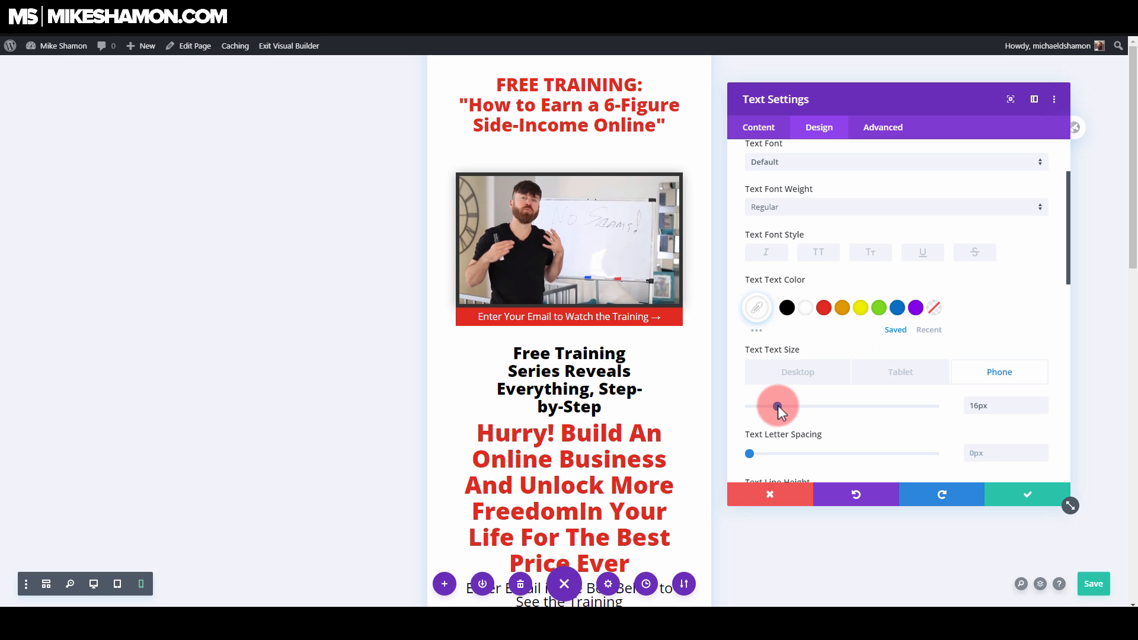
{"action": "left_click", "coordinate": [1054, 502]}
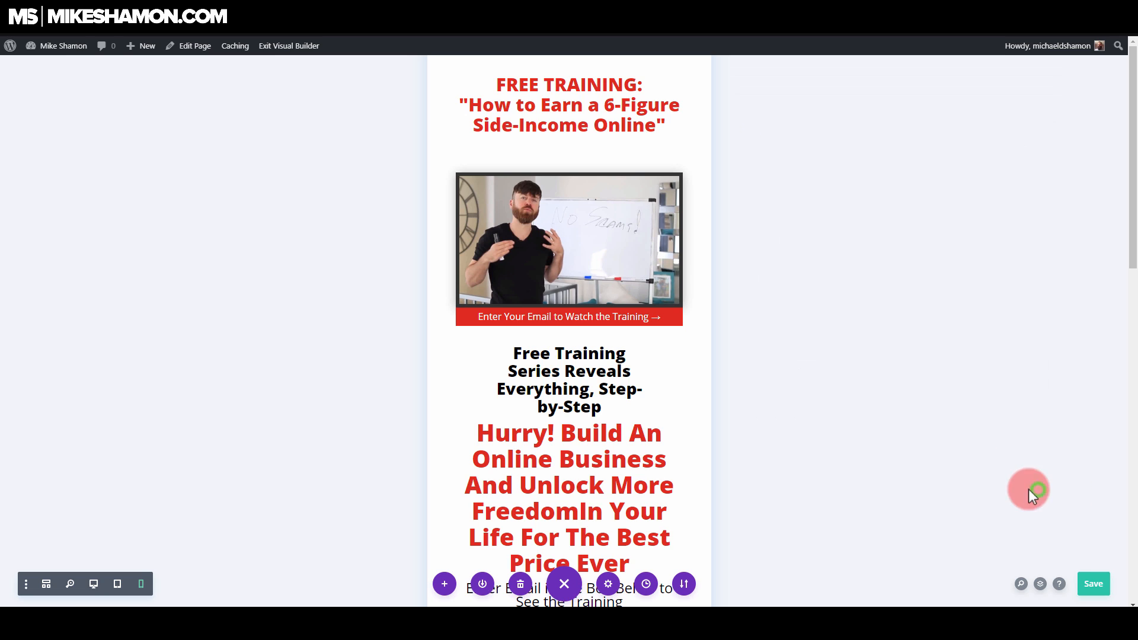
Step: Set the phone width of the "Free Training Series Reveals Everything, Step-by-Step" text module to 100% and save it
{"action": "mouse_move", "coordinate": [567, 378]}
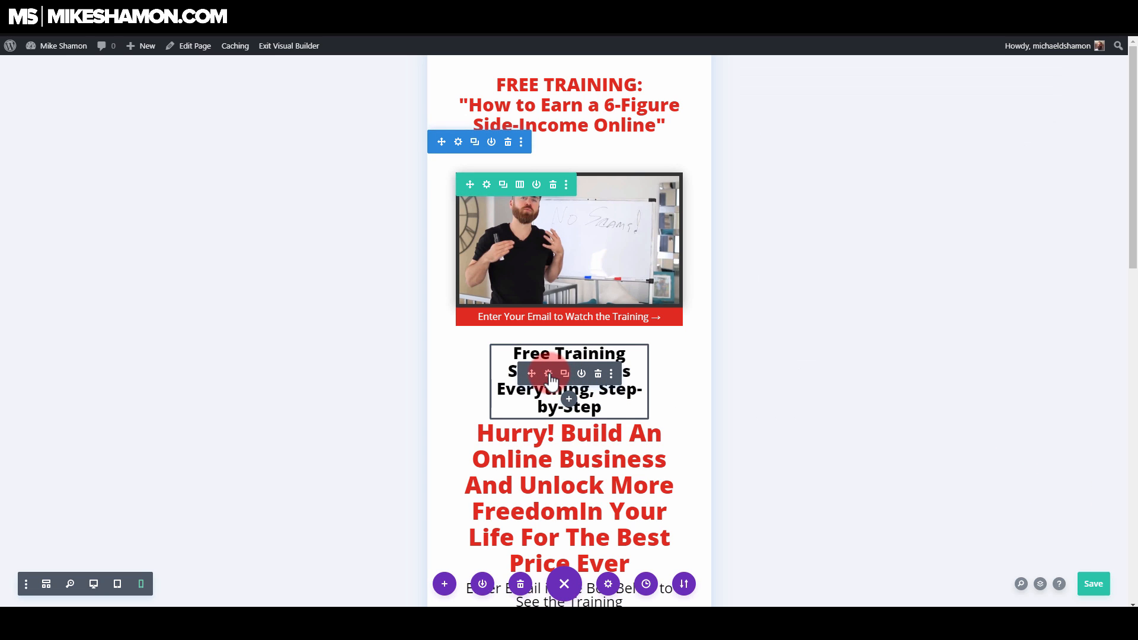
{"action": "left_click", "coordinate": [549, 373]}
{"action": "left_click_drag", "start_coordinate": [852, 97], "coordinate": [867, 99]}
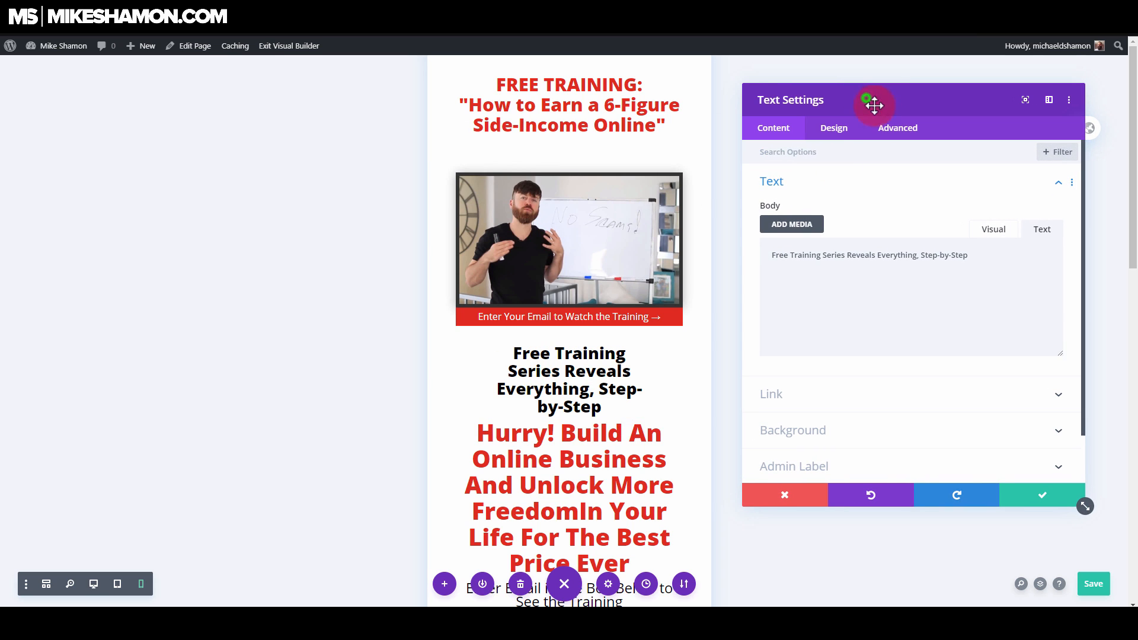
{"action": "left_click", "coordinate": [834, 127]}
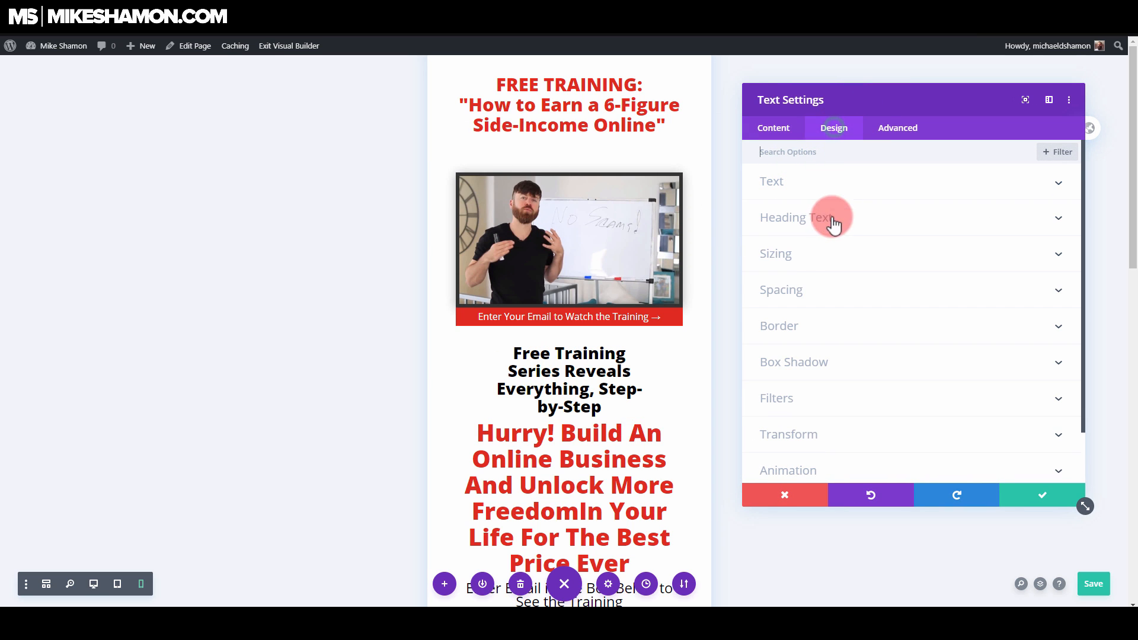
{"action": "left_click", "coordinate": [800, 257]}
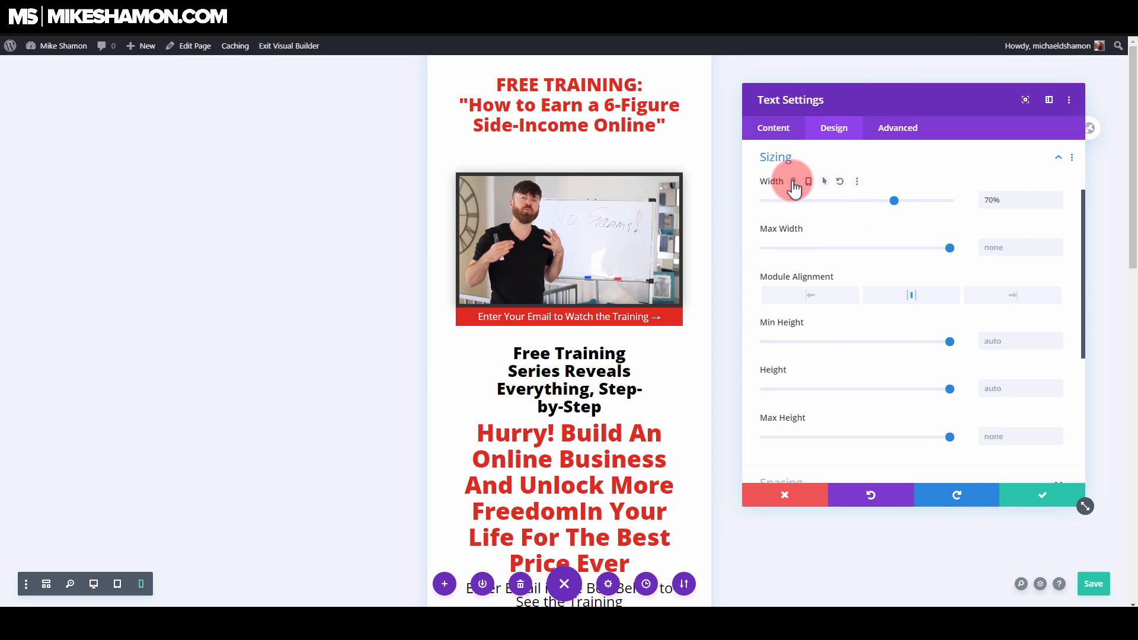
{"action": "left_click", "coordinate": [812, 182]}
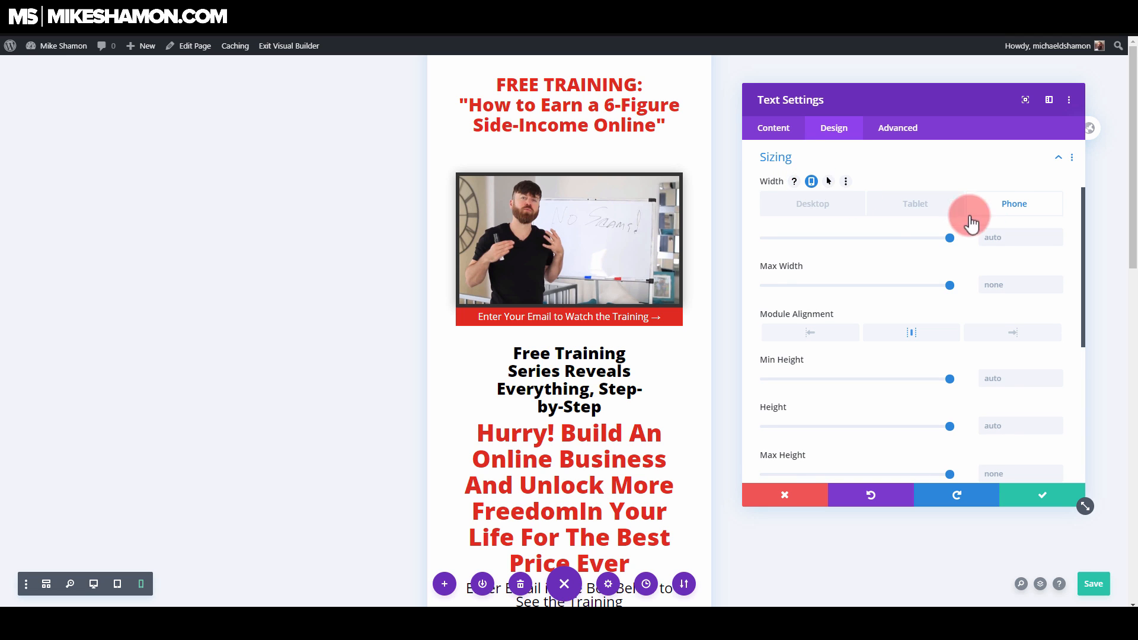
{"action": "mouse_move", "coordinate": [955, 237]}
{"action": "left_mouse_down"}
{"action": "mouse_move", "coordinate": [945, 238]}
{"action": "mouse_move", "coordinate": [969, 239]}
{"action": "left_mouse_up"}
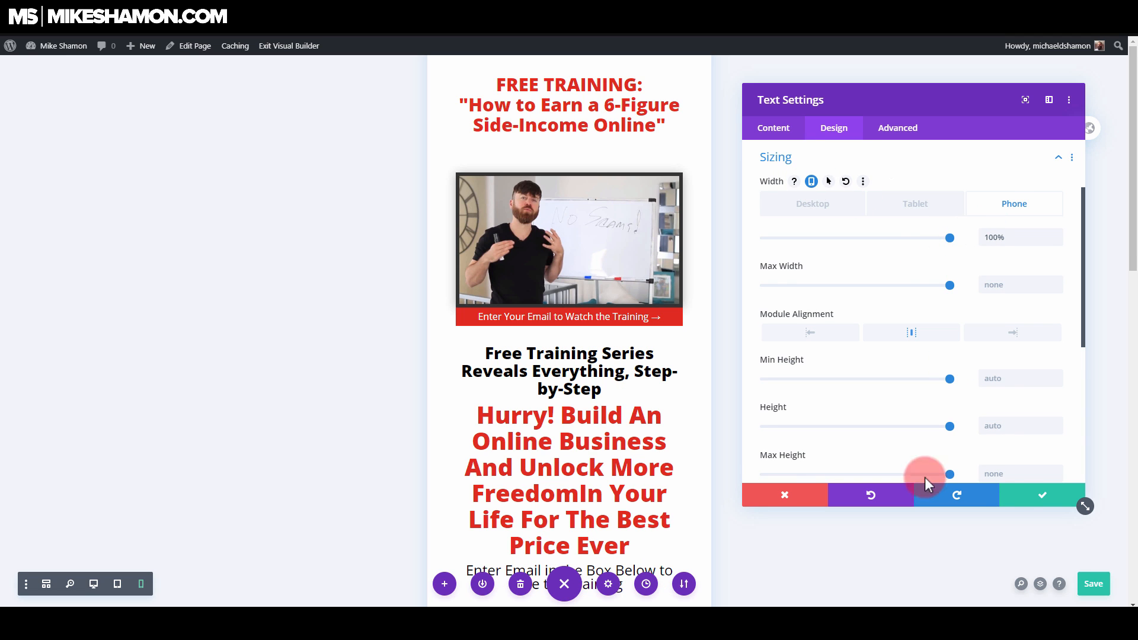
{"action": "left_click", "coordinate": [1017, 495]}
Step: Set the phone text size of the red "Hurry! Build An Online Business" text to 23px and save the module
{"action": "scroll", "coordinate": [596, 471], "scroll_direction": "down", "scroll_amount": 2}
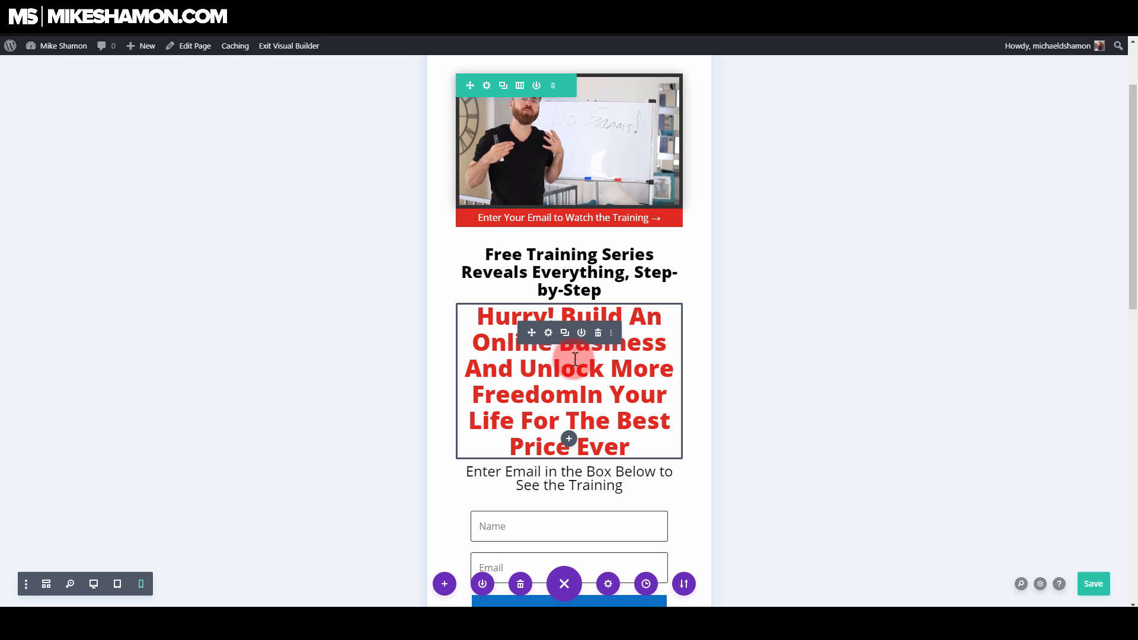
{"action": "left_click", "coordinate": [549, 334]}
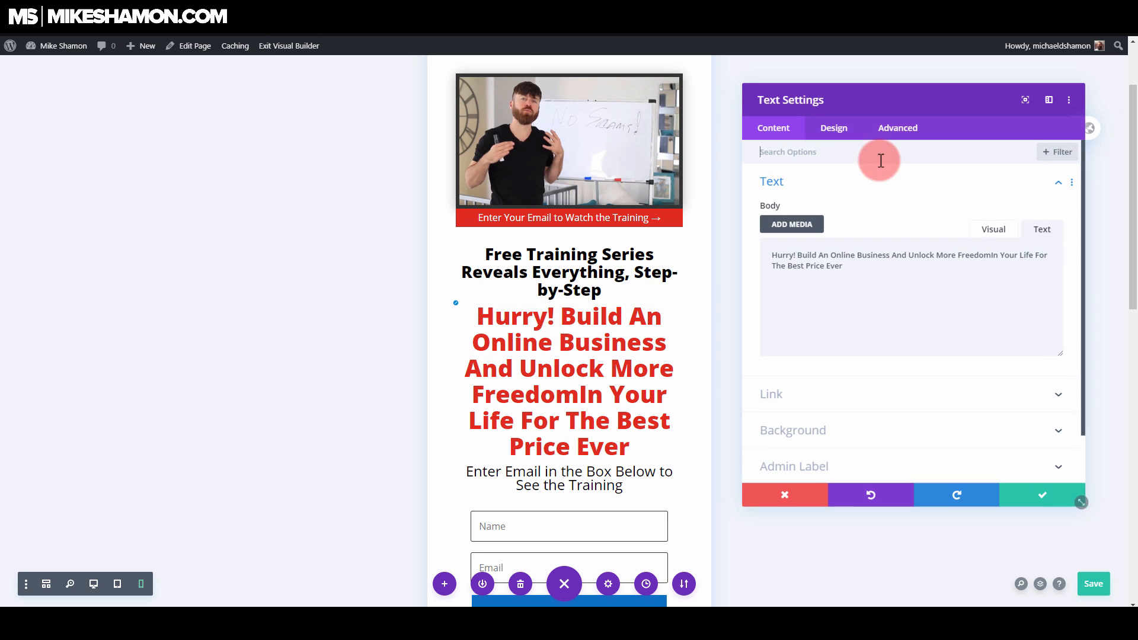
{"action": "left_click", "coordinate": [836, 136]}
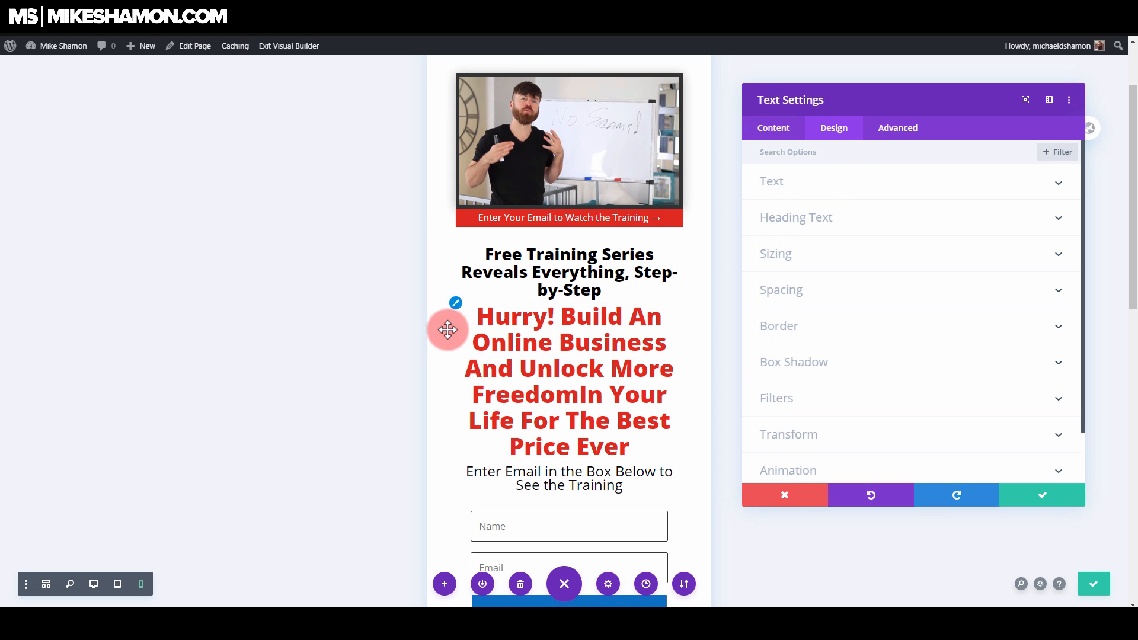
{"action": "left_click", "coordinate": [774, 188]}
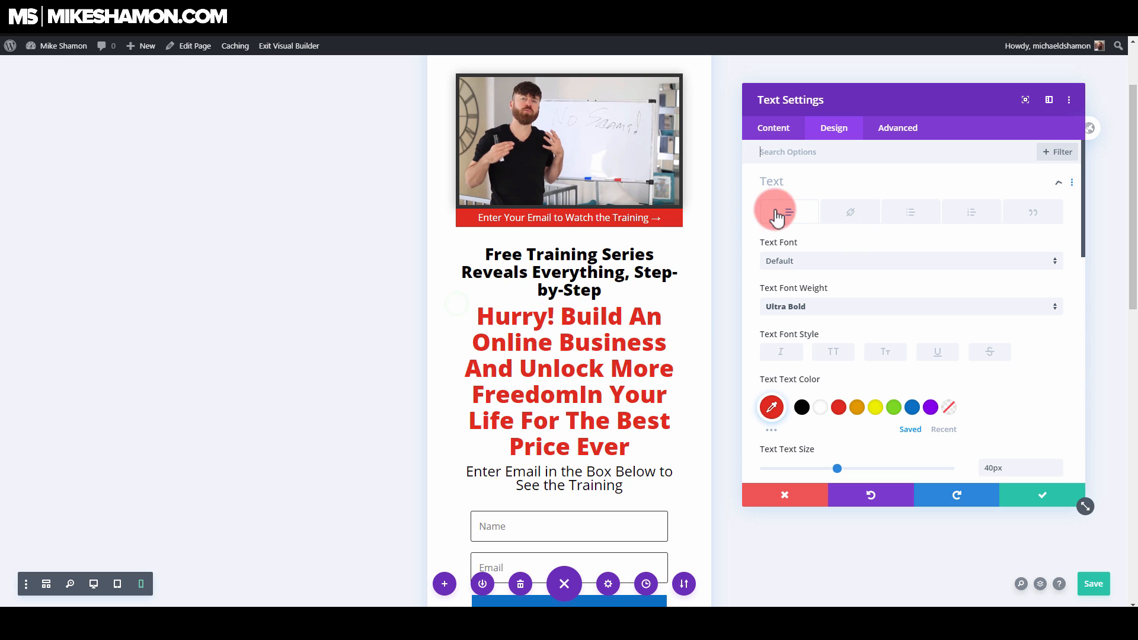
{"action": "left_click", "coordinate": [839, 408]}
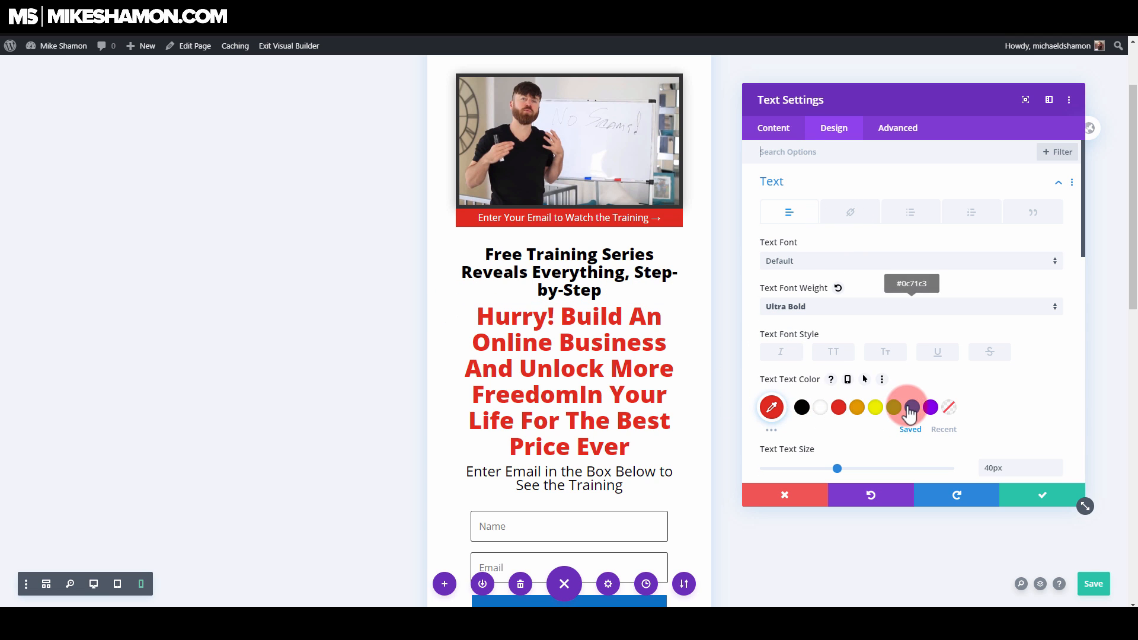
{"action": "scroll", "coordinate": [878, 395], "scroll_direction": "down", "scroll_amount": 2}
{"action": "left_click", "coordinate": [842, 351]}
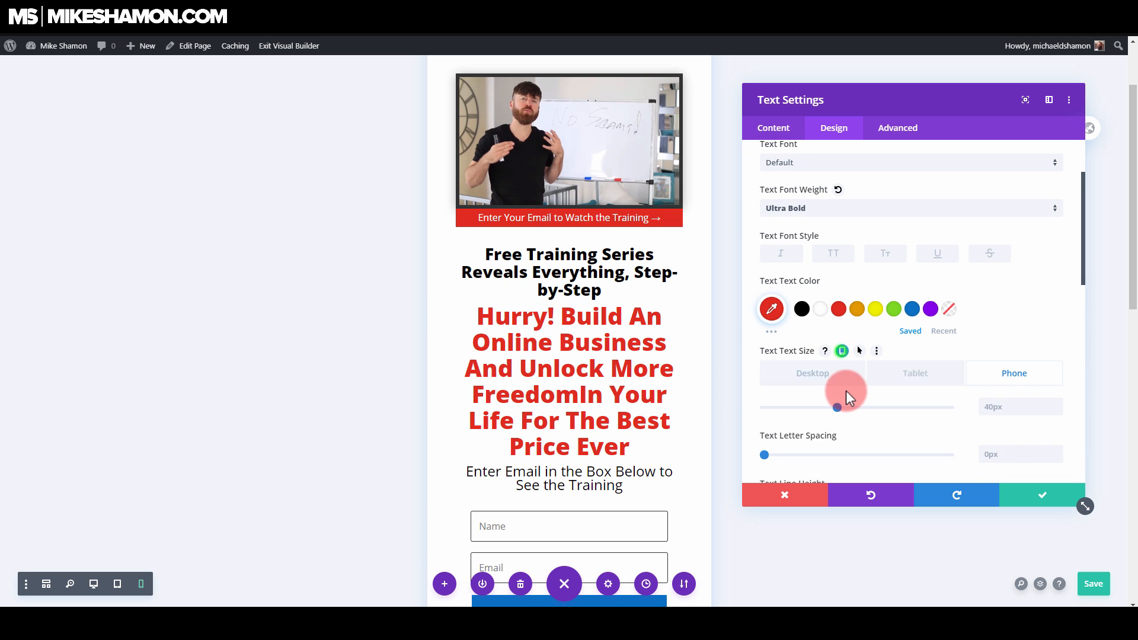
{"action": "left_click_drag", "start_coordinate": [838, 408], "coordinate": [805, 407]}
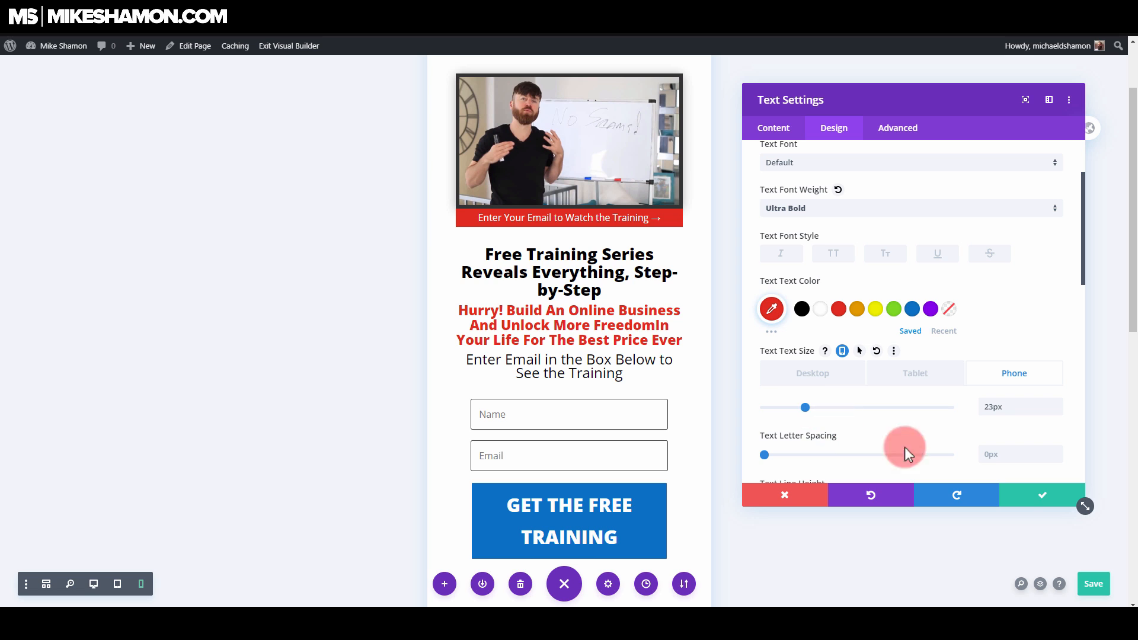
{"action": "left_click", "coordinate": [1030, 504]}
Step: Set the phone text size of the "Enter Email in the Box Below to See the Training" text to 19px and save it
{"action": "left_click", "coordinate": [564, 370]}
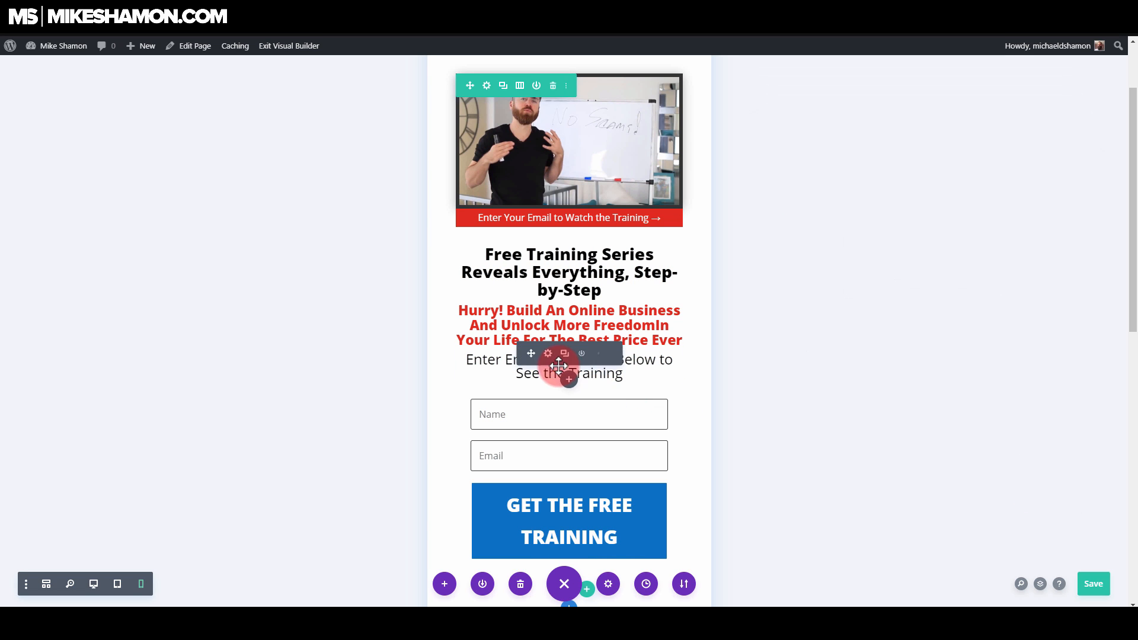
{"action": "left_click", "coordinate": [834, 134]}
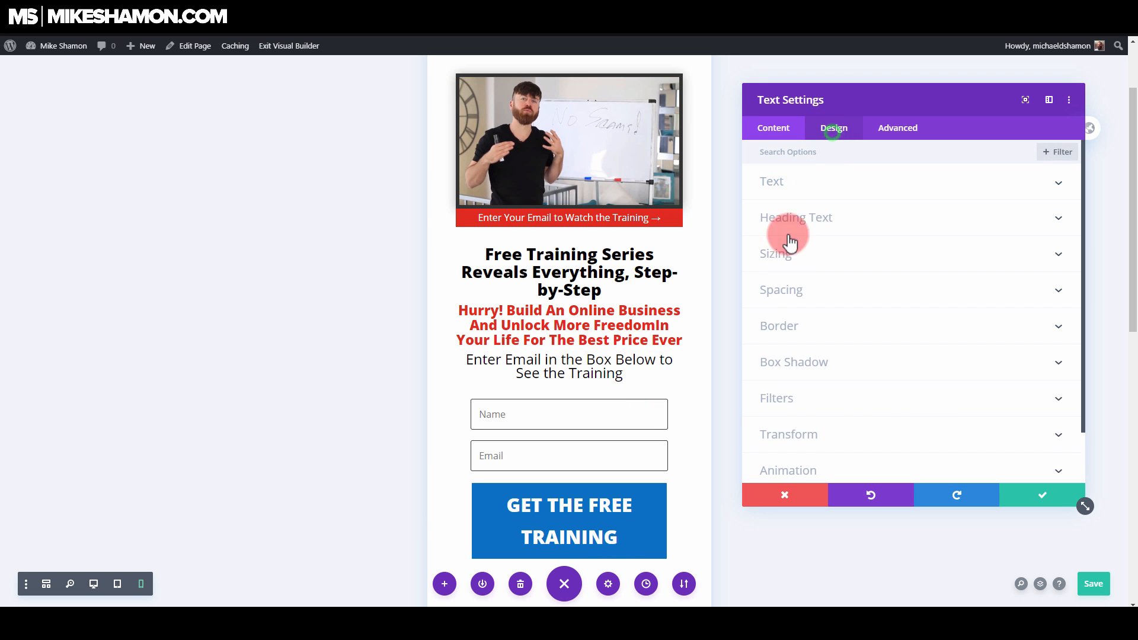
{"action": "left_click", "coordinate": [803, 183]}
{"action": "scroll", "coordinate": [787, 391], "scroll_direction": "down", "scroll_amount": 2}
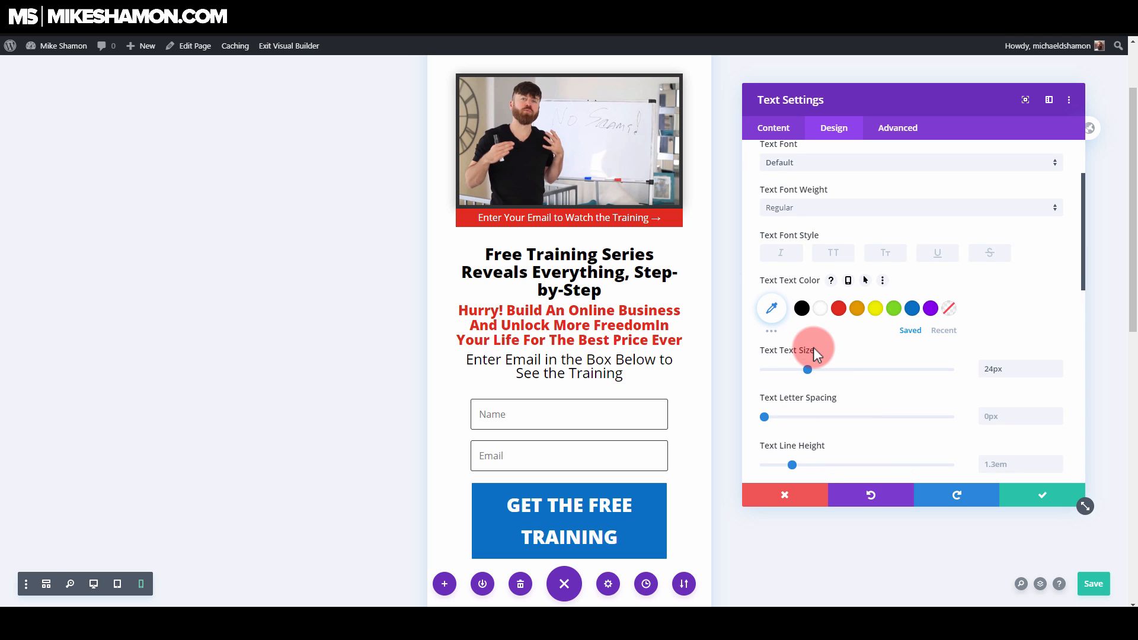
{"action": "left_click", "coordinate": [843, 350]}
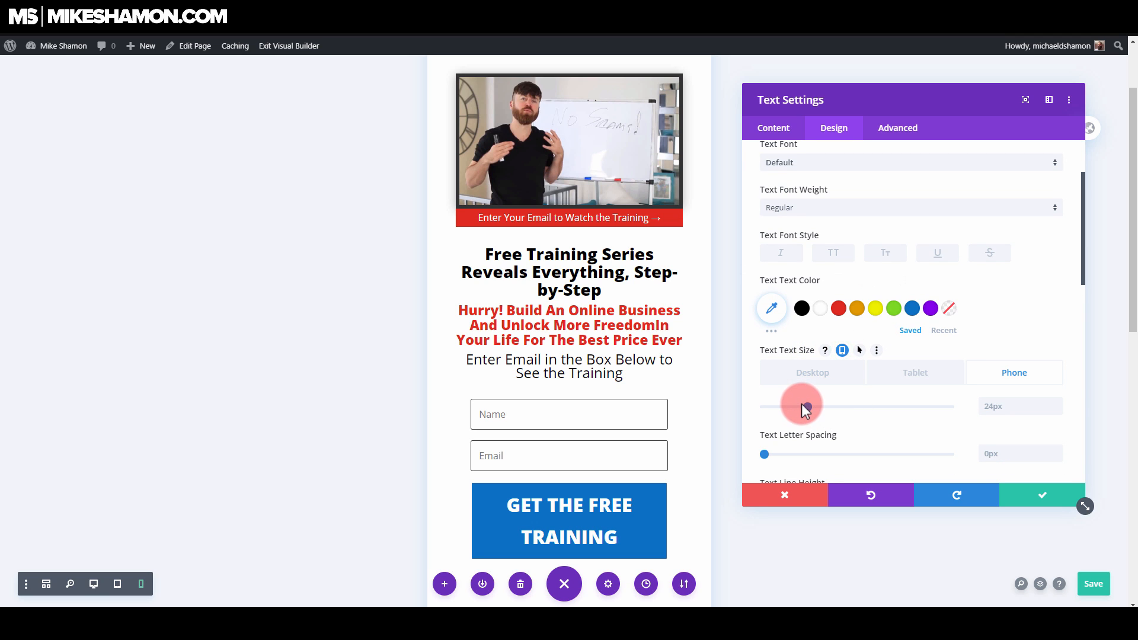
{"action": "left_click_drag", "start_coordinate": [803, 405], "coordinate": [798, 407]}
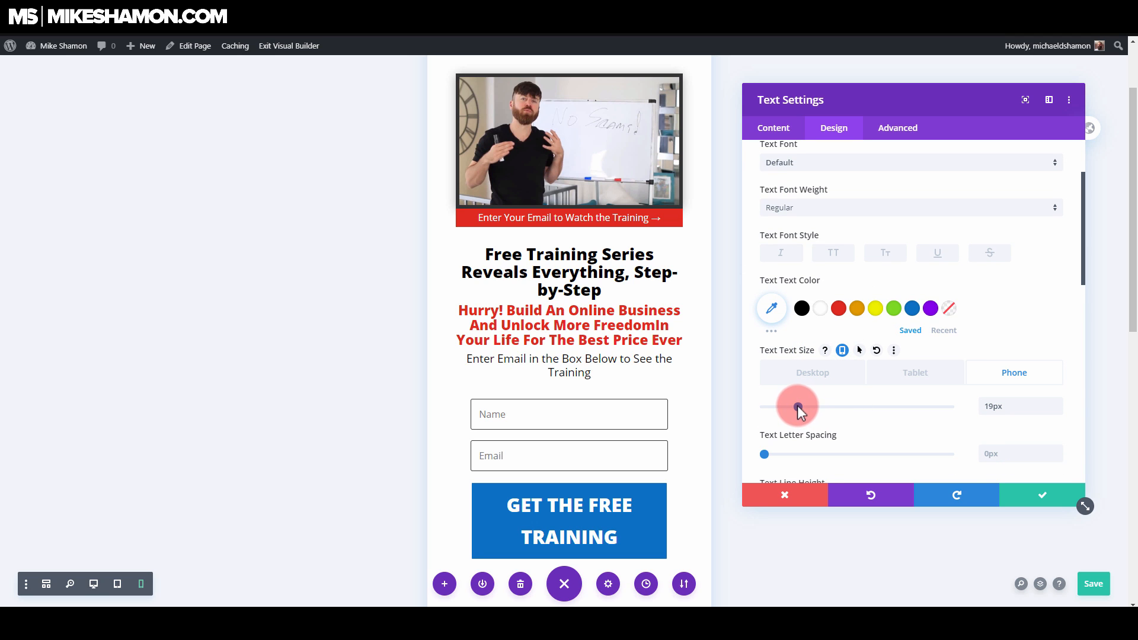
{"action": "left_click", "coordinate": [1050, 495]}
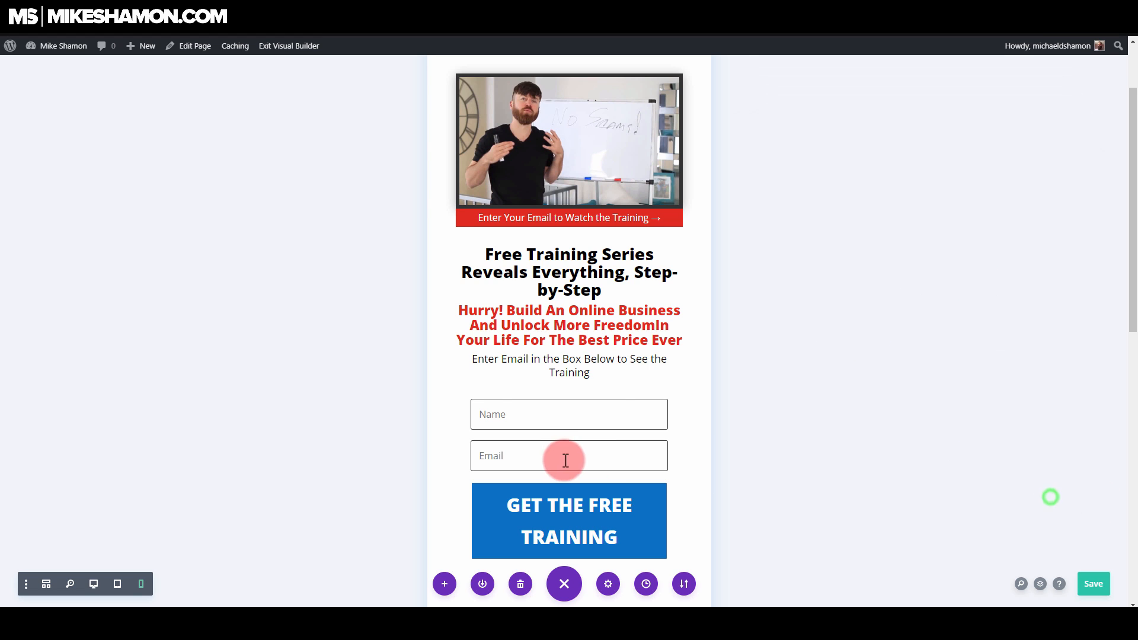
Step: Set the phone button text size of the email optin's "GET THE FREE TRAINING" button to 21px and save the module
{"action": "scroll", "coordinate": [564, 453], "scroll_direction": "down", "scroll_amount": 2}
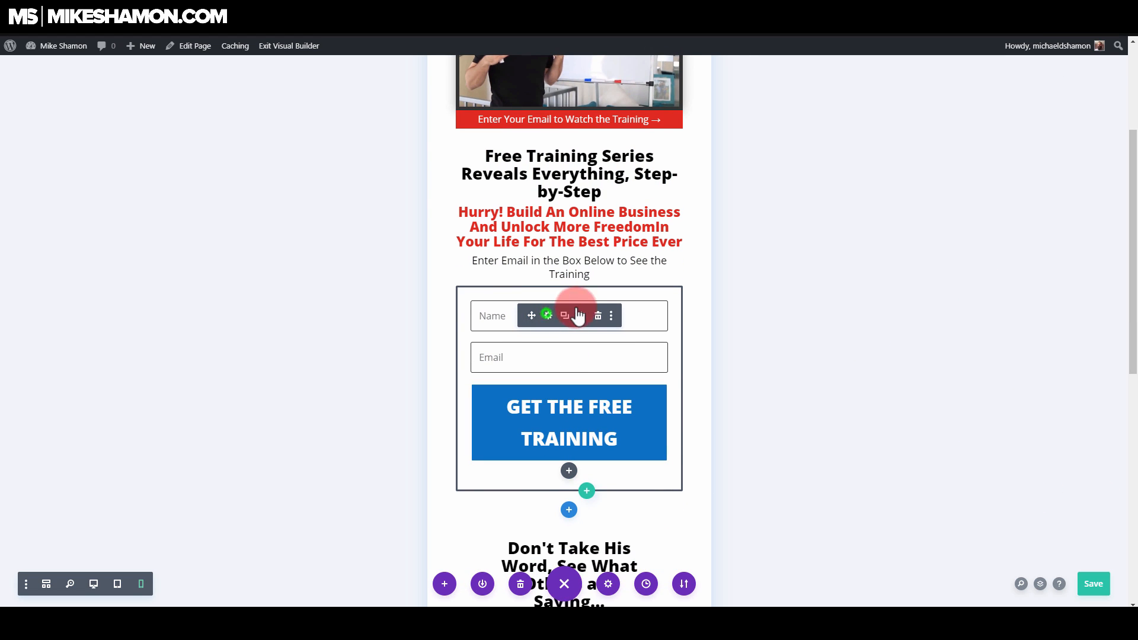
{"action": "left_click", "coordinate": [549, 315]}
{"action": "left_click", "coordinate": [844, 132]}
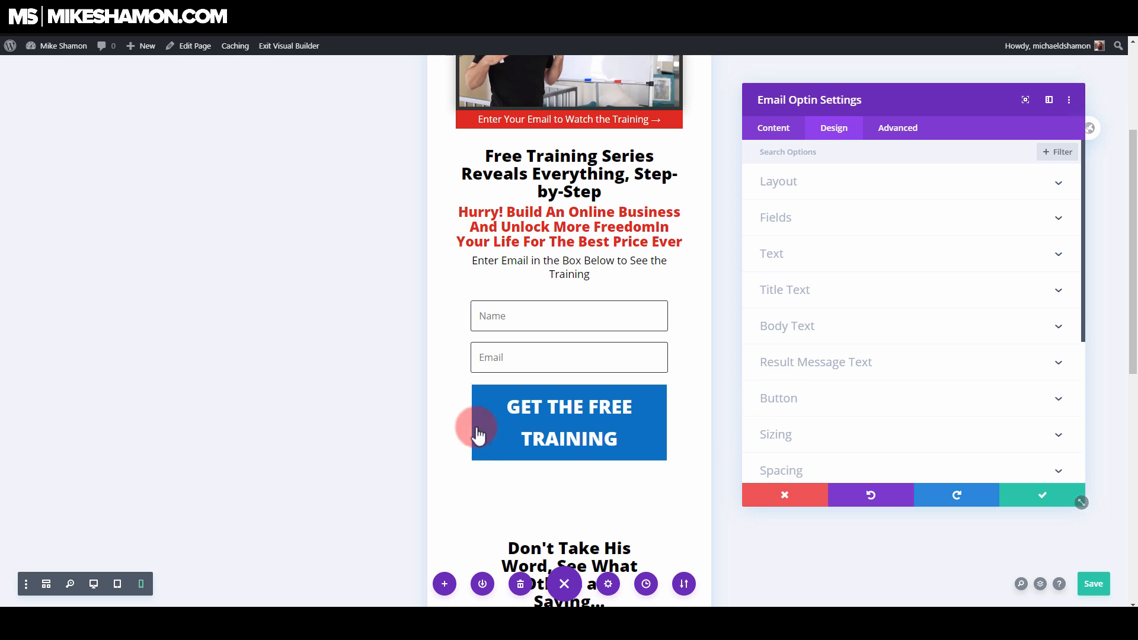
{"action": "scroll", "coordinate": [980, 417], "scroll_direction": "down", "scroll_amount": 1}
{"action": "left_click", "coordinate": [918, 341]}
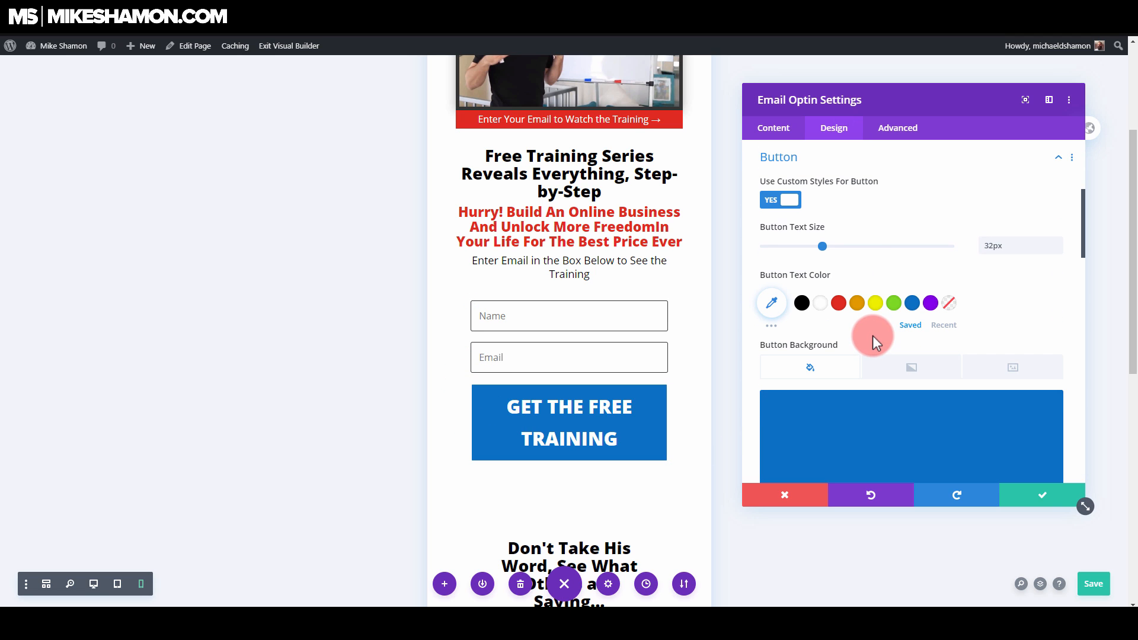
{"action": "left_click", "coordinate": [852, 228]}
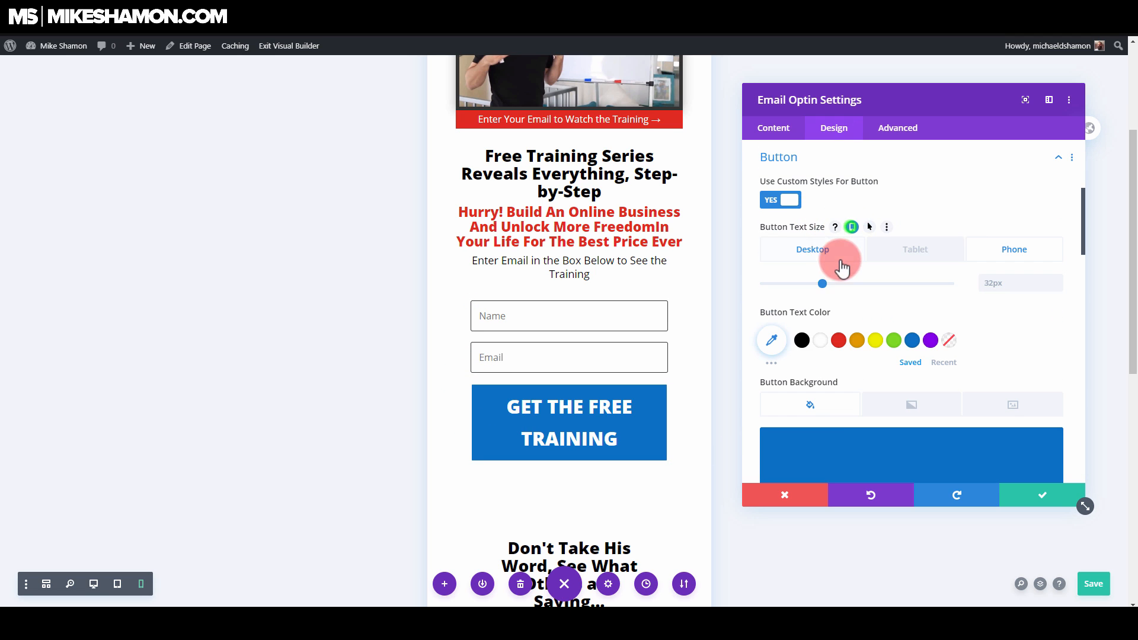
{"action": "left_click_drag", "start_coordinate": [823, 286], "coordinate": [803, 284]}
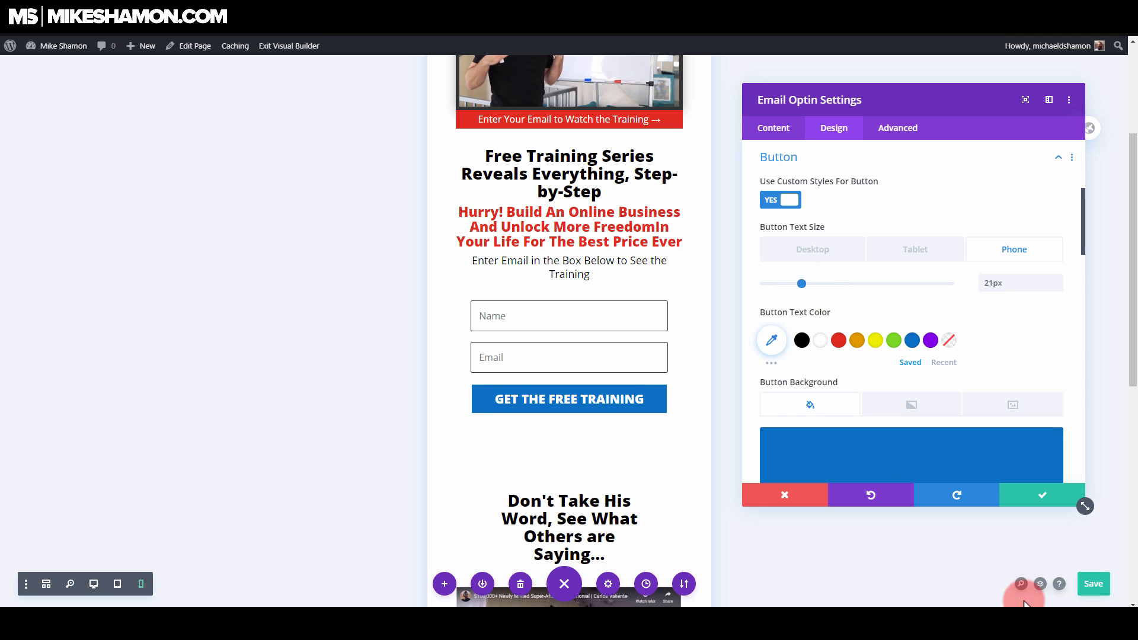
{"action": "left_click", "coordinate": [1045, 508]}
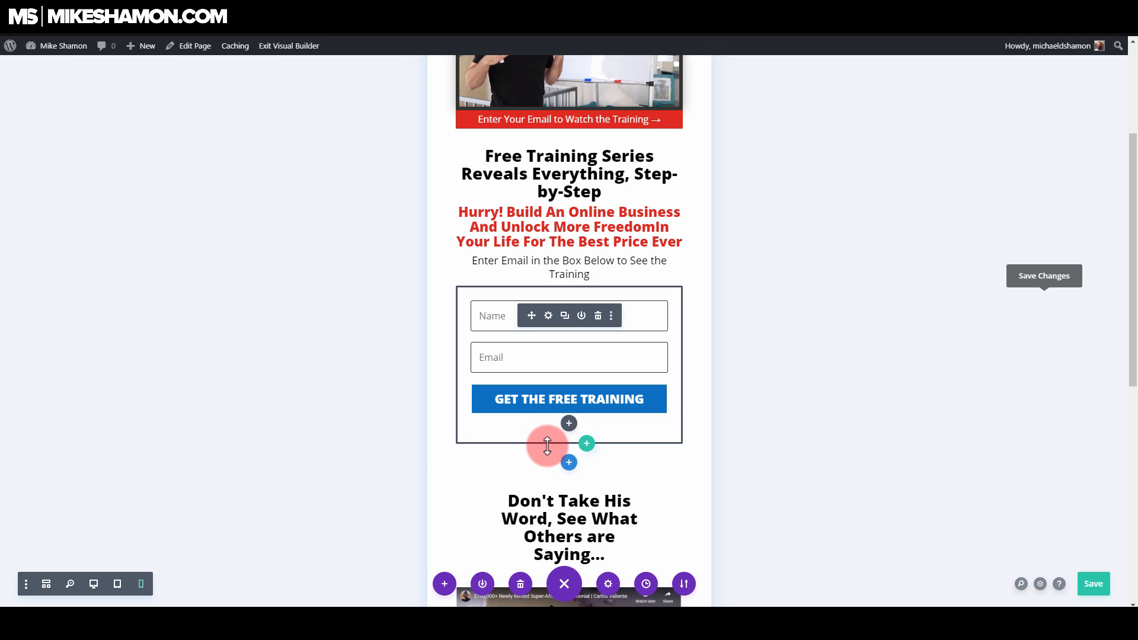
{"action": "scroll", "coordinate": [567, 462], "scroll_direction": "down", "scroll_amount": 2}
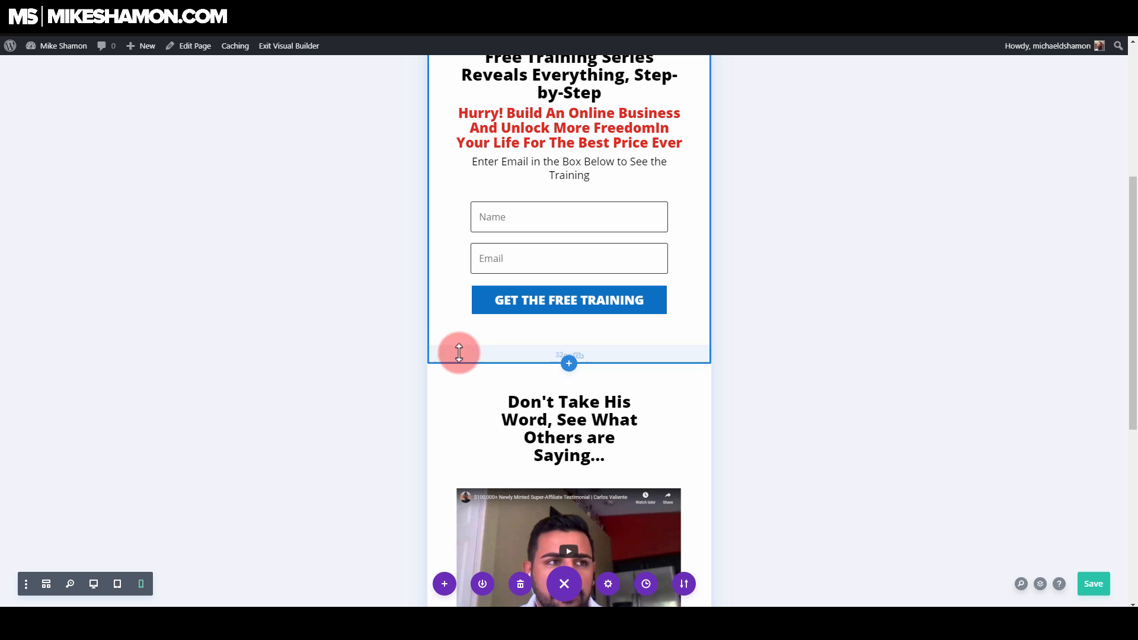
Step: Set the phone top and bottom padding of the testimonials section to 0px and save the section
{"action": "left_click", "coordinate": [458, 353]}
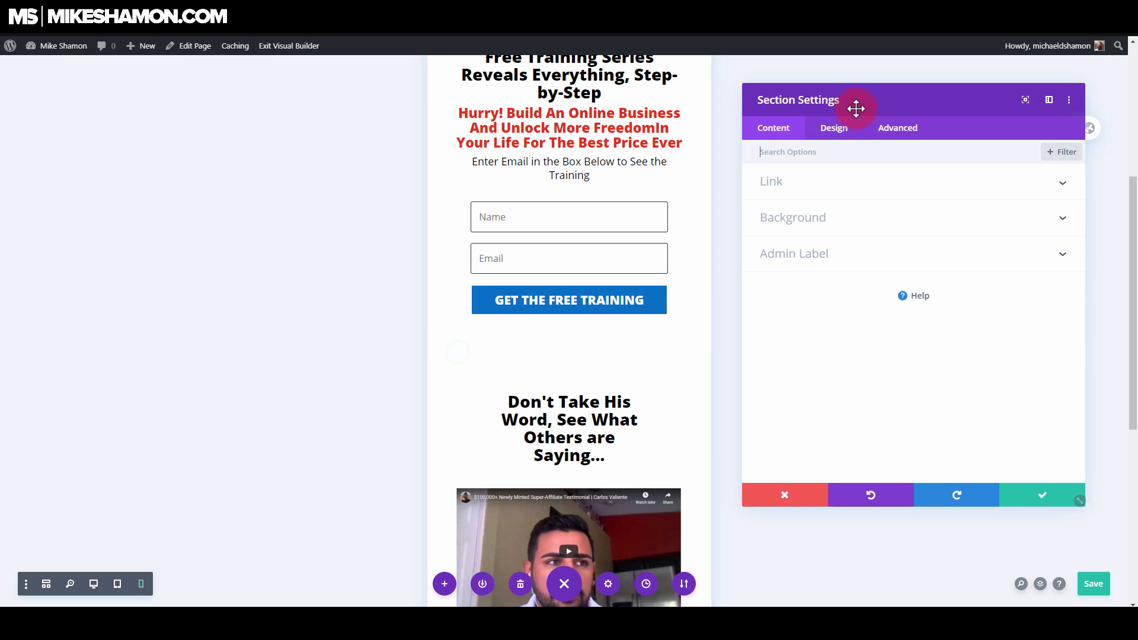
{"action": "left_click", "coordinate": [842, 130]}
{"action": "left_click", "coordinate": [809, 291]}
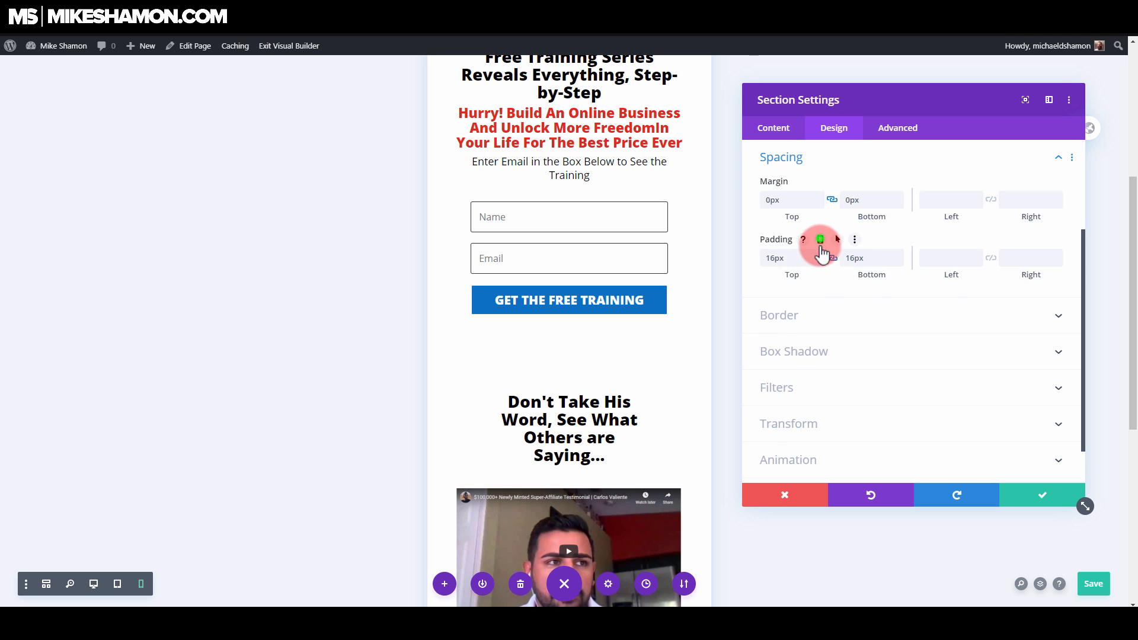
{"action": "left_click", "coordinate": [821, 240]}
{"action": "left_click", "coordinate": [801, 301]}
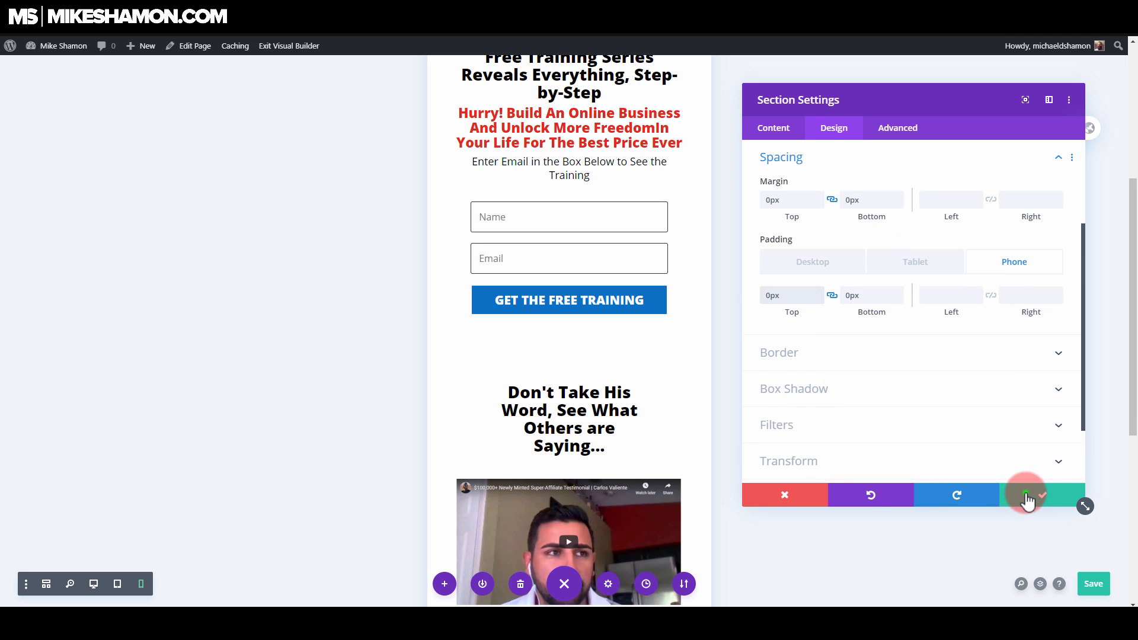
{"action": "left_click", "coordinate": [1026, 495]}
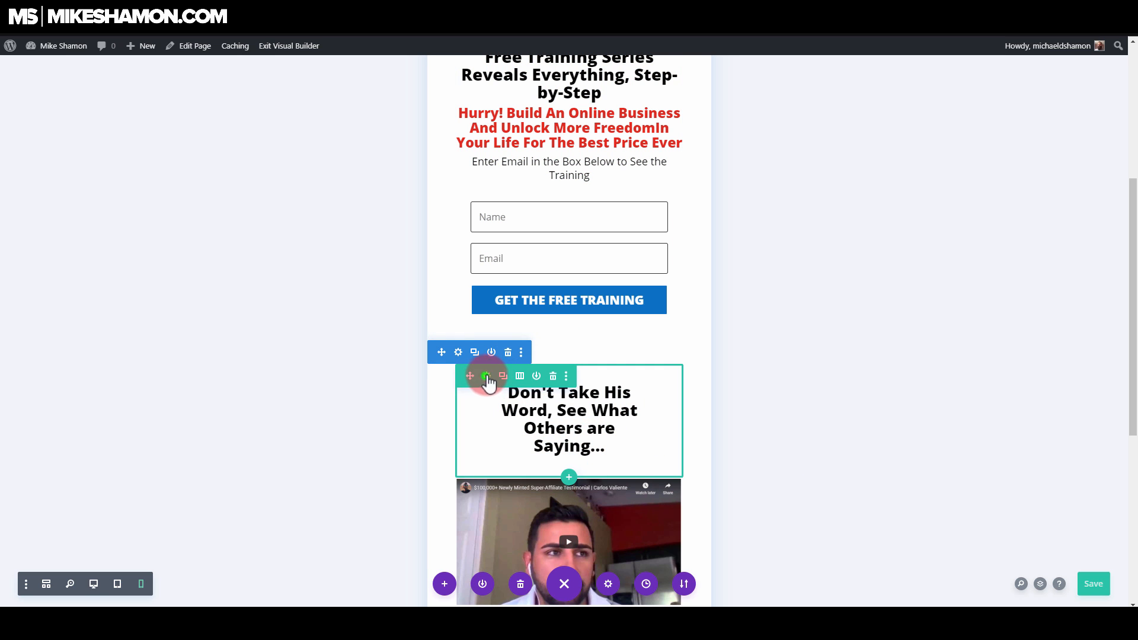
Step: Set the phone top and bottom padding of the row holding the "Don't Take His Word" heading to 0px and save it
{"action": "left_click", "coordinate": [486, 377]}
{"action": "left_click", "coordinate": [835, 128]}
{"action": "left_click", "coordinate": [826, 216]}
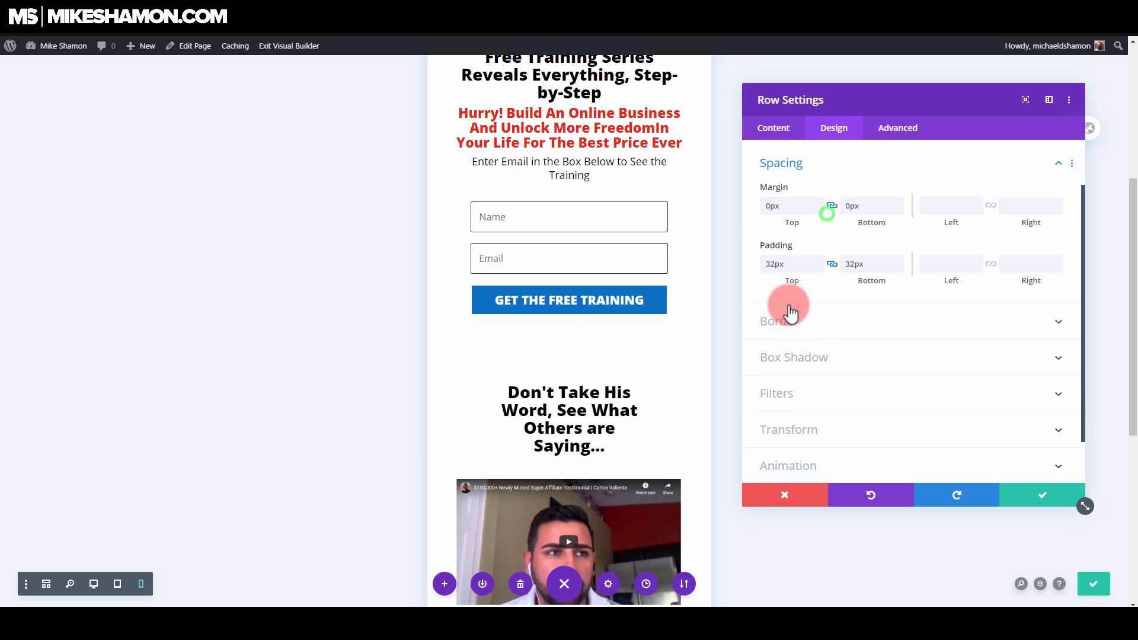
{"action": "left_click", "coordinate": [820, 239]}
{"action": "left_click", "coordinate": [797, 300]}
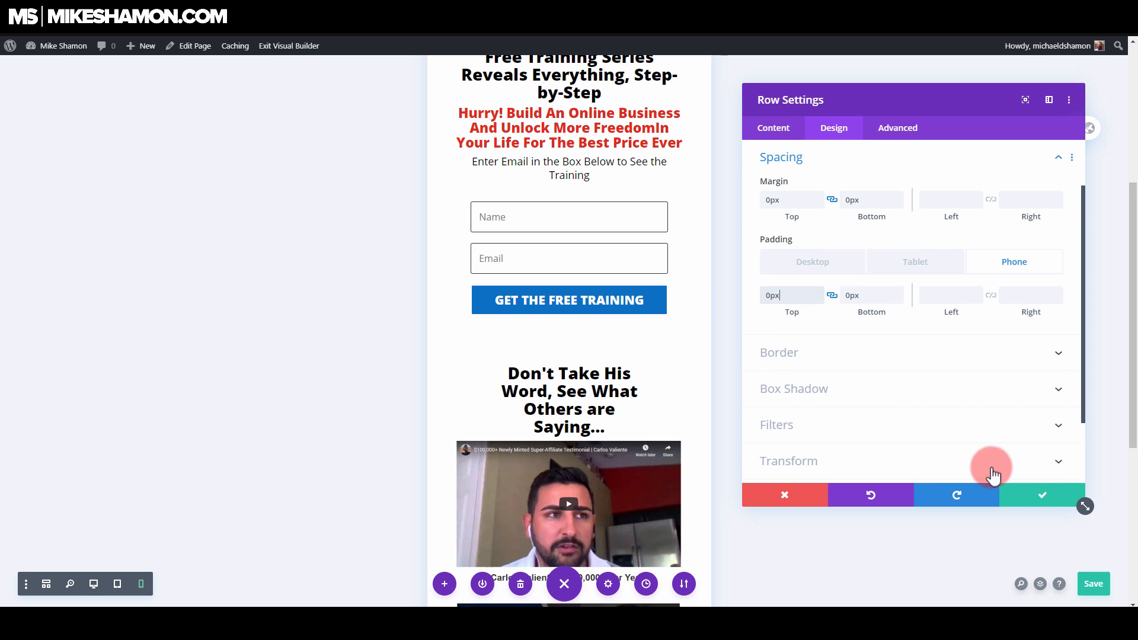
{"action": "left_click", "coordinate": [1029, 493]}
Step: Set the phone width of the "Don't Take His Word, See What Others are Saying..." text module to 100%
{"action": "scroll", "coordinate": [524, 422], "scroll_direction": "up", "scroll_amount": 2}
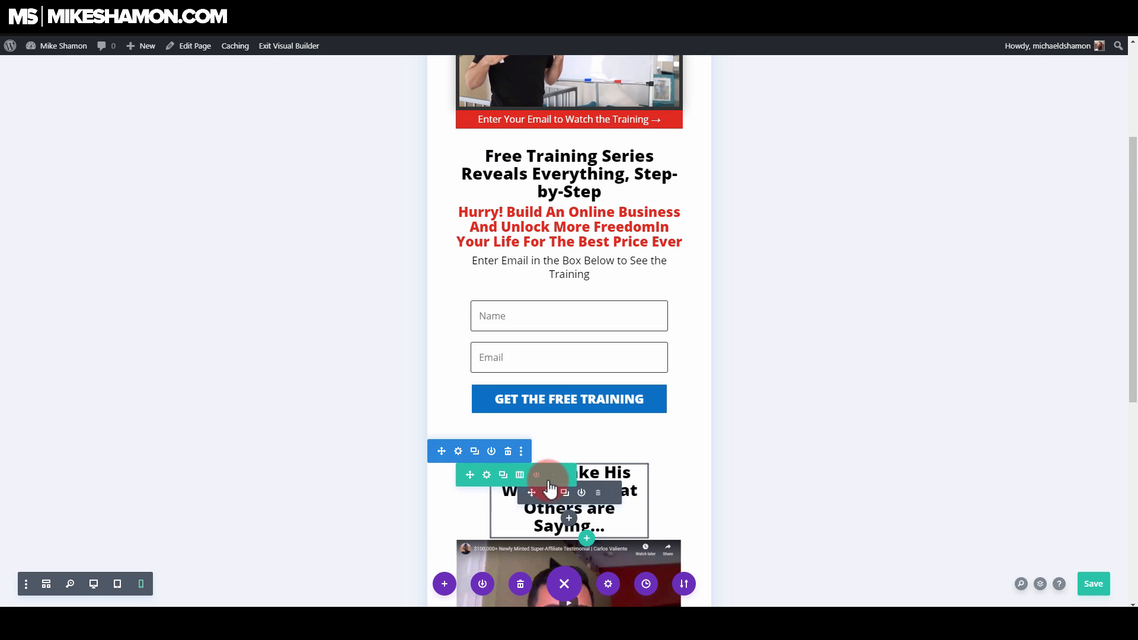
{"action": "left_click", "coordinate": [605, 453]}
{"action": "left_click", "coordinate": [833, 129]}
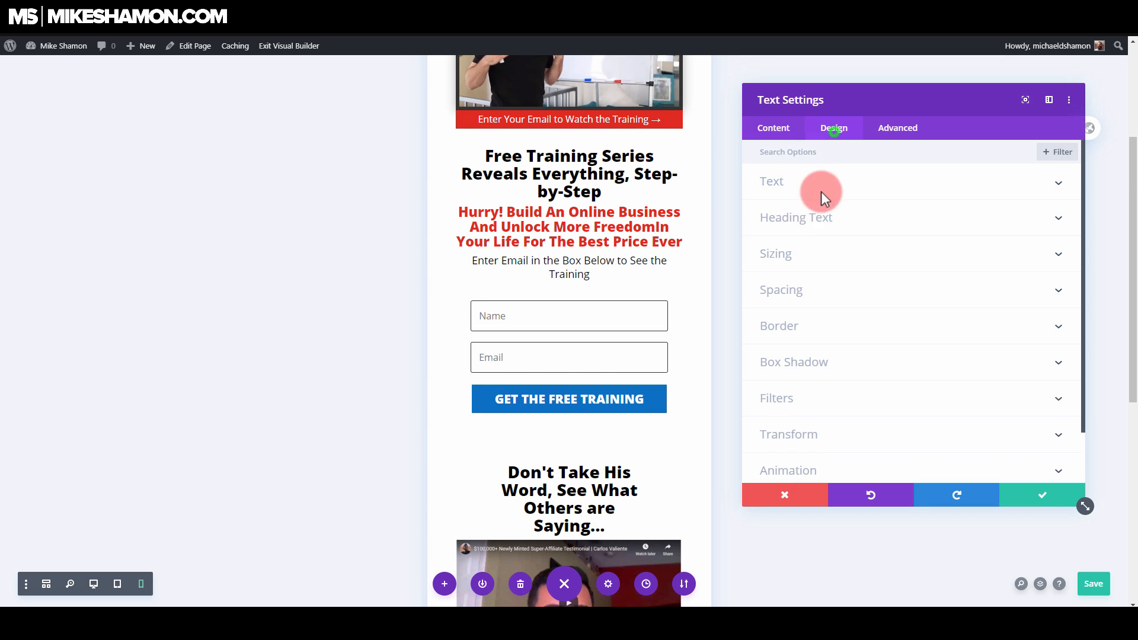
{"action": "left_click", "coordinate": [870, 256]}
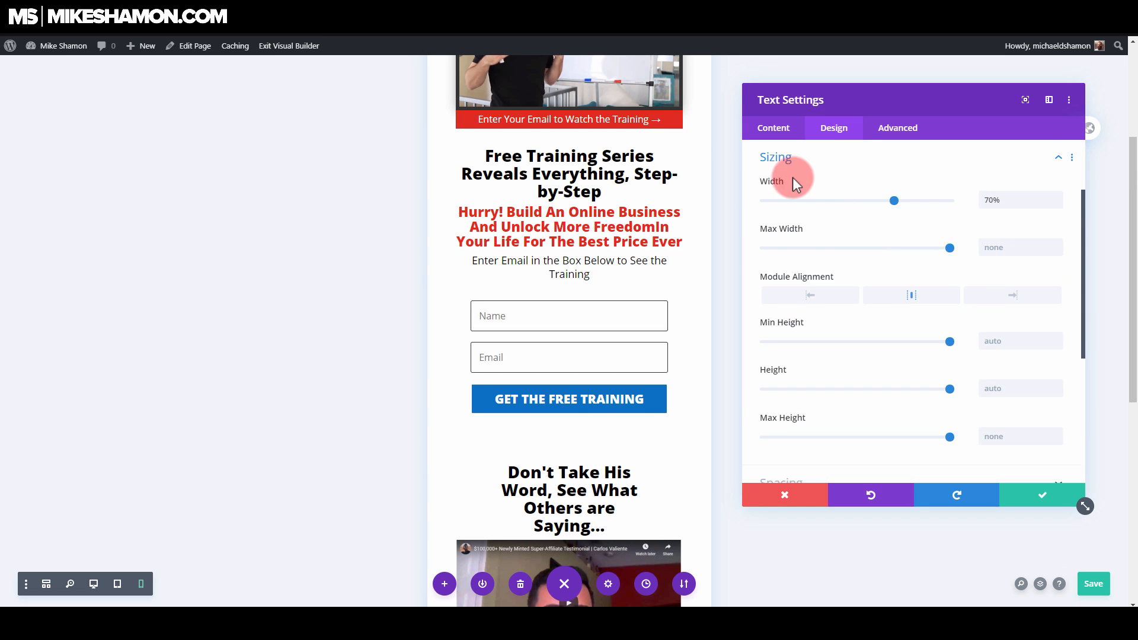
{"action": "left_click", "coordinate": [794, 181]}
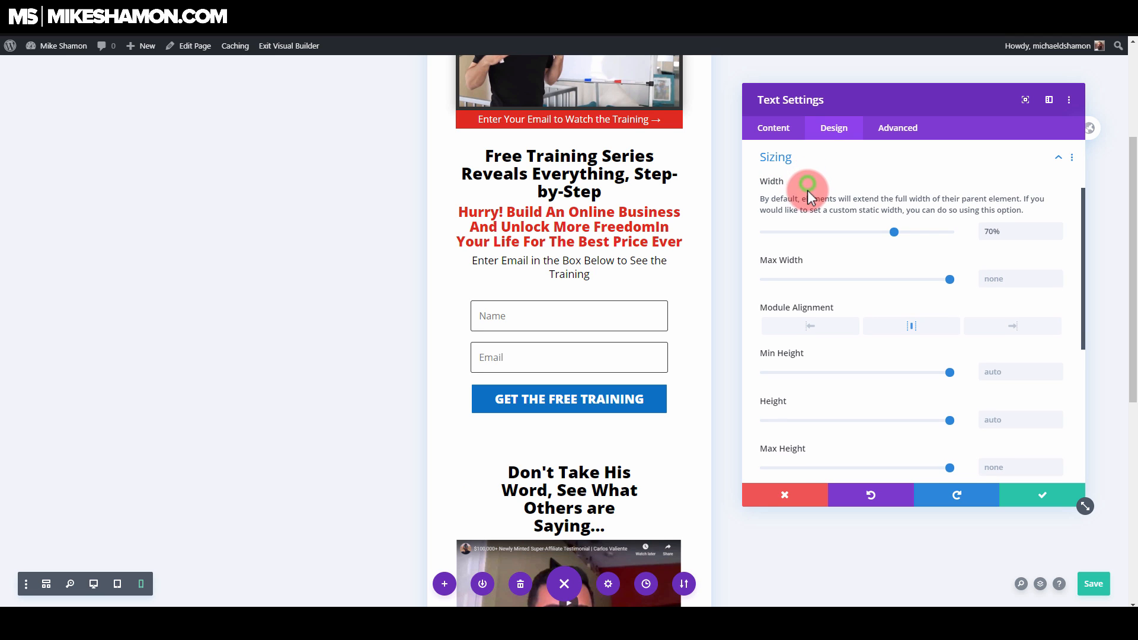
{"action": "left_click", "coordinate": [811, 182]}
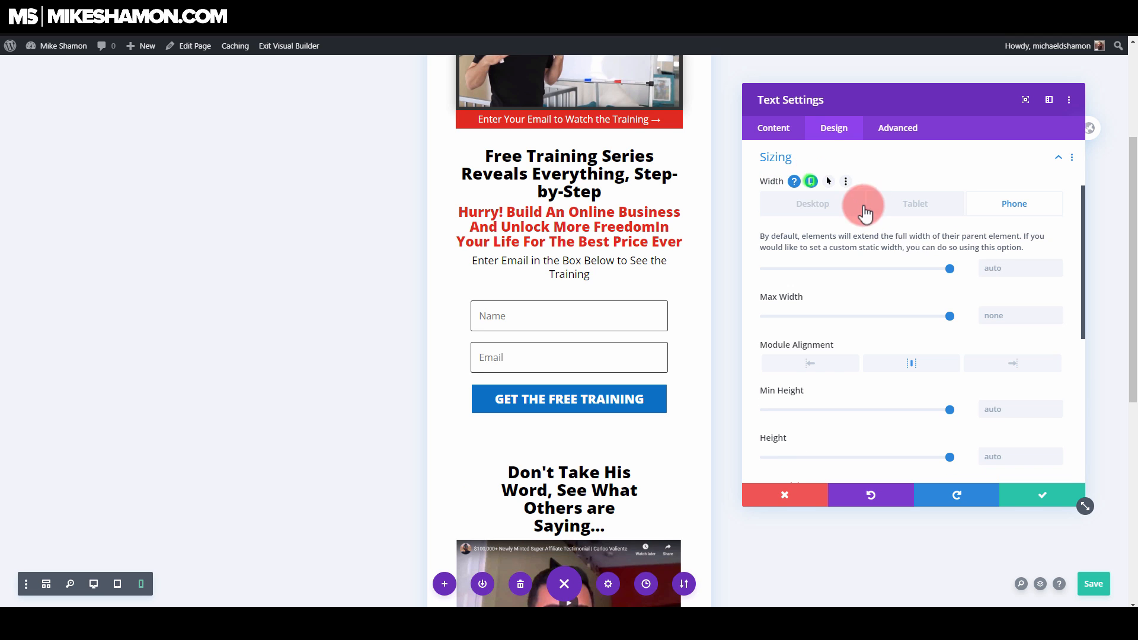
{"action": "left_click", "coordinate": [792, 181]}
{"action": "left_click", "coordinate": [951, 238]}
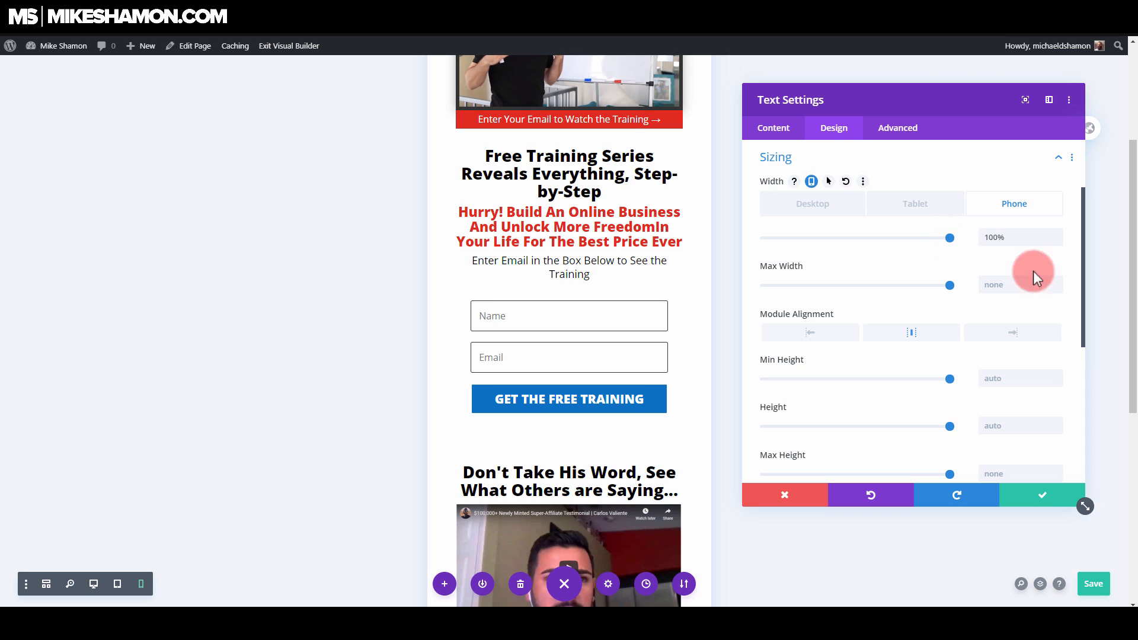
Step: Set the phone bottom padding of the "Don't Take His Word" text module to 16px and save the module
{"action": "left_click", "coordinate": [848, 157]}
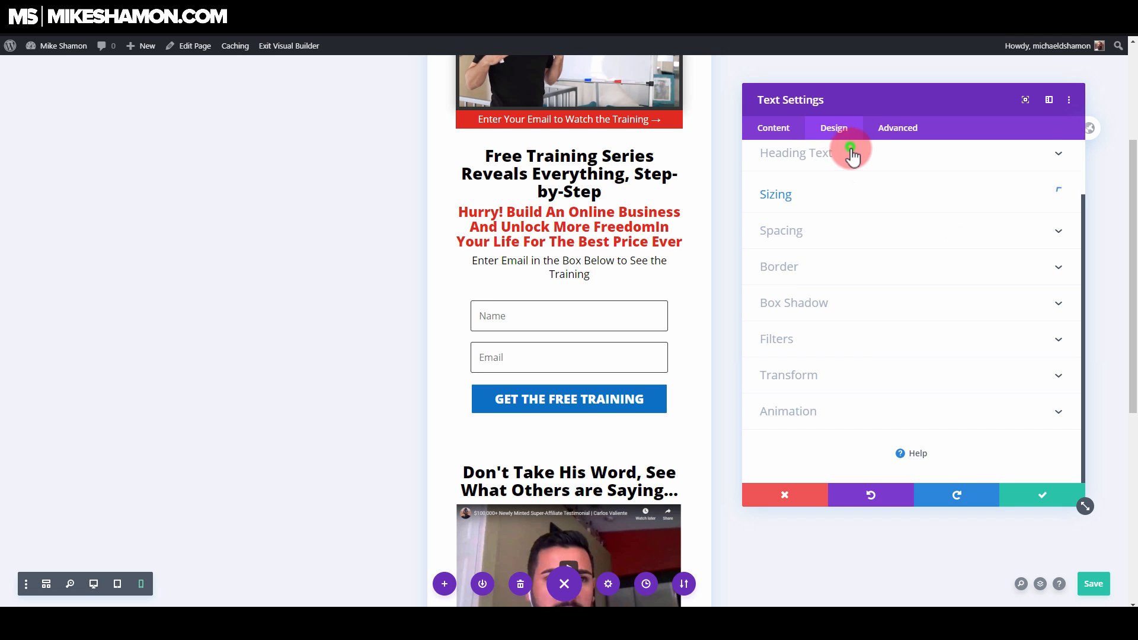
{"action": "left_click", "coordinate": [810, 231]}
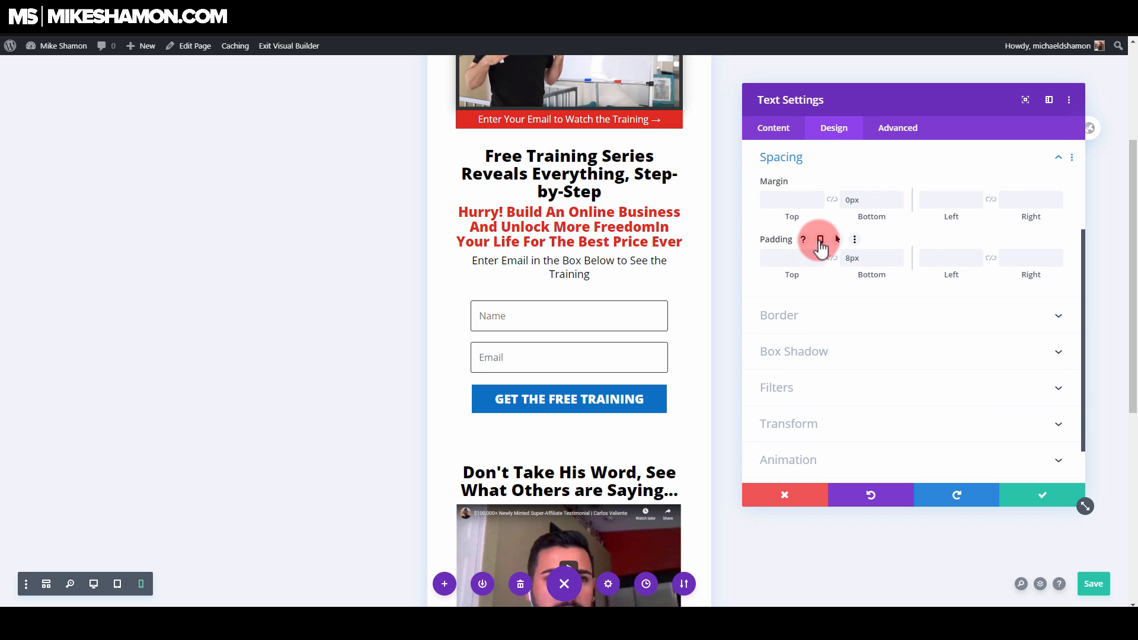
{"action": "left_click", "coordinate": [820, 240]}
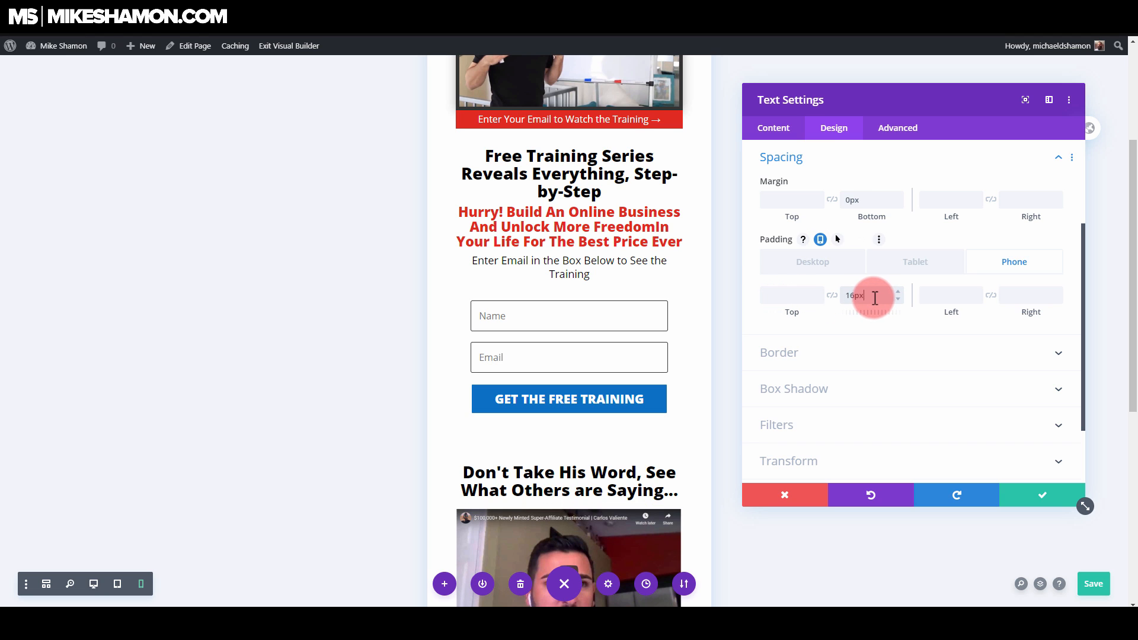
{"action": "left_click", "coordinate": [1042, 496]}
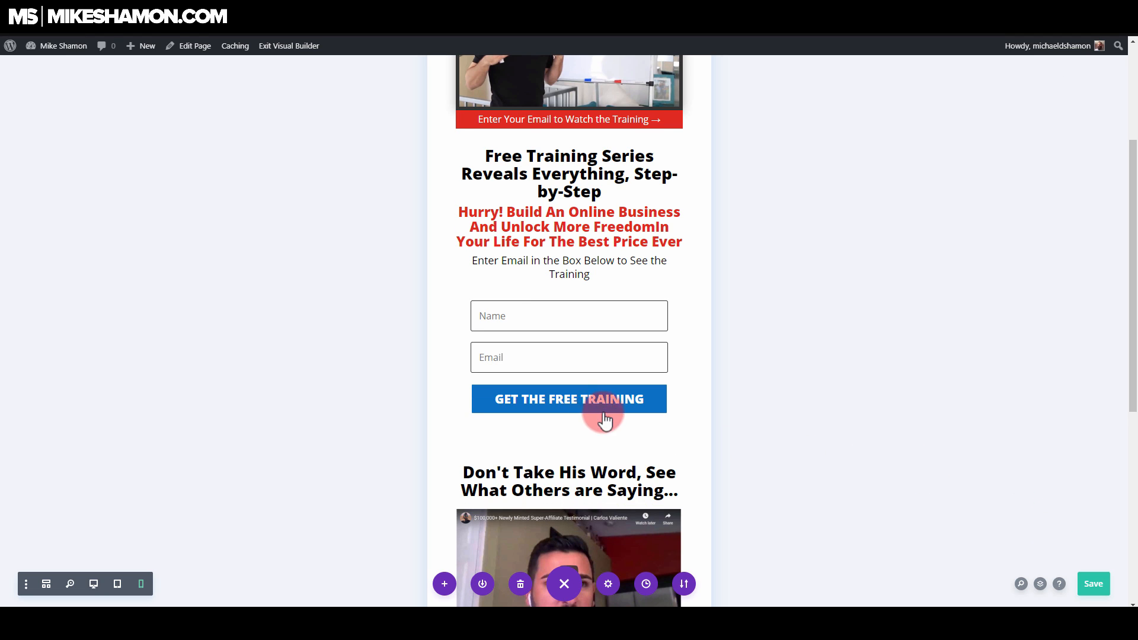
Step: Save the landing page and switch the preview through tablet back to desktop view
{"action": "scroll", "coordinate": [602, 414], "scroll_direction": "down", "scroll_amount": 5}
{"action": "scroll", "coordinate": [522, 456], "scroll_direction": "up", "scroll_amount": 8}
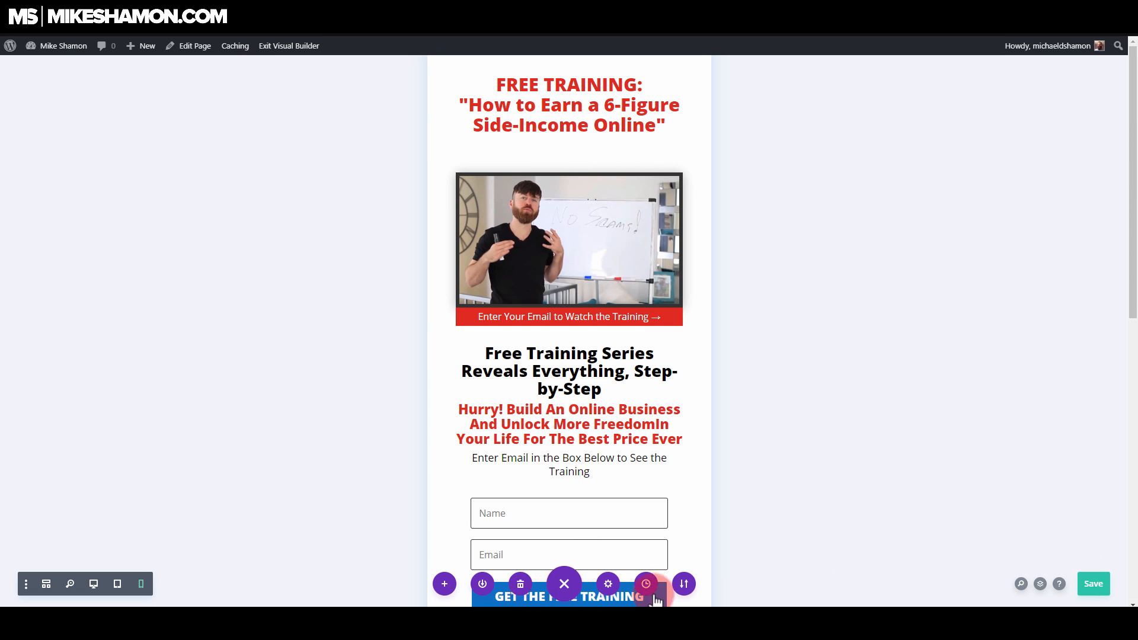
{"action": "left_click", "coordinate": [1094, 584]}
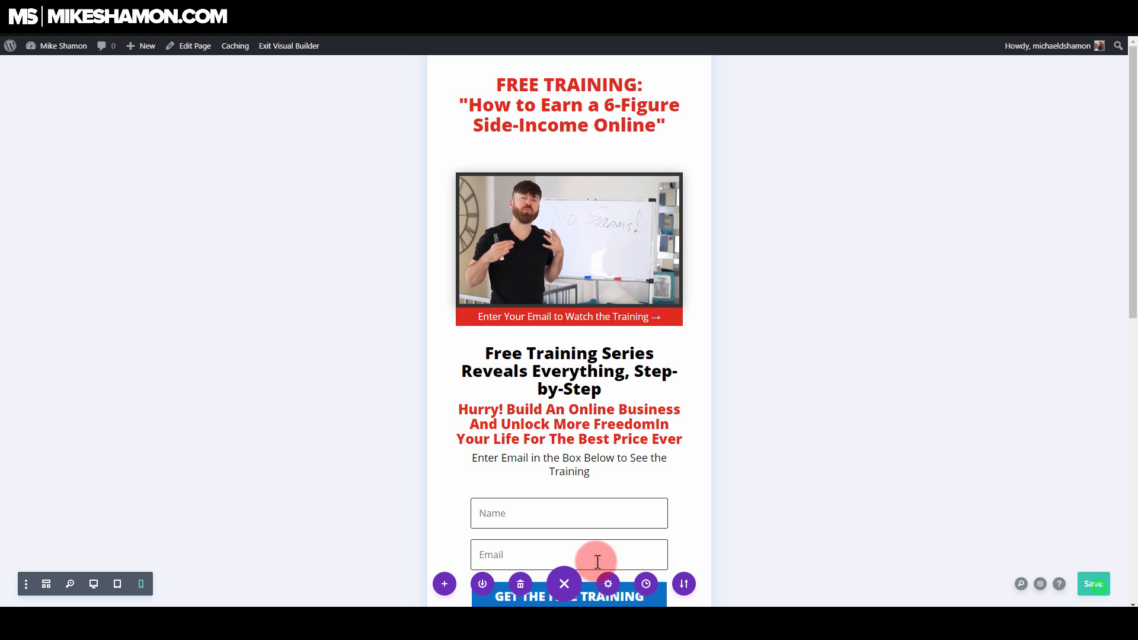
{"action": "left_click", "coordinate": [119, 587]}
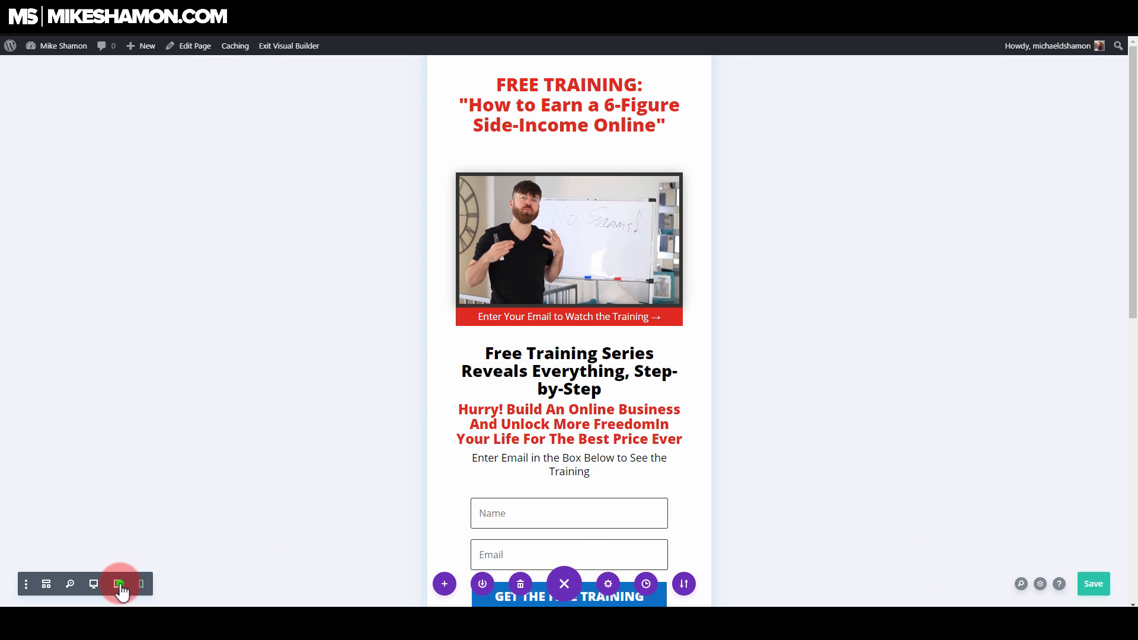
{"action": "left_click", "coordinate": [94, 586]}
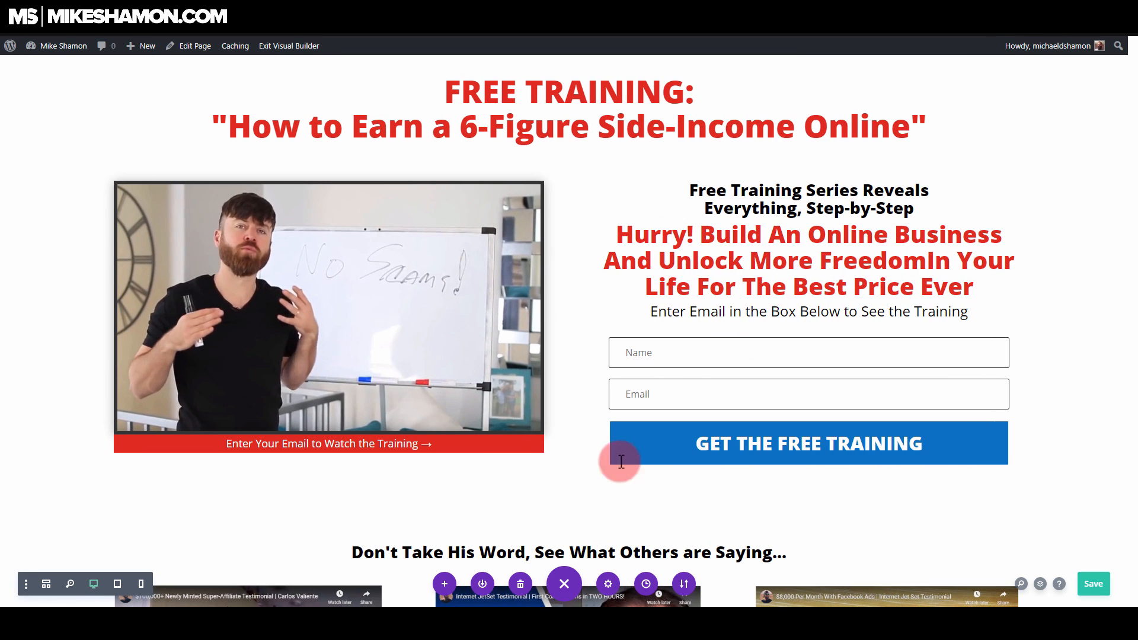
Step: Examine the layout's export options, including the export file name, and close them without exporting
{"action": "left_click", "coordinate": [685, 586]}
{"action": "double_click", "coordinate": [646, 482]}
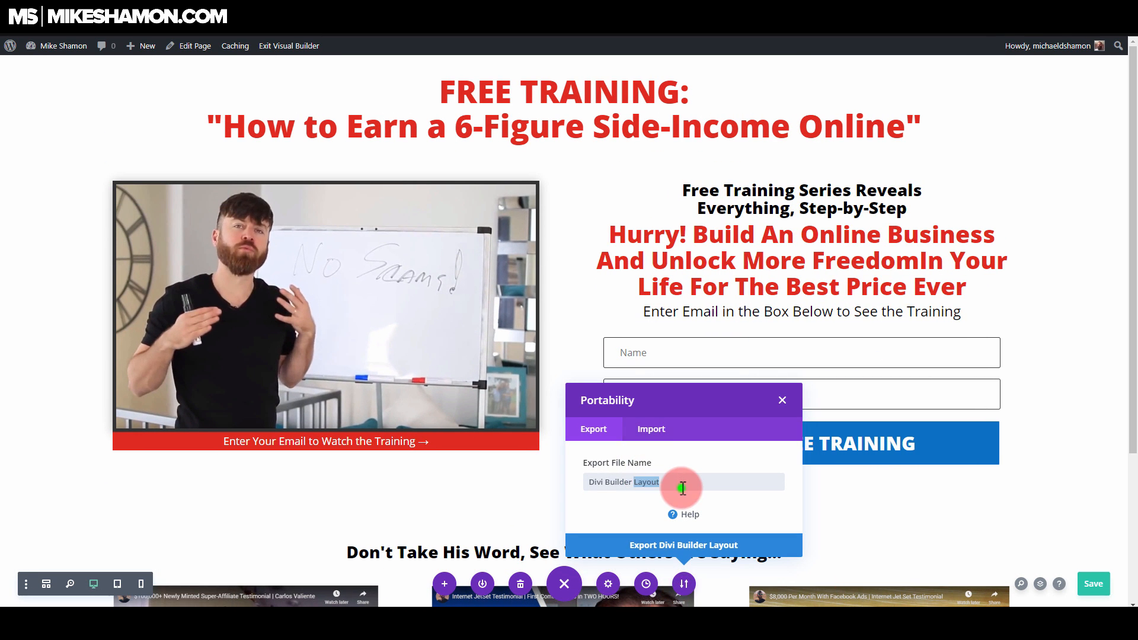
{"action": "triple_click", "coordinate": [683, 487]}
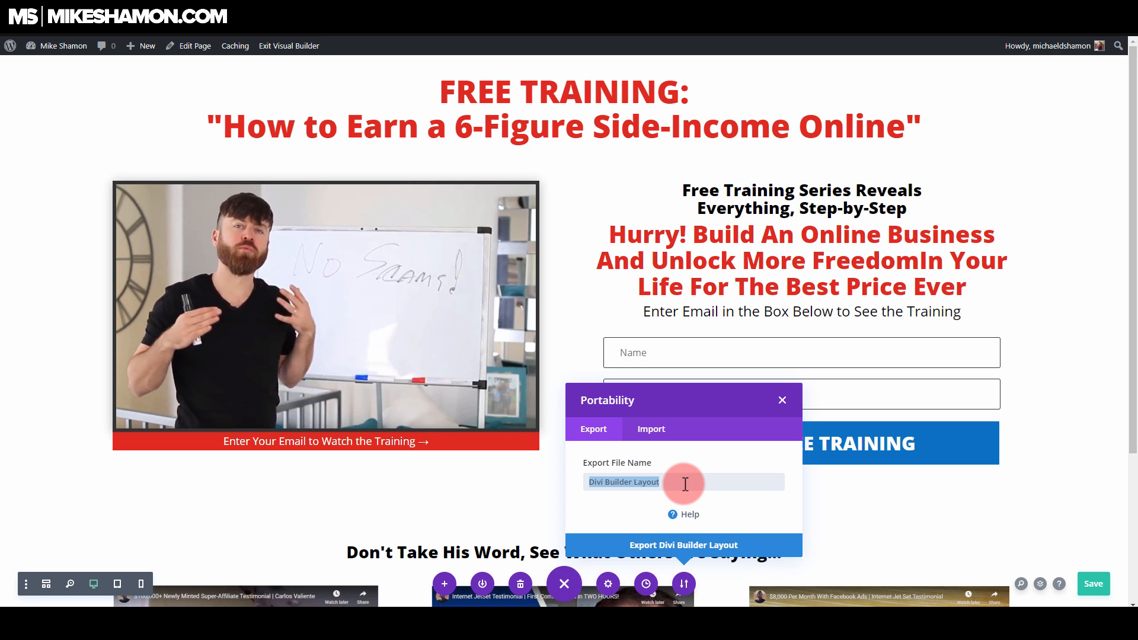
{"action": "left_click", "coordinate": [783, 400]}
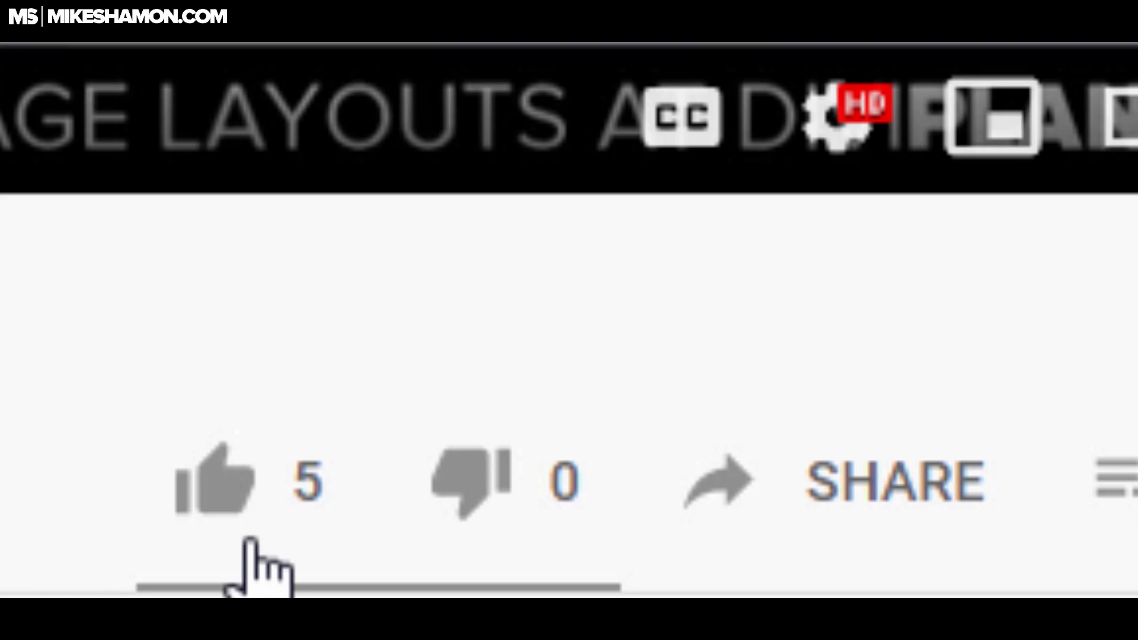
{"action": "left_click", "coordinate": [245, 469]}
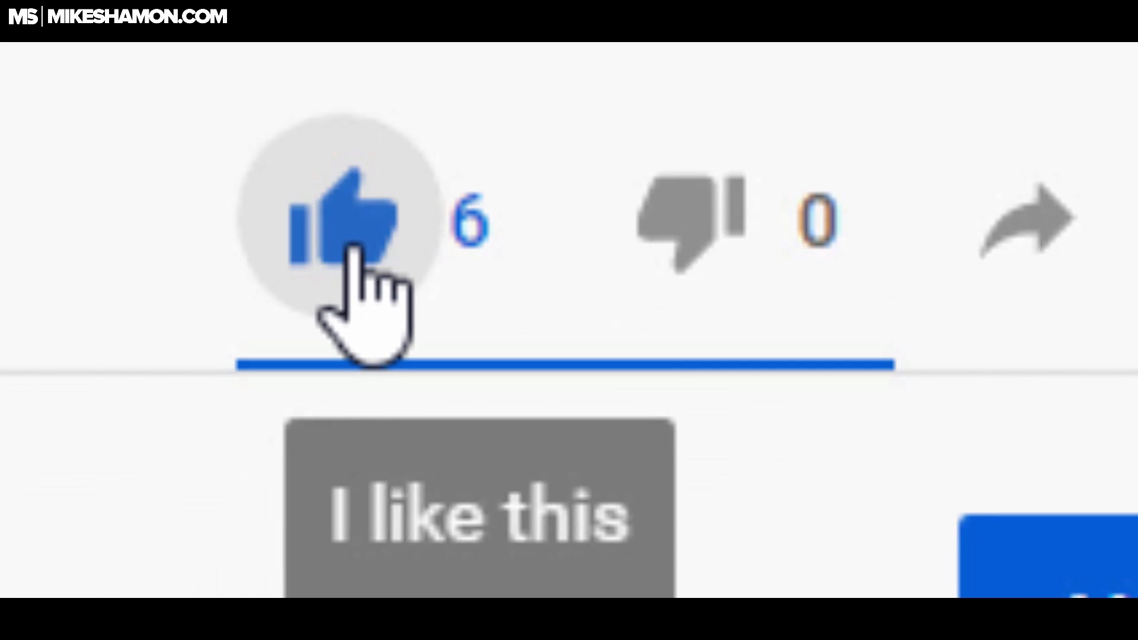
{"action": "left_click", "coordinate": [590, 297]}
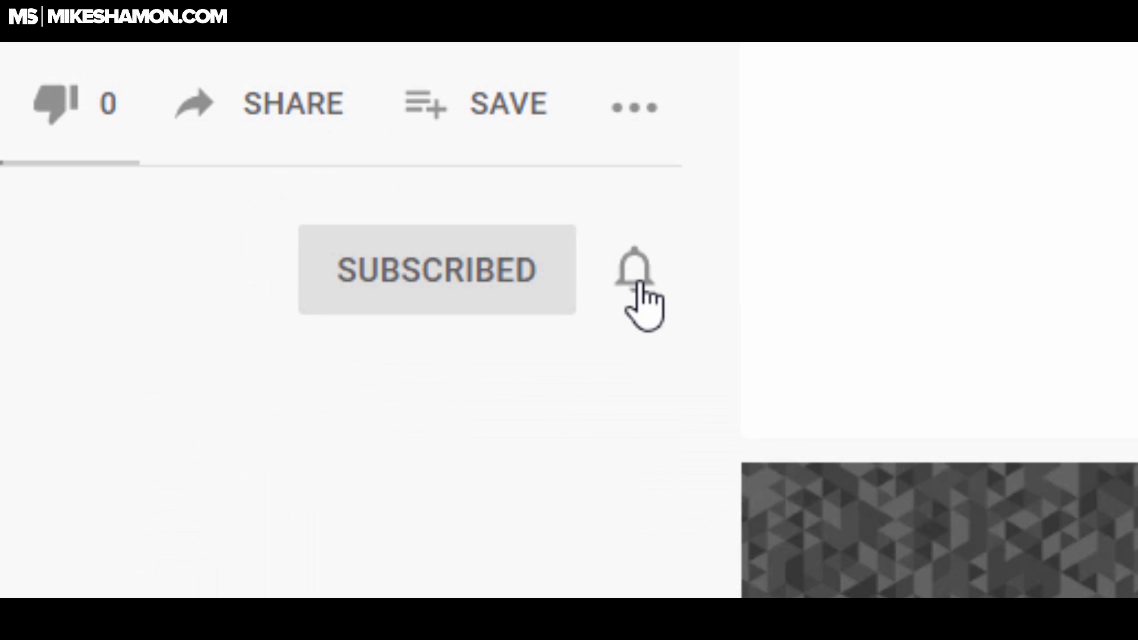
{"action": "left_click", "coordinate": [640, 279]}
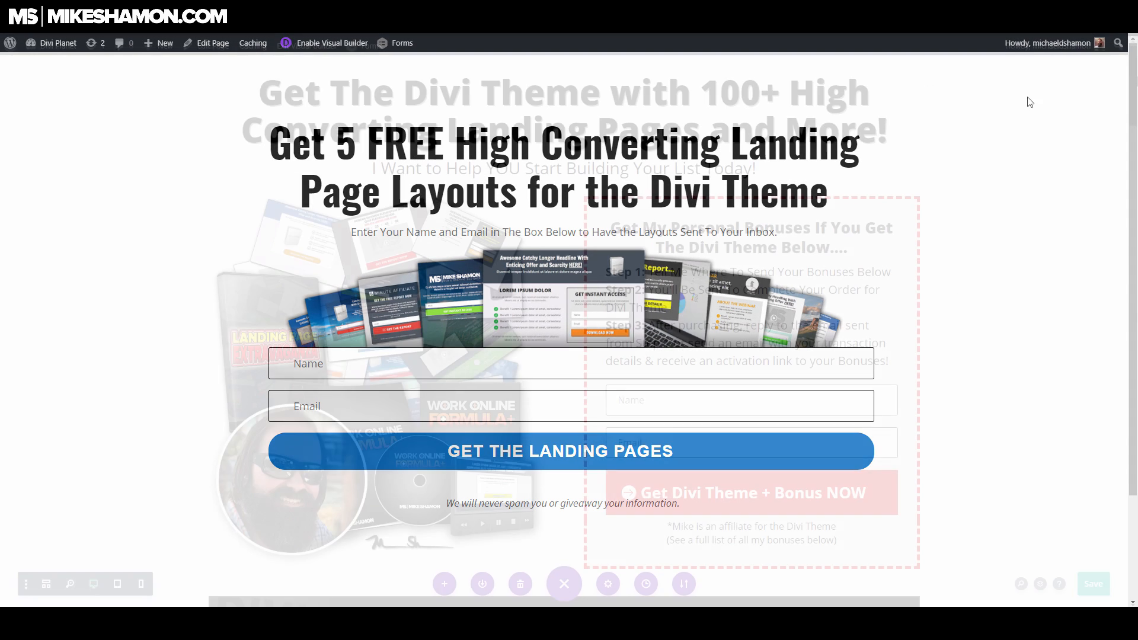
{"action": "left_click_drag", "start_coordinate": [1134, 69], "coordinate": [1118, 204]}
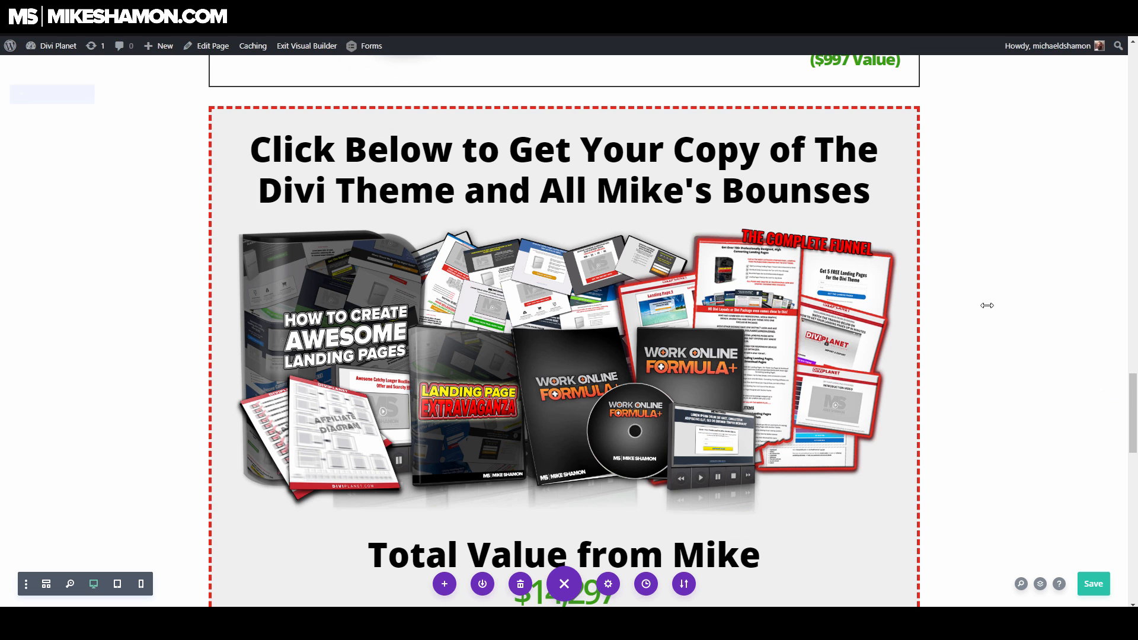
{"action": "scroll", "coordinate": [987, 307], "scroll_direction": "down", "scroll_amount": 2}
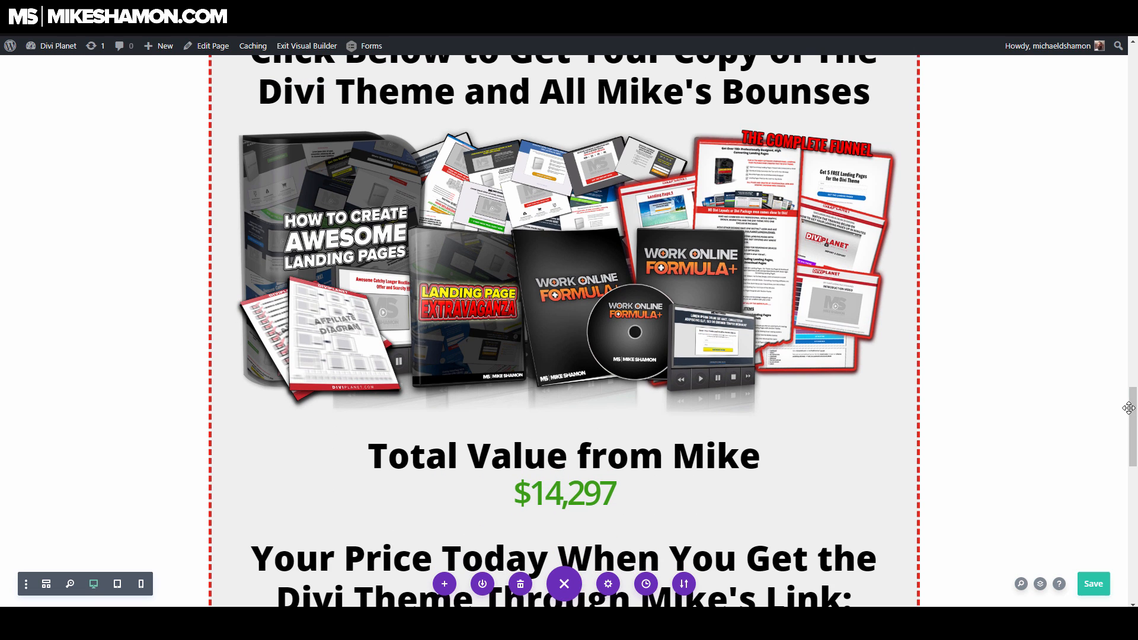